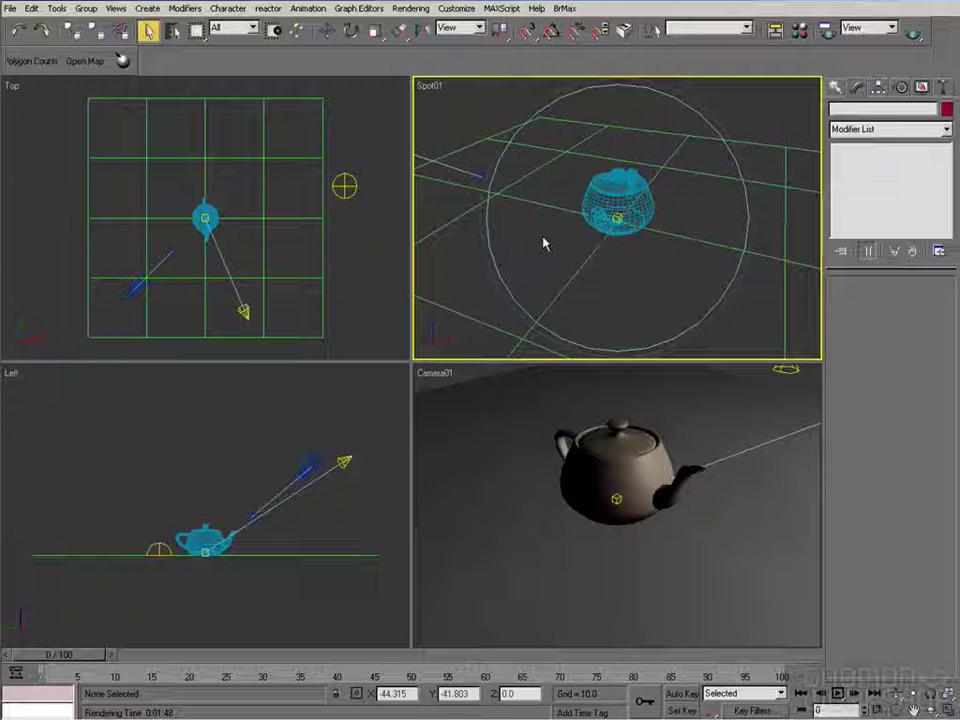
# Open the Material Editor with M and select the Sky01 skylight
pyautogui.press('m')
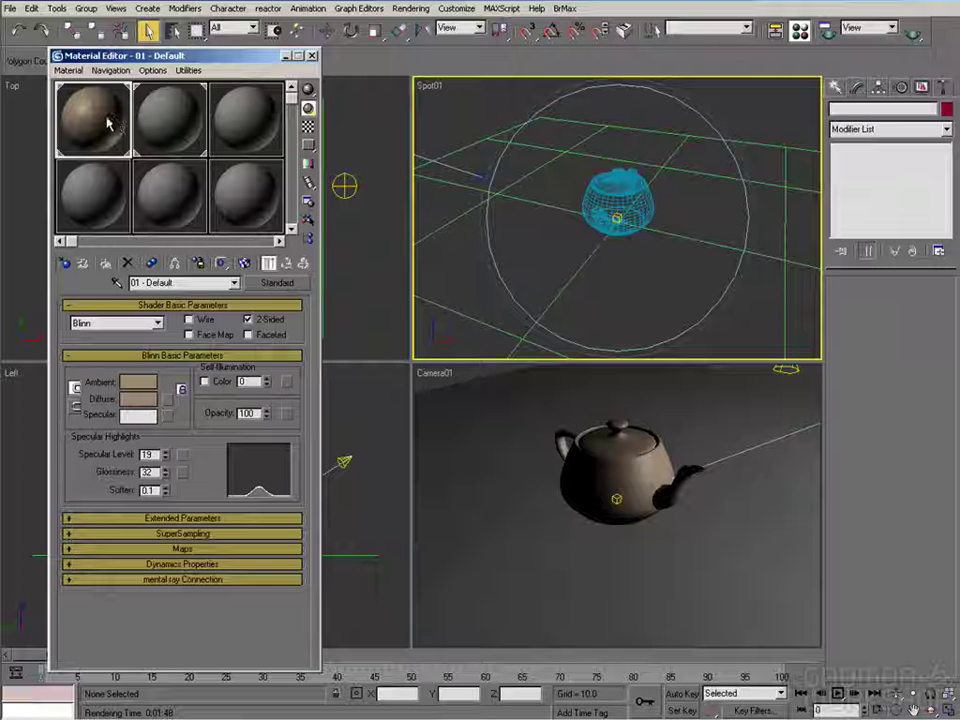
pyautogui.click(344, 187)
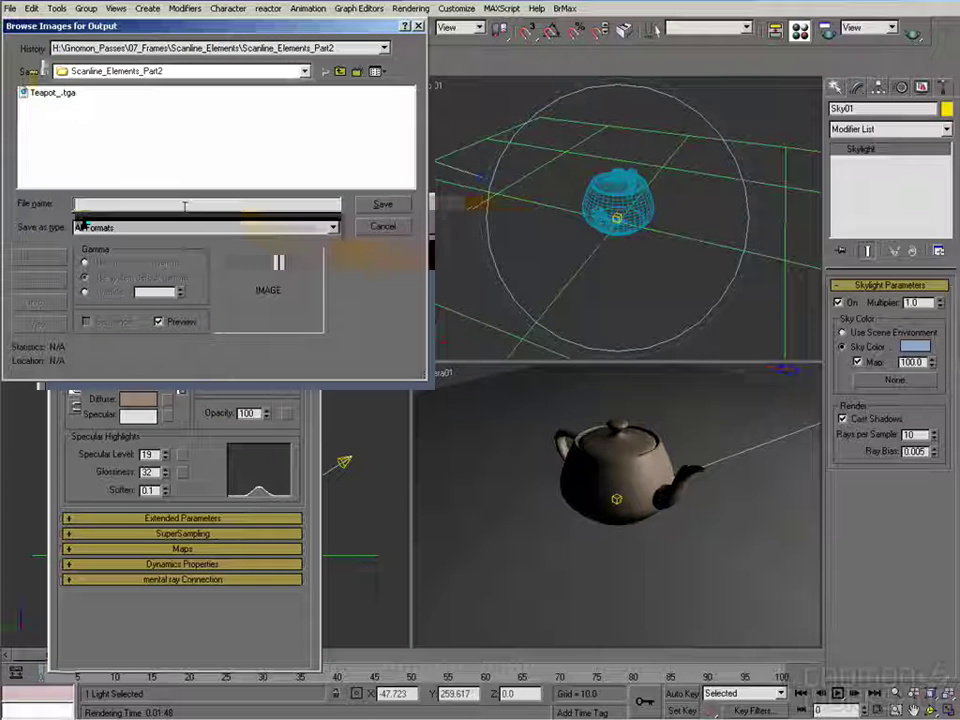
# Name the output Env_Amb_, accept the Targa options, and close the Camera01 frame window
pyautogui.write('Env_')
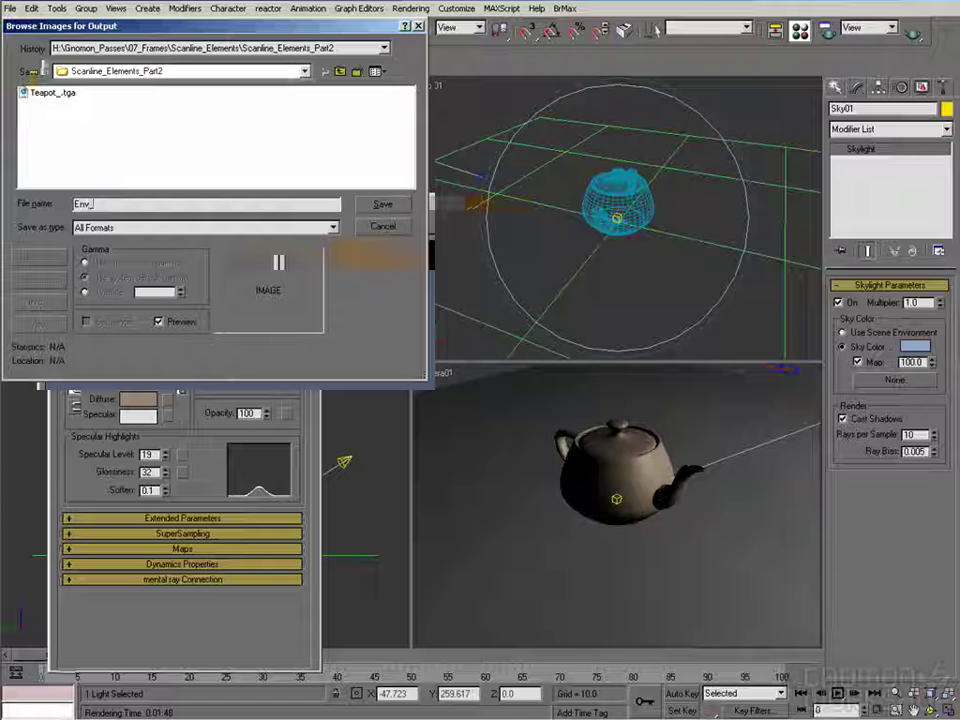
pyautogui.write('Am')
pyautogui.write('b_I')
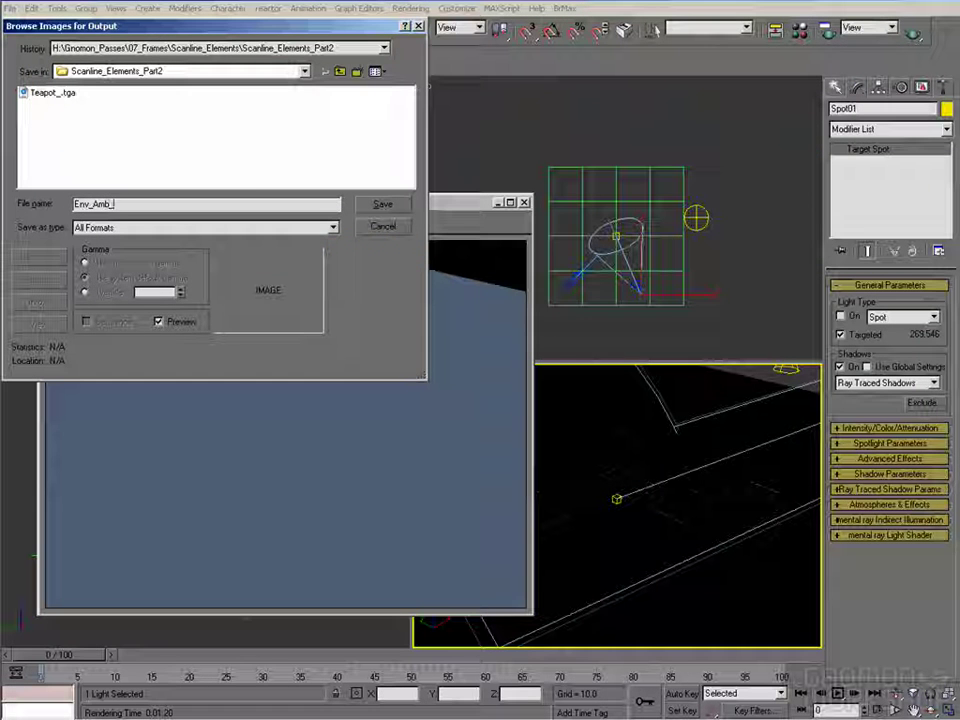
pyautogui.press('Return')
pyautogui.press('Return')
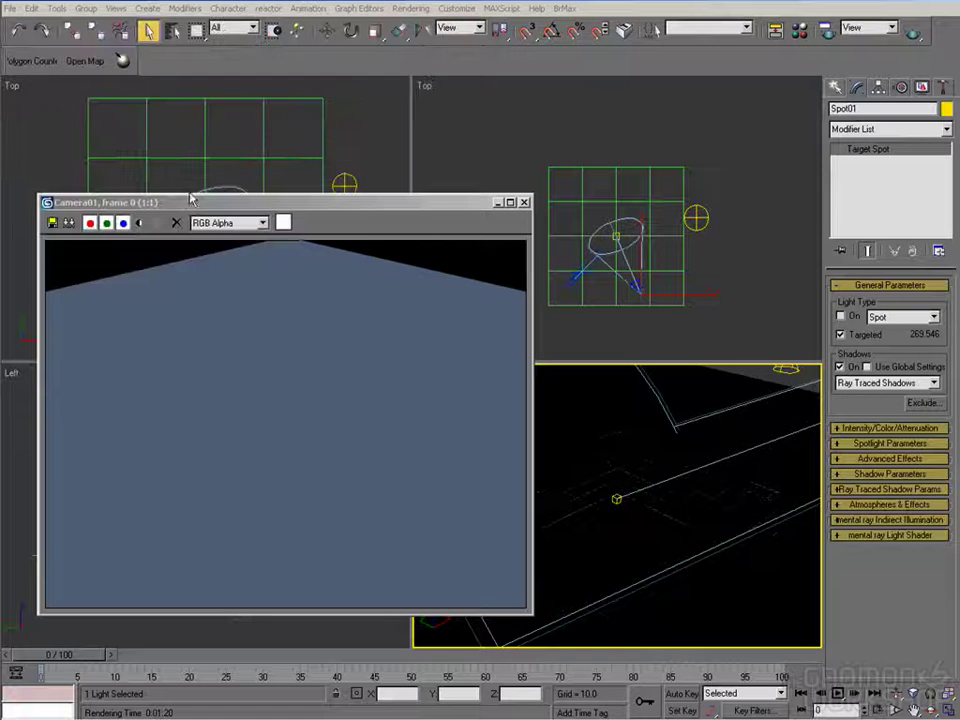
pyautogui.click(523, 203)
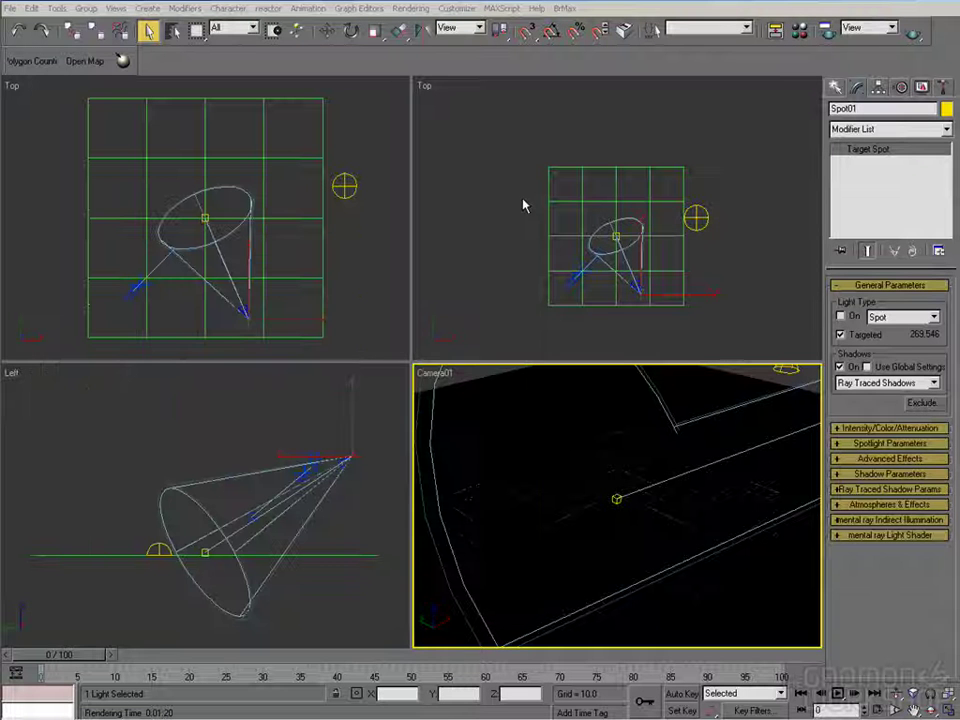
# Switch on the Spot01 key light and render the Camera01 view
pyautogui.click(841, 316)
pyautogui.click(696, 217)
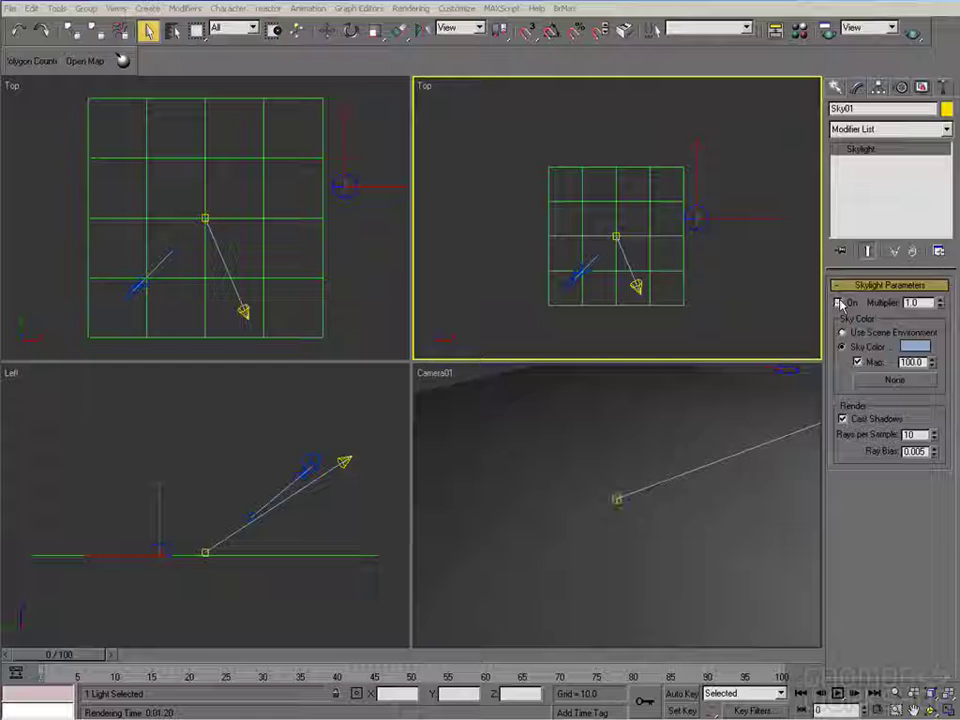
pyautogui.rightClick(665, 420)
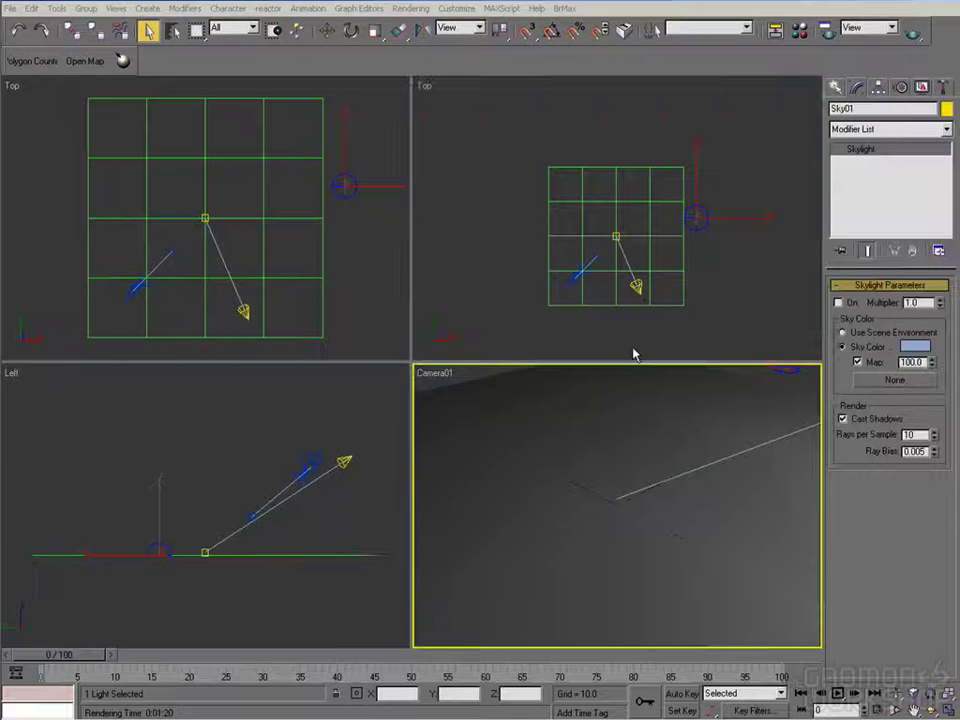
pyautogui.click(910, 36)
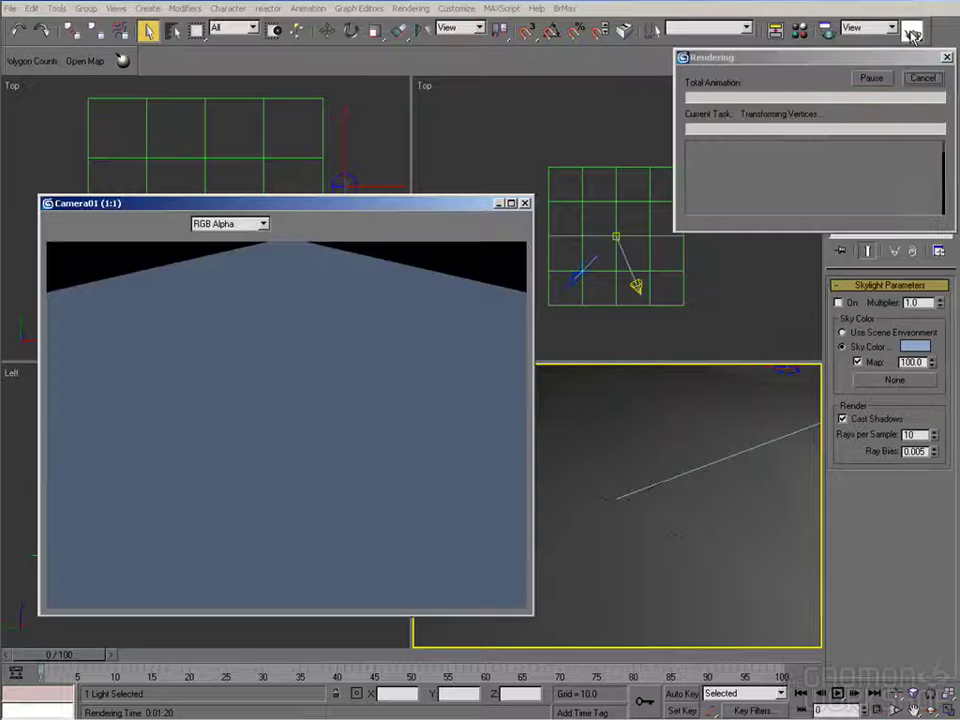
pyautogui.moveTo(366, 206); pyautogui.dragTo(395, 196)
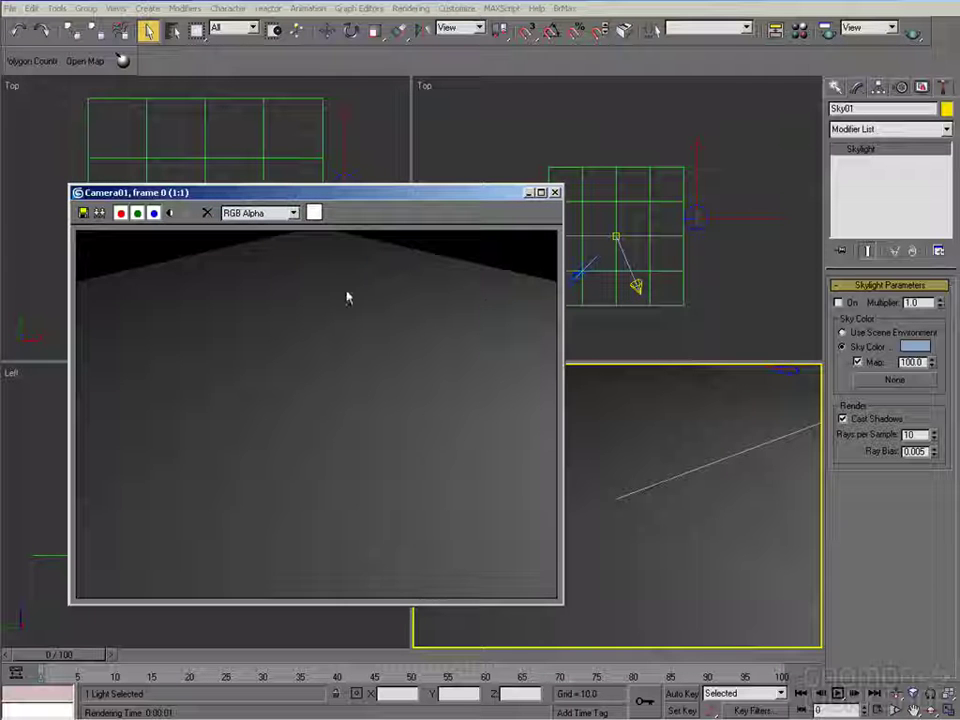
# Save the key-lit ground render as Env_Key_.tga and close the frame window
pyautogui.click(83, 212)
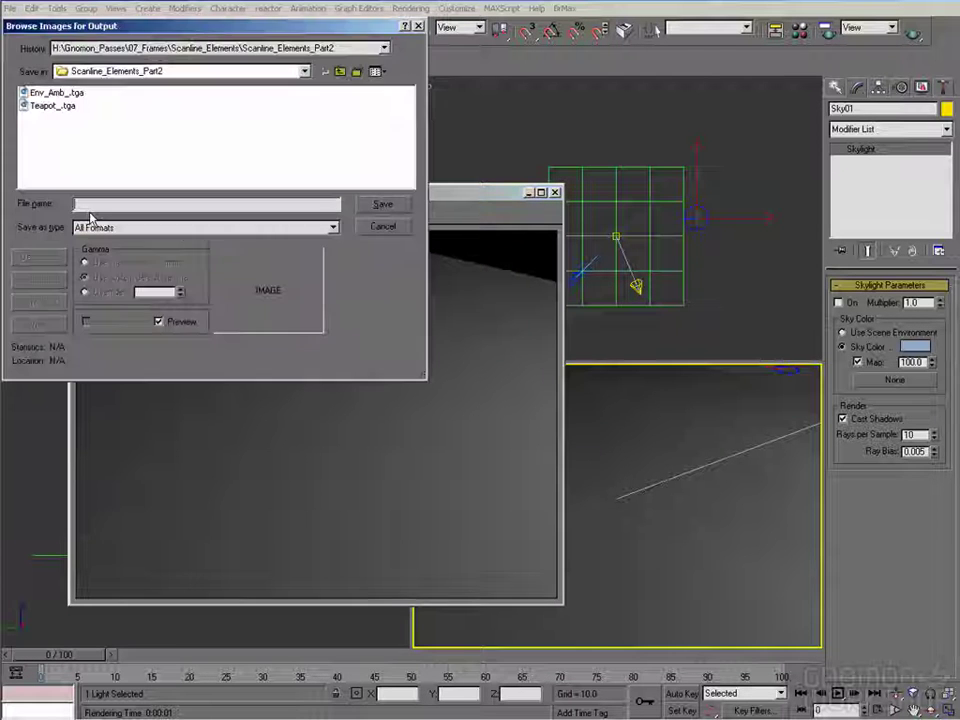
pyautogui.write('Env_')
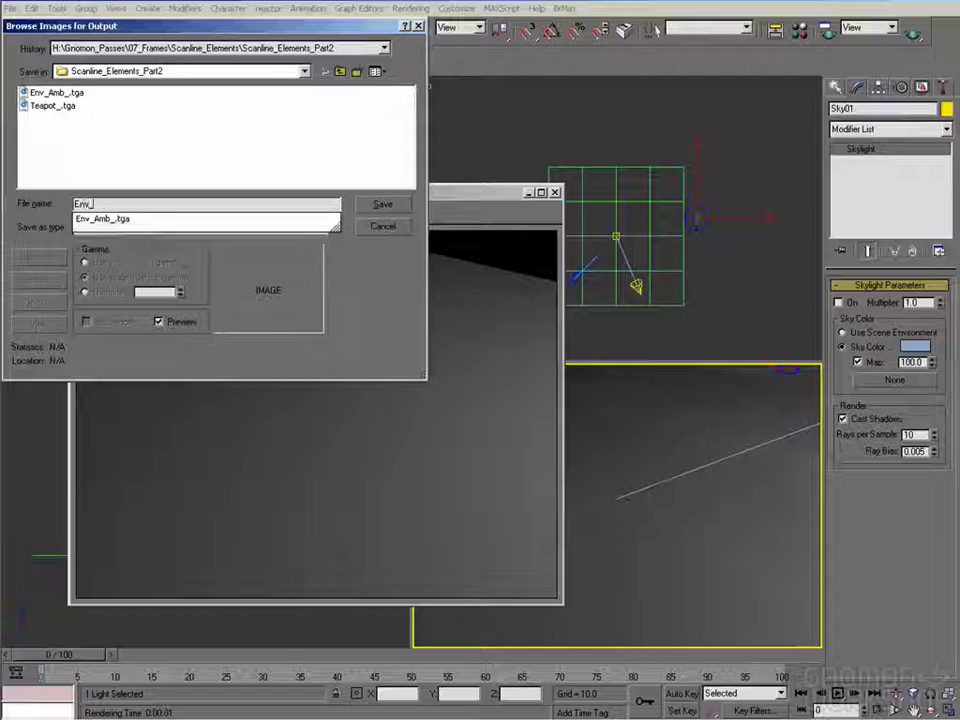
pyautogui.write('6ey_.tga')
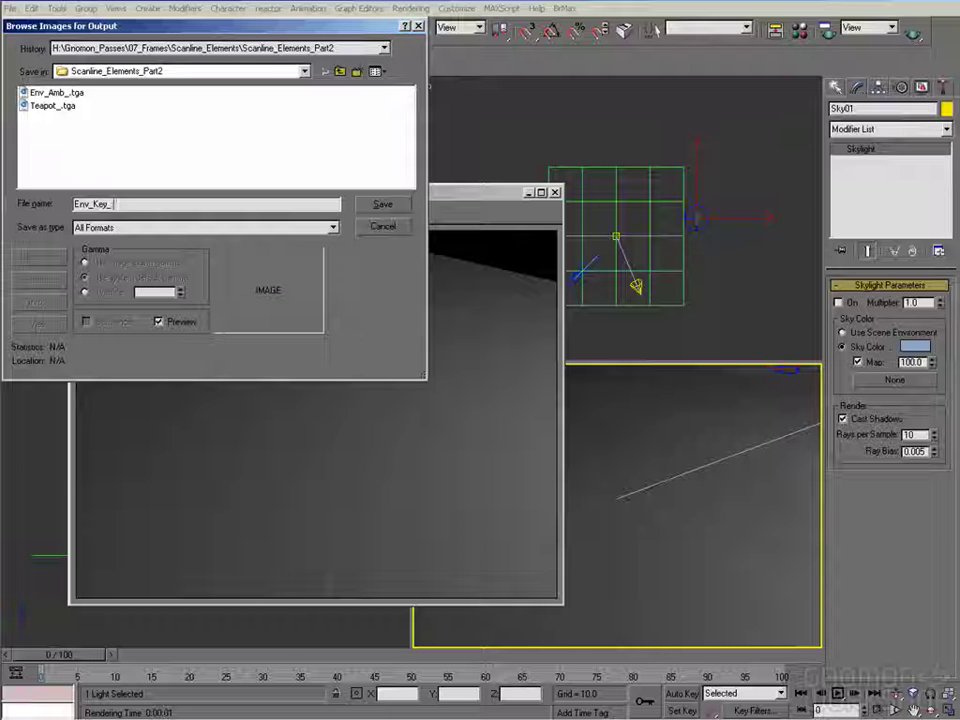
pyautogui.press('Return')
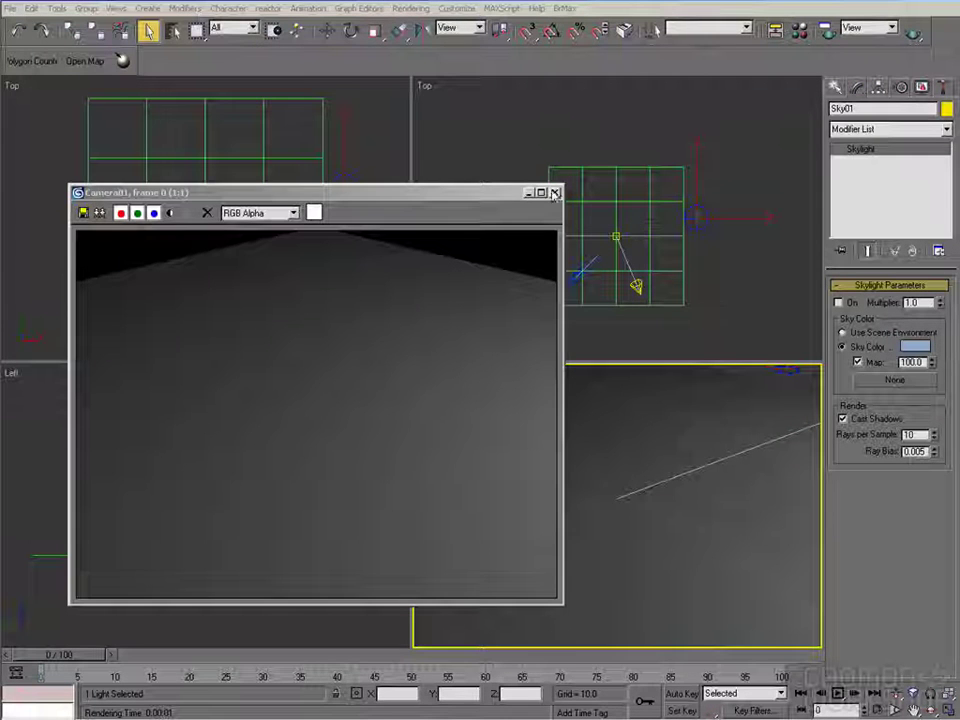
pyautogui.click(555, 193)
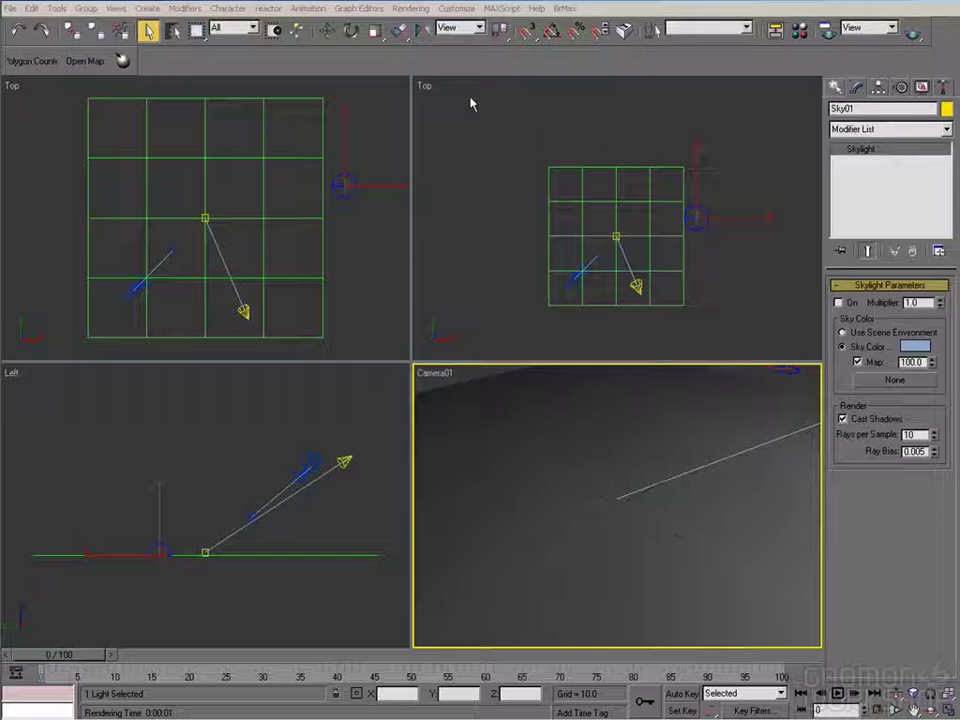
pyautogui.click(57, 8)
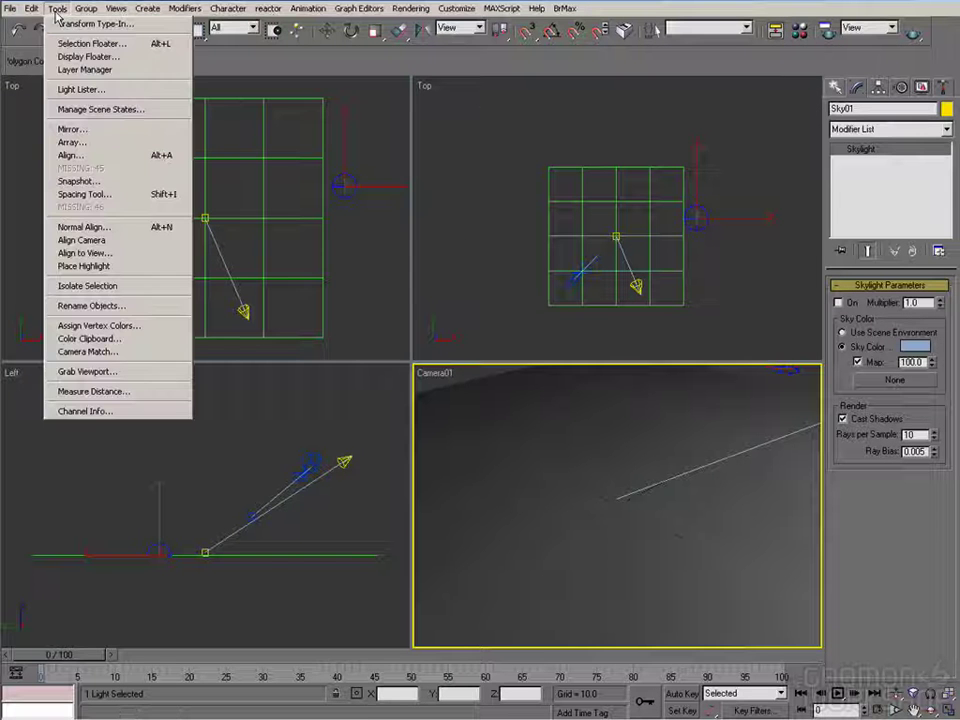
# Unhide the Teapot layer in the Layer Manager and render the camera view
pyautogui.click(80, 68)
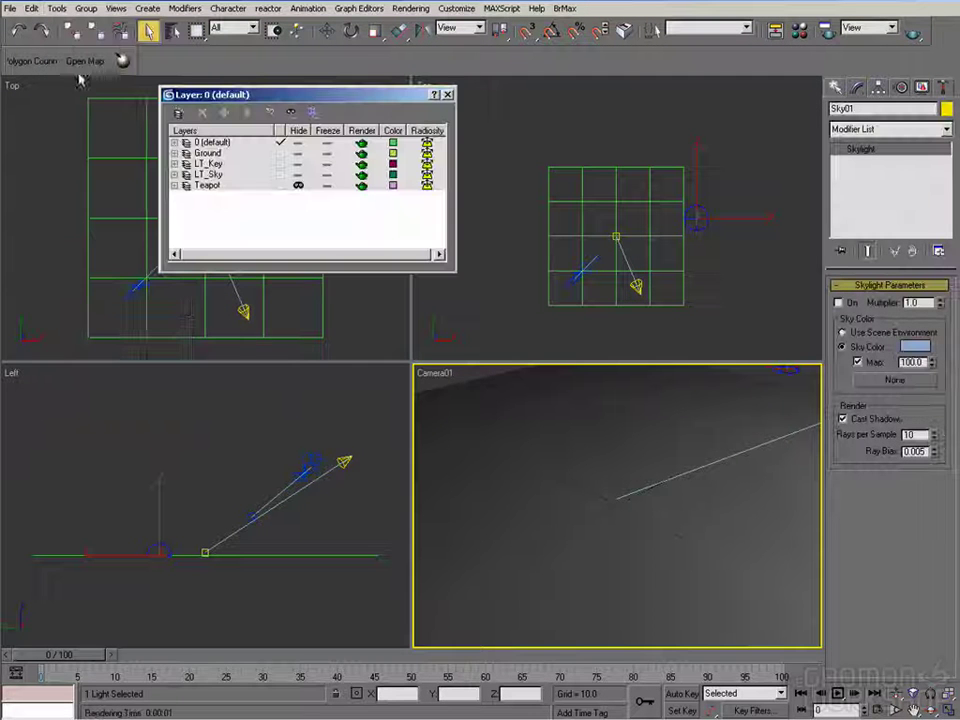
pyautogui.click(297, 185)
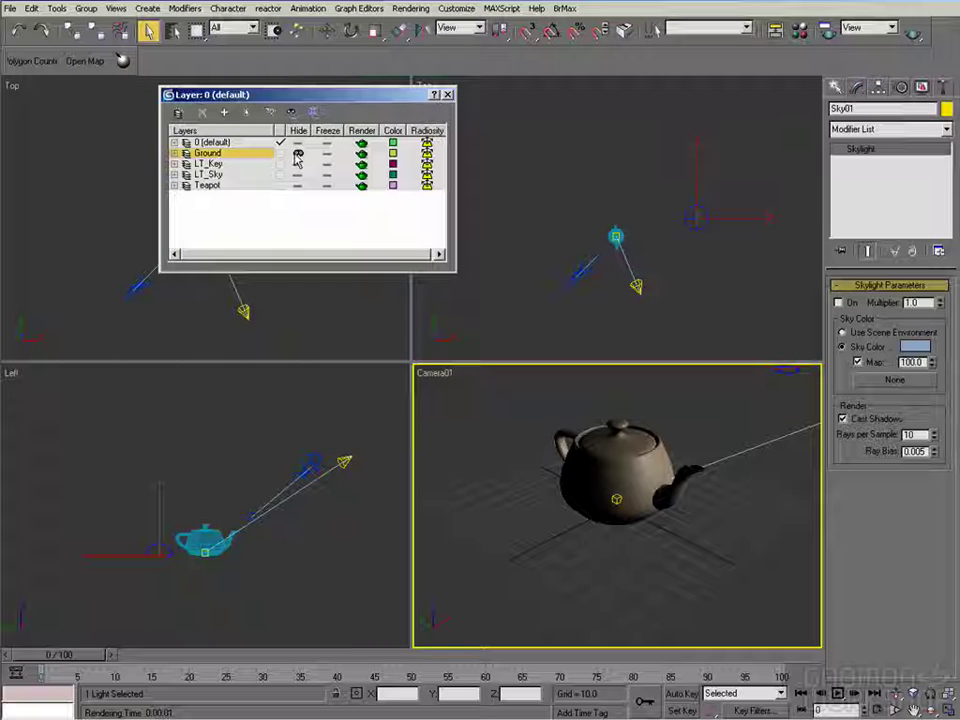
pyautogui.moveTo(338, 100); pyautogui.dragTo(232, 126)
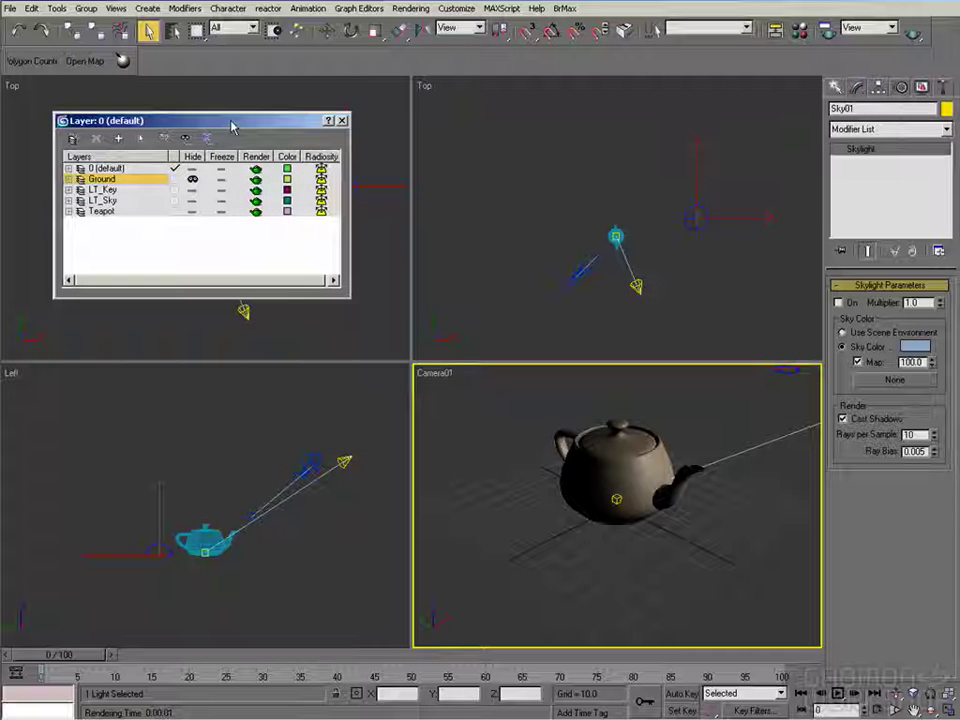
pyautogui.click(918, 30)
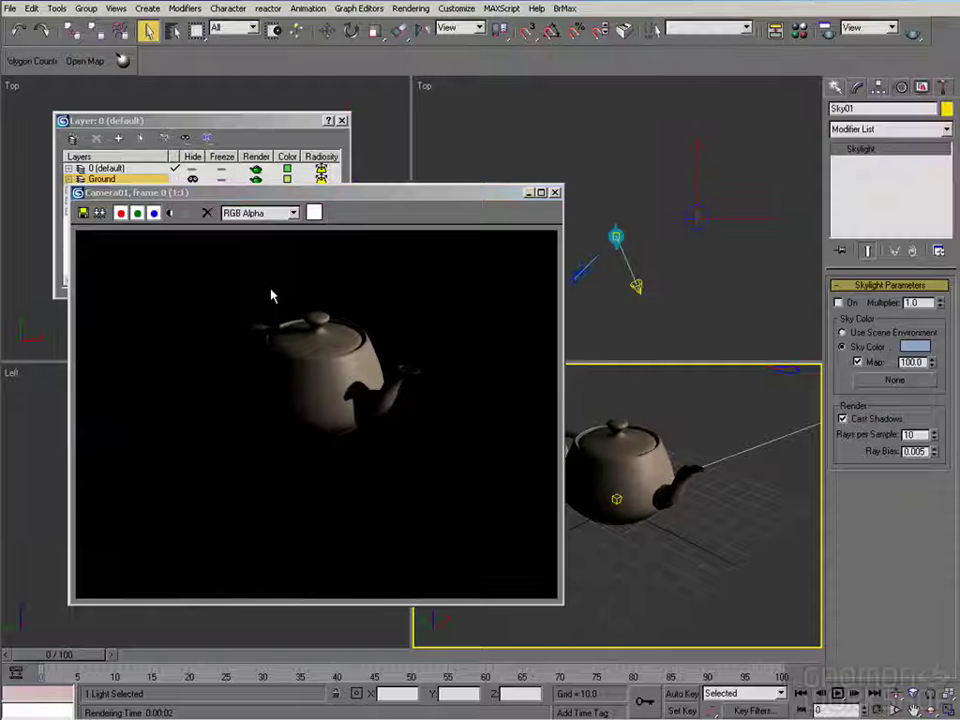
# Save the key-lit teapot render as Tea_Key_.tga
pyautogui.click(83, 212)
pyautogui.write('T')
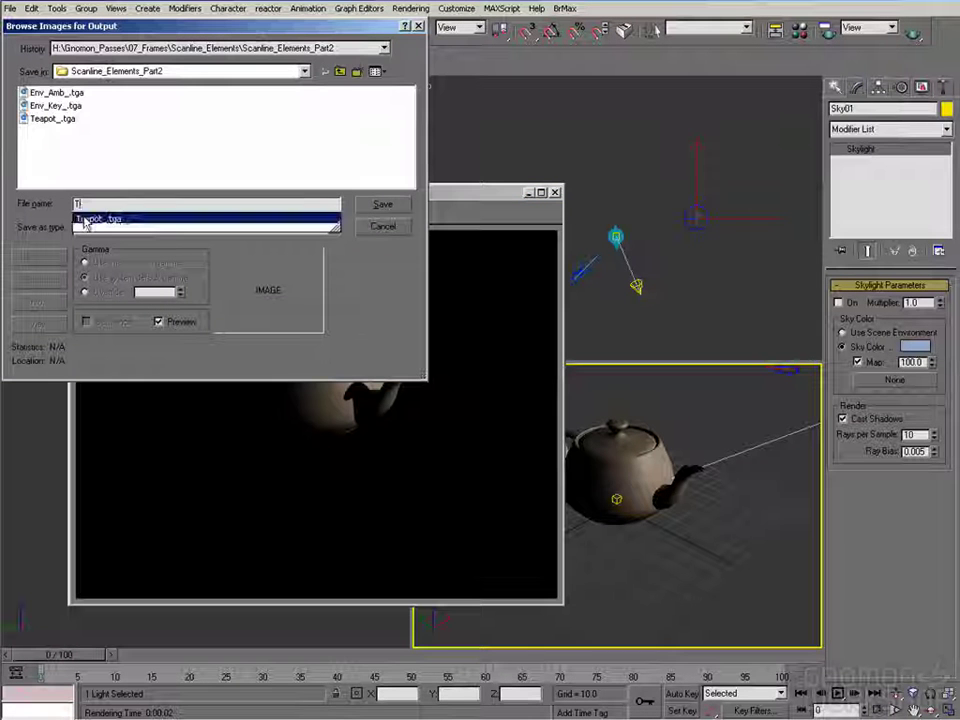
pyautogui.write('eap')
pyautogui.press('BackSpace')
pyautogui.press('Escape')
pyautogui.write('_Key')
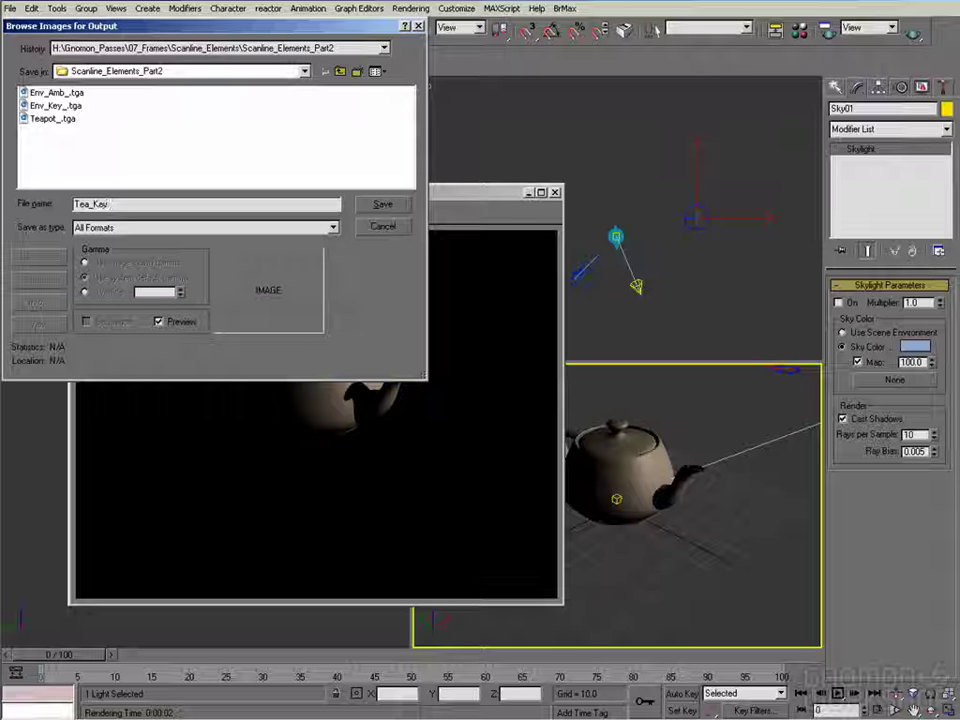
pyautogui.write('_.tga')
pyautogui.press('Return')
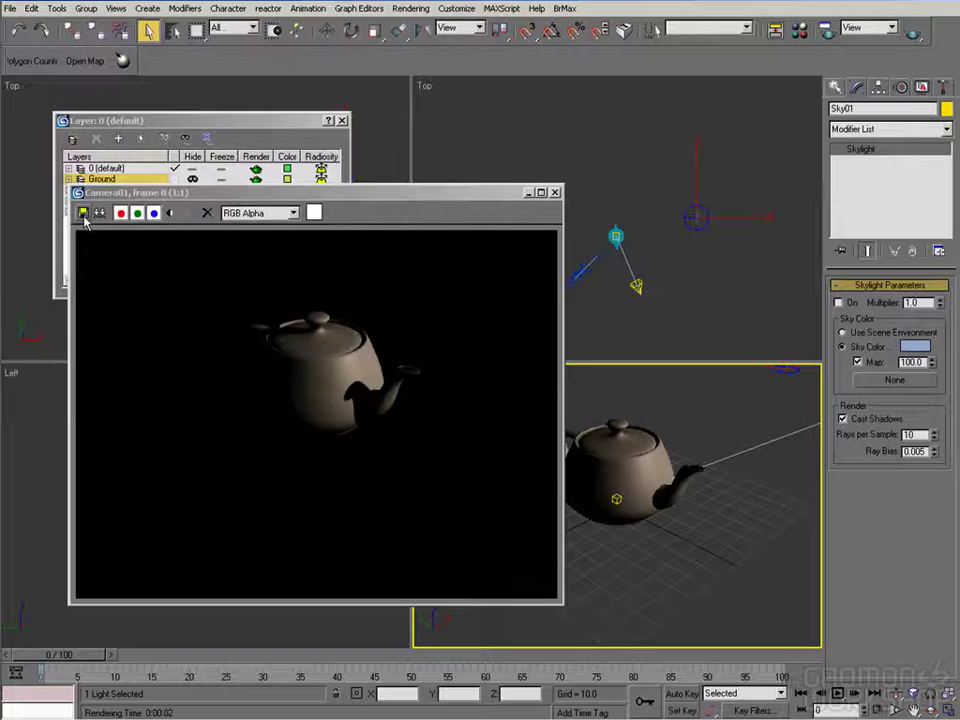
# Turn off the Spot01 key light and unhide the Ground layer in the Layer Manager
pyautogui.click(638, 285)
pyautogui.click(842, 316)
pyautogui.rightClick(718, 396)
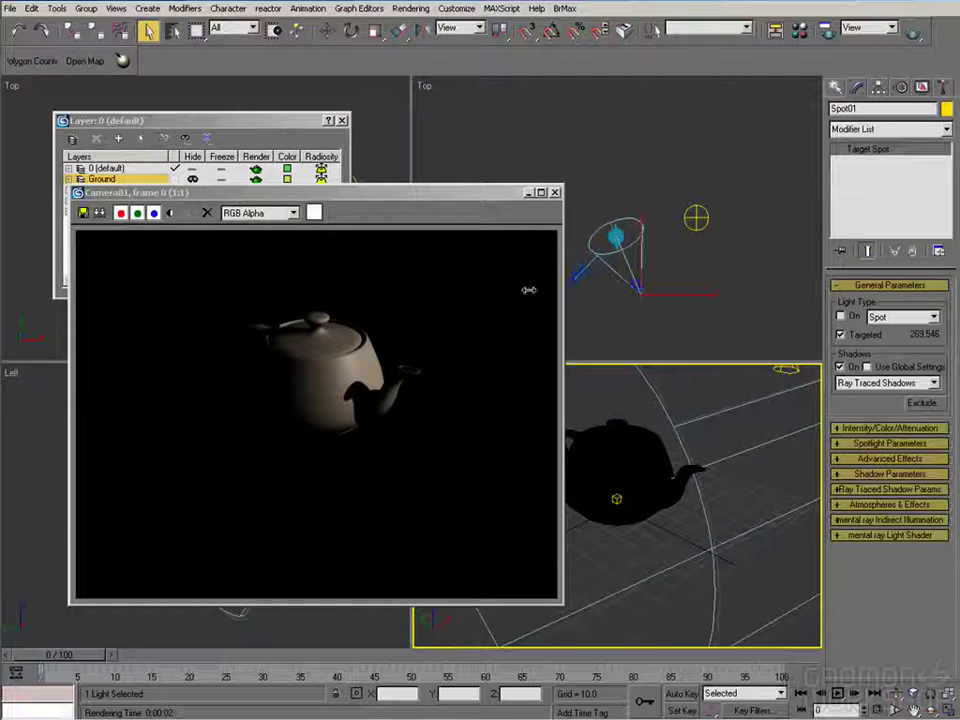
pyautogui.moveTo(479, 199); pyautogui.dragTo(472, 214)
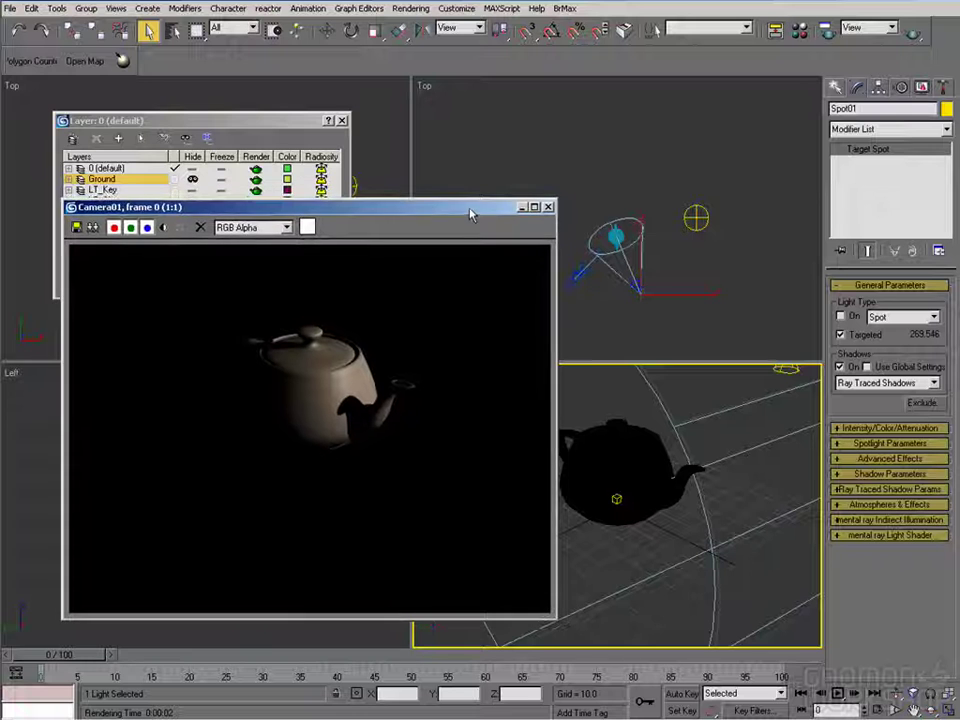
pyautogui.moveTo(190, 120); pyautogui.dragTo(223, 107)
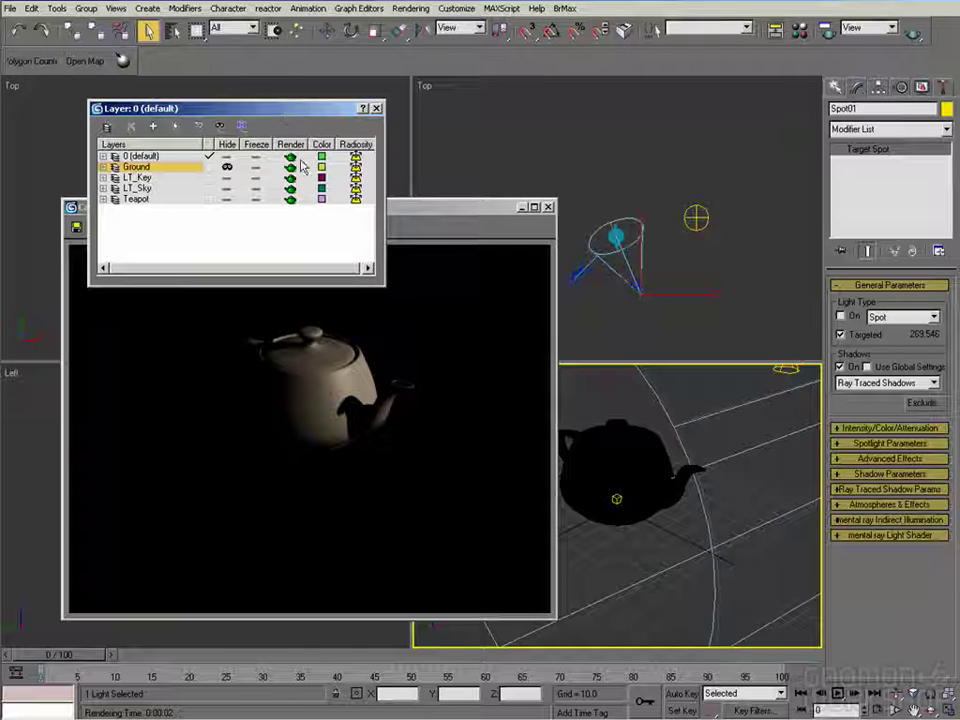
pyautogui.click(228, 170)
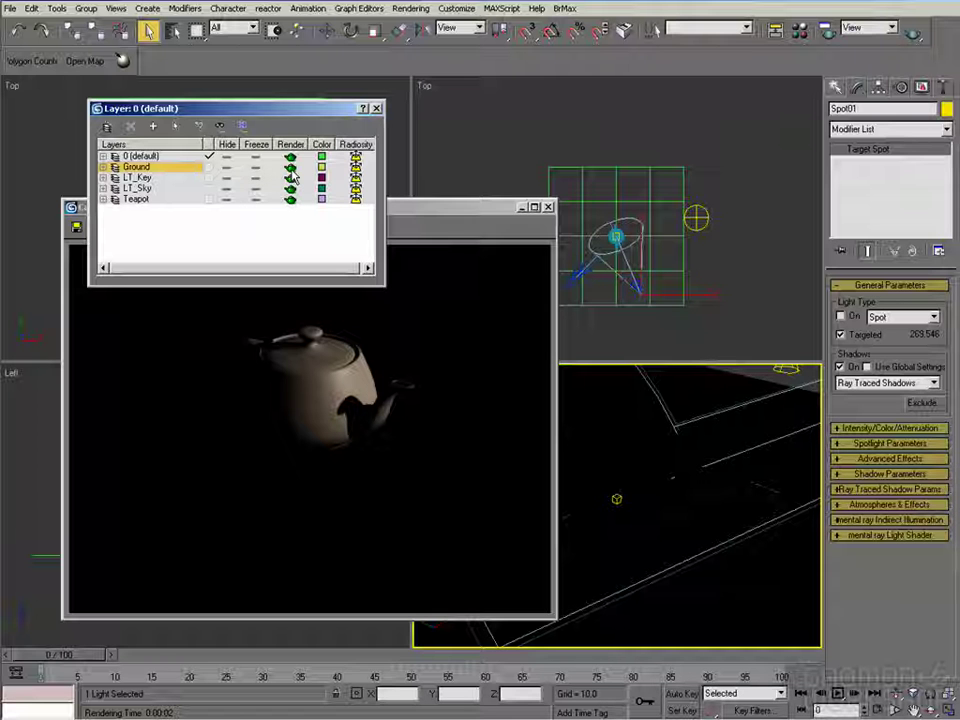
# Make the ground plane invisible to the camera in its Object Properties
pyautogui.click(661, 238)
pyautogui.click(661, 238)
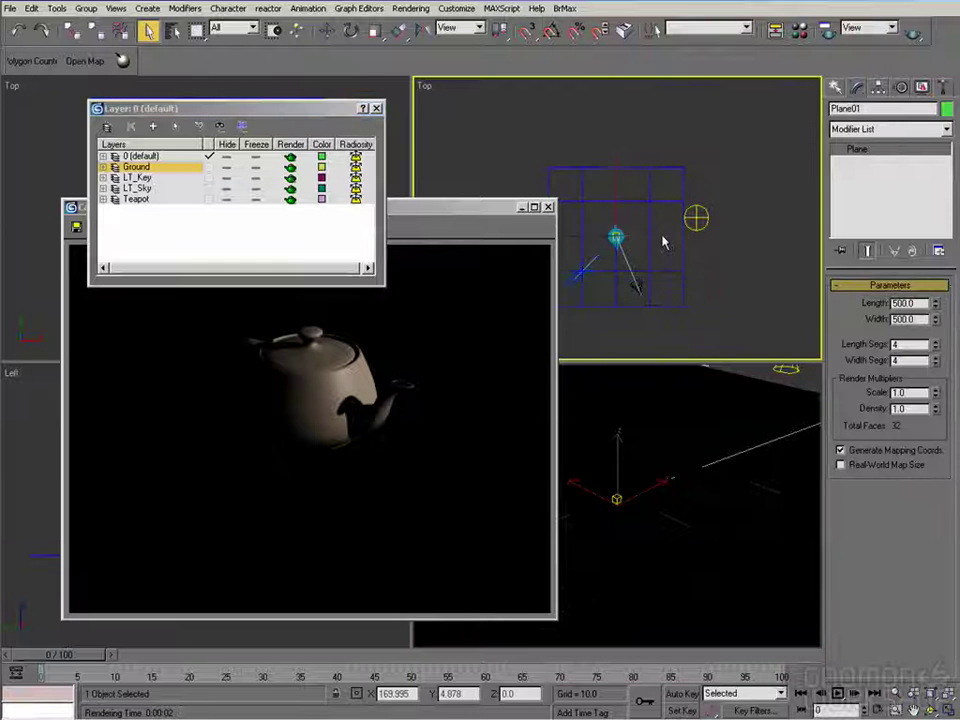
pyautogui.rightClick(661, 240)
pyautogui.click(706, 350)
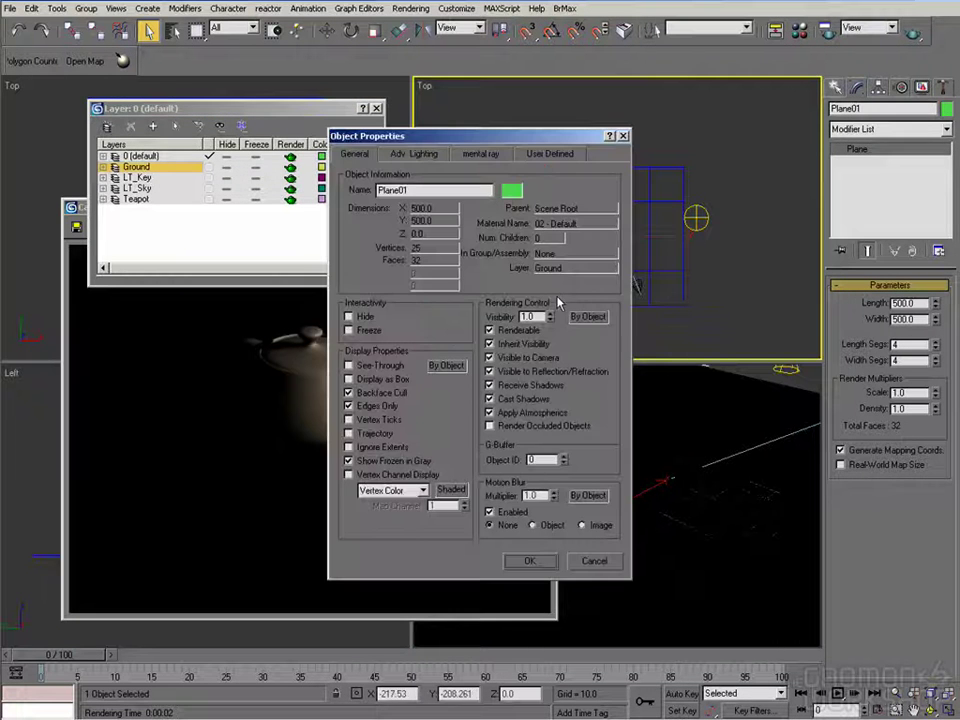
pyautogui.click(522, 360)
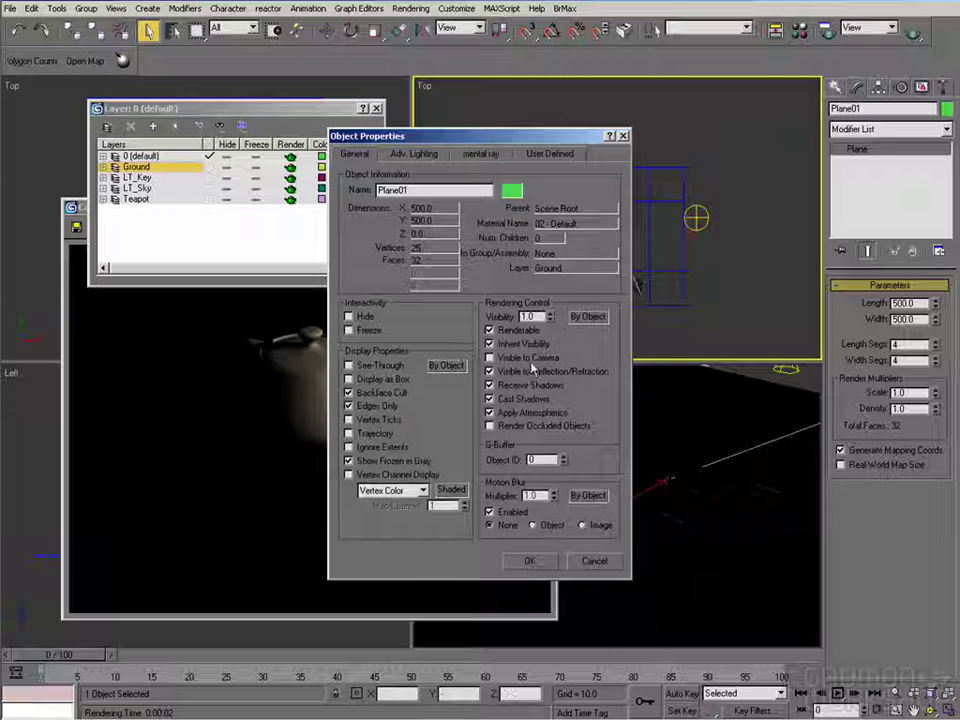
pyautogui.click(544, 561)
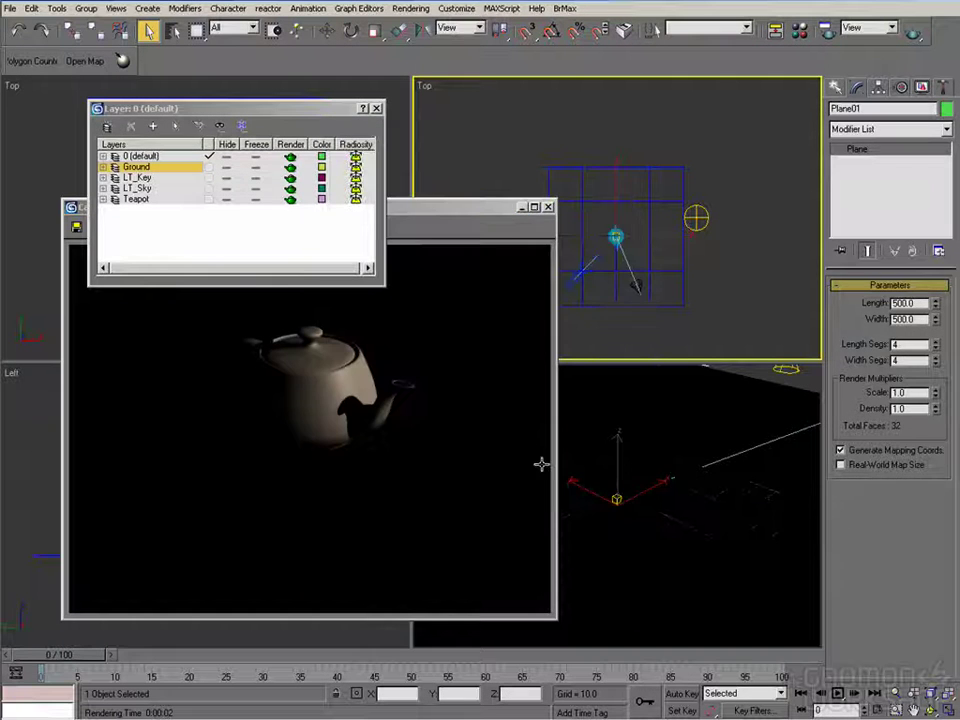
pyautogui.click(670, 453)
# Render the Camera01 view for the skylight-only grey teapot pass
pyautogui.click(376, 108)
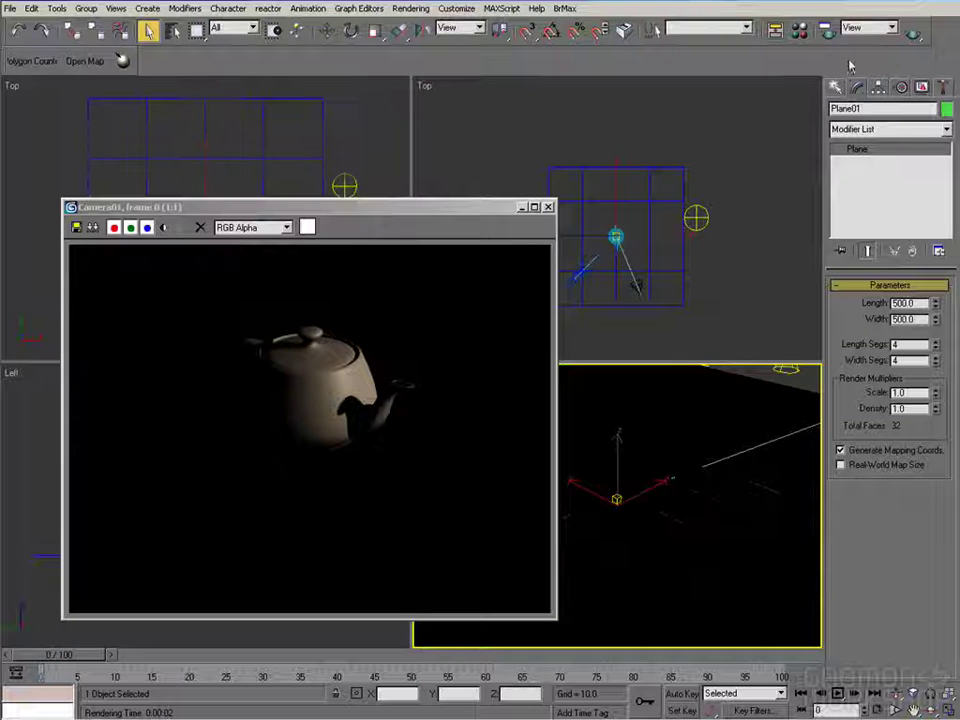
pyautogui.click(911, 35)
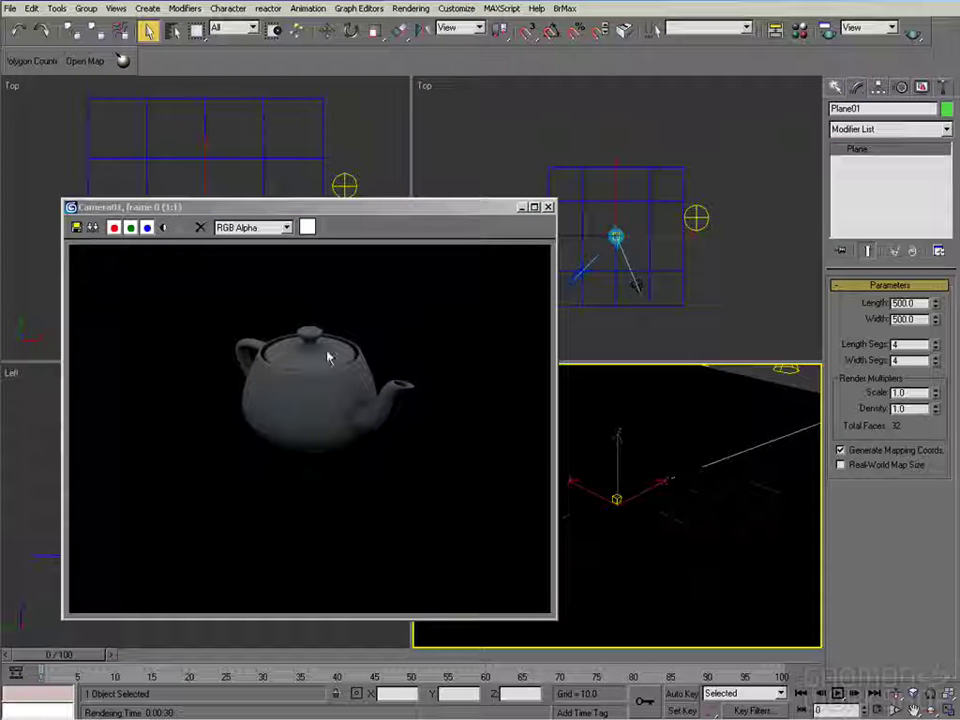
pyautogui.click(76, 227)
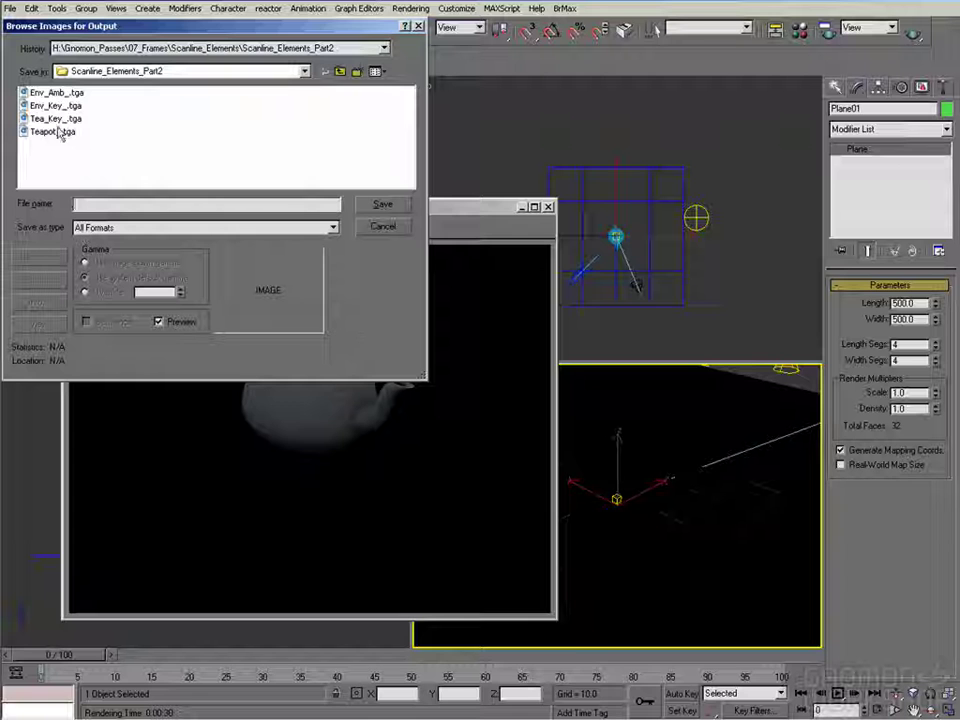
# Save the ambient teapot render as Tea_Amb_.tga, accepting the Targa options
pyautogui.click(55, 118)
pyautogui.doubleClick(99, 204)
pyautogui.write('Amb')
pyautogui.press('Return')
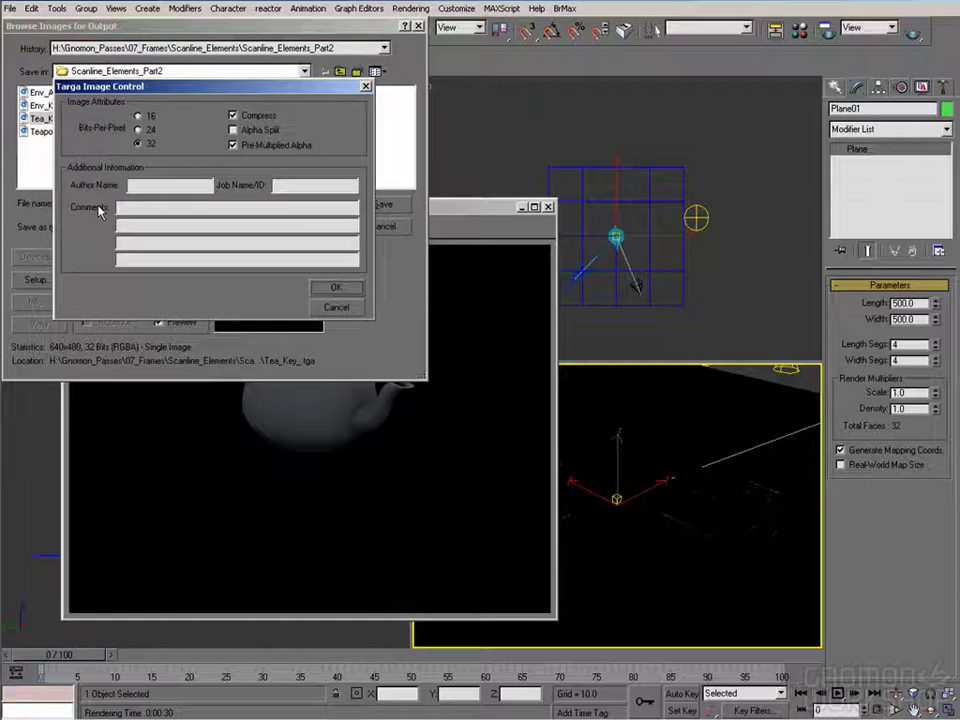
pyautogui.press('Return')
pyautogui.moveTo(334, 214); pyautogui.dragTo(322, 220)
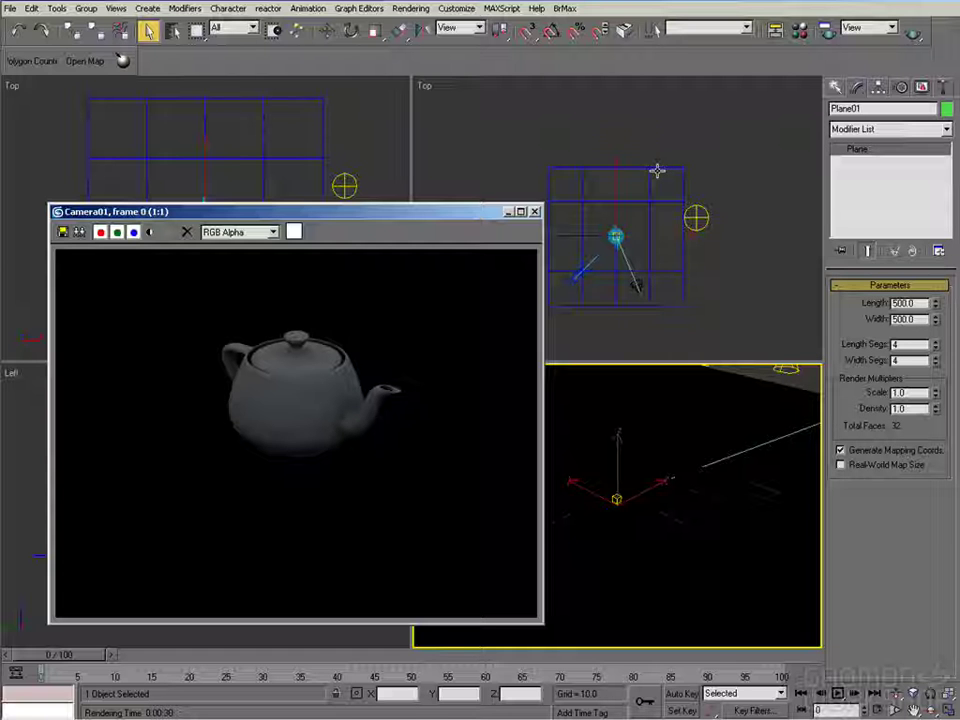
pyautogui.moveTo(463, 220); pyautogui.dragTo(433, 219)
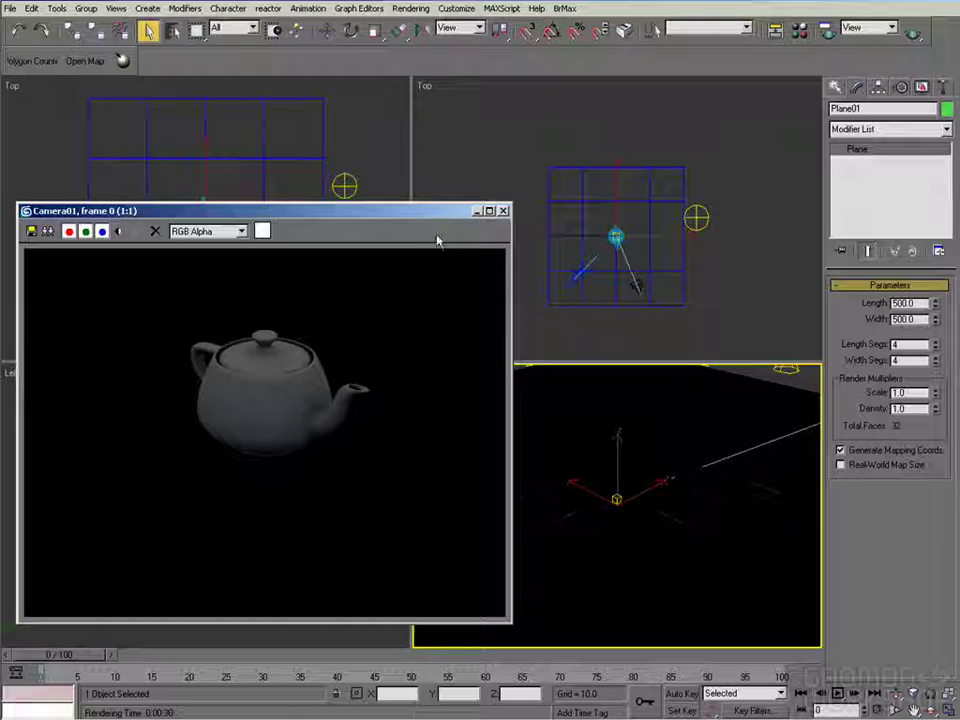
pyautogui.moveTo(423, 219); pyautogui.dragTo(432, 216)
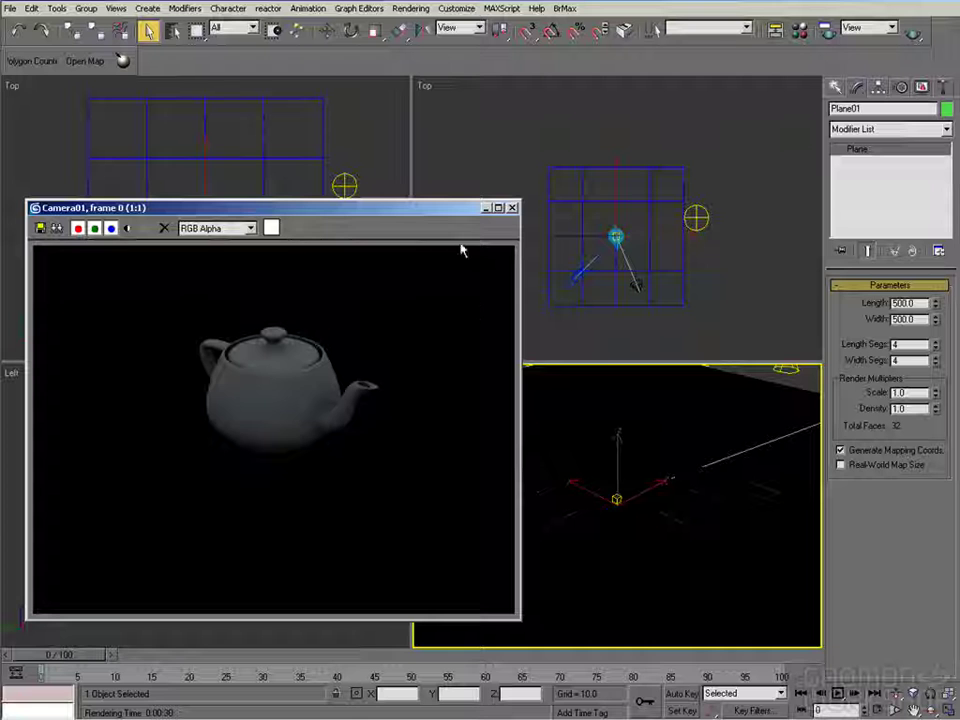
pyautogui.click(128, 230)
pyautogui.click(129, 232)
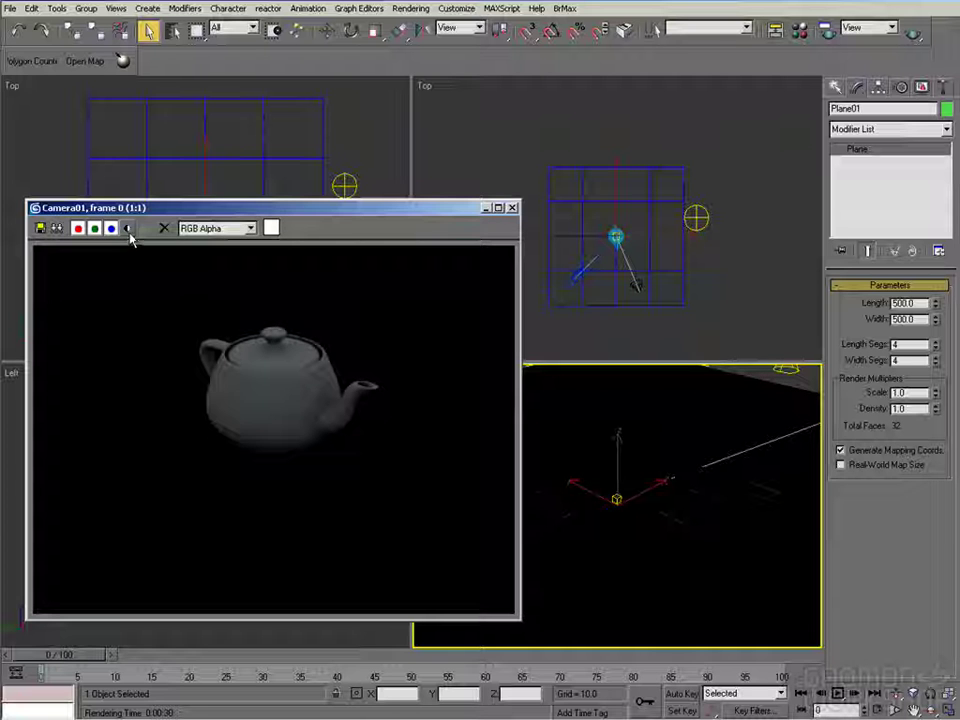
pyautogui.moveTo(438, 218); pyautogui.dragTo(478, 227)
pyautogui.click(636, 210)
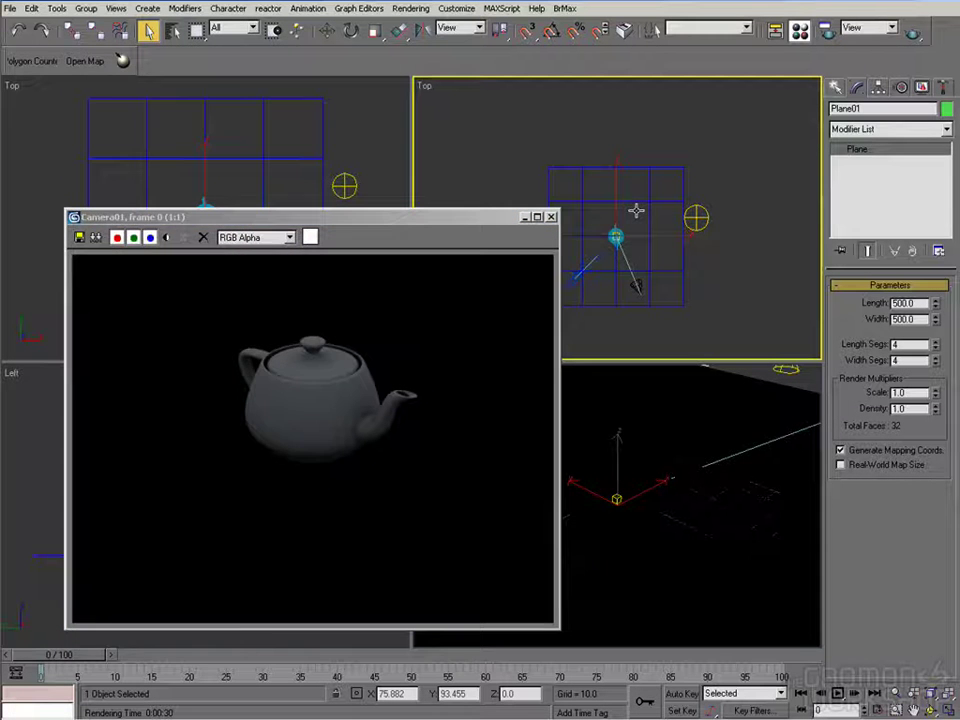
pyautogui.press('m')
pyautogui.click(97, 195)
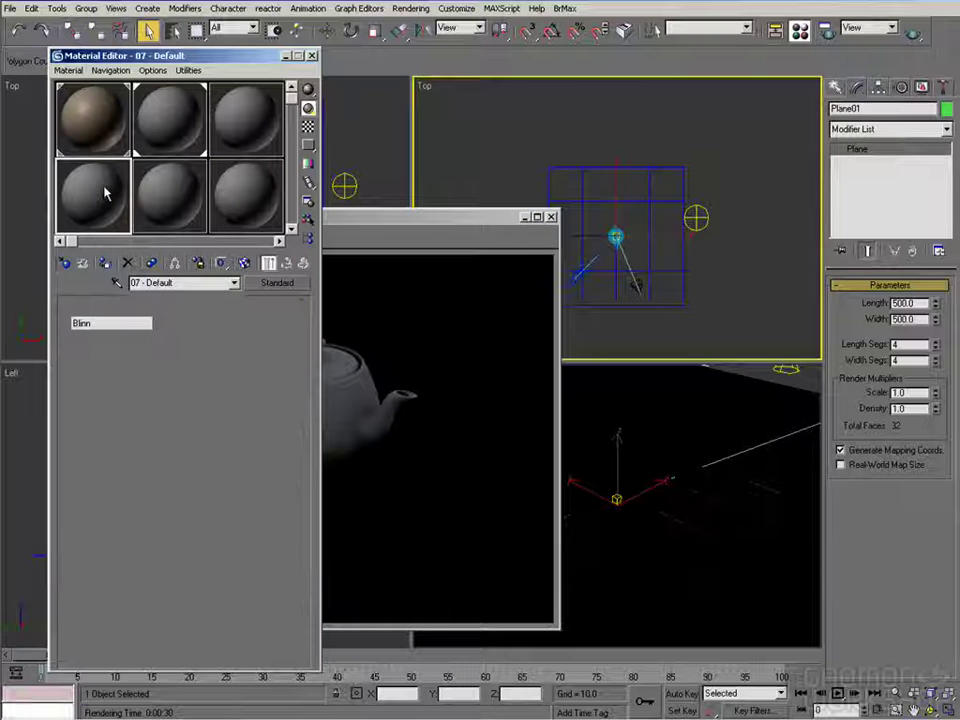
# Change material 07 - Default to Matte/Shadow and review Plane01's object properties
pyautogui.click(279, 283)
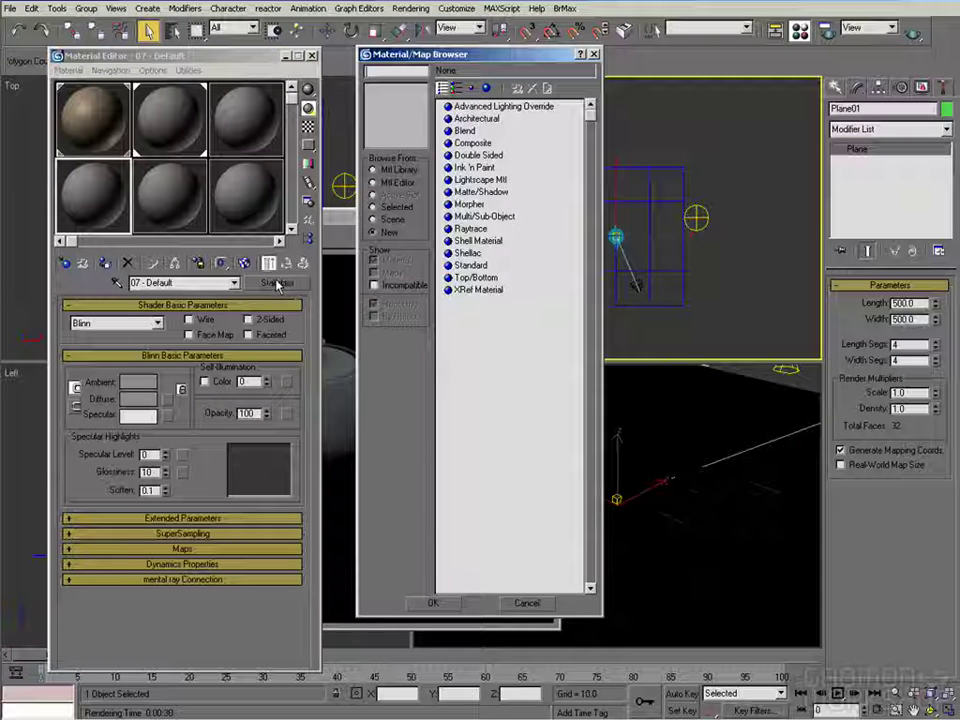
pyautogui.doubleClick(478, 191)
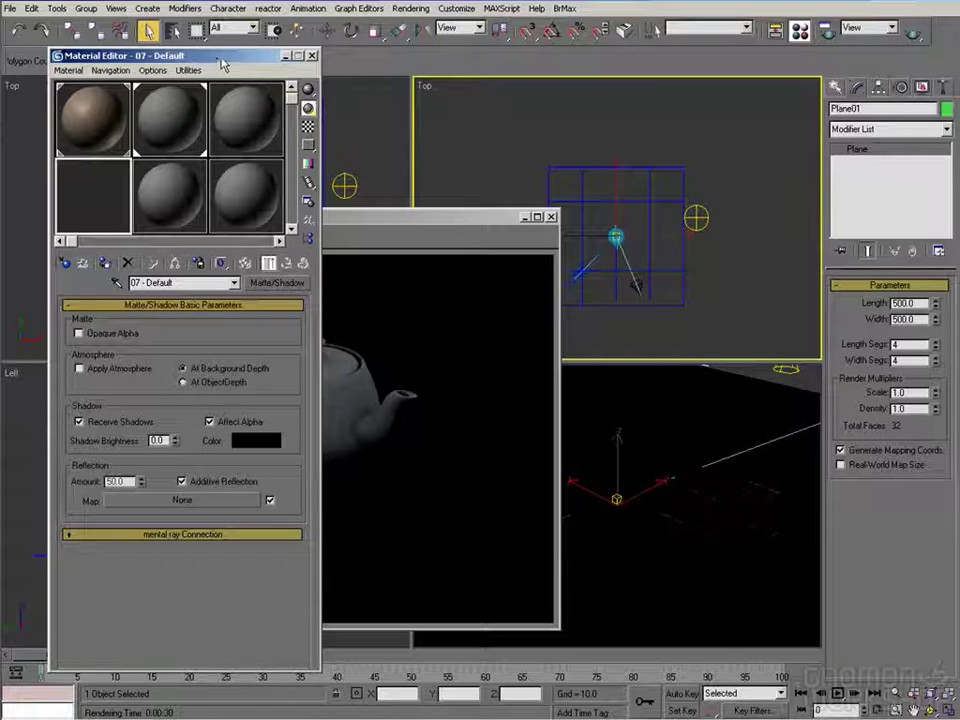
pyautogui.moveTo(222, 63); pyautogui.dragTo(196, 65)
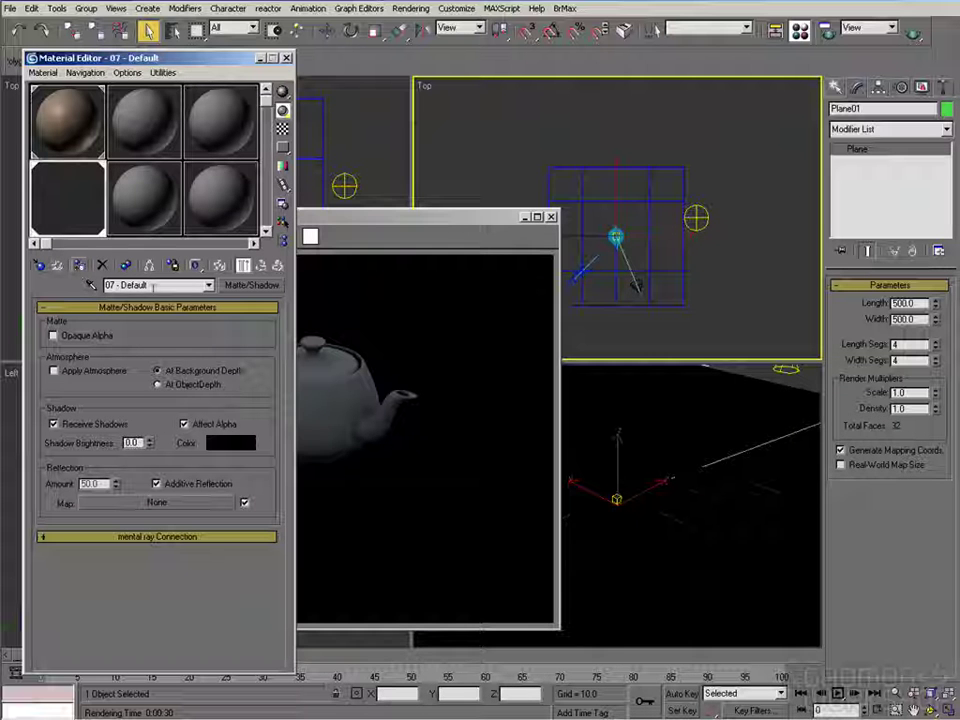
pyautogui.rightClick(650, 252)
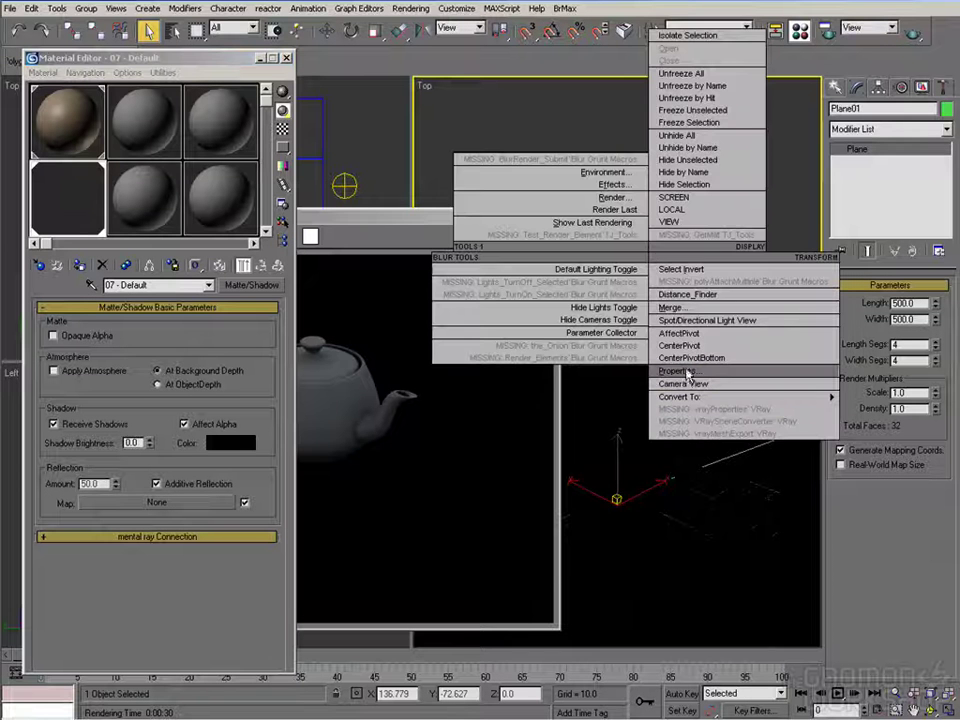
pyautogui.click(684, 371)
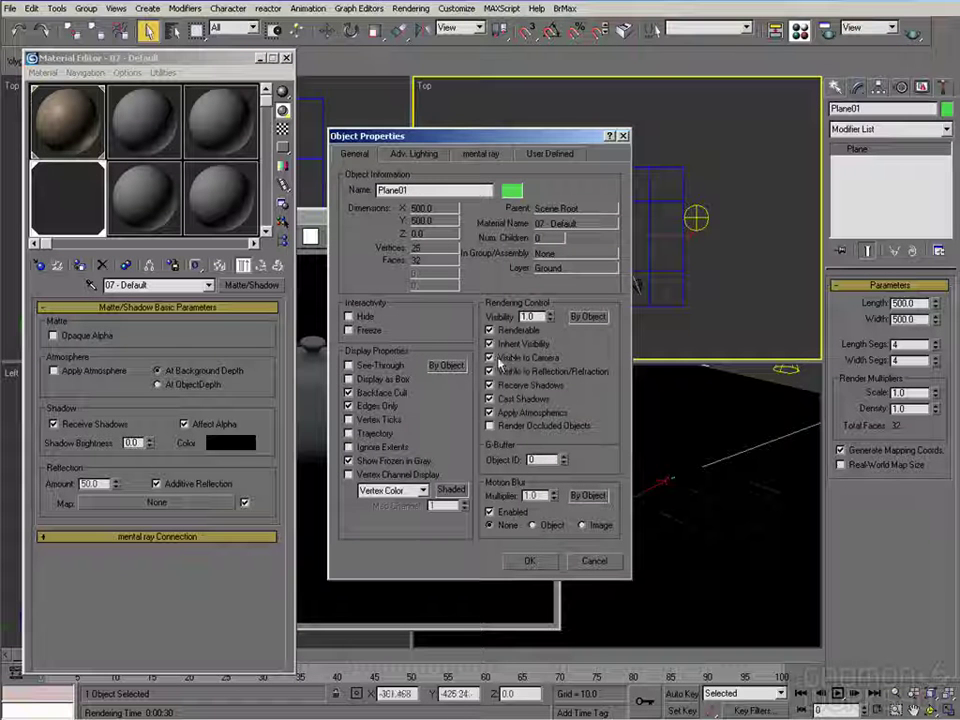
pyautogui.click(530, 560)
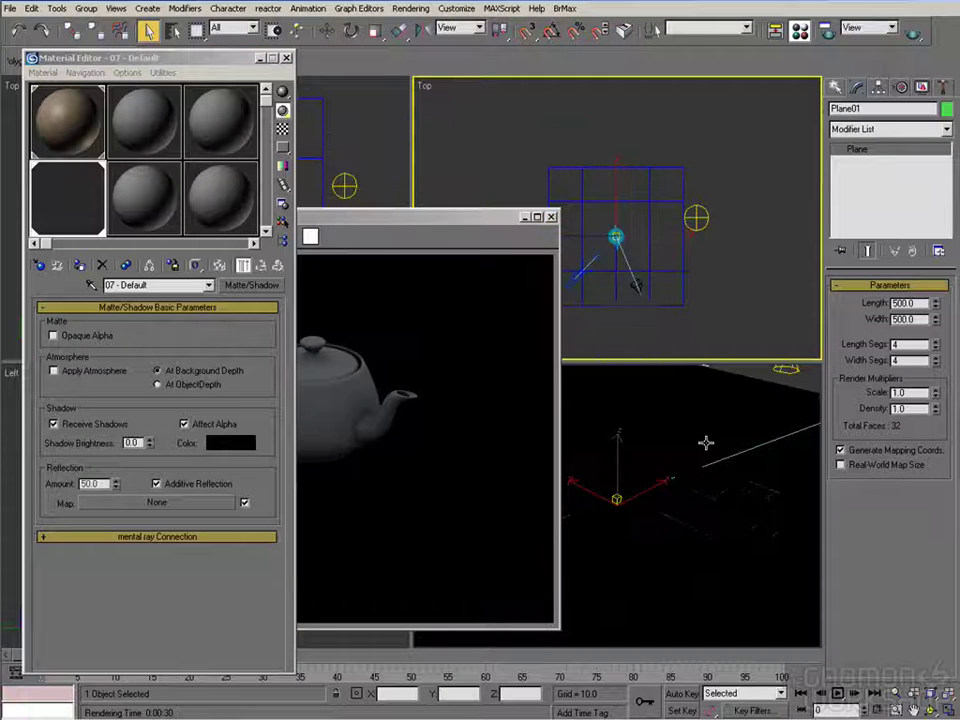
# Uncheck Visible to Camera in Teapot01's object properties
pyautogui.click(614, 232)
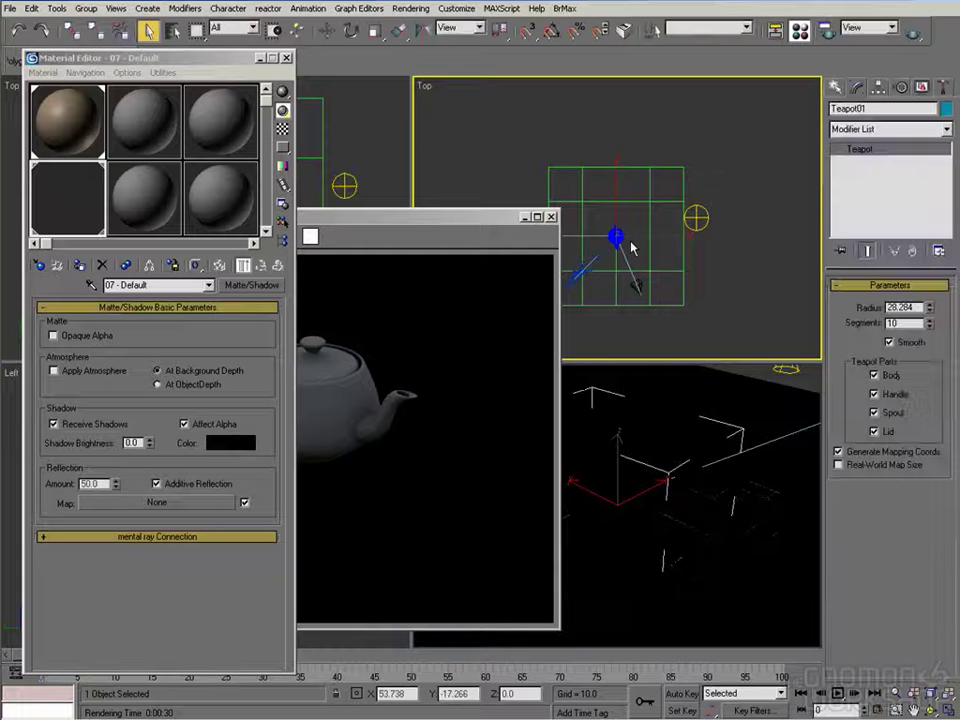
pyautogui.rightClick(627, 238)
pyautogui.click(686, 355)
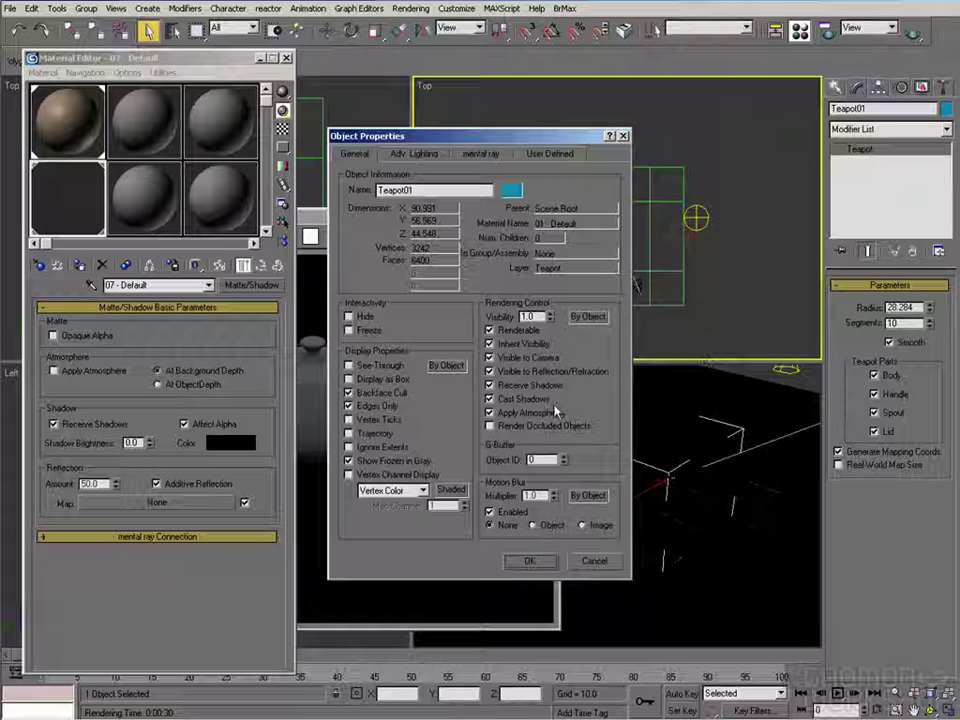
pyautogui.click(511, 358)
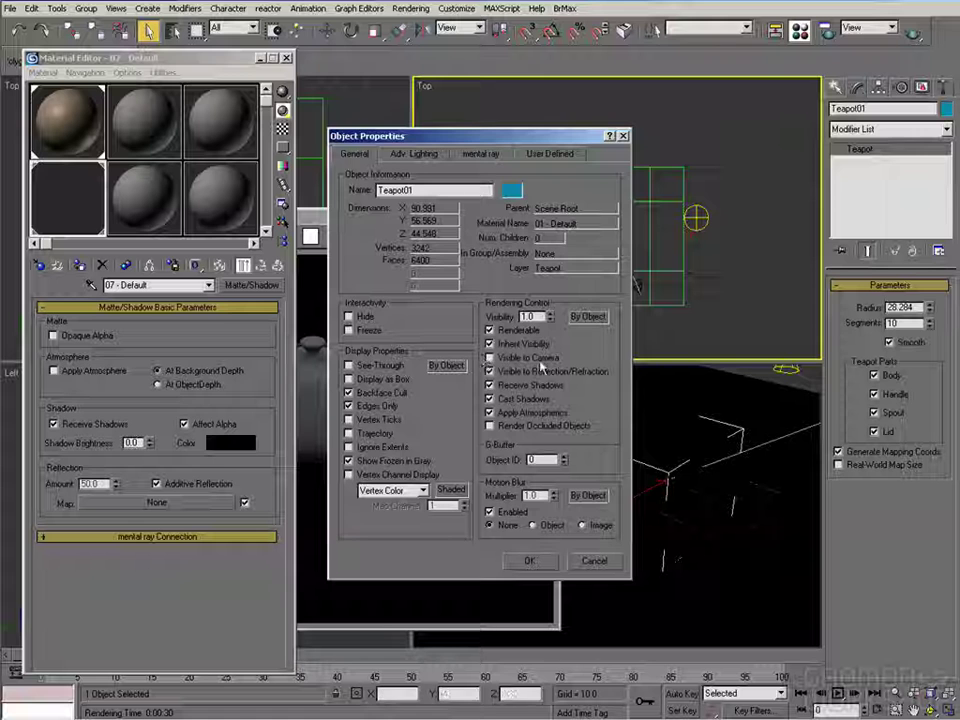
pyautogui.click(531, 561)
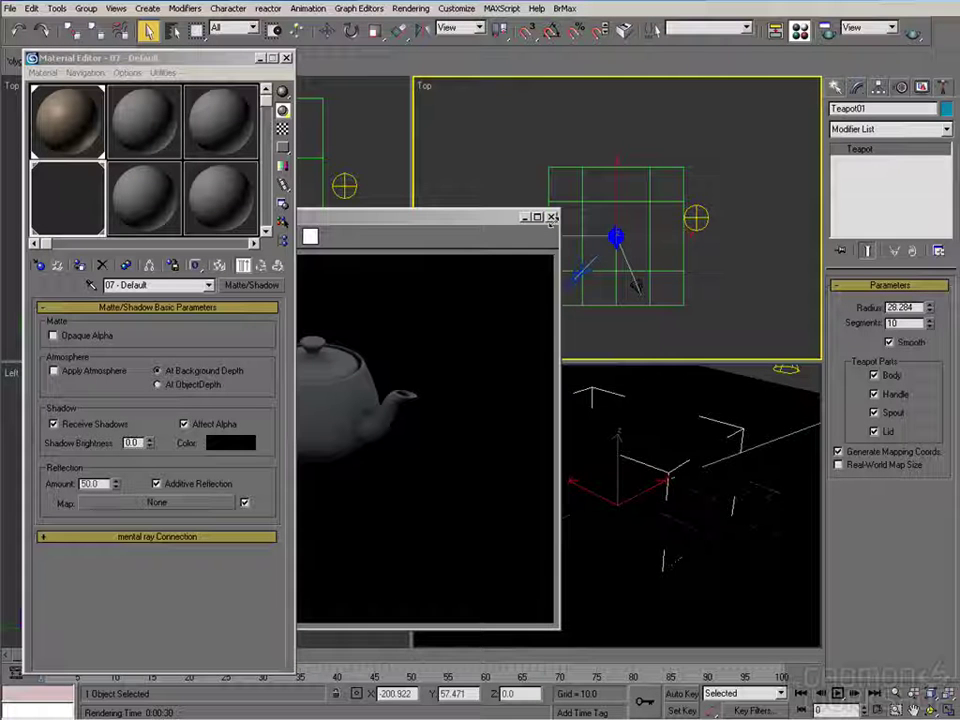
# Select the Spot01 spotlight and render the Camera01 view for the shadow pass
pyautogui.click(698, 220)
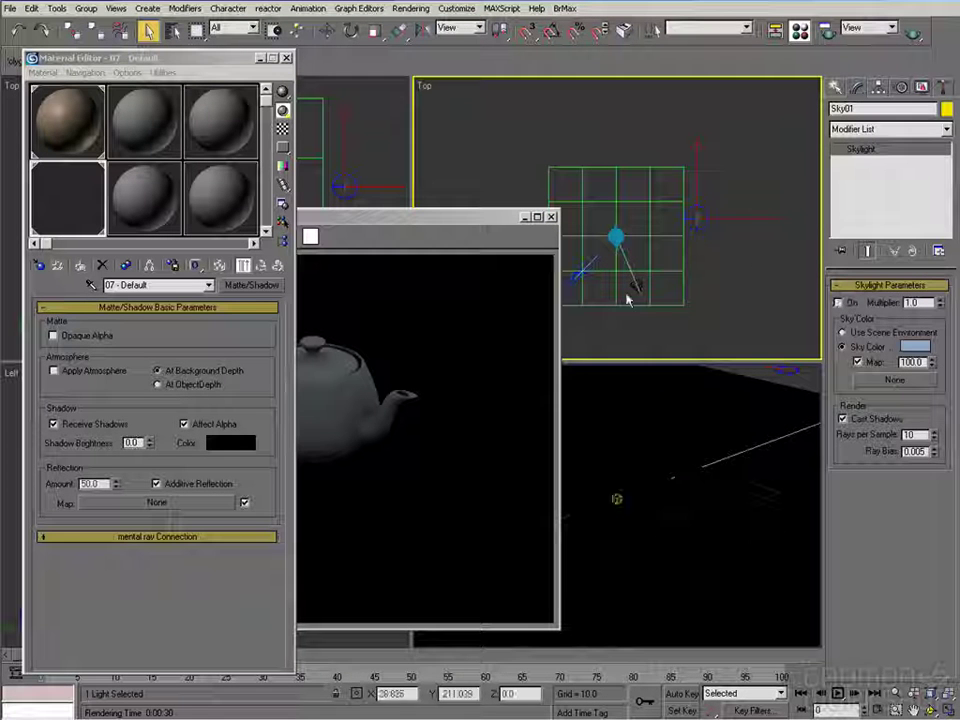
pyautogui.rightClick(679, 397)
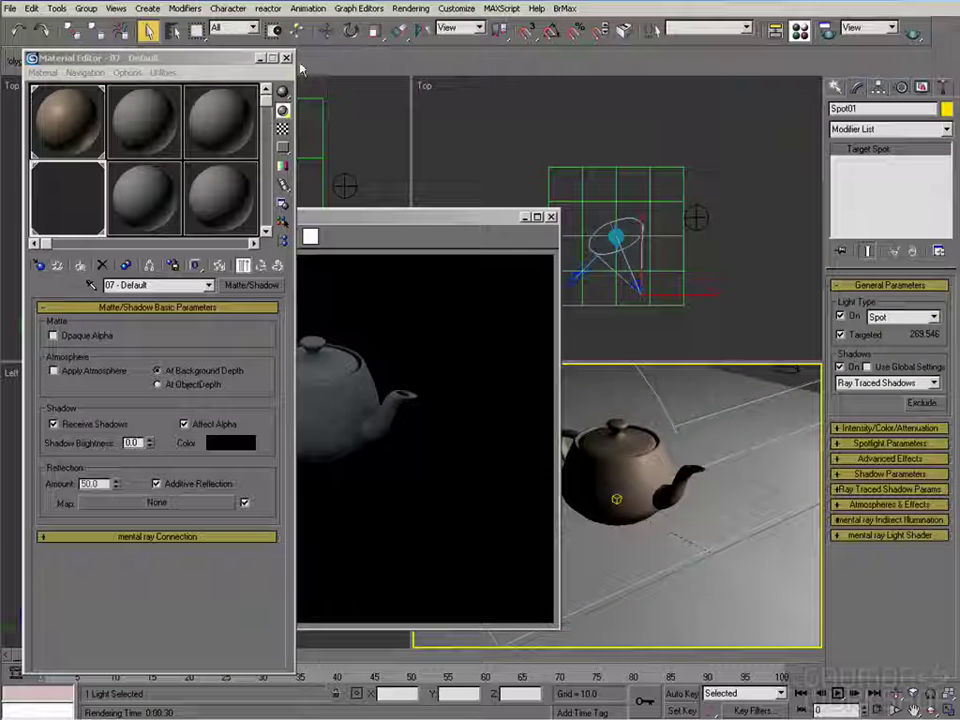
pyautogui.click(913, 34)
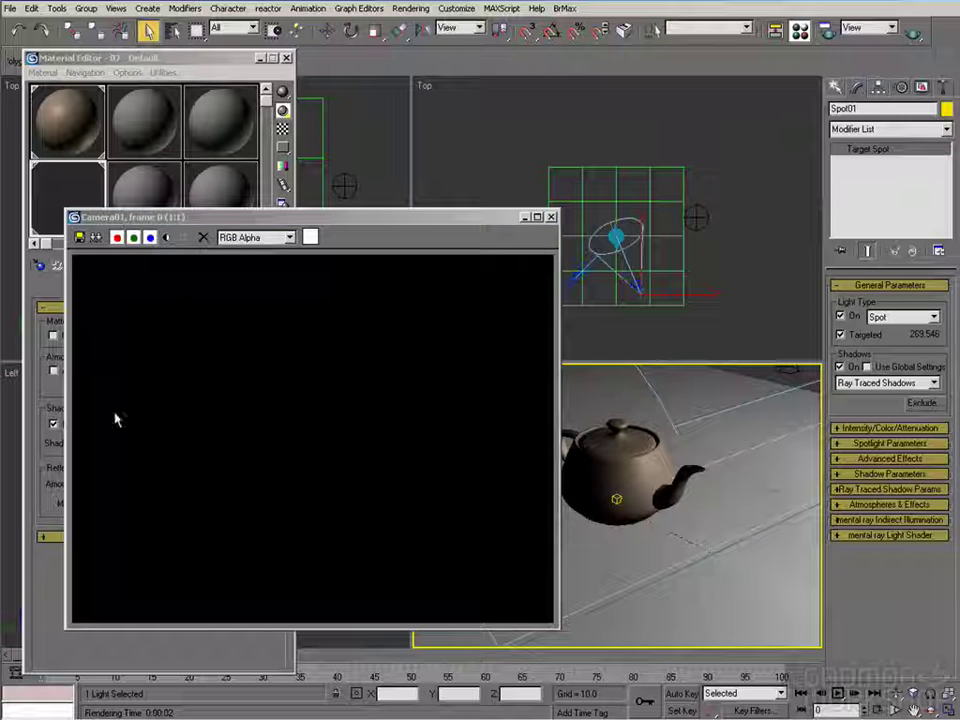
# Check the alpha, save the shadow pass as Tea_Shdw_.tga, and switch over to Fusion
pyautogui.click(166, 237)
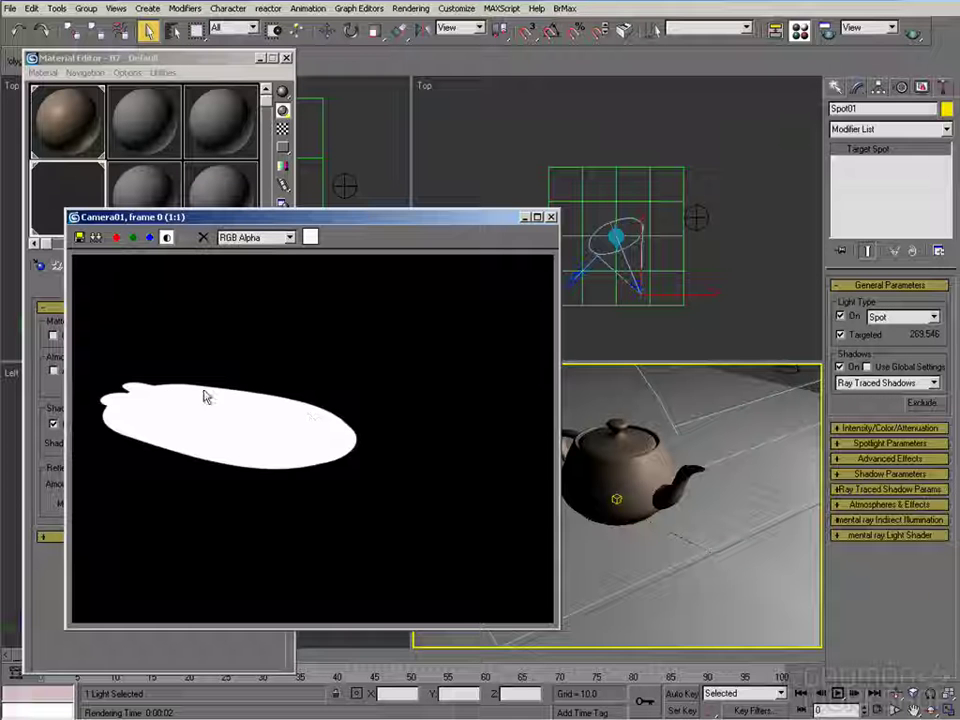
pyautogui.click(166, 237)
pyautogui.click(79, 237)
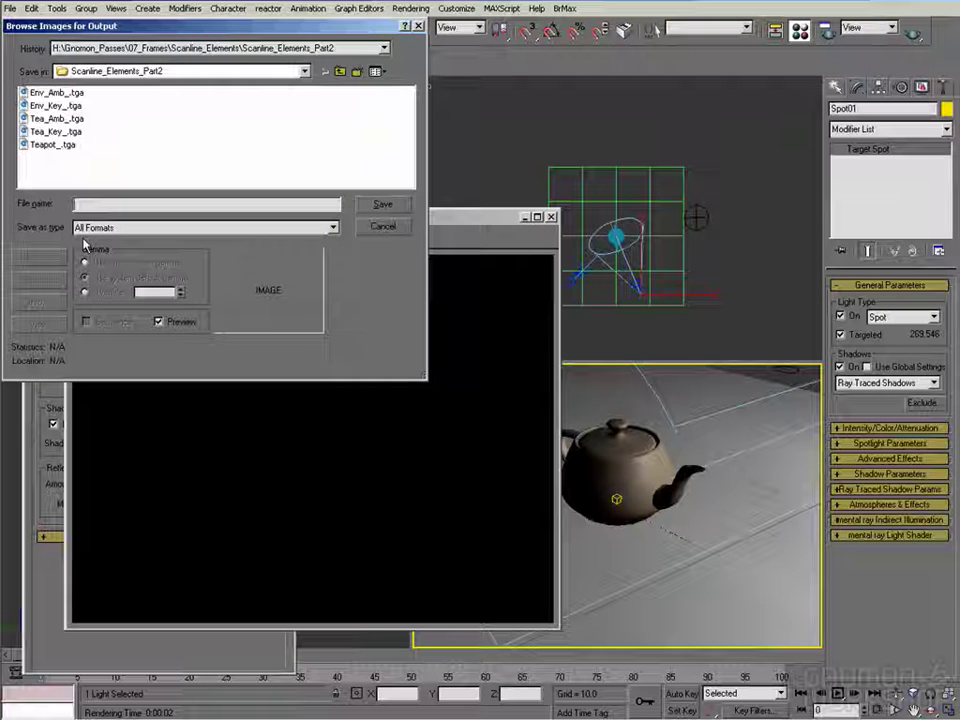
pyautogui.write('Tea_')
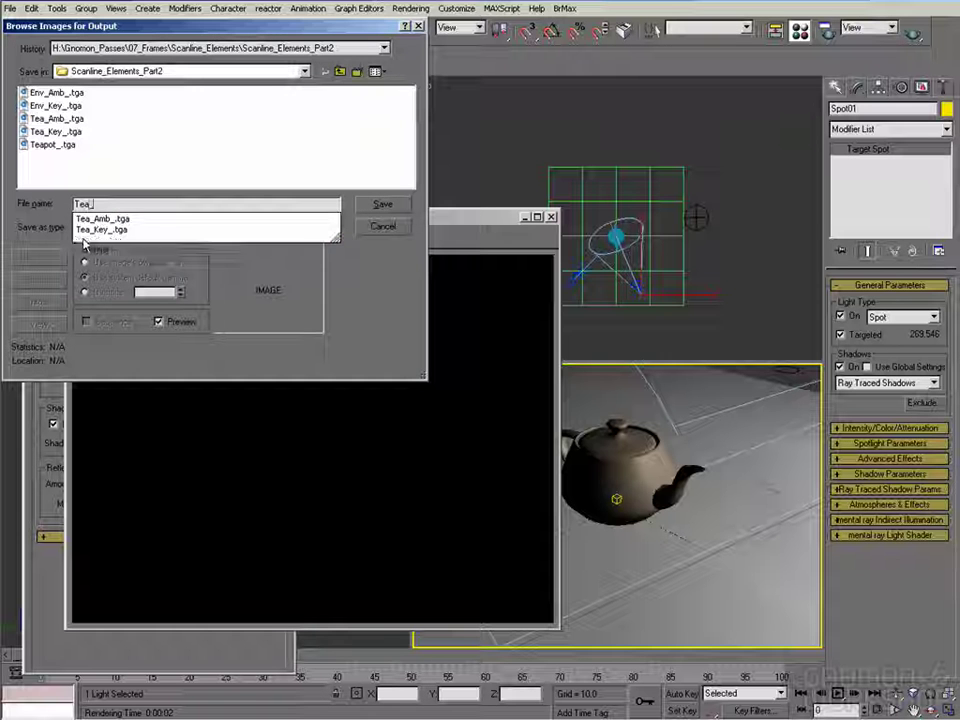
pyautogui.write('Shdw_.tga')
pyautogui.press('Return')
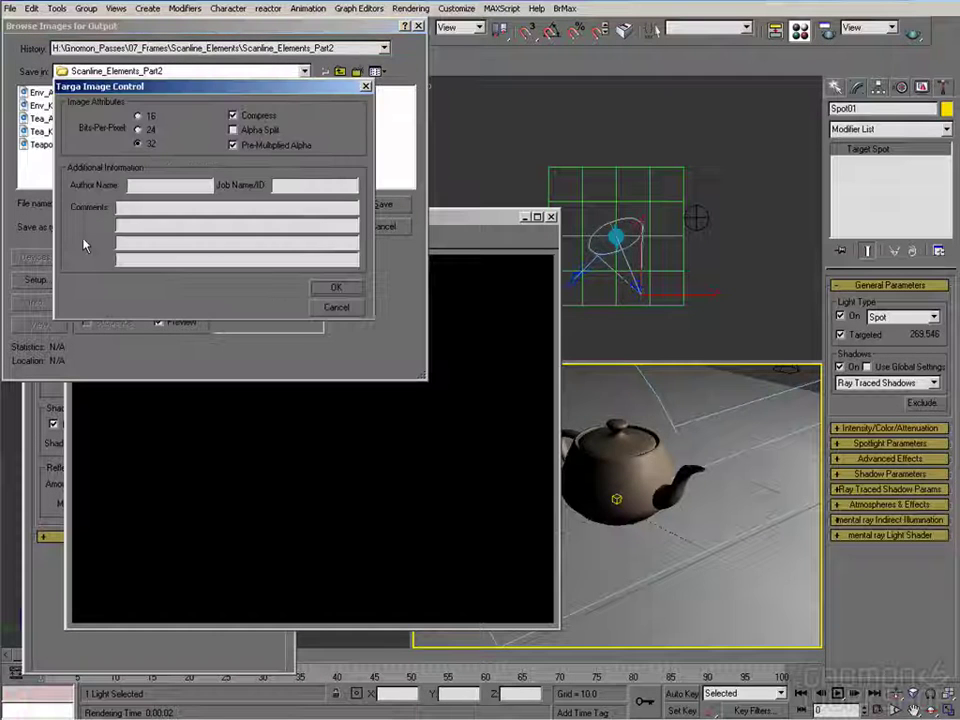
pyautogui.press('Return')
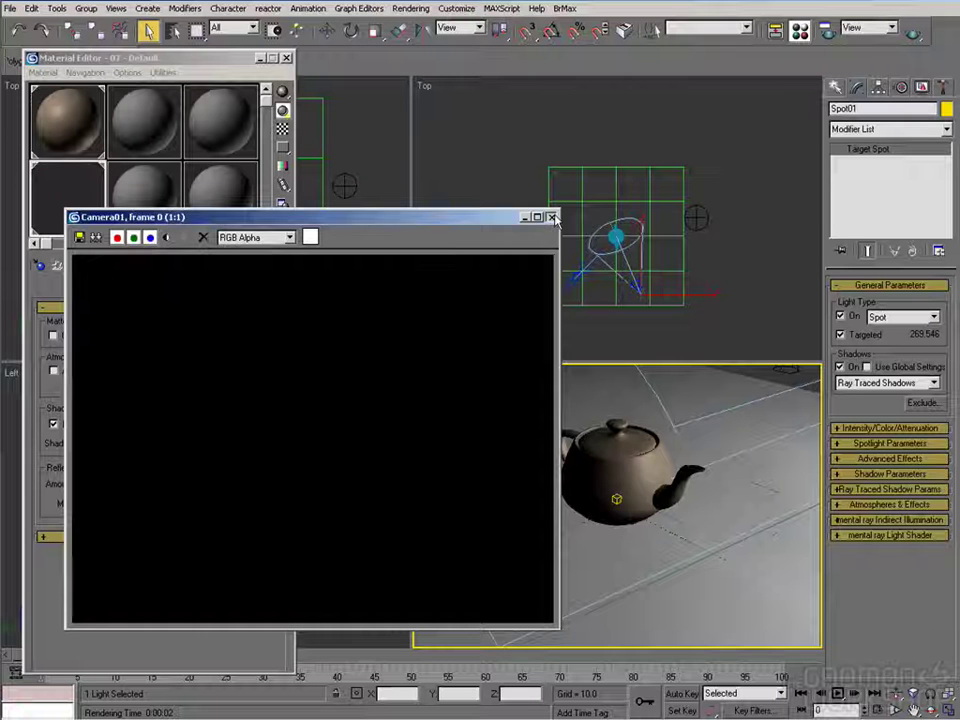
pyautogui.click(552, 216)
pyautogui.moveTo(131, 711)
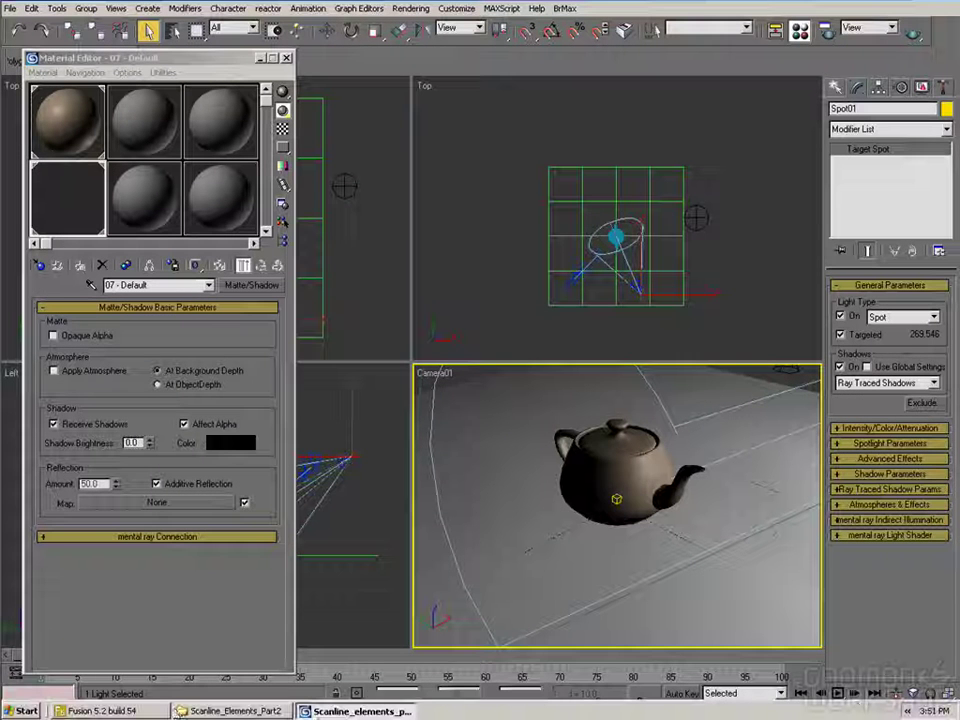
pyautogui.click(131, 711)
# Drag the Teapot_, Env_Key_, Tea_Key_, Tea_Amb_ and Tea_Shdw_ TGAs into Fusion as loader nodes
pyautogui.click(232, 711)
pyautogui.click(277, 670)
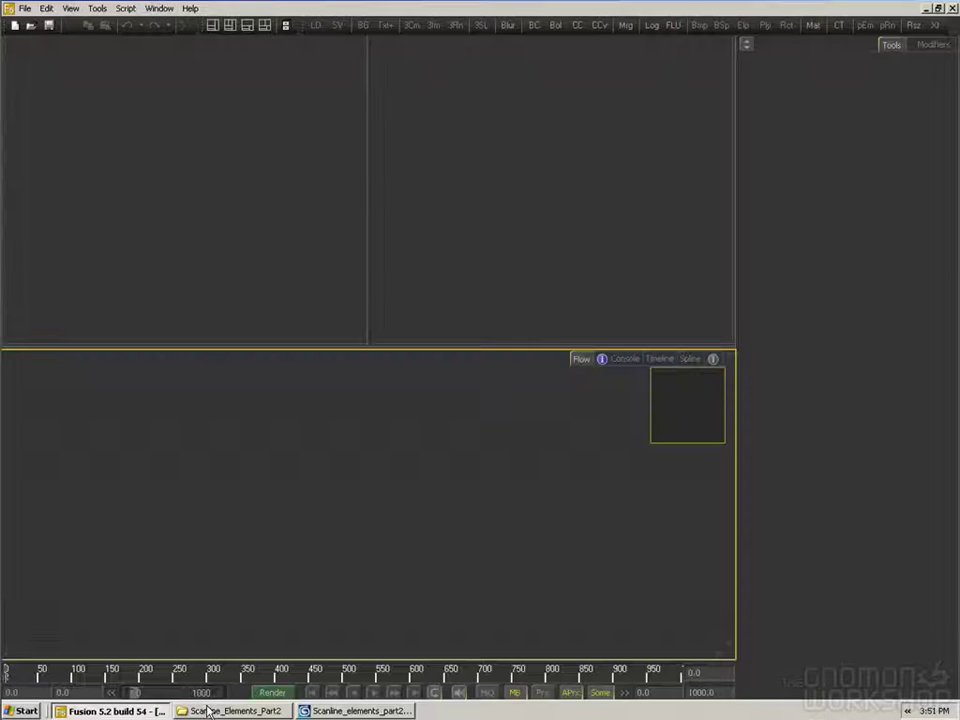
pyautogui.click(210, 711)
pyautogui.moveTo(514, 188); pyautogui.dragTo(197, 492)
pyautogui.moveTo(517, 214); pyautogui.dragTo(268, 510)
pyautogui.moveTo(518, 240); pyautogui.dragTo(160, 424)
pyautogui.moveTo(519, 253); pyautogui.dragTo(251, 549)
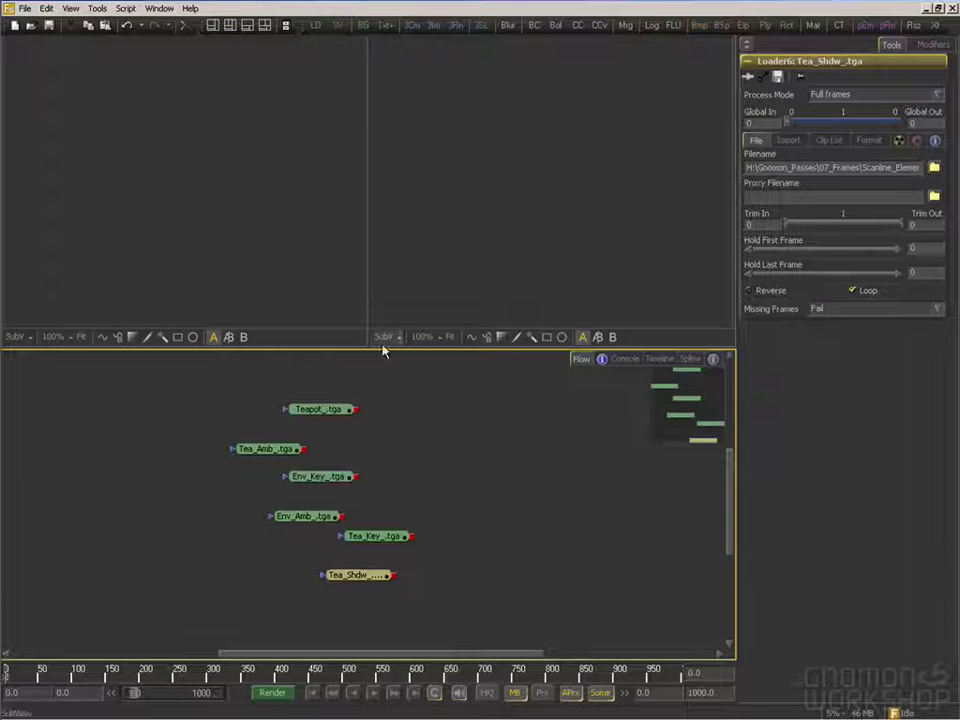
# Arrange the Teapot, Env_Amb, Env_Key, Tea_Amb and Tea_Key loaders into tidy rows
pyautogui.moveTo(317, 410); pyautogui.dragTo(524, 388)
pyautogui.moveTo(370, 240); pyautogui.dragTo(45, 241)
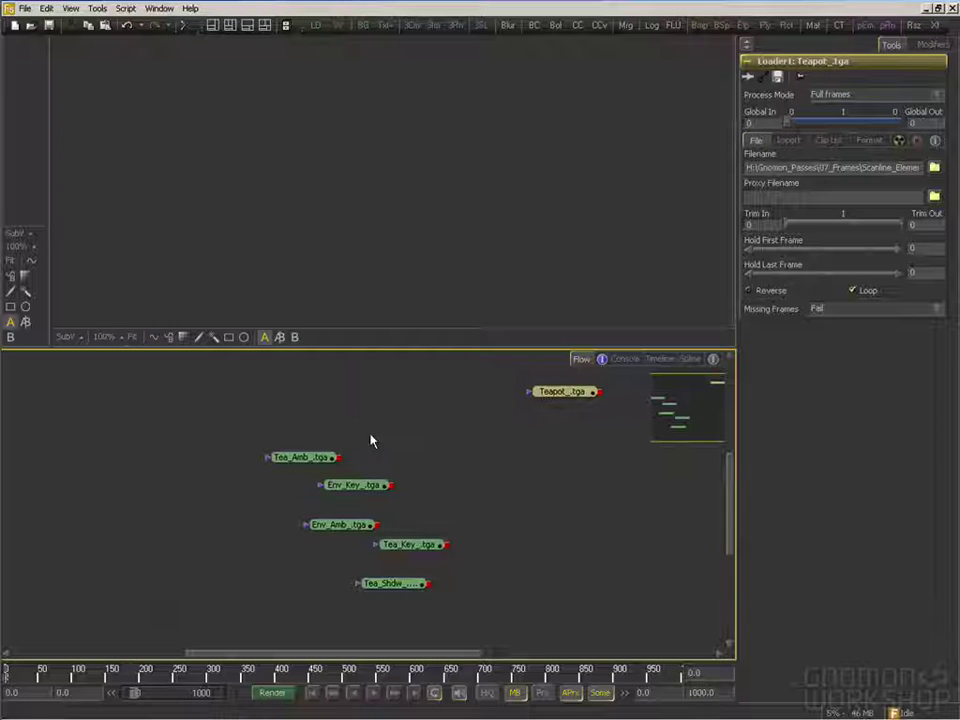
pyautogui.moveTo(352, 532); pyautogui.dragTo(214, 484)
pyautogui.click(378, 489)
pyautogui.moveTo(378, 489); pyautogui.dragTo(291, 501)
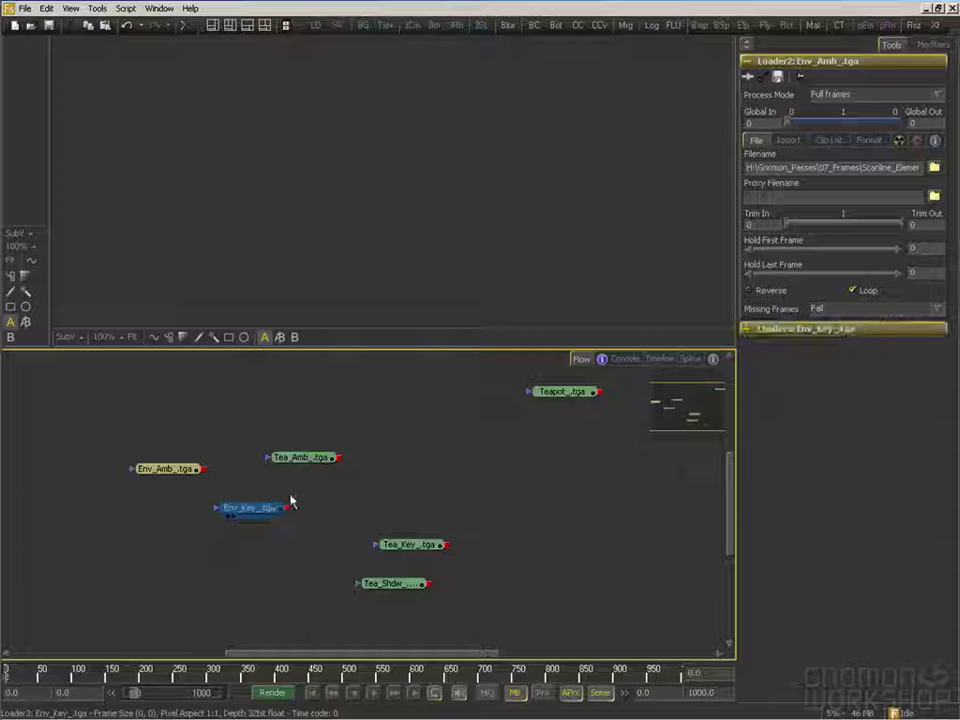
pyautogui.moveTo(305, 458); pyautogui.dragTo(390, 505)
pyautogui.moveTo(414, 545); pyautogui.dragTo(489, 510)
pyautogui.moveTo(390, 508); pyautogui.dragTo(407, 511)
# Shift the background loaders left together and add a Merge node fed by Env_Amb
pyautogui.moveTo(408, 585); pyautogui.dragTo(345, 550)
pyautogui.moveTo(298, 444); pyautogui.dragTo(88, 553)
pyautogui.moveTo(258, 512); pyautogui.dragTo(184, 518)
pyautogui.click(268, 489)
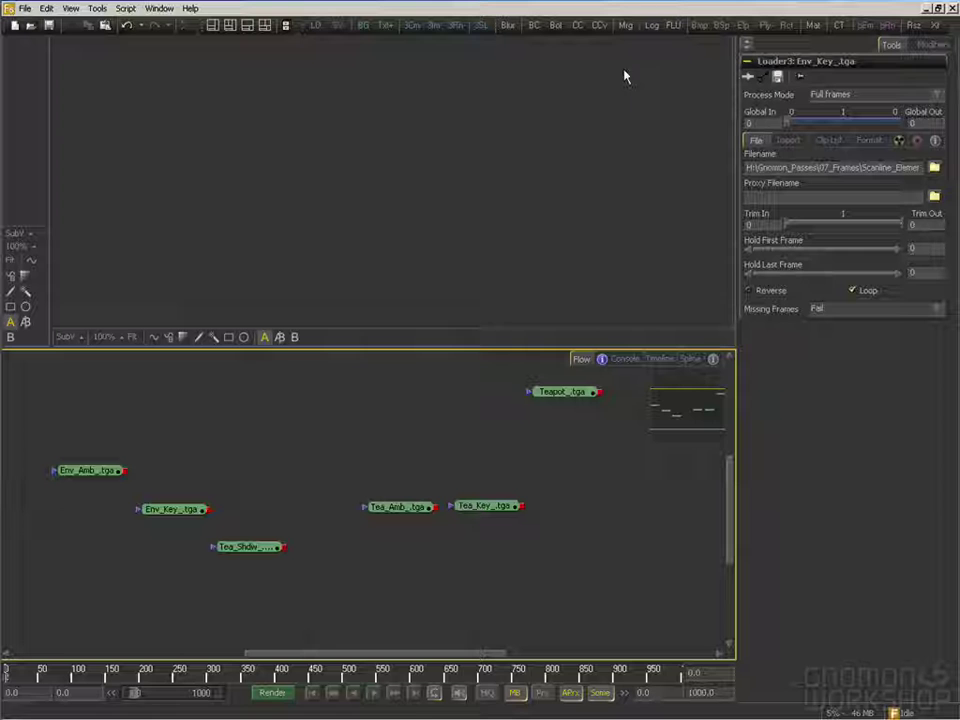
pyautogui.moveTo(623, 26); pyautogui.dragTo(270, 200)
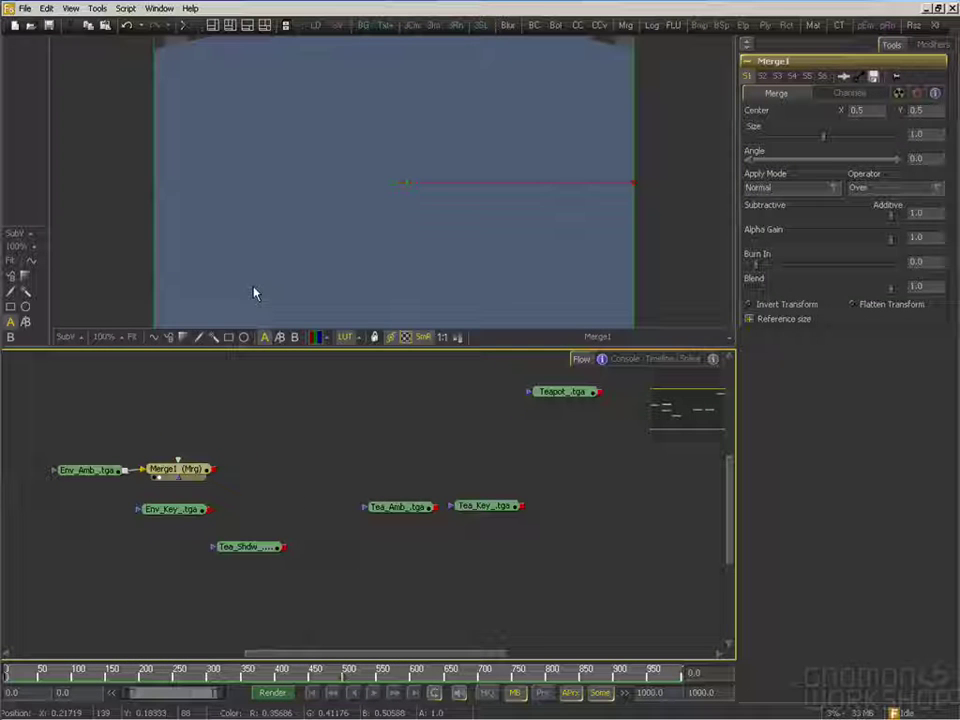
# Connect Env_Key as Merge1's foreground and set Merge1's Alpha Gain to 0.0 for additive blending
pyautogui.click(390, 338)
pyautogui.moveTo(383, 438); pyautogui.dragTo(380, 441)
pyautogui.scroll(-2, 390, 490)
pyautogui.moveTo(212, 549); pyautogui.dragTo(214, 509)
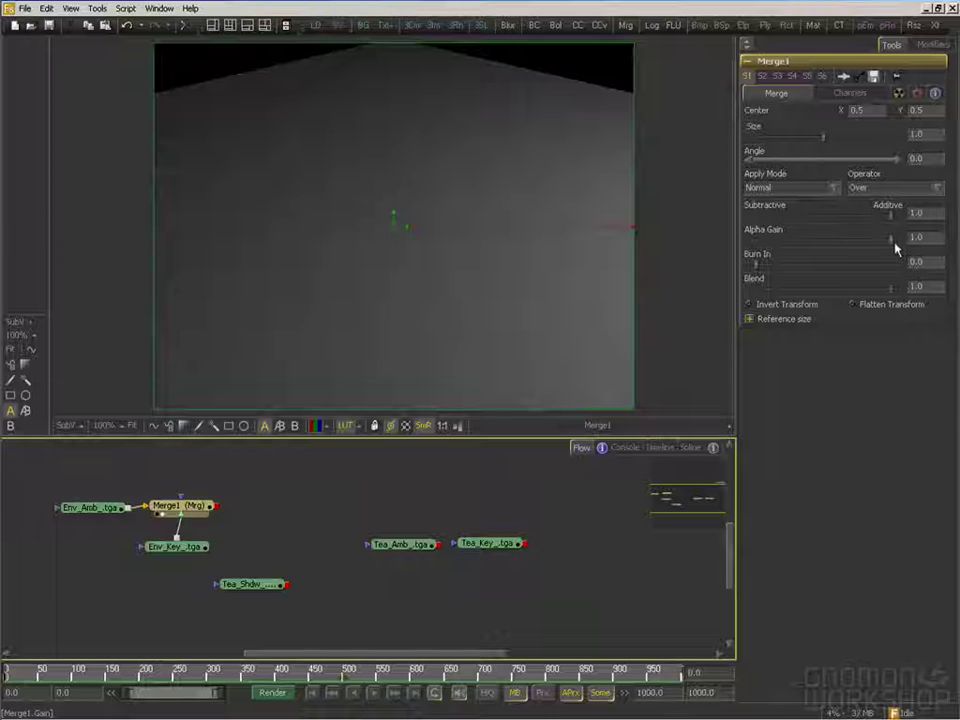
pyautogui.click(186, 550)
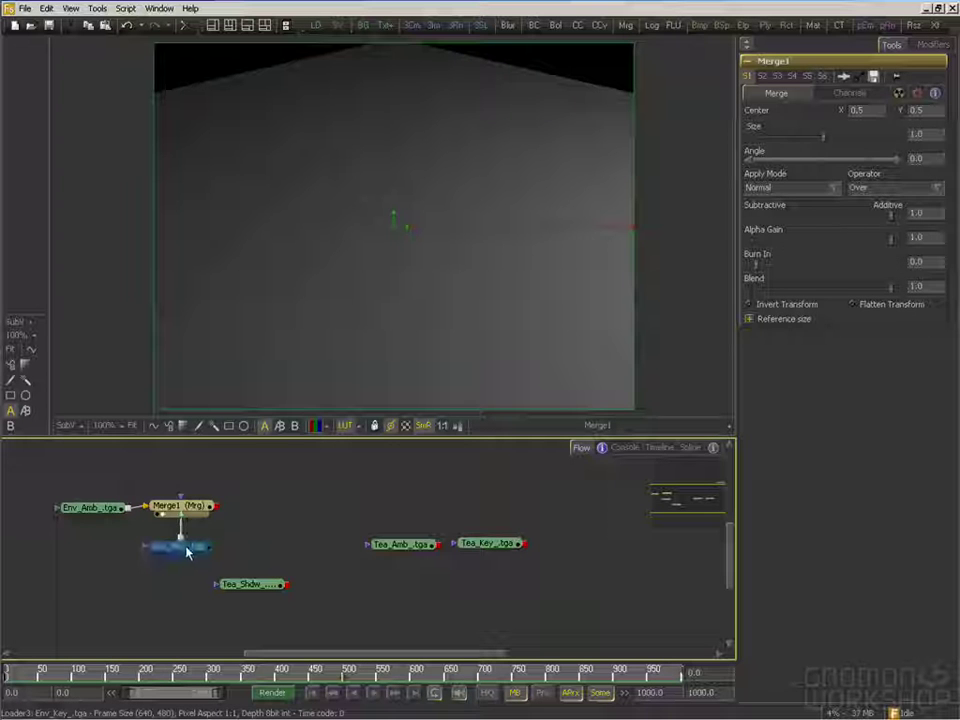
pyautogui.click(182, 507)
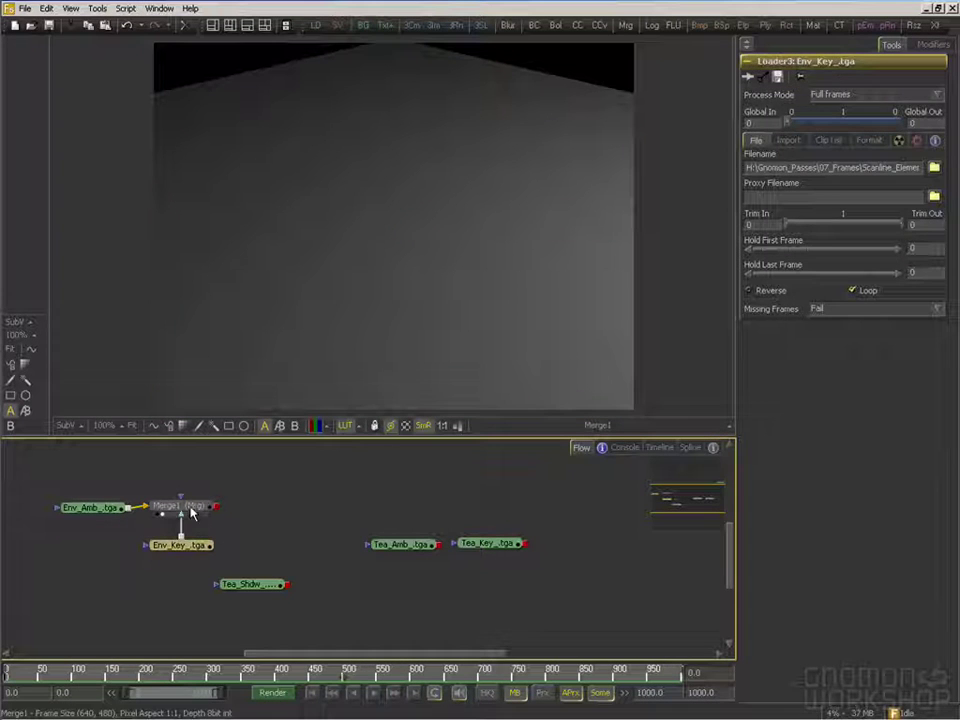
pyautogui.moveTo(893, 244); pyautogui.dragTo(755, 242)
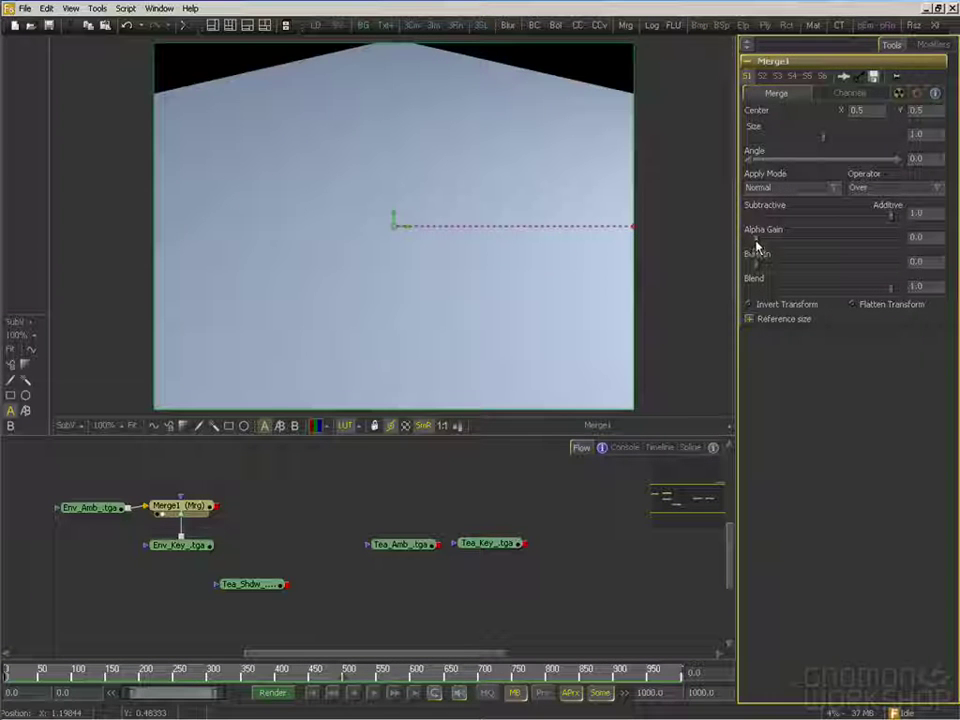
# Tidy Merge1 and Tea_Shdw, then add a second Merge beside the teapot loaders
pyautogui.click(182, 512)
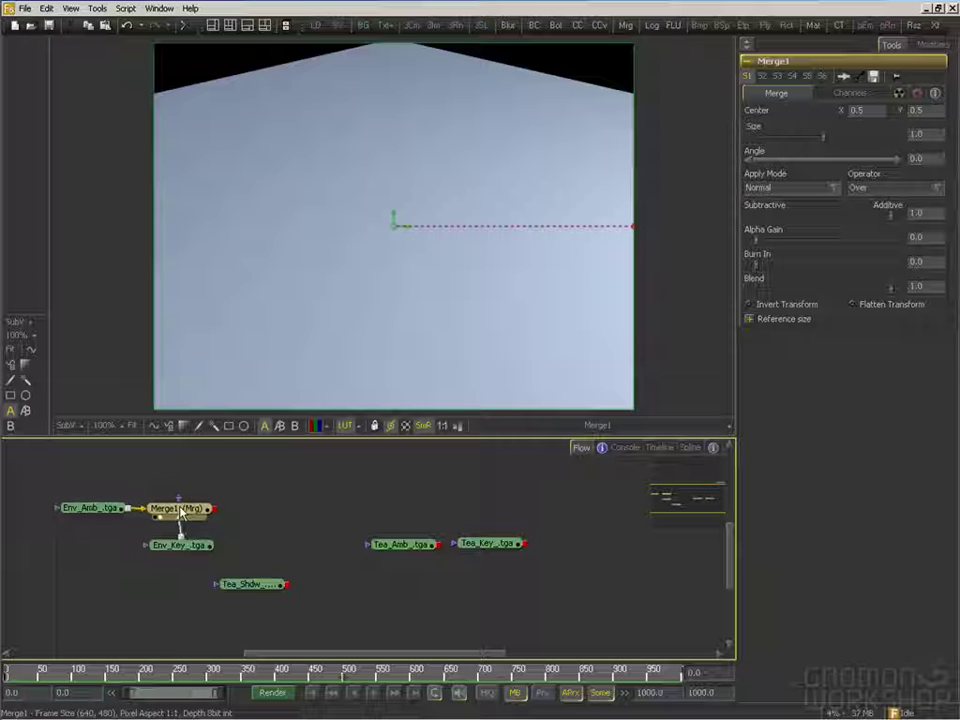
pyautogui.moveTo(183, 514); pyautogui.dragTo(184, 516)
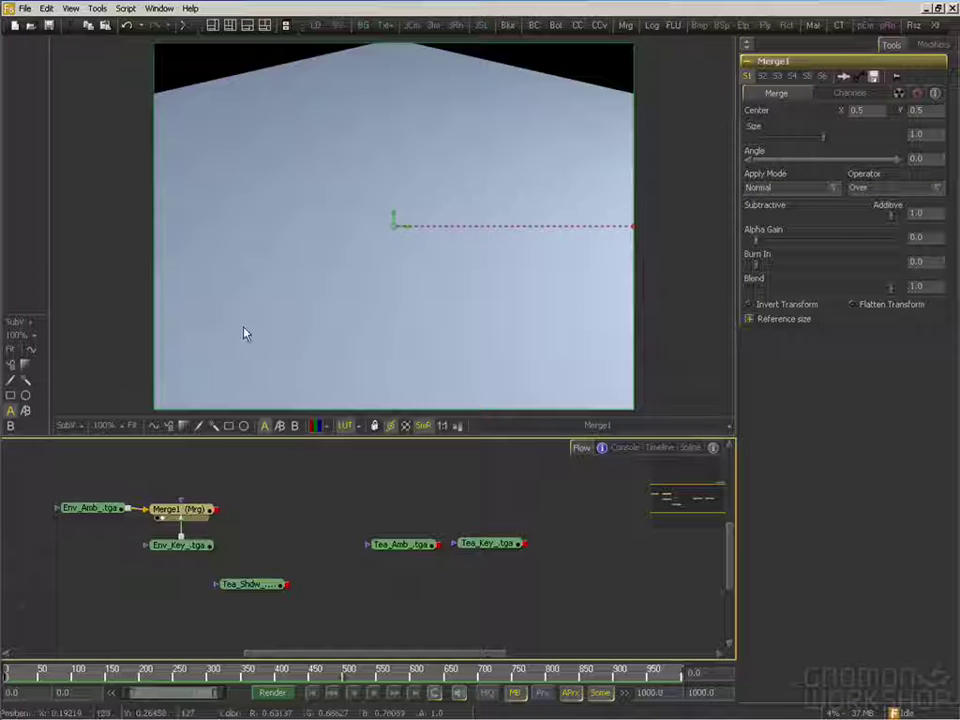
pyautogui.moveTo(238, 561); pyautogui.dragTo(248, 574, button='middle')
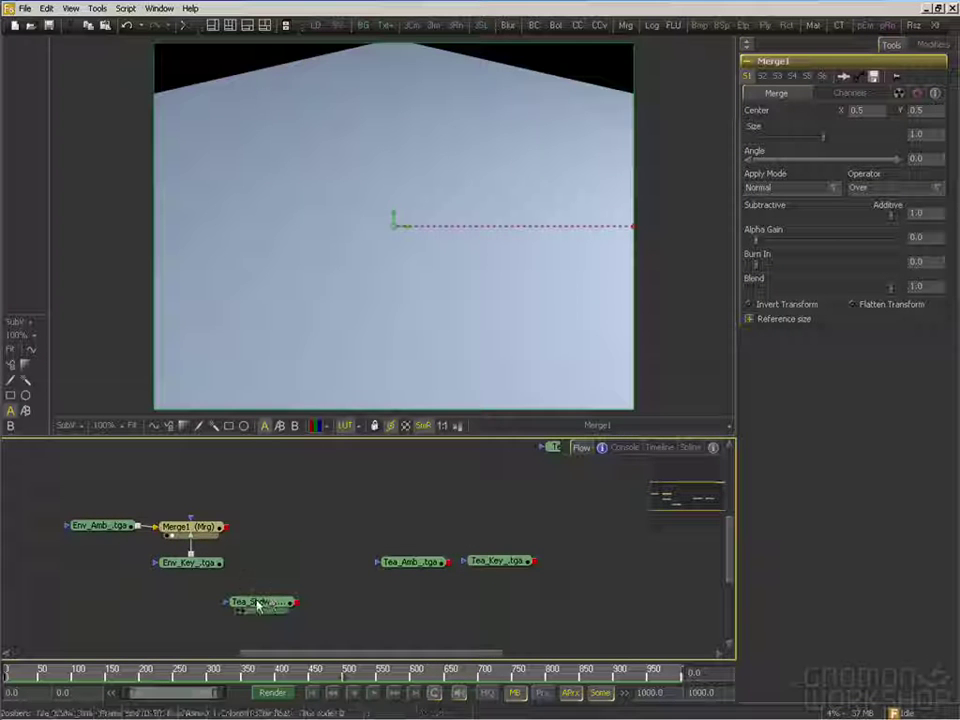
pyautogui.moveTo(258, 604); pyautogui.dragTo(277, 595)
pyautogui.click(285, 594)
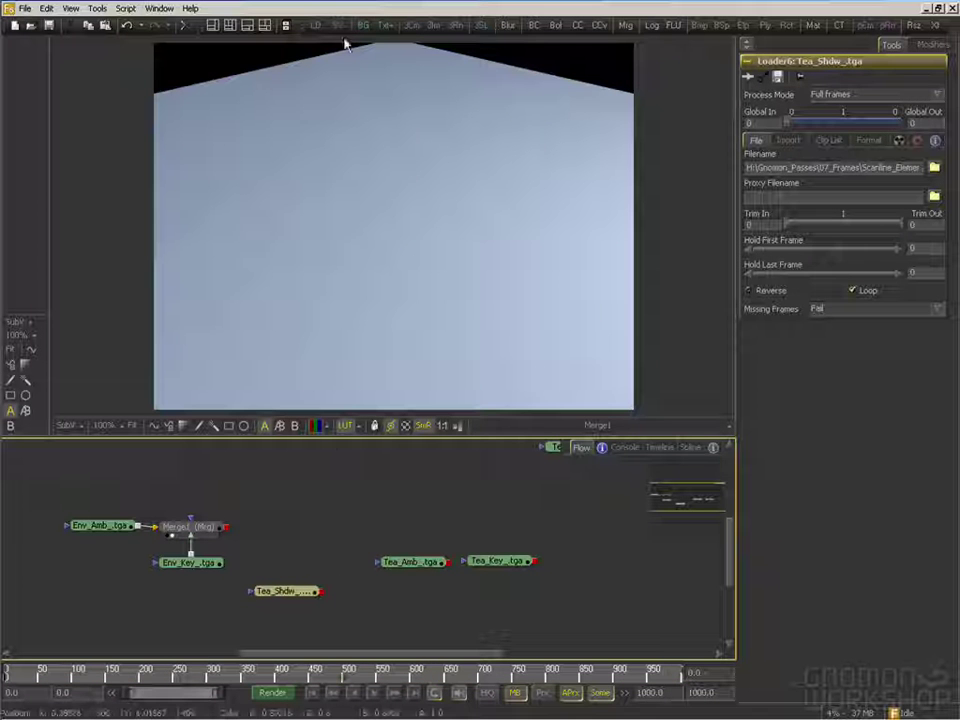
pyautogui.moveTo(625, 25); pyautogui.dragTo(411, 526)
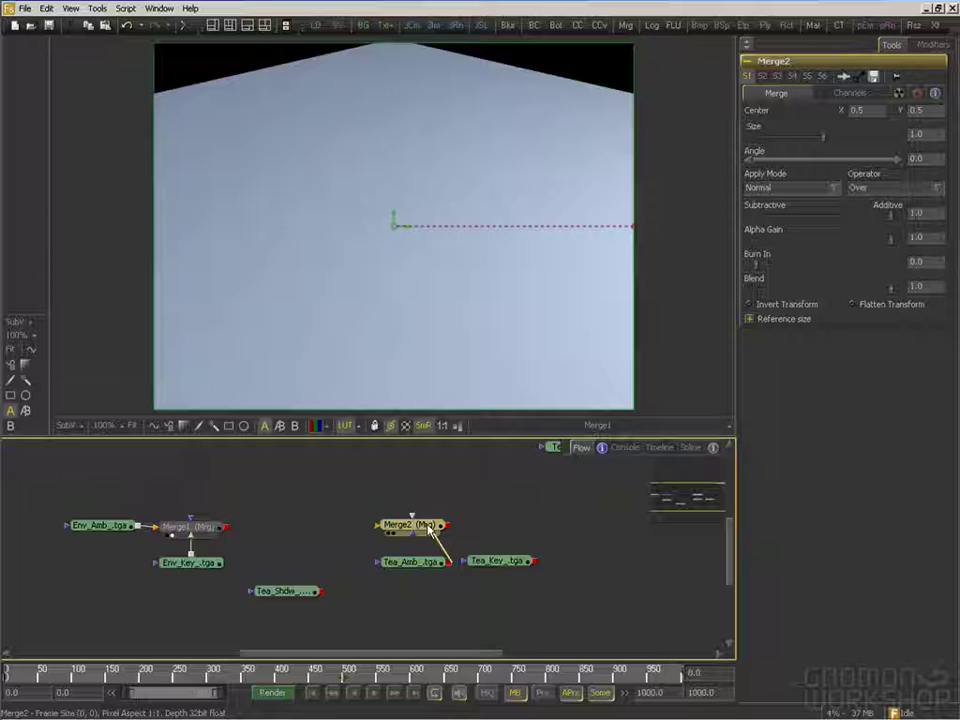
# Feed Tea_Key into Merge2 with Alpha Gain 0.0 and move the teapot node group lower
pyautogui.moveTo(535, 563); pyautogui.dragTo(420, 526)
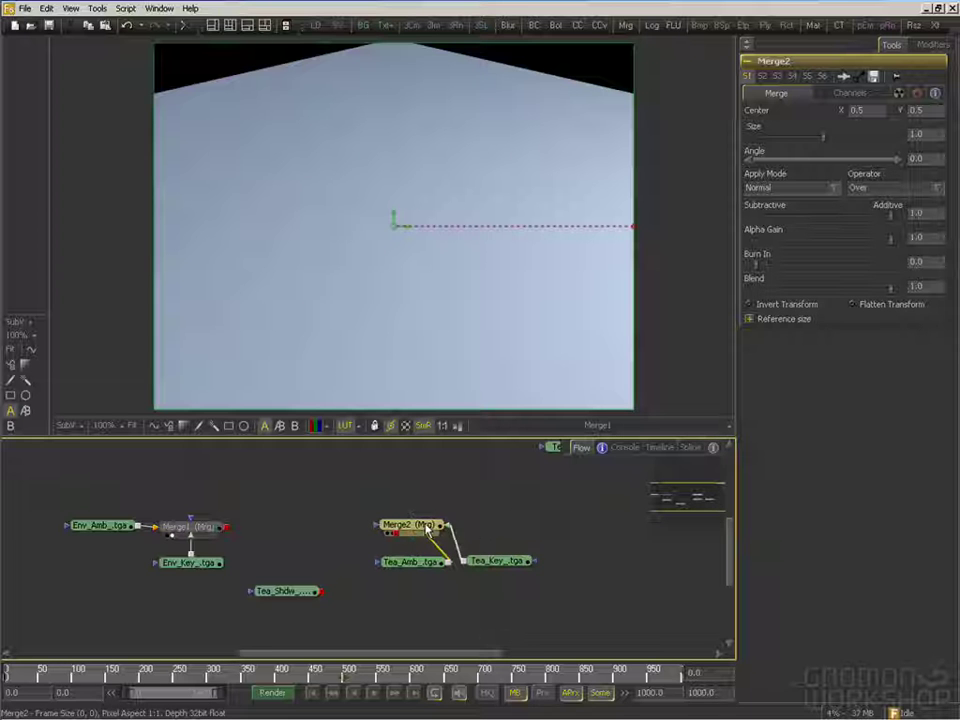
pyautogui.press('1')
pyautogui.moveTo(887, 245); pyautogui.dragTo(722, 249)
pyautogui.moveTo(427, 530); pyautogui.dragTo(462, 535)
pyautogui.moveTo(375, 508); pyautogui.dragTo(516, 574)
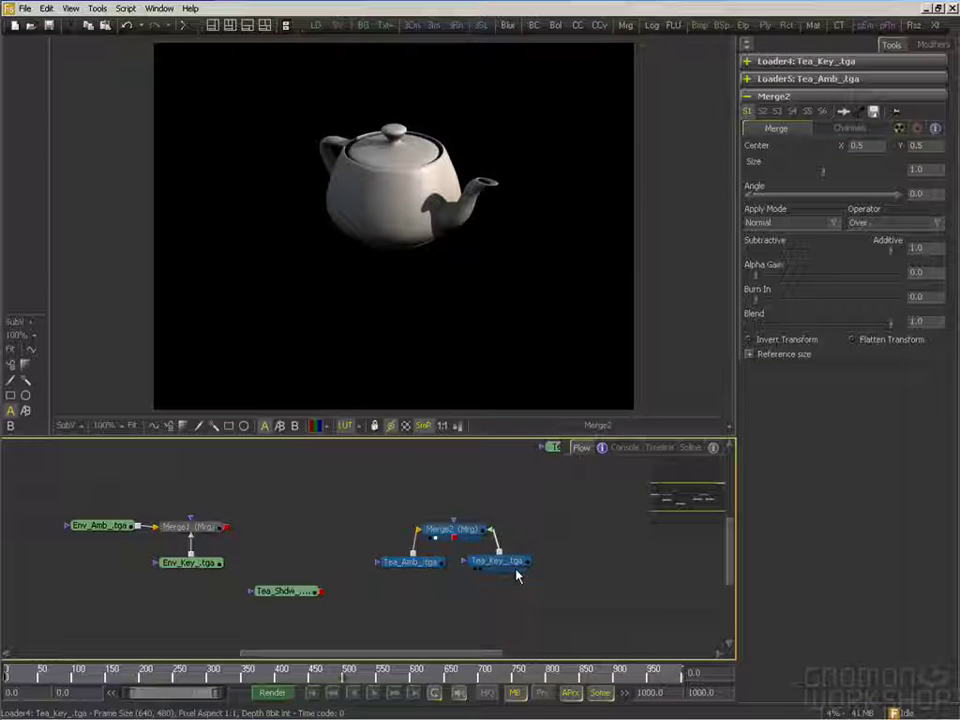
pyautogui.moveTo(472, 543); pyautogui.dragTo(468, 577)
pyautogui.click(459, 537)
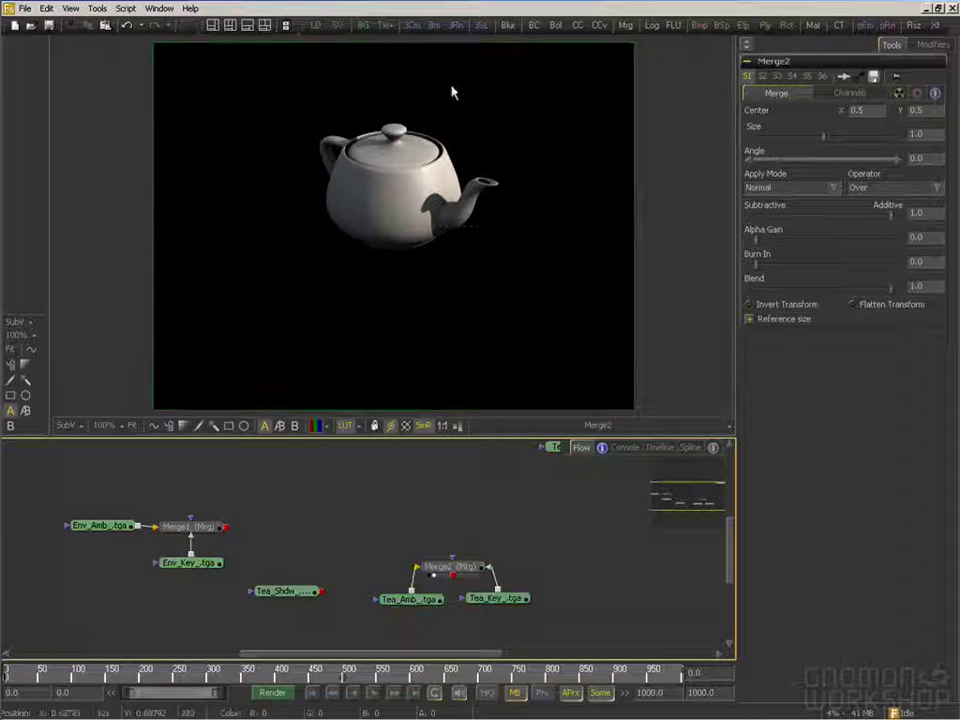
# Add Merge3 with Merge1 as background and Merge2 as foreground, and view it
pyautogui.moveTo(598, 28); pyautogui.dragTo(452, 526)
pyautogui.moveTo(226, 526); pyautogui.dragTo(420, 524)
pyautogui.moveTo(455, 576); pyautogui.dragTo(470, 529)
pyautogui.press('1')
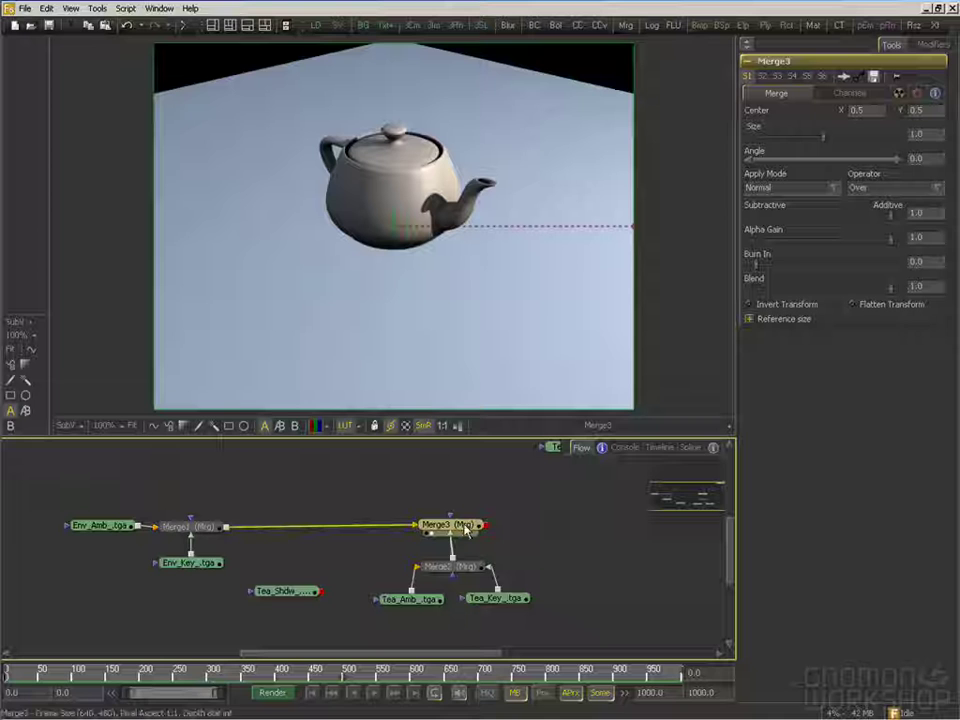
# Inspect Tea_Shdw's alpha channel and Merge1's output in the viewer
pyautogui.moveTo(279, 546); pyautogui.dragTo(300, 557, button='middle')
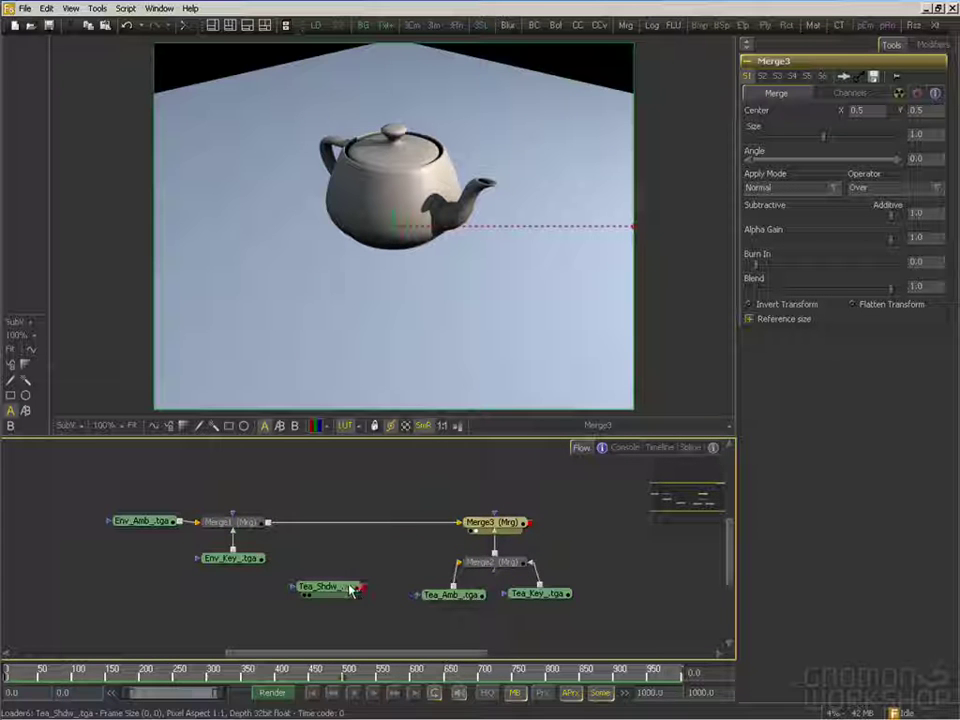
pyautogui.moveTo(339, 592); pyautogui.dragTo(343, 375)
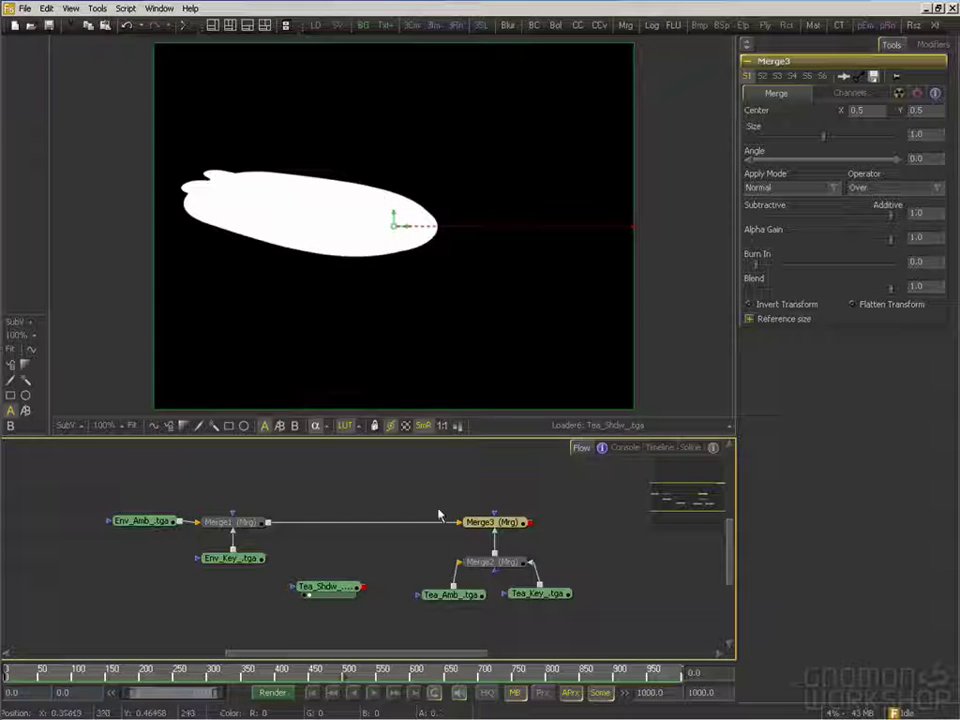
pyautogui.click(317, 427)
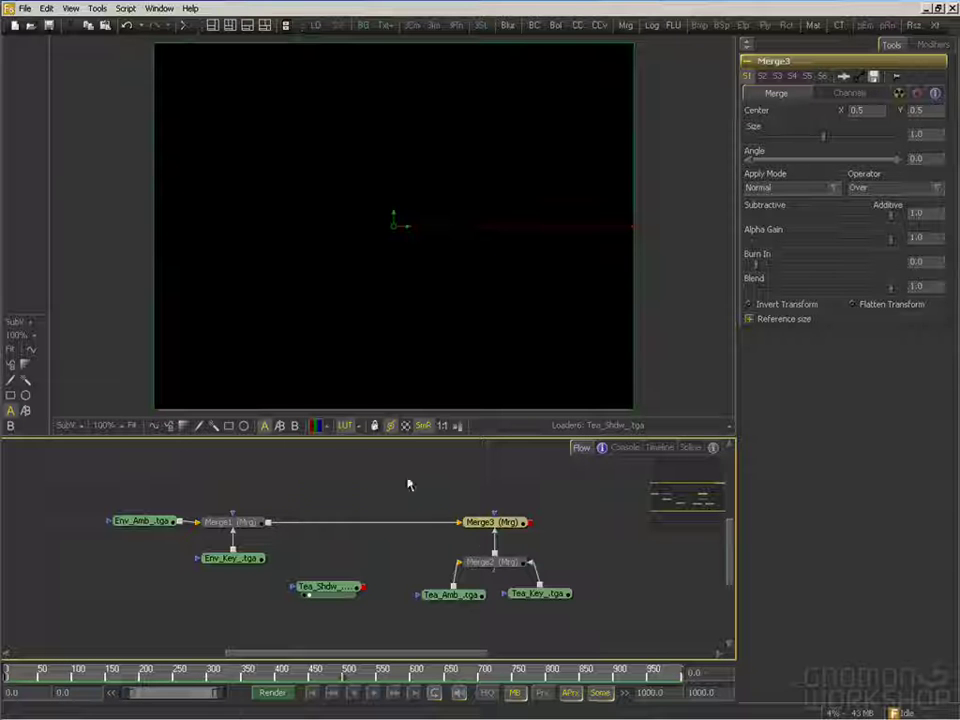
pyautogui.moveTo(245, 517); pyautogui.dragTo(304, 272)
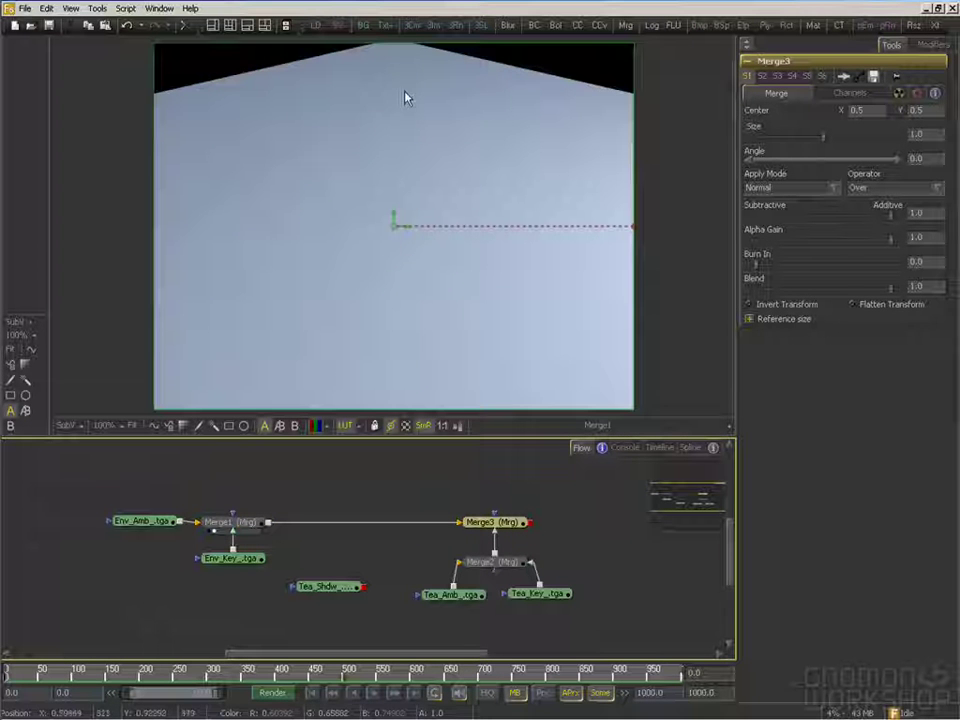
# Insert Merge4 on the Merge1–Merge3 link with Tea_Shdw as its foreground, and view it
pyautogui.moveTo(626, 25); pyautogui.dragTo(330, 522)
pyautogui.moveTo(381, 556); pyautogui.dragTo(347, 527)
pyautogui.press('1')
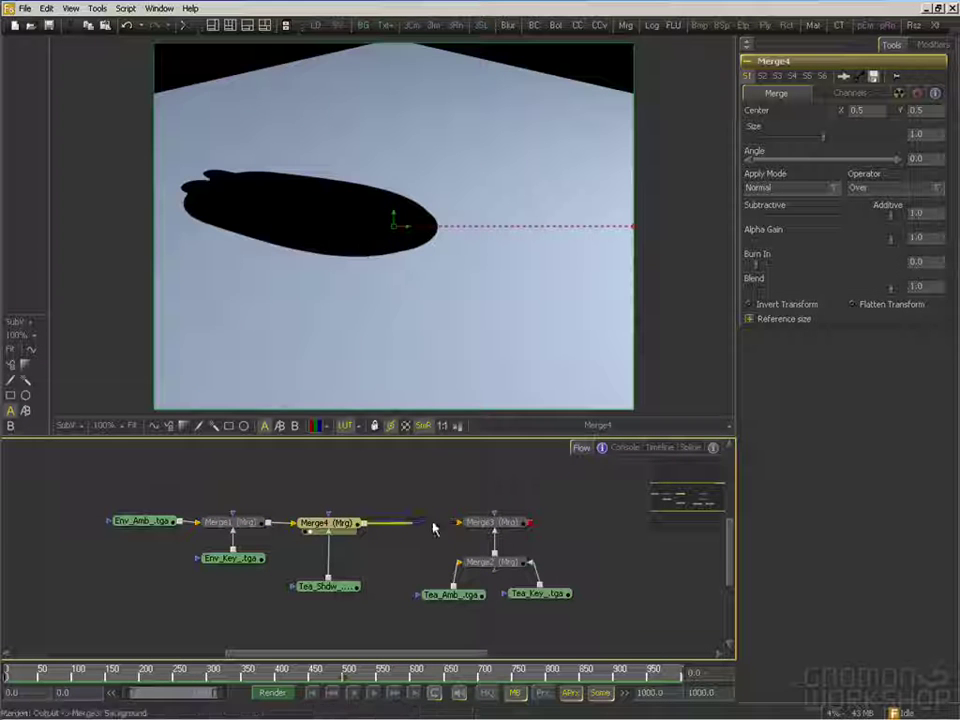
pyautogui.moveTo(330, 530); pyautogui.dragTo(370, 519, button='middle')
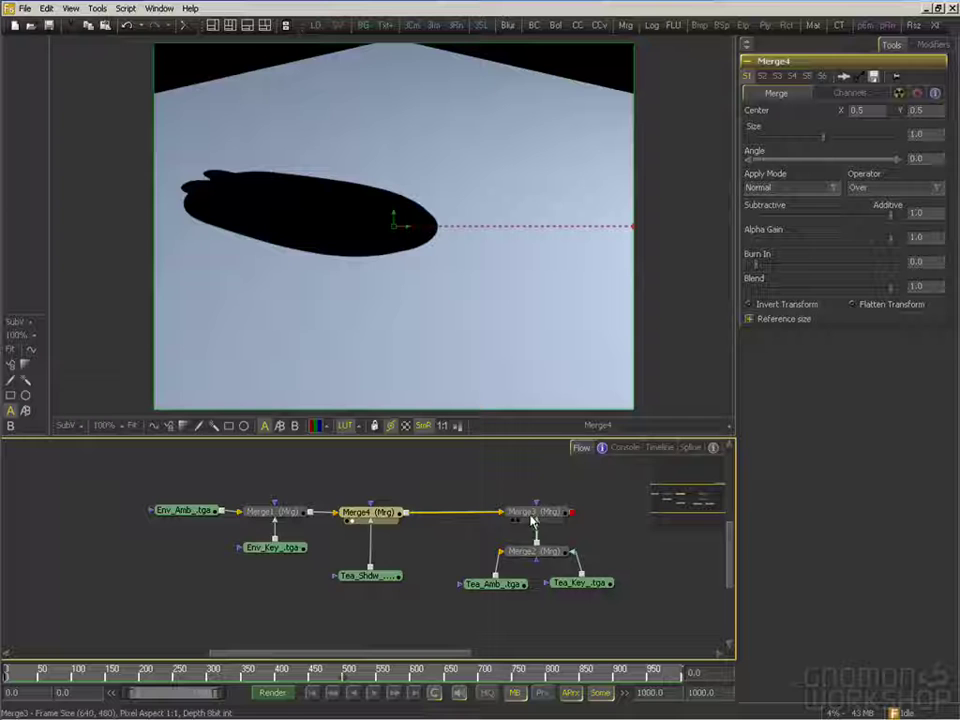
# View the Merge3 composite and Teapot_.tga beauty render, and move the Teapot loader near the tree
pyautogui.press('1')
pyautogui.moveTo(402, 511); pyautogui.dragTo(205, 537, button='middle')
pyautogui.press('1')
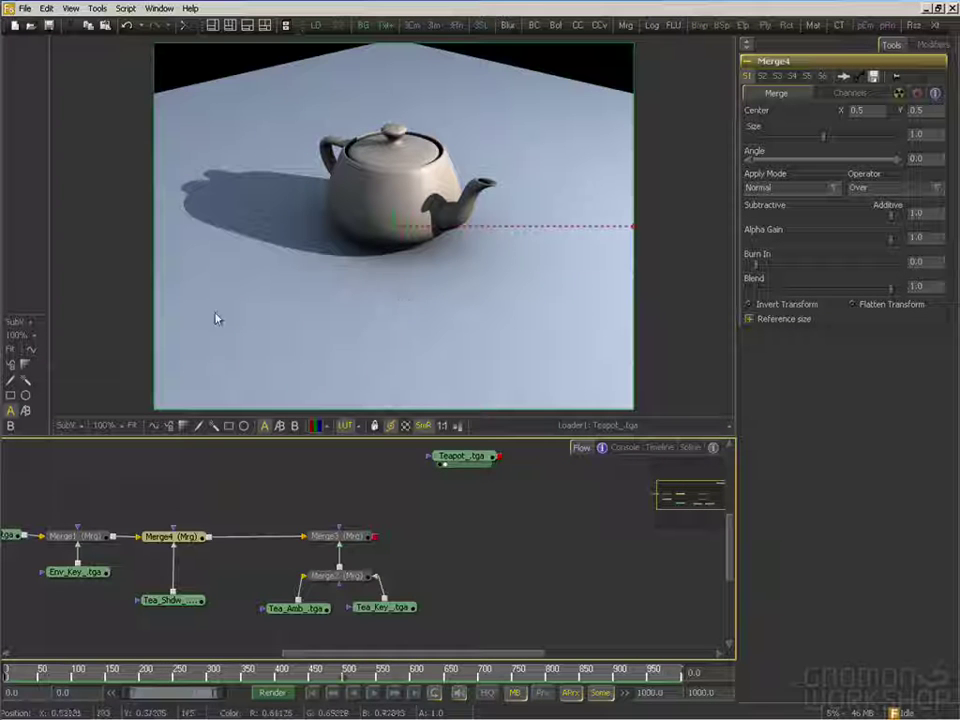
pyautogui.moveTo(193, 591); pyautogui.dragTo(253, 576, button='middle')
pyautogui.moveTo(525, 453); pyautogui.dragTo(405, 479)
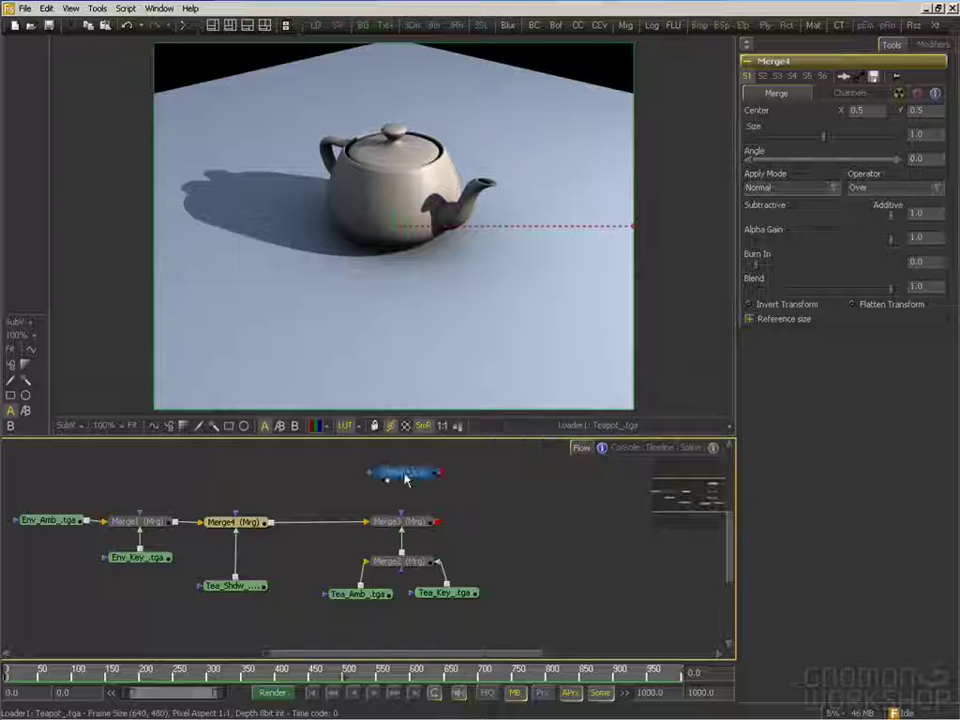
pyautogui.moveTo(311, 508); pyautogui.dragTo(407, 510, button='middle')
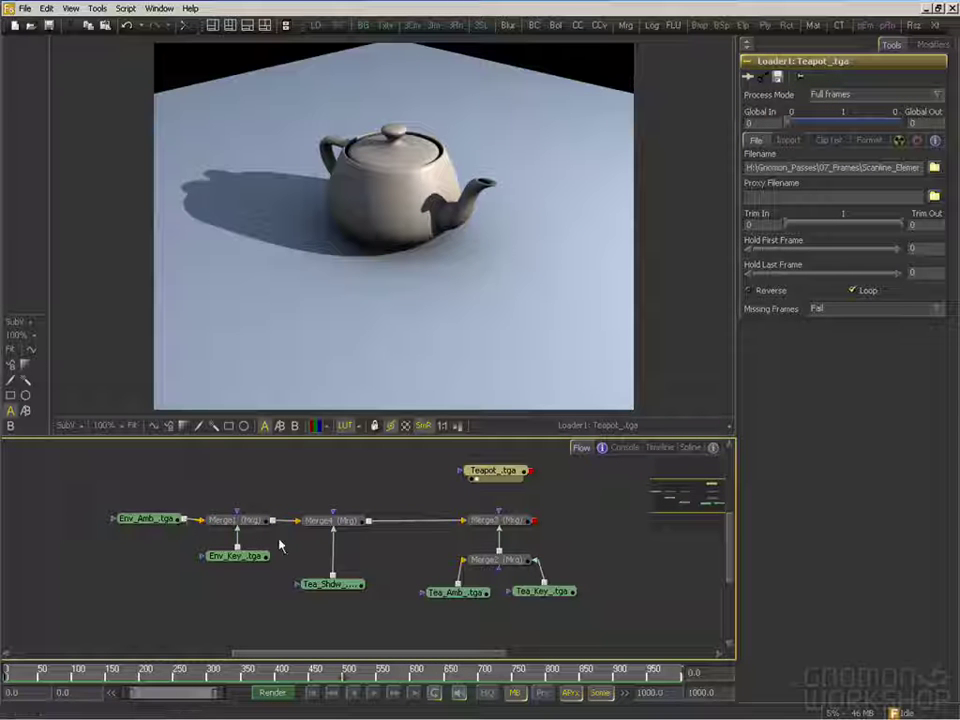
# Move Merge4 between Env_Key and Merge1 with Tea_Shdw wired in as foreground
pyautogui.moveTo(240, 556); pyautogui.dragTo(236, 584)
pyautogui.moveTo(332, 520); pyautogui.dragTo(240, 558)
pyautogui.moveTo(366, 584); pyautogui.dragTo(275, 557)
pyautogui.press('1')
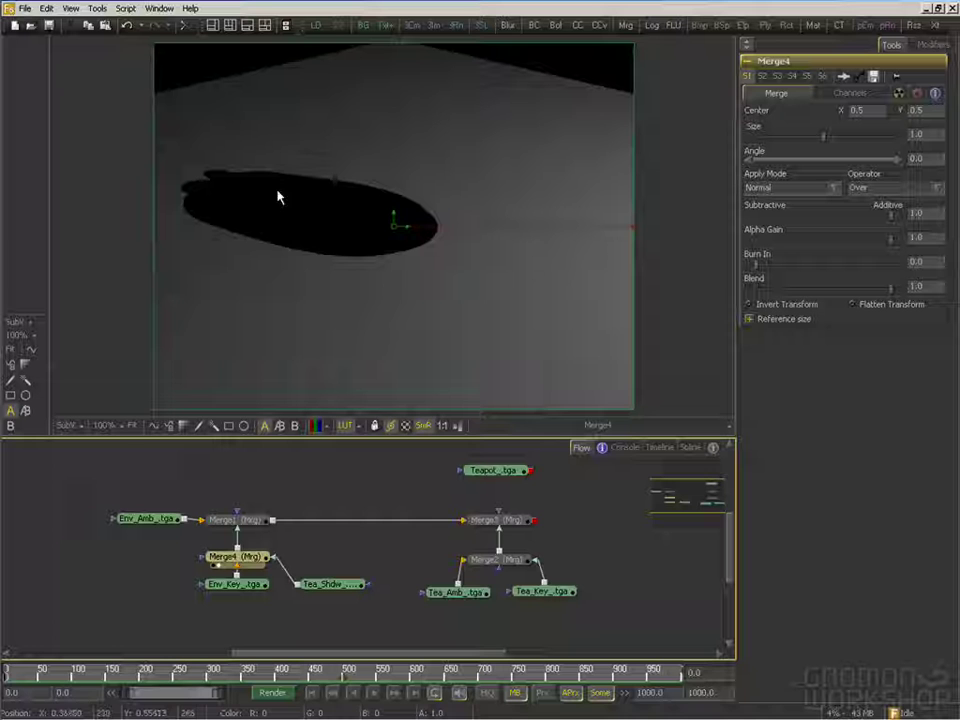
# Compare Env_Amb, the Merge3 composite and the Teapot_.tga render in the viewer
pyautogui.moveTo(156, 521); pyautogui.dragTo(326, 184)
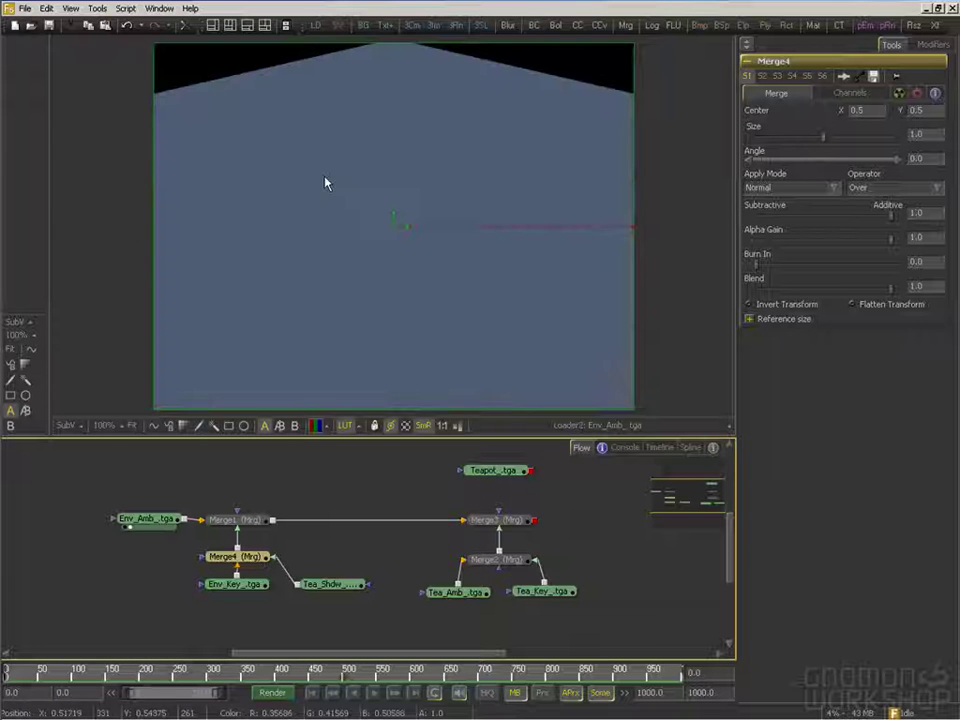
pyautogui.moveTo(492, 519); pyautogui.dragTo(422, 261)
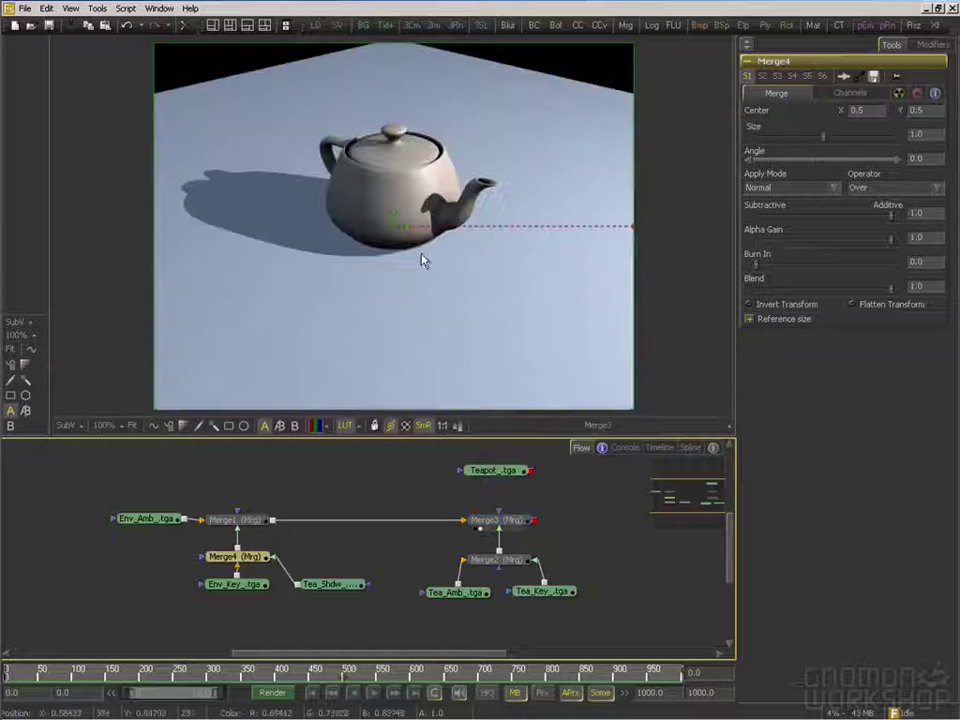
pyautogui.moveTo(495, 470); pyautogui.dragTo(491, 268)
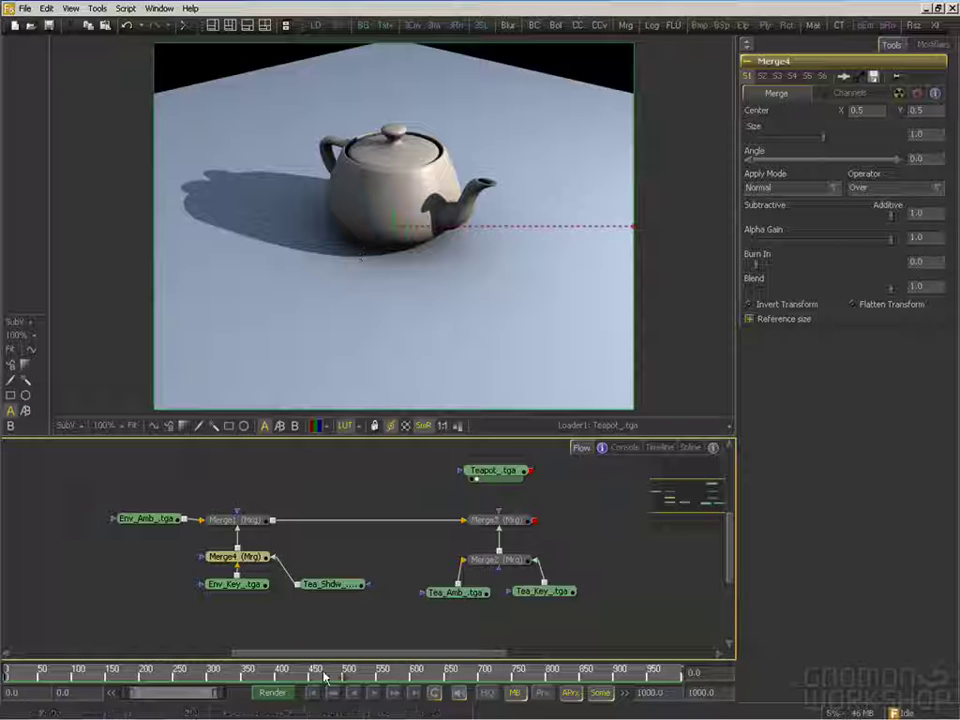
# Back in 3ds Max, toggle the selected scene light's On setting and activate the camera view
pyautogui.click(362, 711)
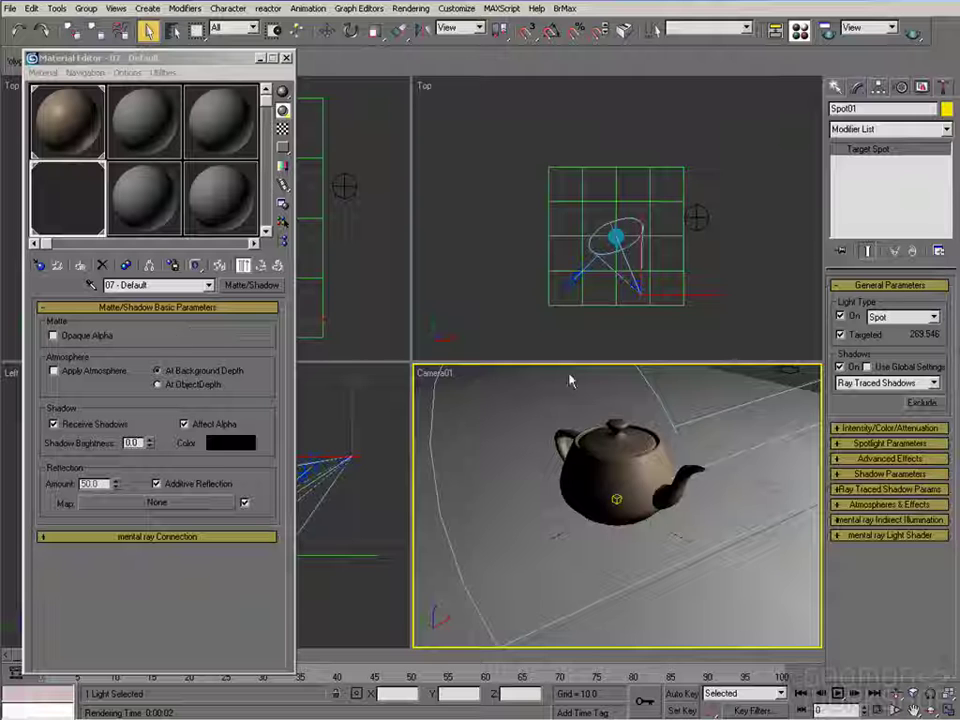
pyautogui.click(697, 217)
pyautogui.click(838, 302)
pyautogui.click(715, 440)
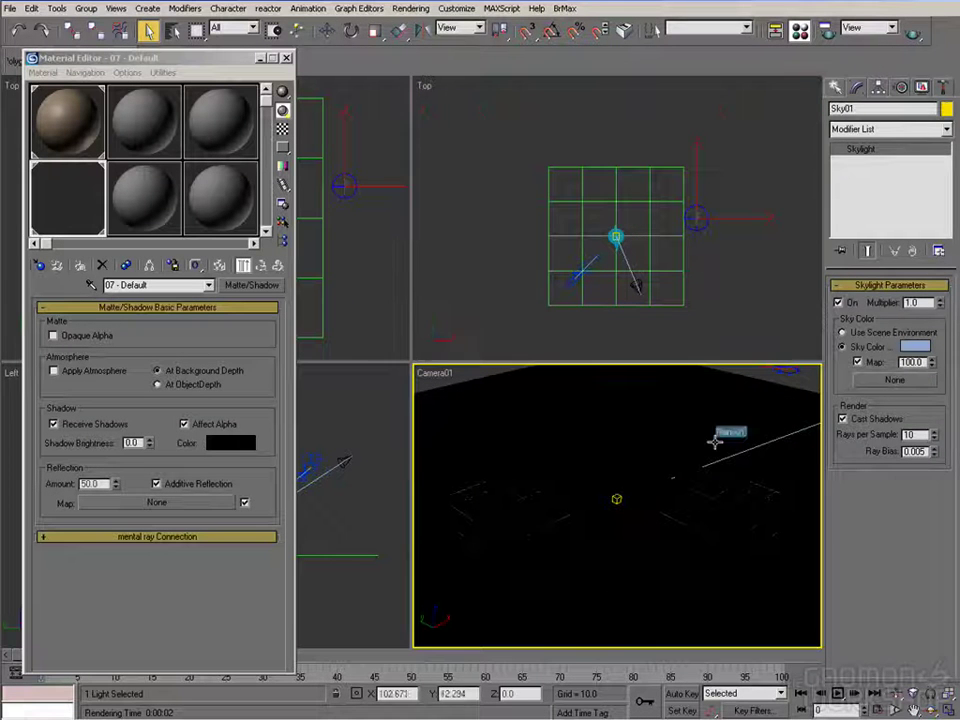
# Render the camera view and check its alpha channel before returning to colour
pyautogui.click(913, 34)
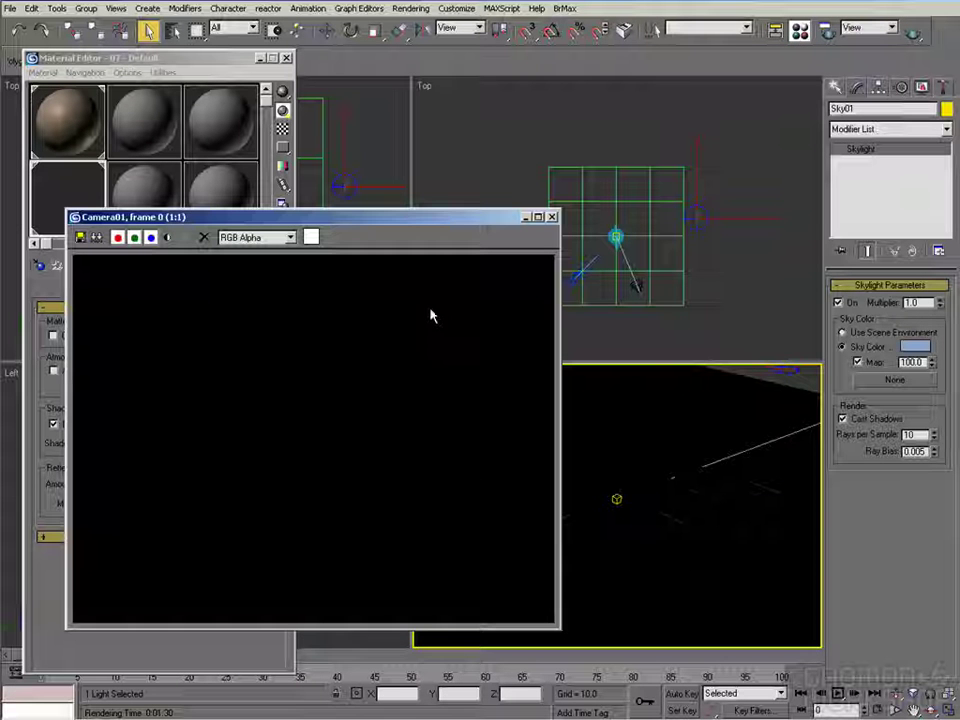
pyautogui.click(176, 237)
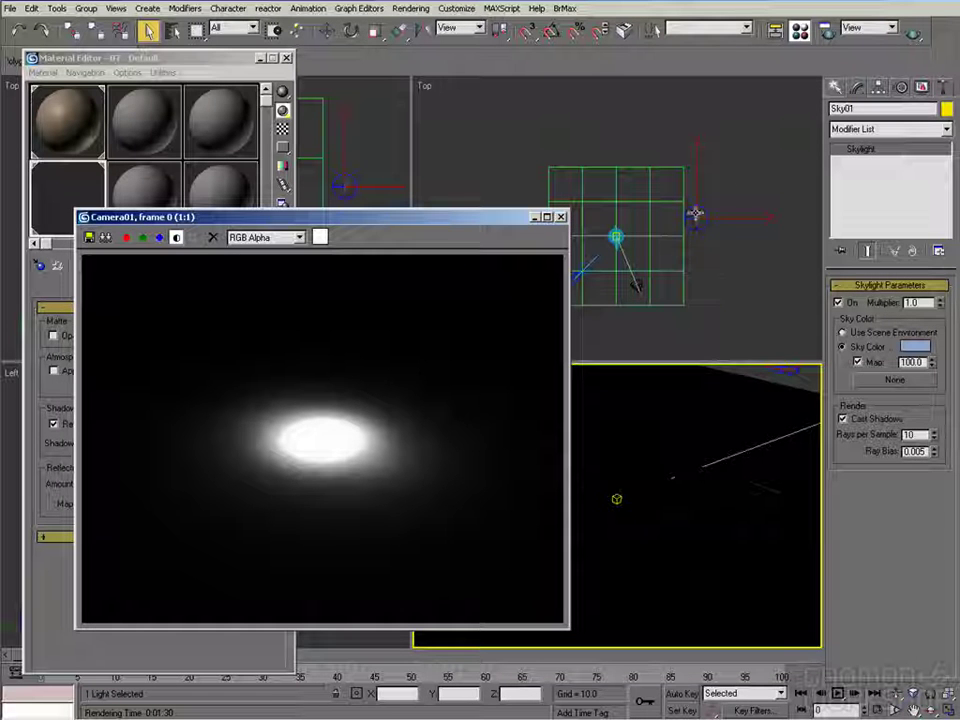
pyautogui.click(176, 237)
# Save the render as Tea_ContactShdw_.tga, based on the Tea_Shdw_.tga file name
pyautogui.click(88, 237)
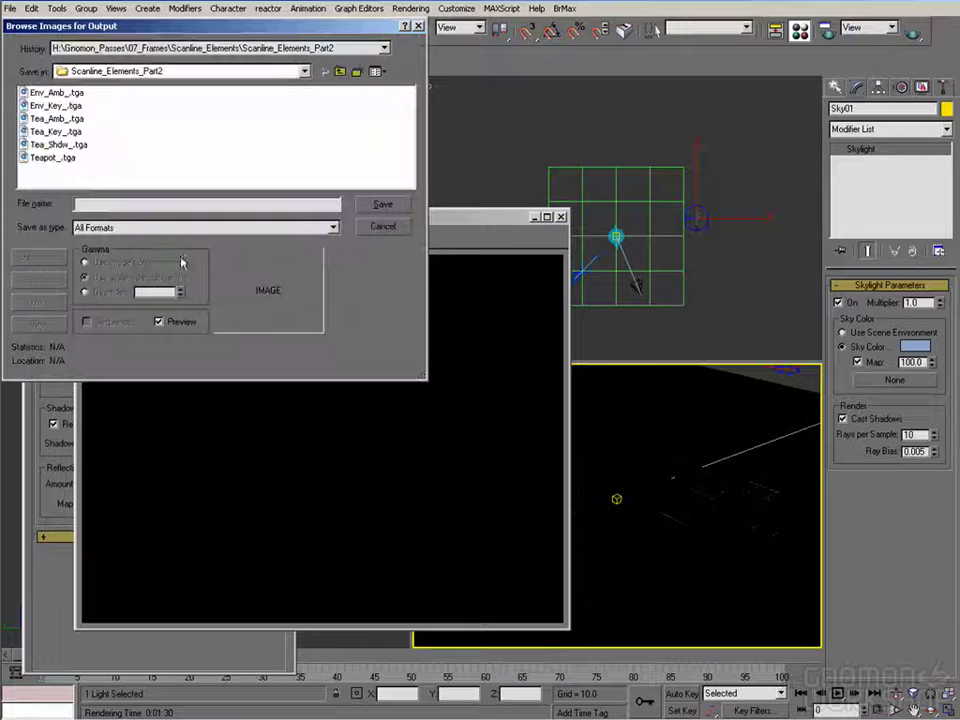
pyautogui.click(52, 146)
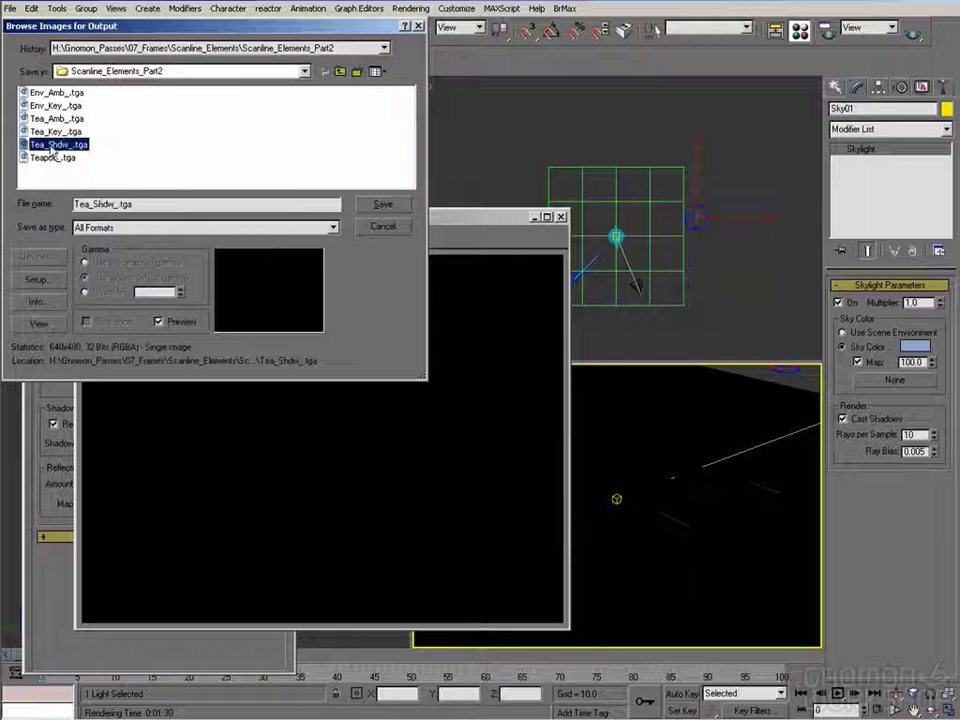
pyautogui.click(98, 204)
pyautogui.write('Contact')
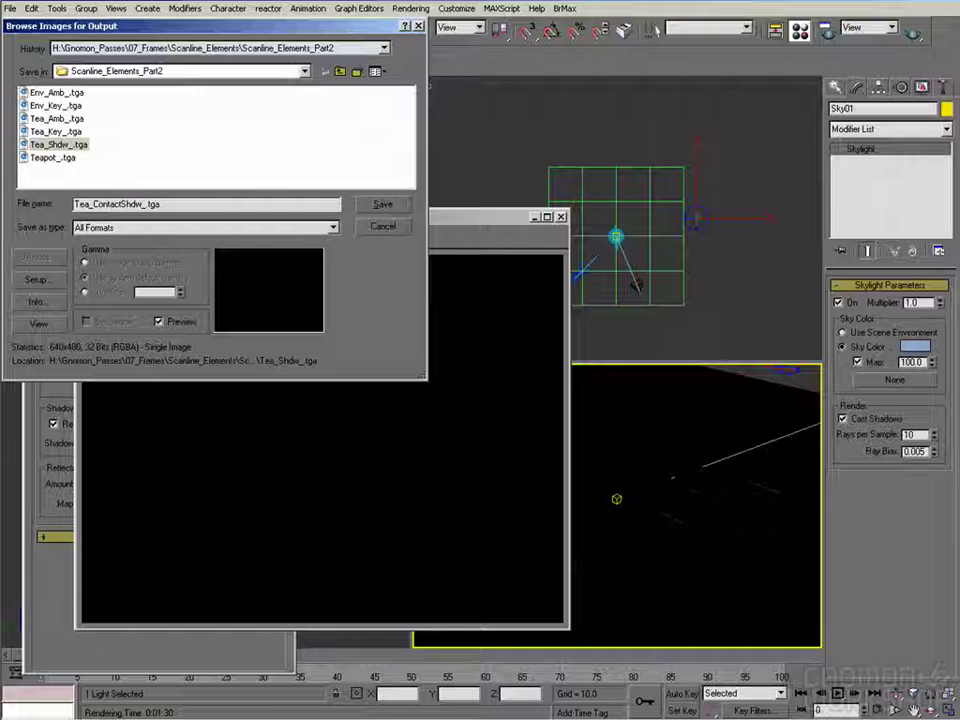
pyautogui.press('Return')
pyautogui.press('Return')
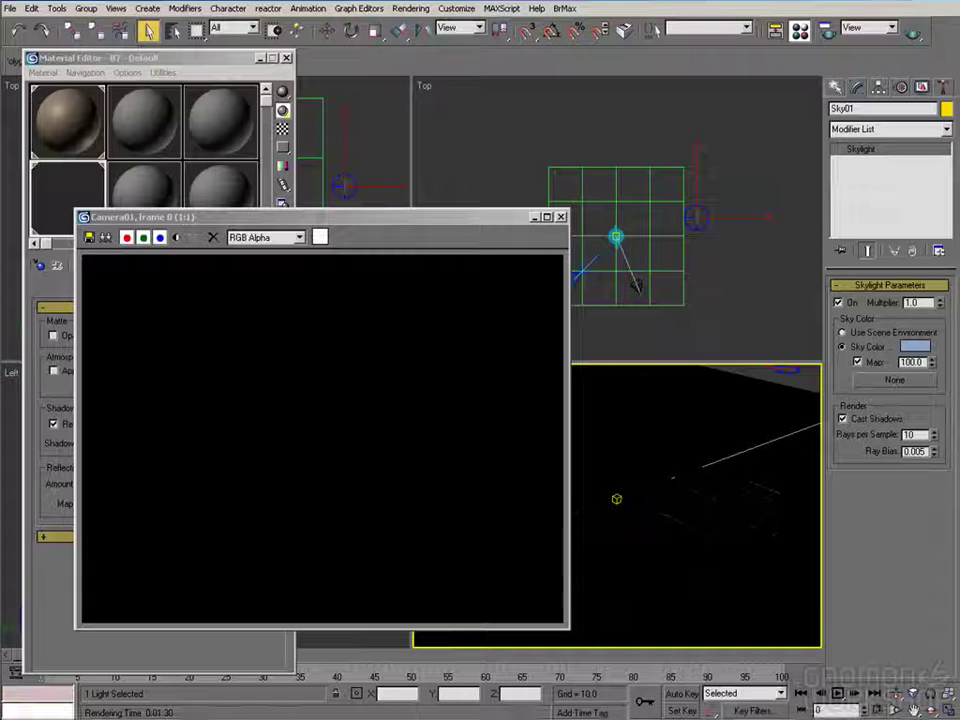
# Load Tea_ContactShdw_.tga and merge it as foreground onto a new Merge after Env_Amb
pyautogui.click(137, 711)
pyautogui.click(235, 711)
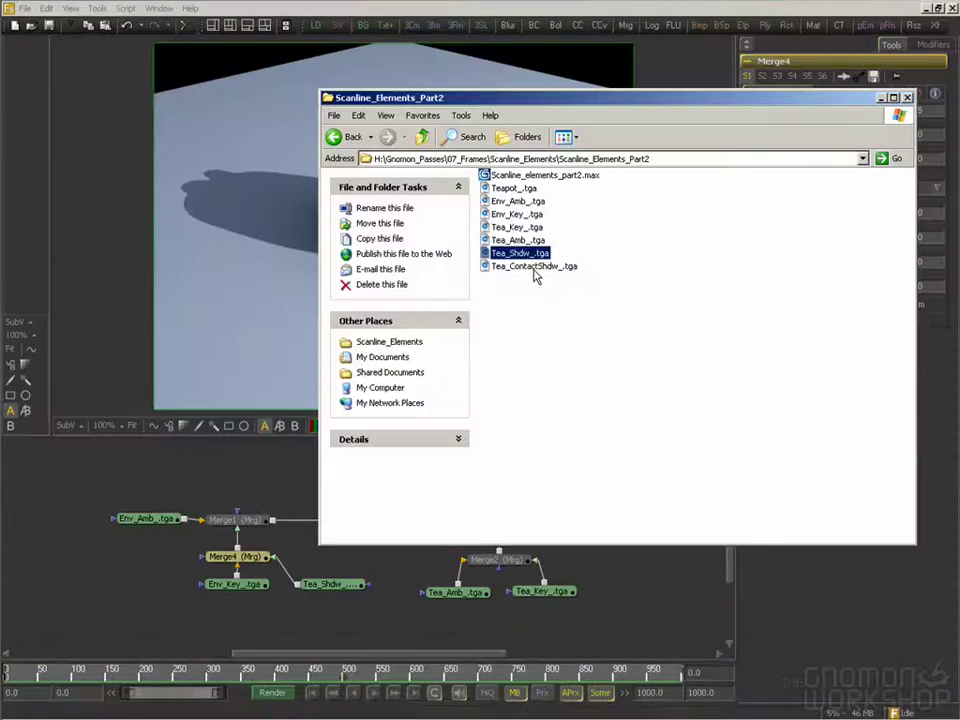
pyautogui.moveTo(534, 266); pyautogui.dragTo(185, 483)
pyautogui.moveTo(147, 518); pyautogui.dragTo(64, 525)
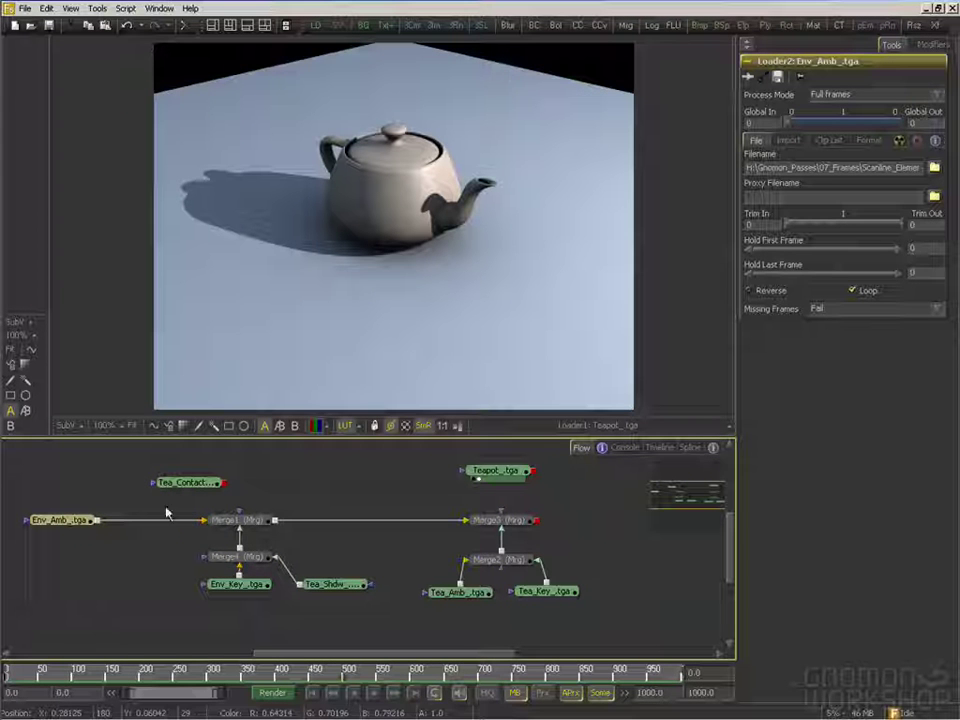
pyautogui.moveTo(632, 33); pyautogui.dragTo(150, 522)
pyautogui.moveTo(222, 483); pyautogui.dragTo(224, 323)
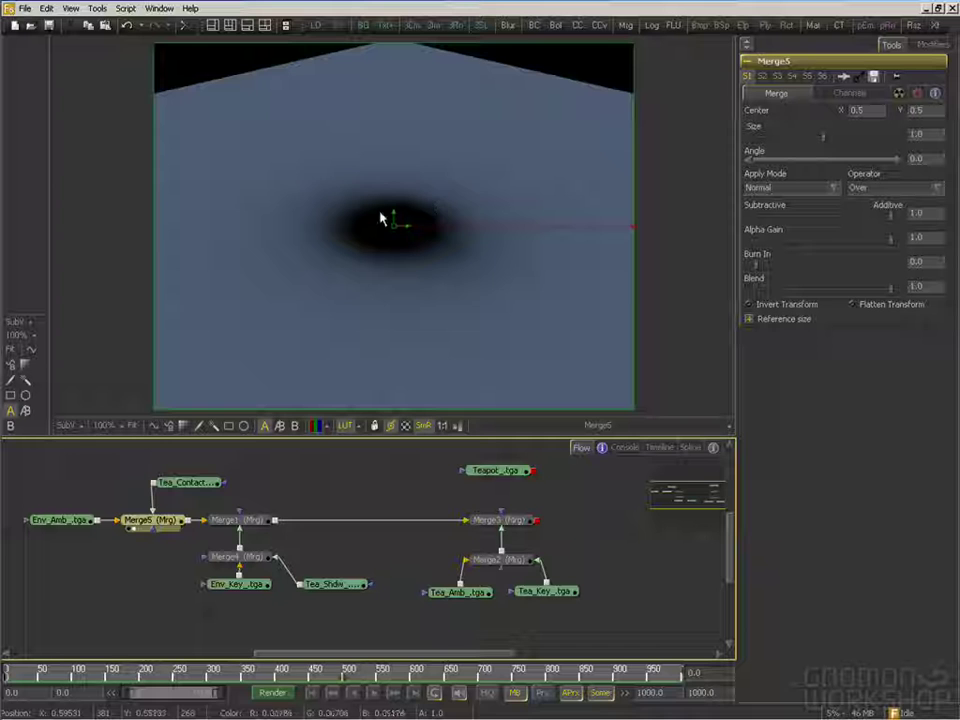
# Compare the Merge3 composite against the plain Teapot render in the viewer
pyautogui.moveTo(268, 527); pyautogui.dragTo(279, 236)
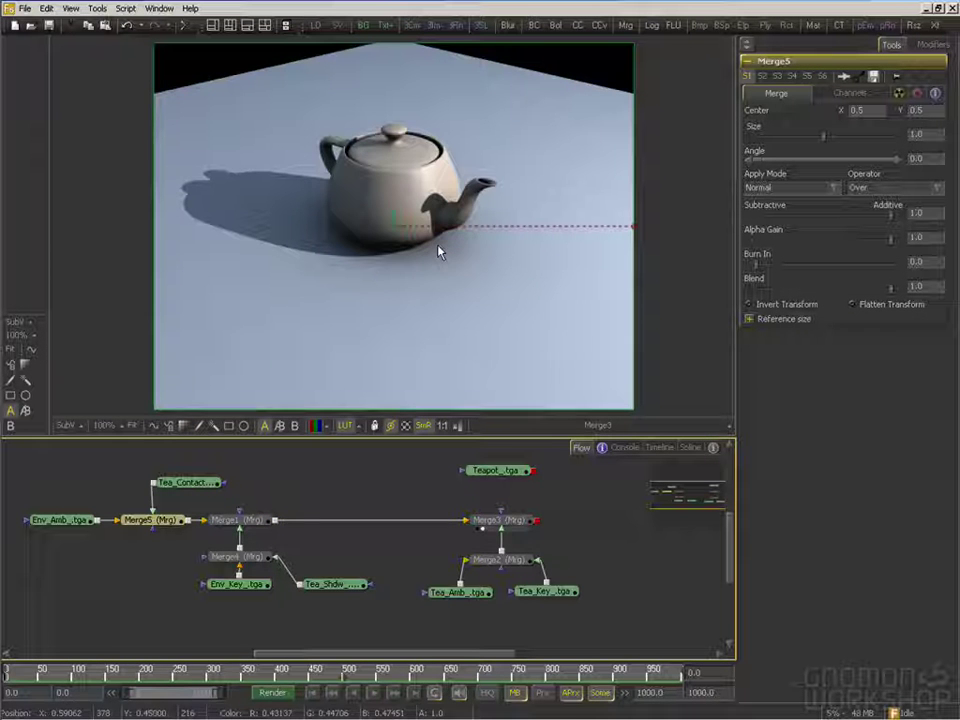
pyautogui.moveTo(498, 470); pyautogui.dragTo(486, 321)
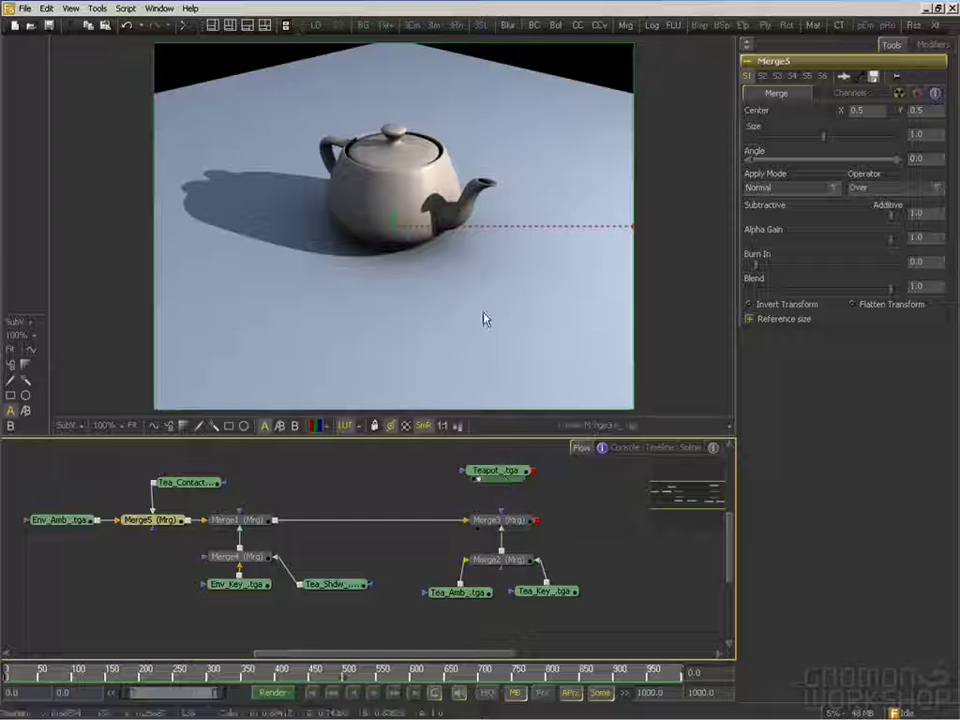
pyautogui.moveTo(519, 527); pyautogui.dragTo(508, 310)
pyautogui.moveTo(505, 478); pyautogui.dragTo(510, 270)
pyautogui.moveTo(568, 516); pyautogui.dragTo(531, 534, button='middle')
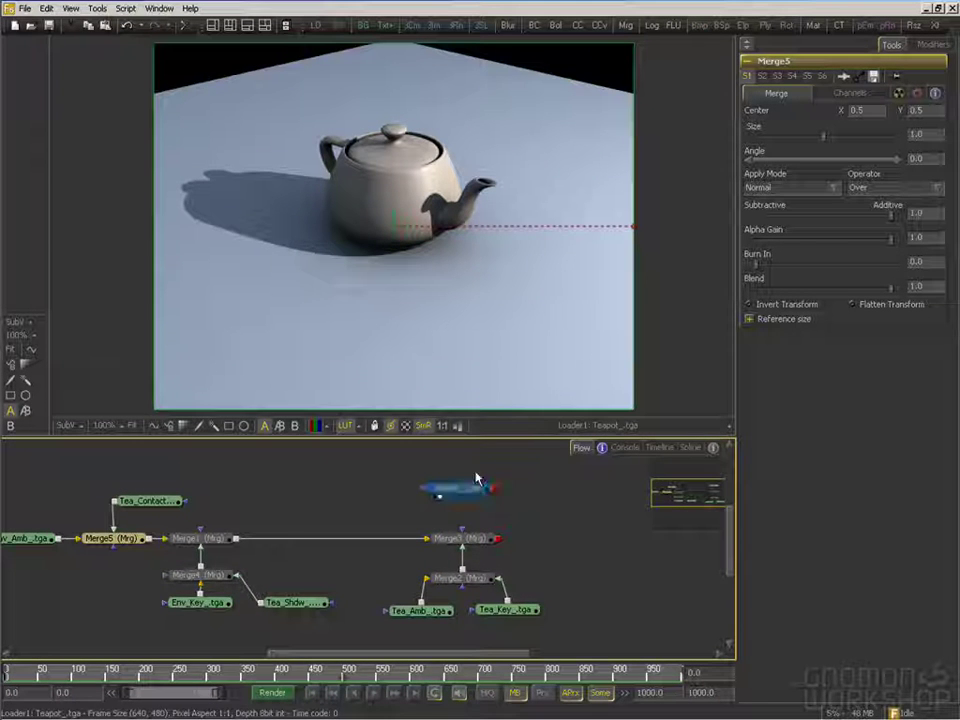
pyautogui.moveTo(456, 538); pyautogui.dragTo(474, 380)
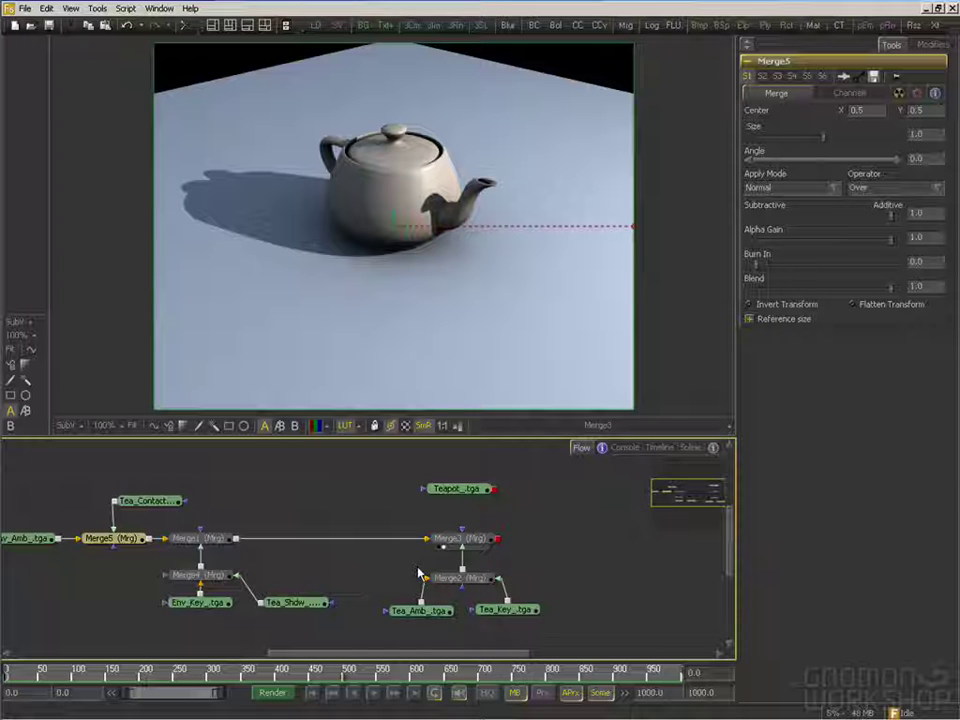
# Tidy the Env_Key and Tea_Shdw nodes beside Merge4 and select the Tea_Key loader
pyautogui.moveTo(418, 573); pyautogui.dragTo(406, 541, button='middle')
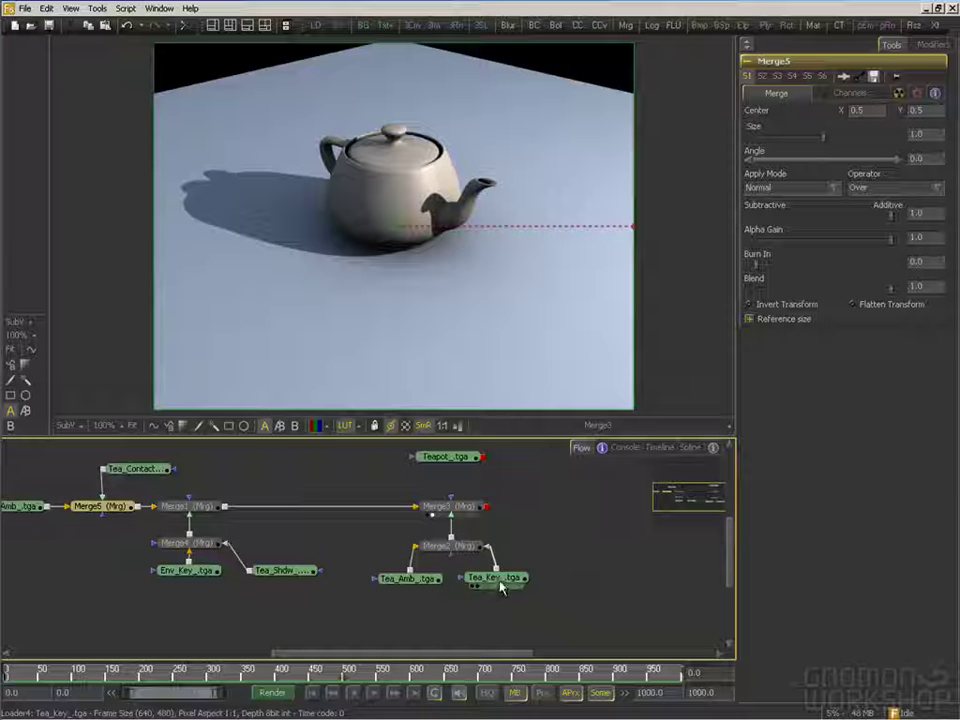
pyautogui.hscroll(-2, 334, 544)
pyautogui.moveTo(253, 571)
pyautogui.mouseDown()
pyautogui.moveTo(206, 578)
pyautogui.moveTo(262, 576)
pyautogui.mouseUp()
pyautogui.moveTo(335, 567); pyautogui.dragTo(318, 543)
pyautogui.hscroll(2, 354, 555)
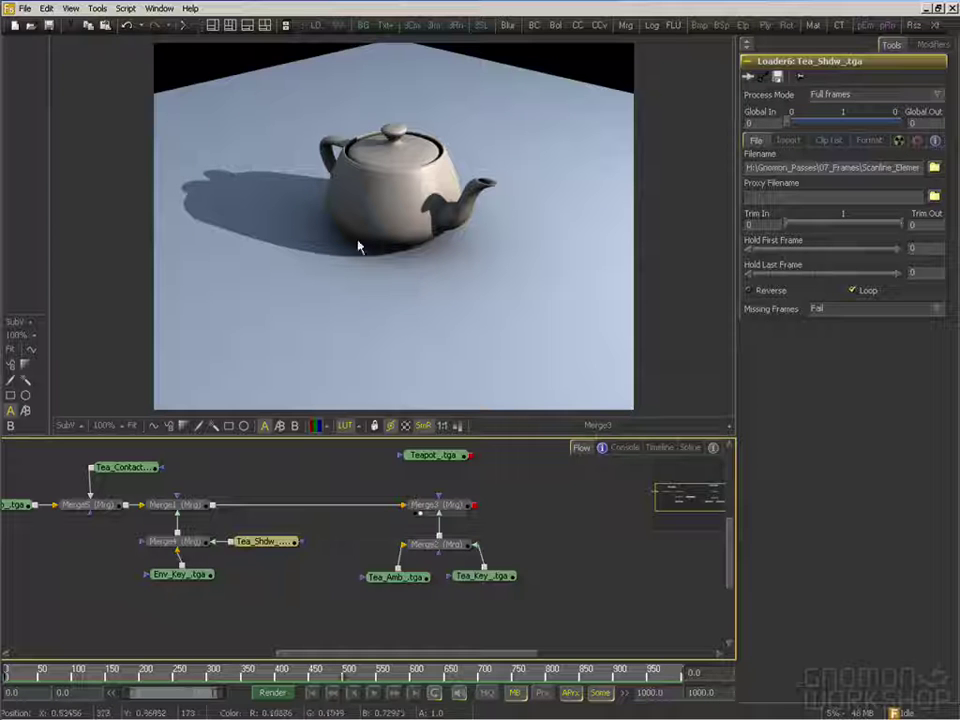
pyautogui.click(485, 576)
# Insert a Color Corrector after Tea_Key with a lavender tint (strength 0.32088) and RGB gain 1.83516
pyautogui.moveTo(485, 576); pyautogui.dragTo(500, 611)
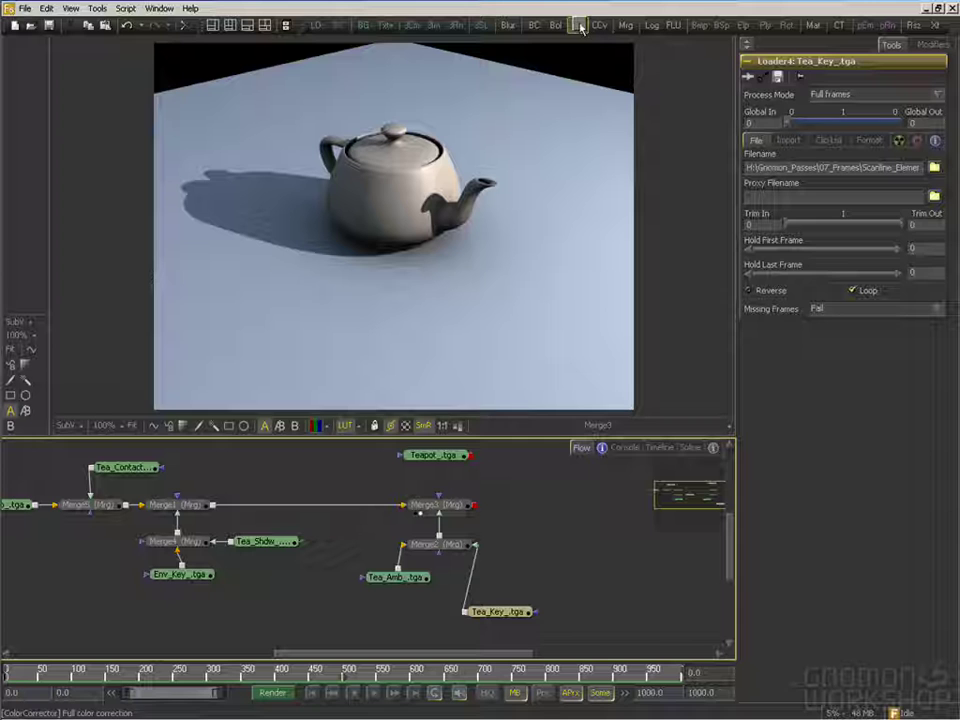
pyautogui.moveTo(460, 583); pyautogui.dragTo(470, 577)
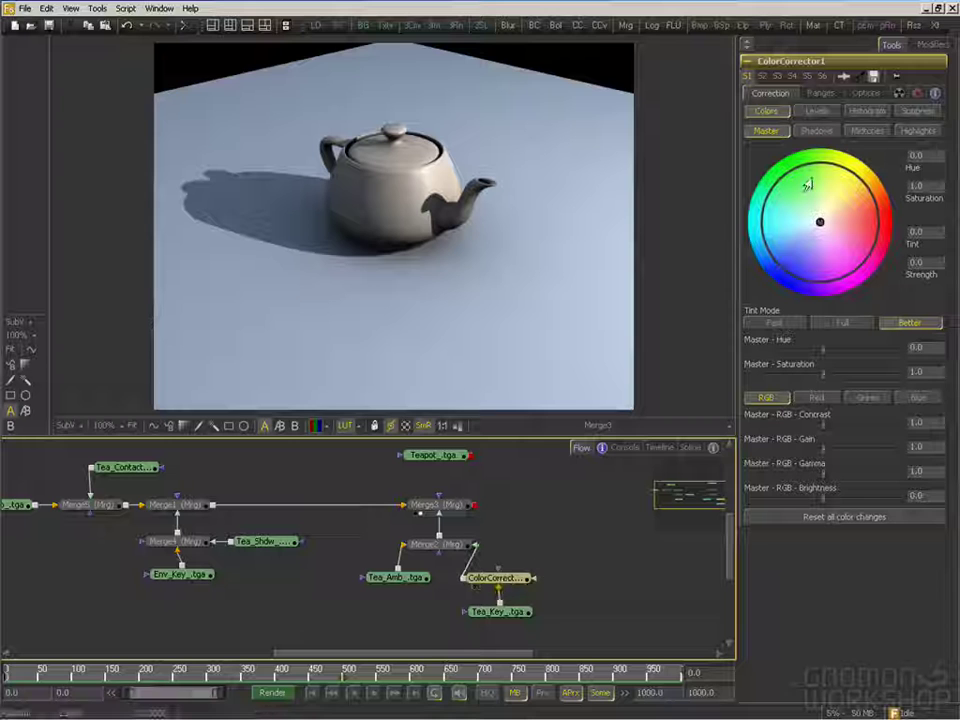
pyautogui.moveTo(818, 229); pyautogui.dragTo(795, 252)
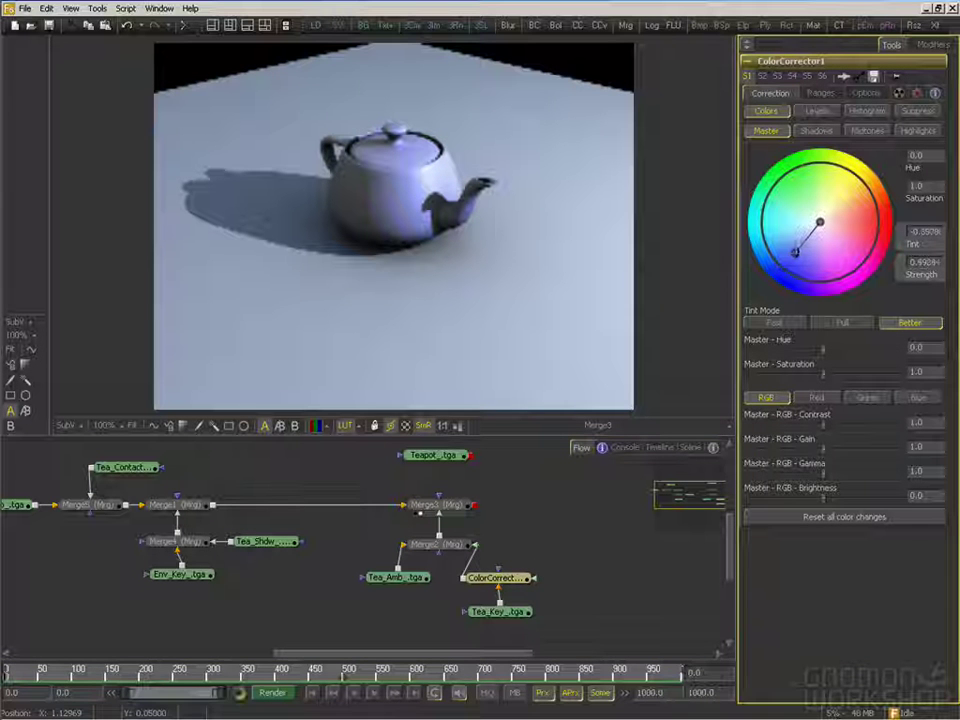
pyautogui.moveTo(804, 181); pyautogui.dragTo(838, 238)
pyautogui.moveTo(831, 454); pyautogui.dragTo(838, 455)
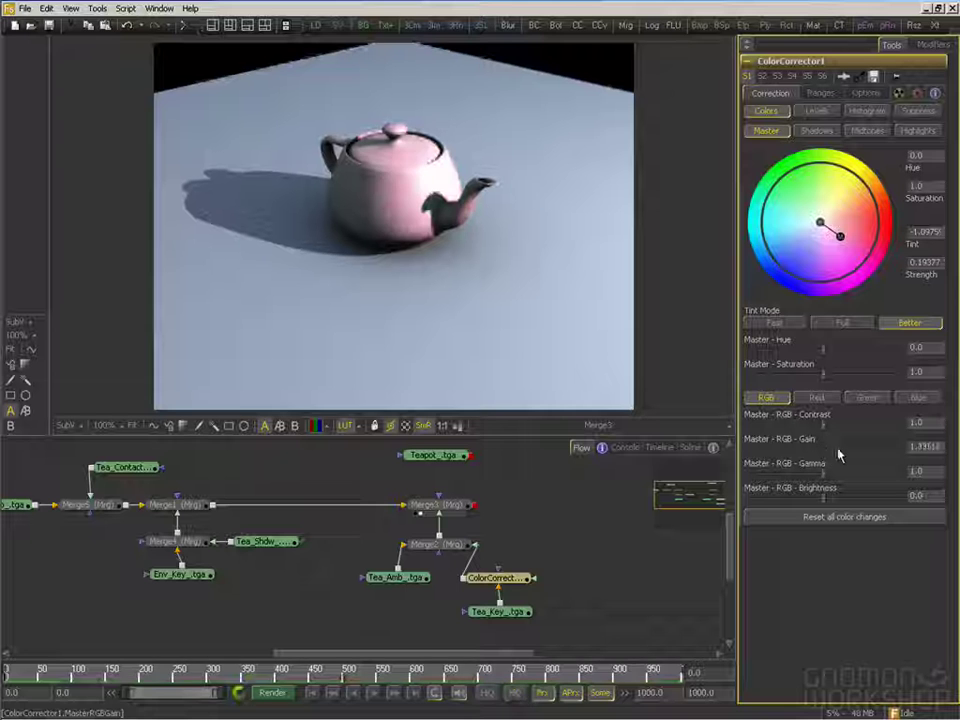
pyautogui.moveTo(840, 236); pyautogui.dragTo(795, 245)
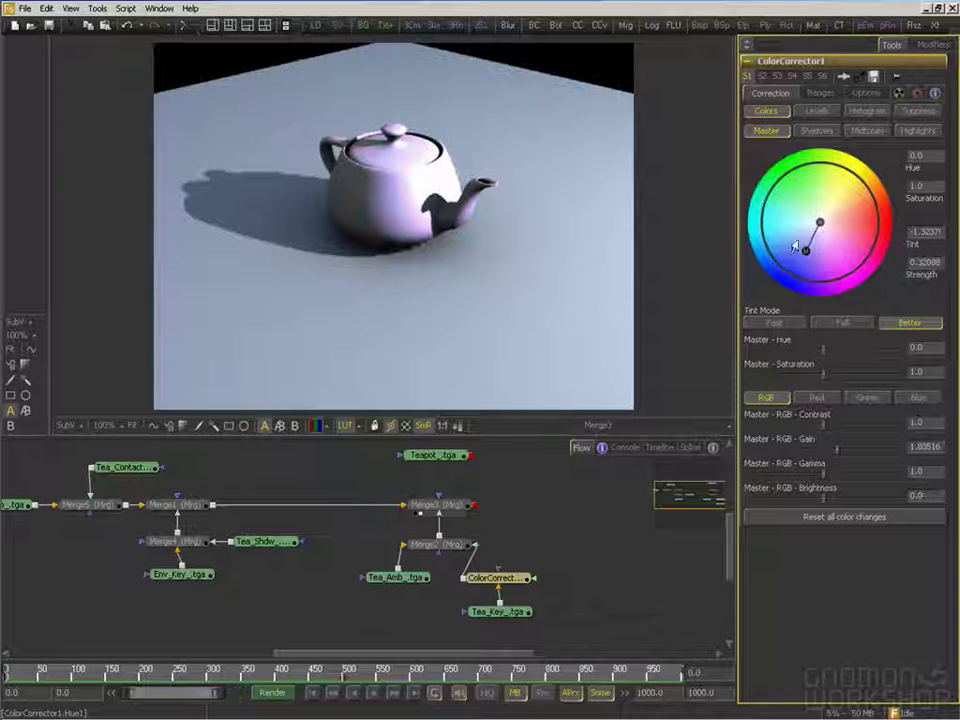
pyautogui.moveTo(526, 560); pyautogui.dragTo(542, 553, button='middle')
pyautogui.click(511, 575)
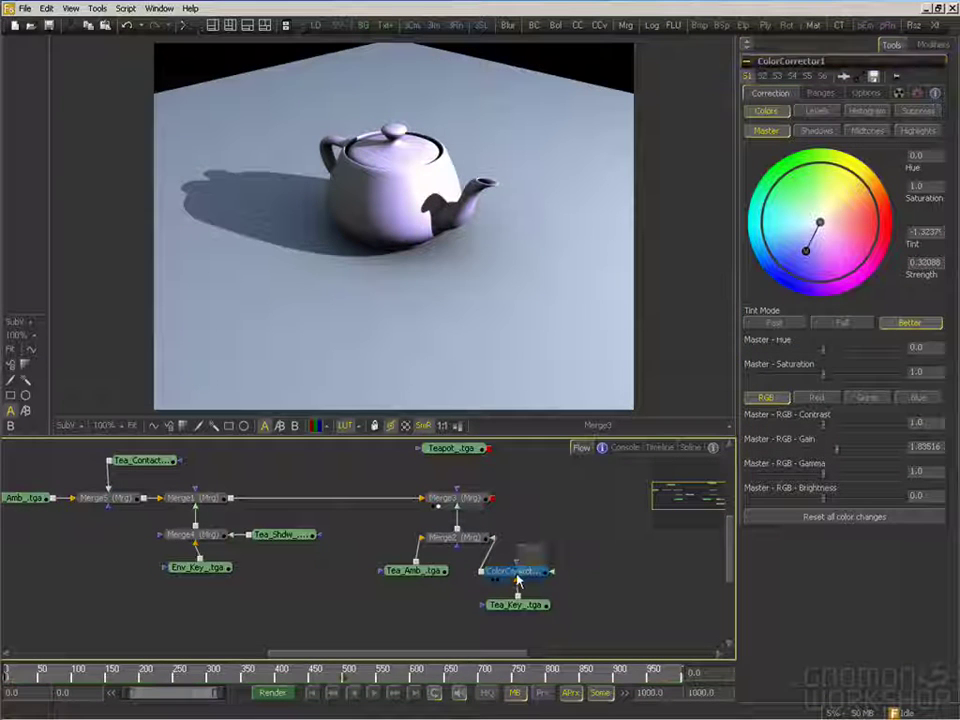
pyautogui.moveTo(380, 525); pyautogui.dragTo(445, 529, button='middle')
pyautogui.moveTo(388, 515); pyautogui.dragTo(474, 494, button='middle')
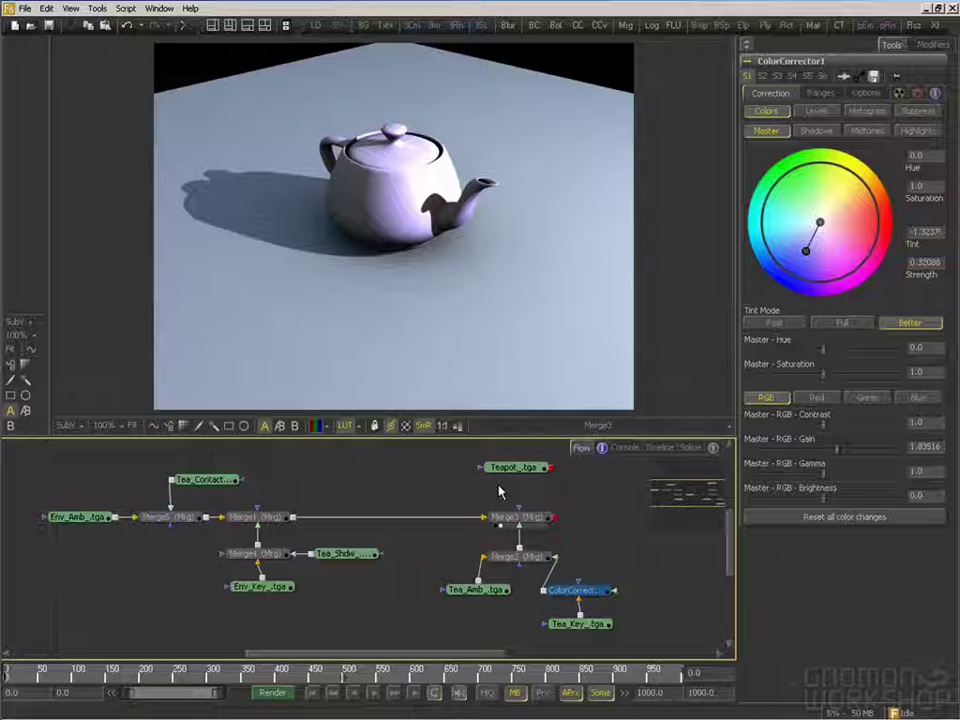
pyautogui.click(288, 588)
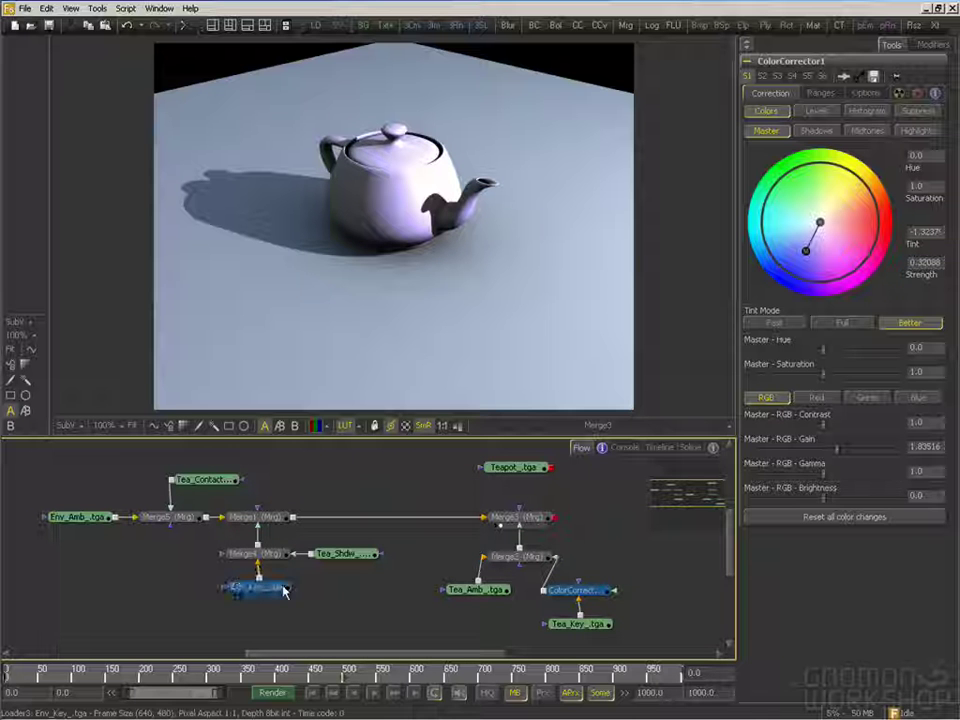
# Compare the raw Tea_Key pass with the colour-corrected Merge3 composite
pyautogui.moveTo(355, 578); pyautogui.dragTo(371, 578, button='middle')
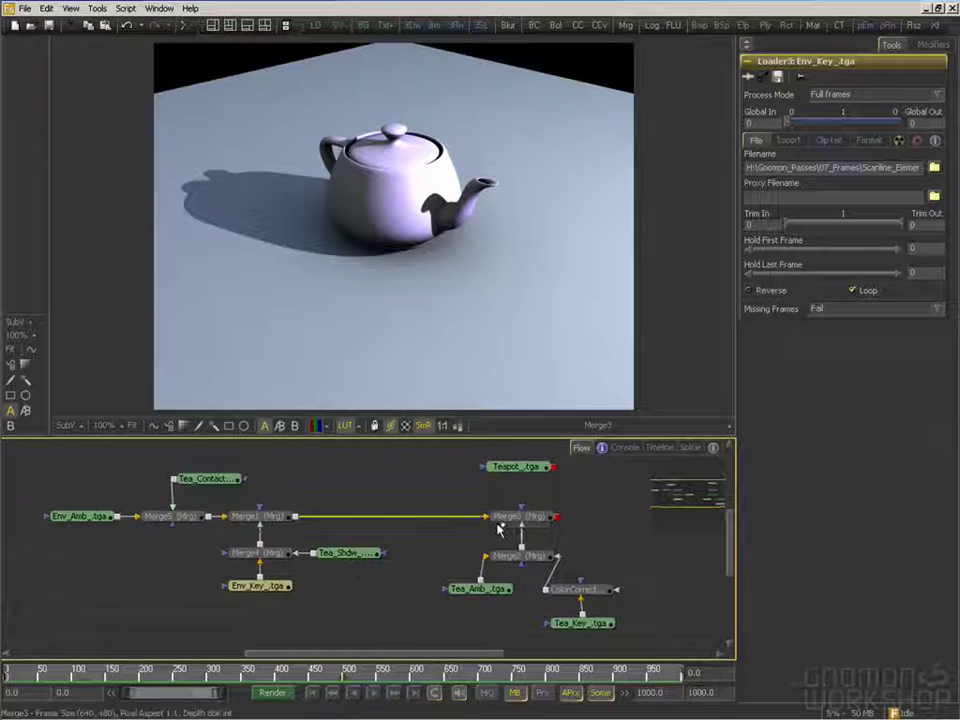
pyautogui.keyDown('ctrl'); pyautogui.click(580, 589); pyautogui.keyUp('ctrl')
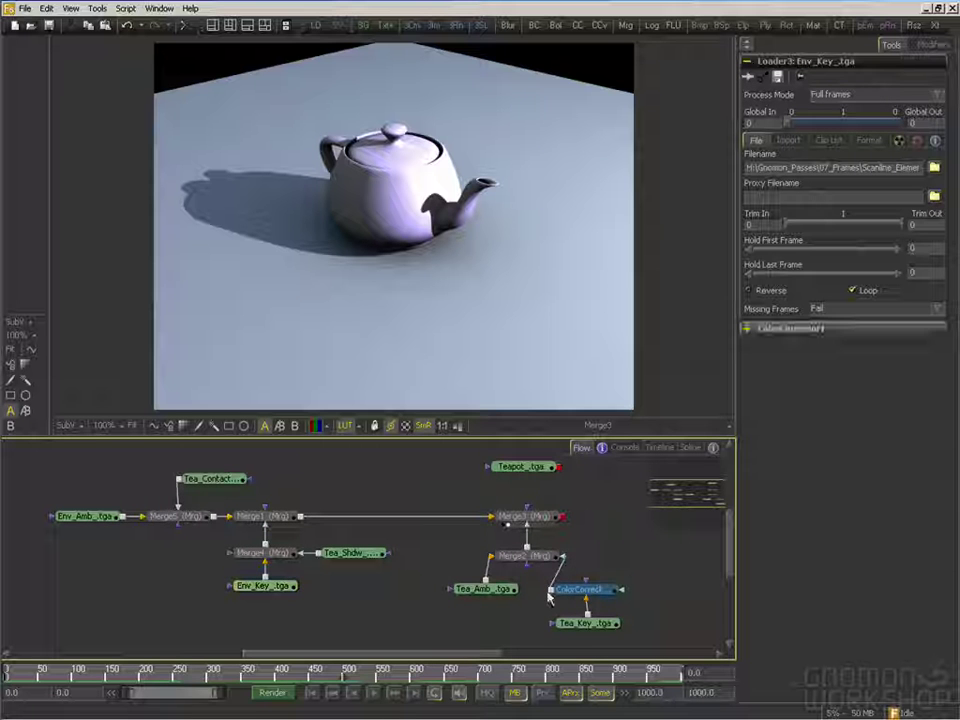
pyautogui.moveTo(521, 580); pyautogui.dragTo(520, 578, button='middle')
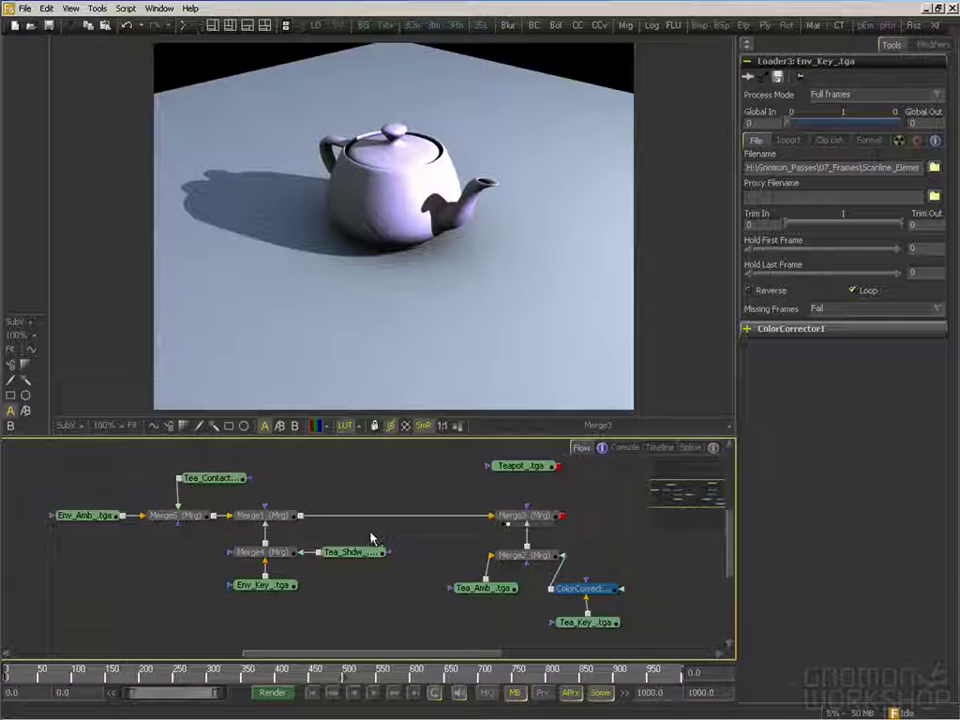
pyautogui.moveTo(205, 514); pyautogui.dragTo(265, 512, button='middle')
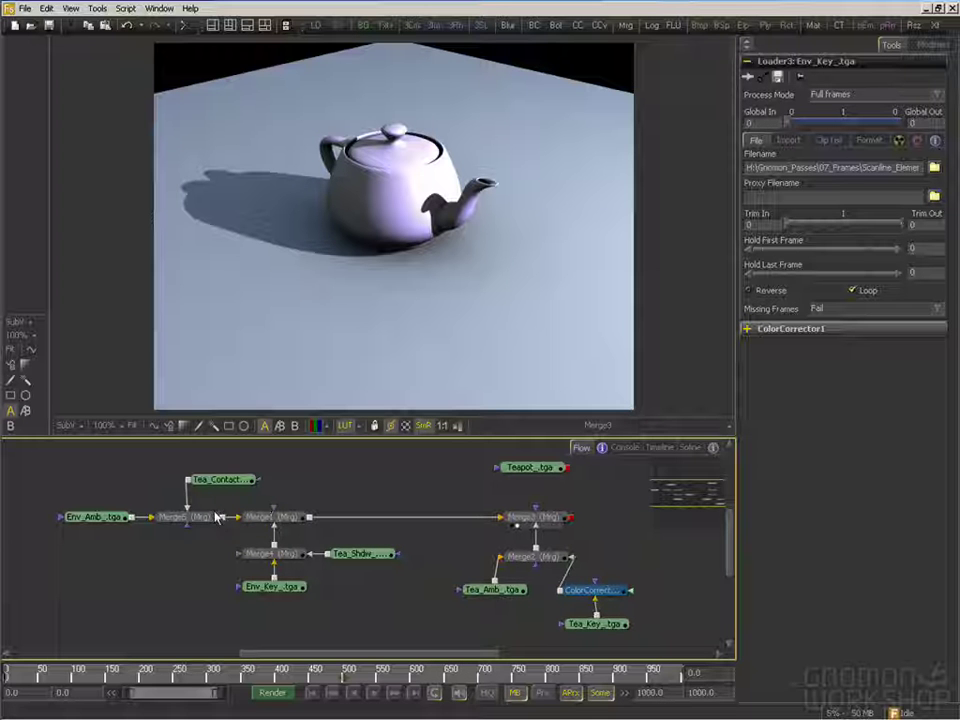
pyautogui.moveTo(133, 517)
pyautogui.mouseDown(button='middle')
pyautogui.moveTo(122, 508)
pyautogui.moveTo(131, 521)
pyautogui.mouseUp(button='middle')
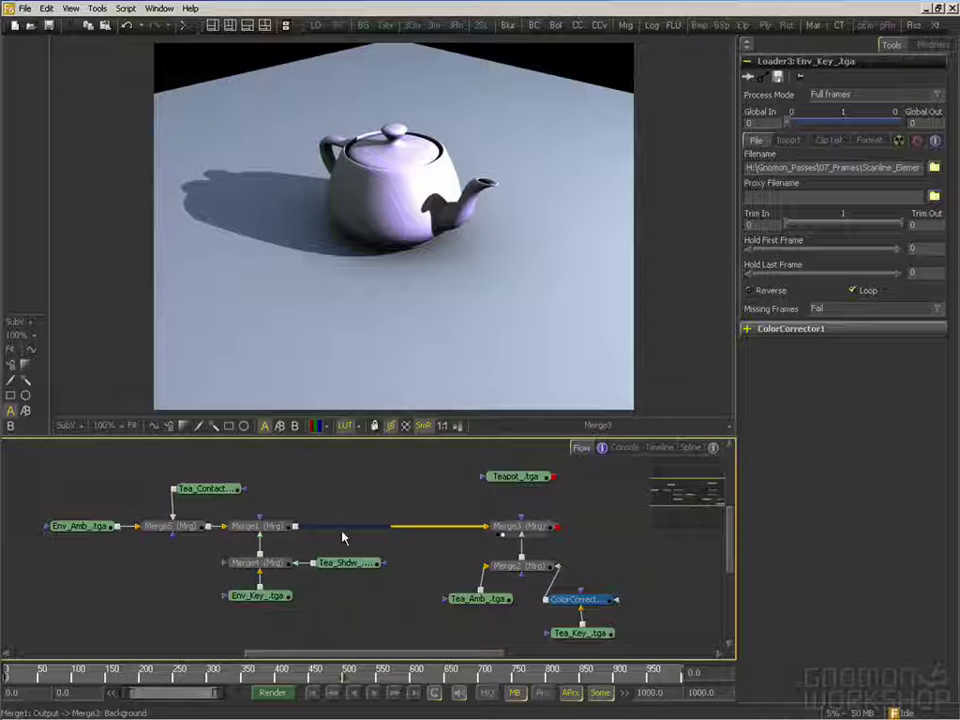
pyautogui.moveTo(583, 633); pyautogui.dragTo(514, 349)
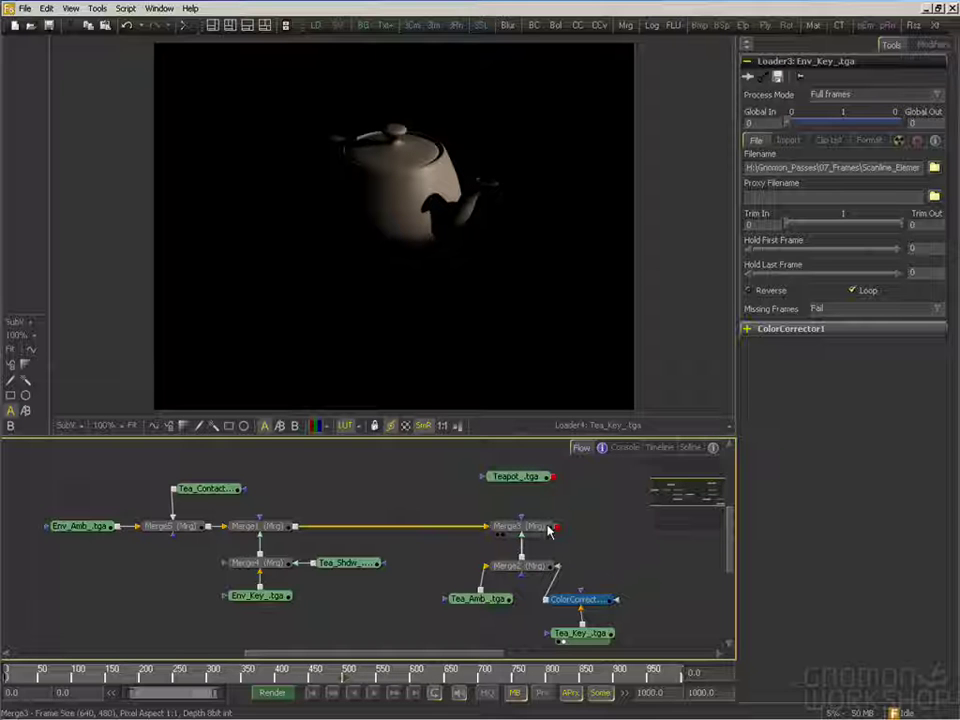
pyautogui.moveTo(548, 531); pyautogui.dragTo(540, 517, button='middle')
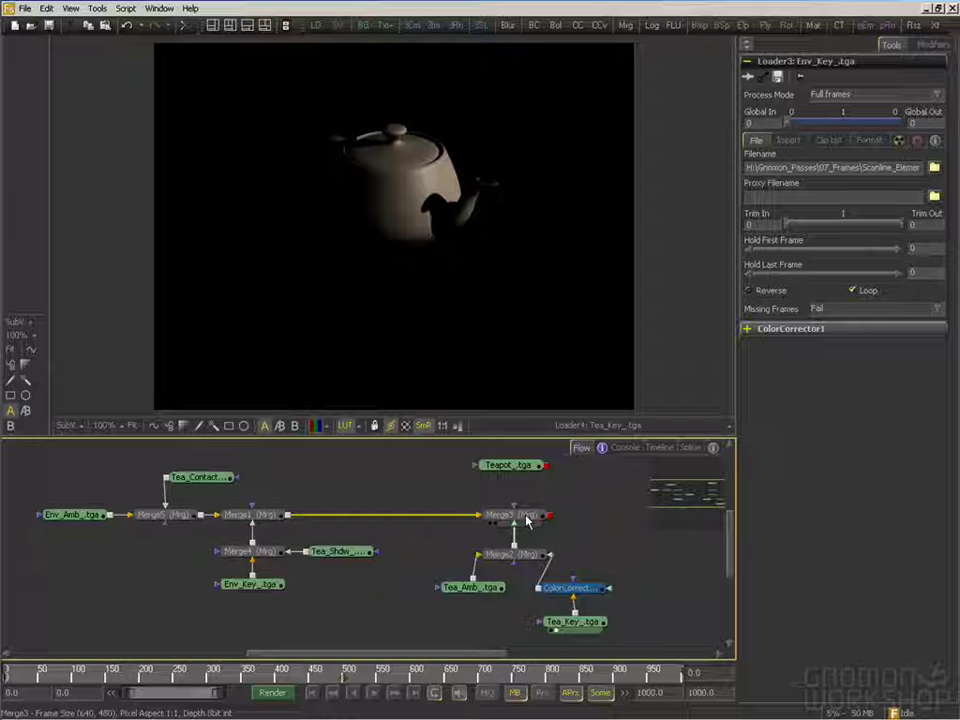
pyautogui.moveTo(527, 519); pyautogui.dragTo(523, 381)
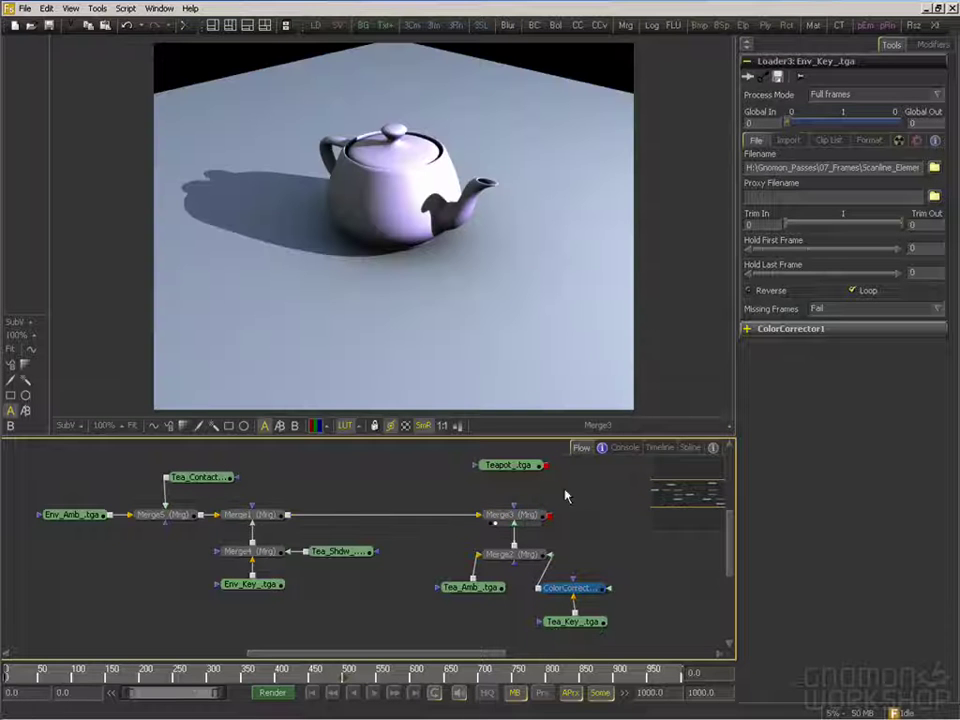
# Delete the ColorCorrector node from the teapot key branch
pyautogui.moveTo(568, 513); pyautogui.dragTo(569, 517, button='middle')
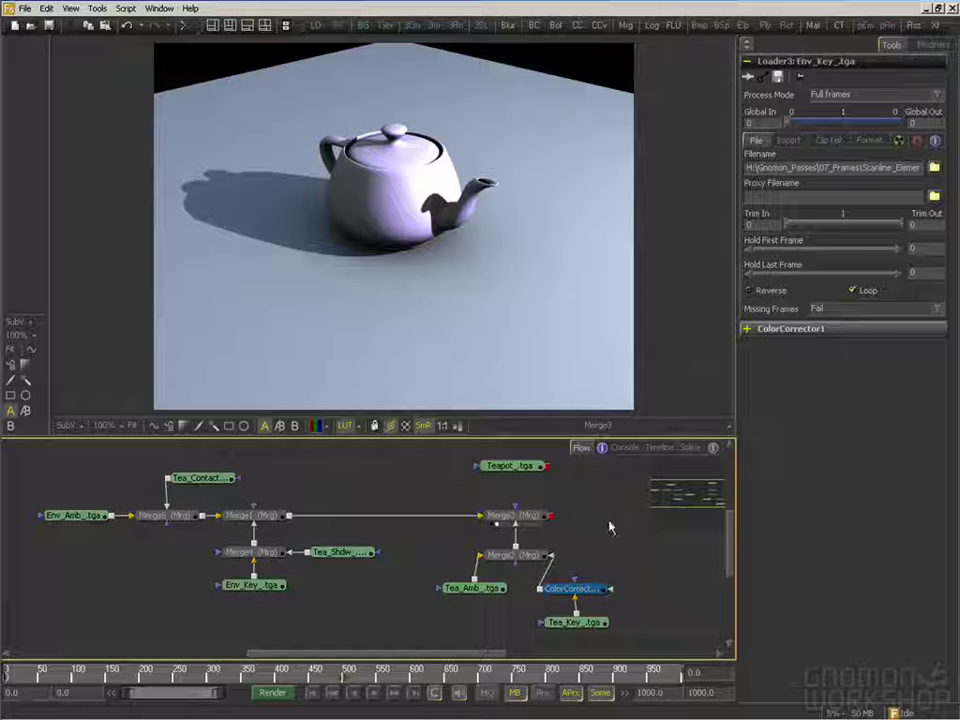
pyautogui.moveTo(235, 490); pyautogui.dragTo(242, 491, button='middle')
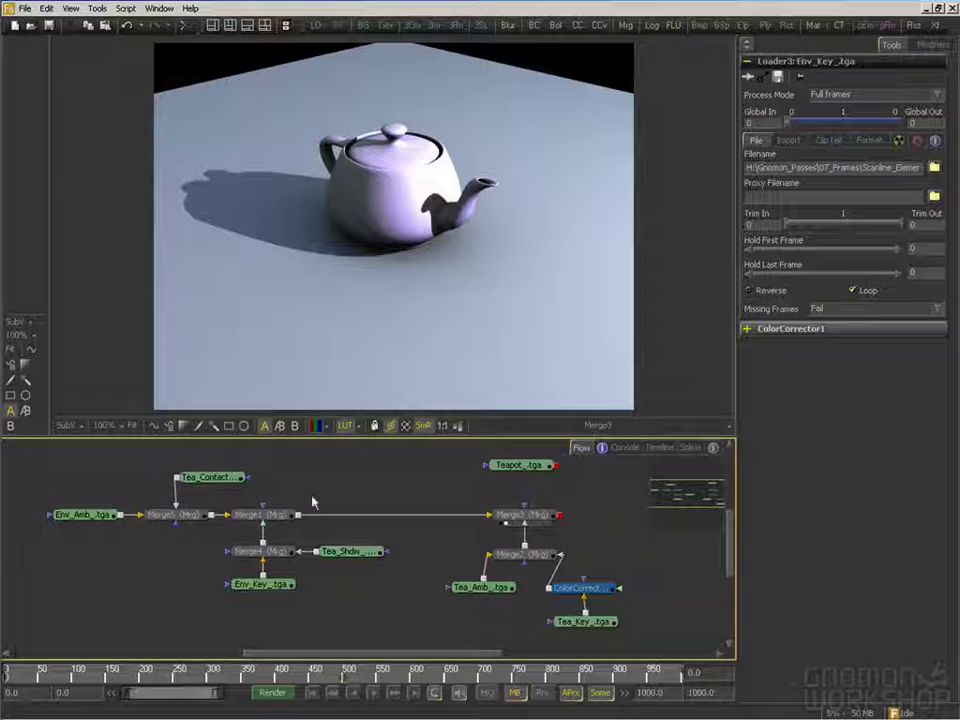
pyautogui.moveTo(352, 497); pyautogui.dragTo(349, 500, button='middle')
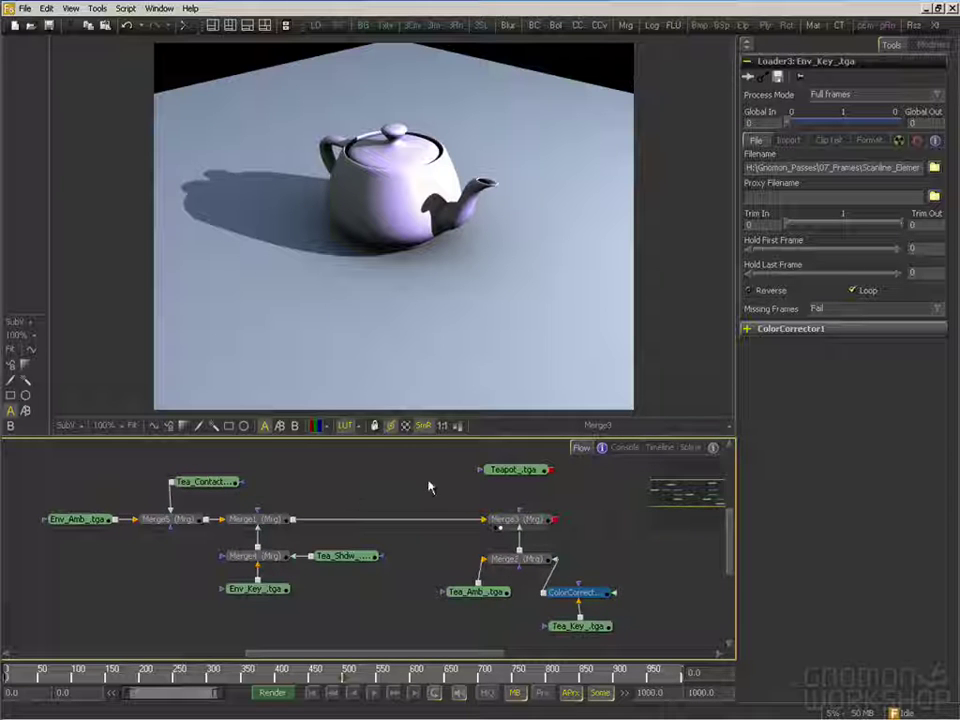
pyautogui.moveTo(425, 513); pyautogui.dragTo(429, 512, button='middle')
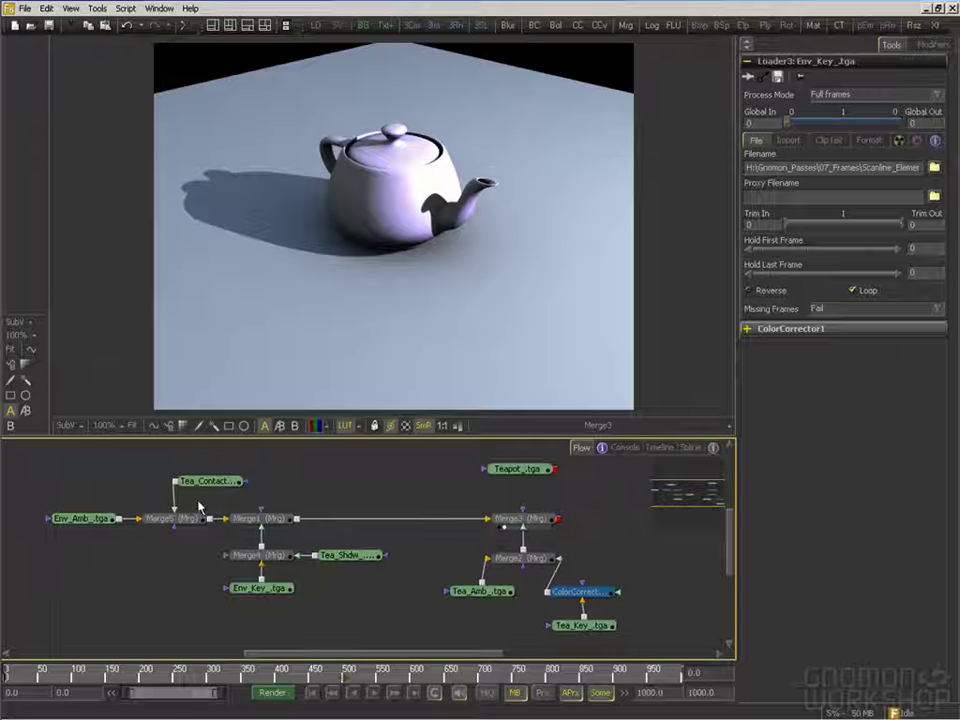
pyautogui.press('Delete')
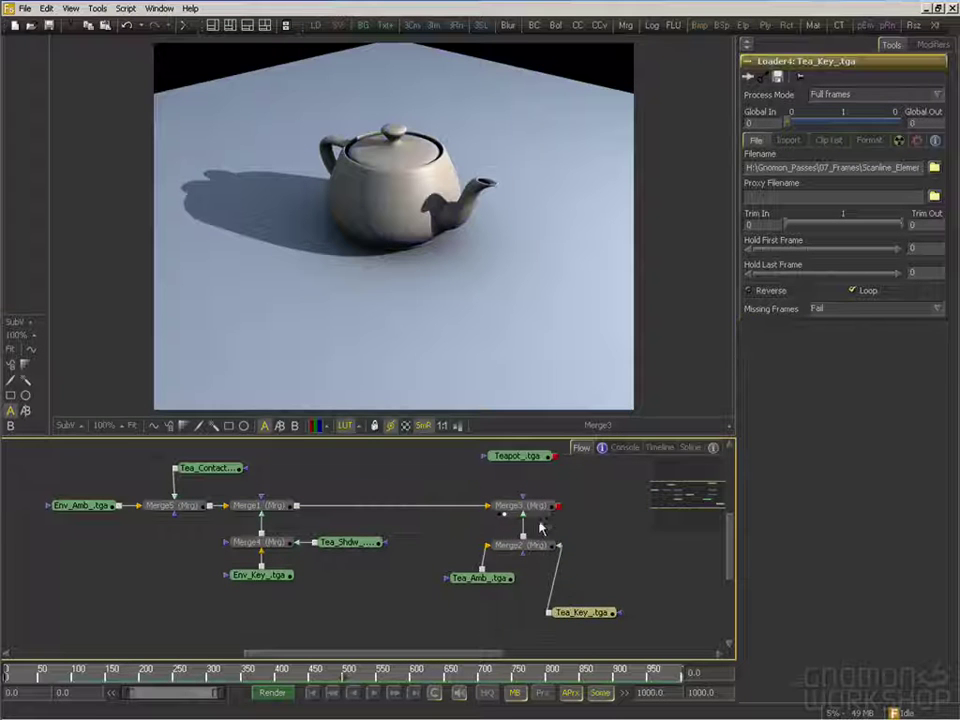
pyautogui.moveTo(437, 506); pyautogui.dragTo(461, 525, button='middle')
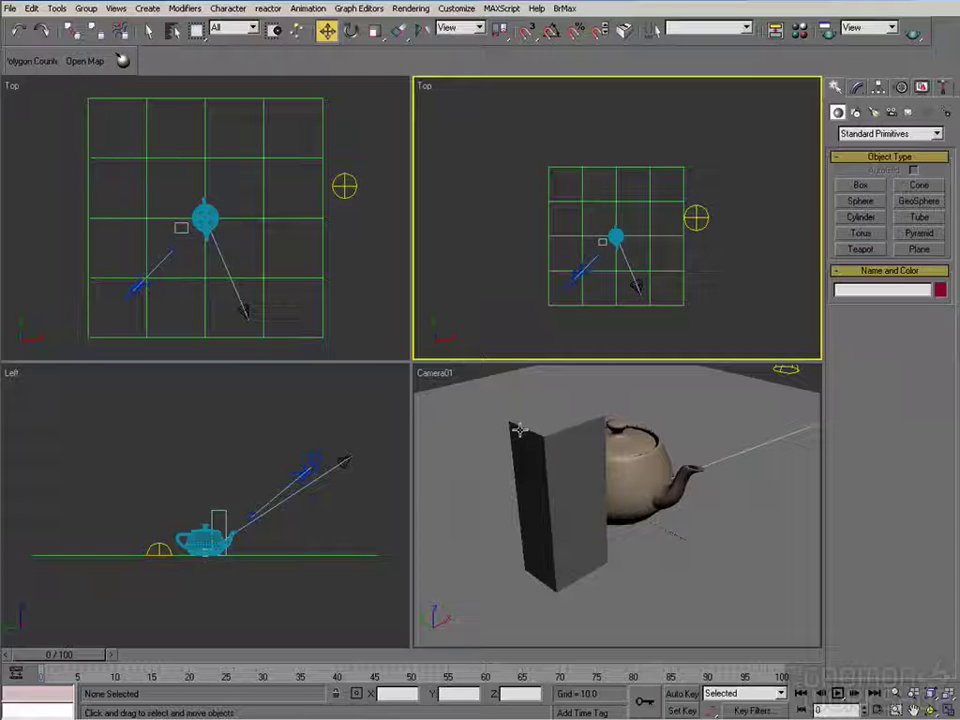
# Assign the Matte/Shadow material 07 - Default to both the teapot and the box
pyautogui.click(566, 447)
pyautogui.press('m')
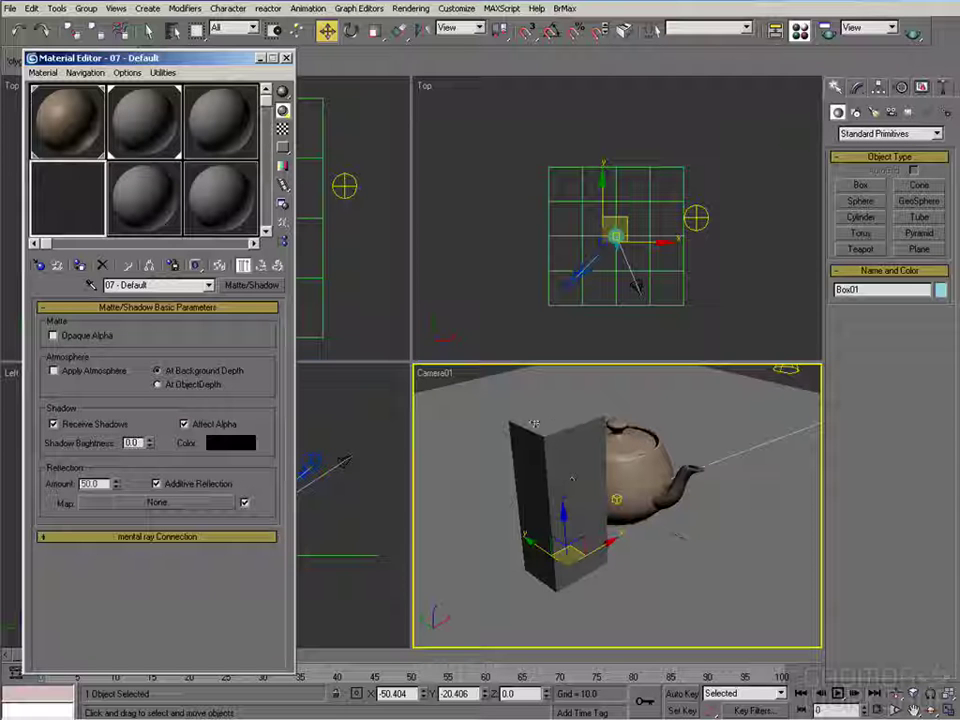
pyautogui.click(141, 124)
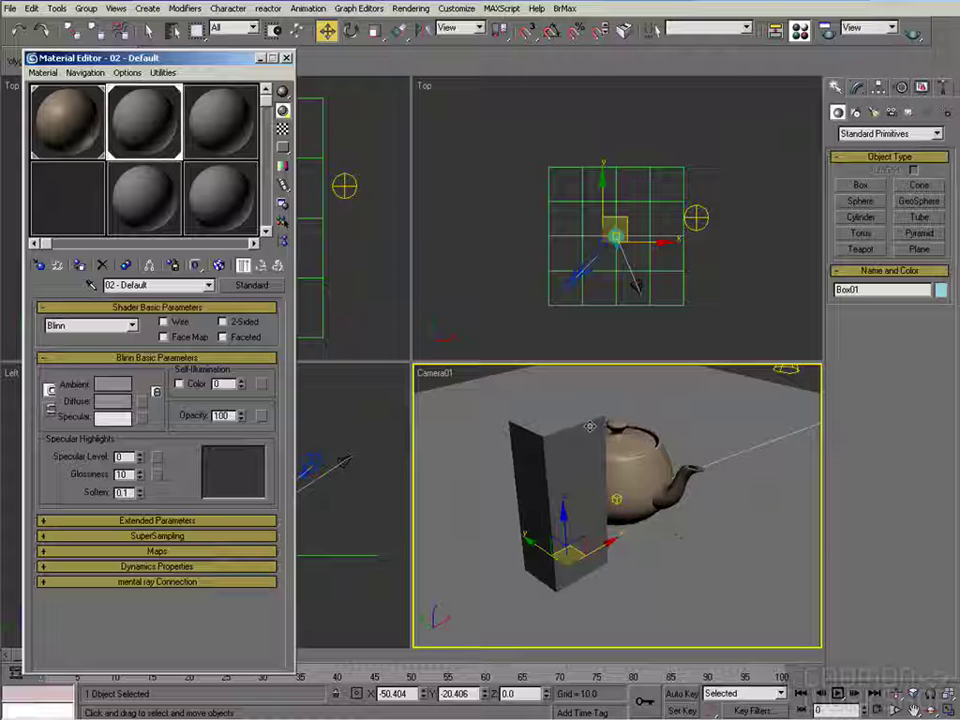
pyautogui.click(627, 440)
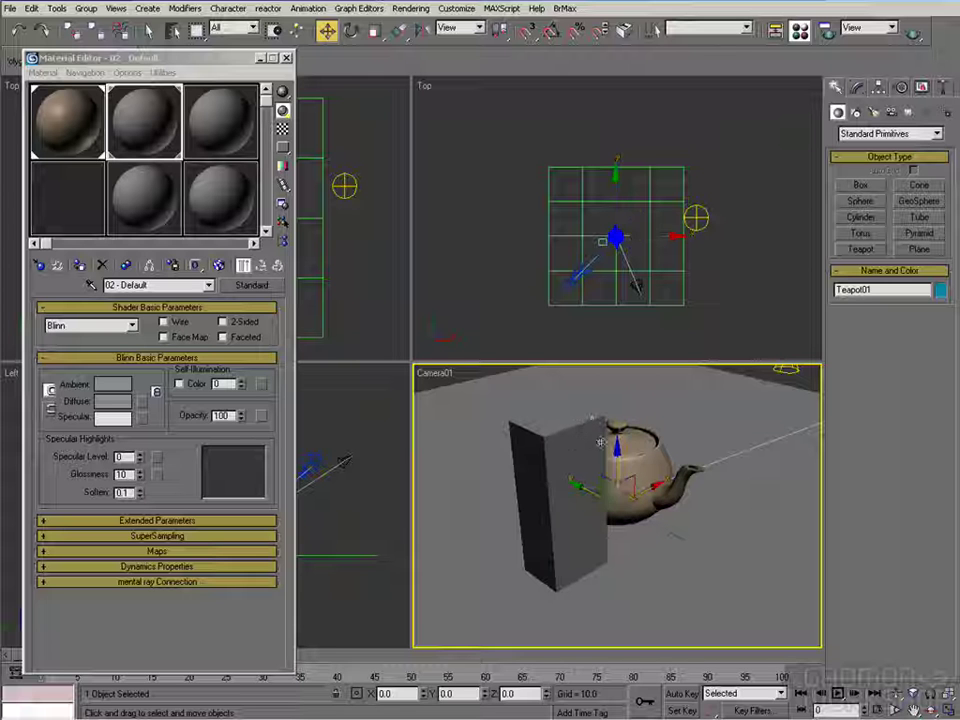
pyautogui.click(76, 204)
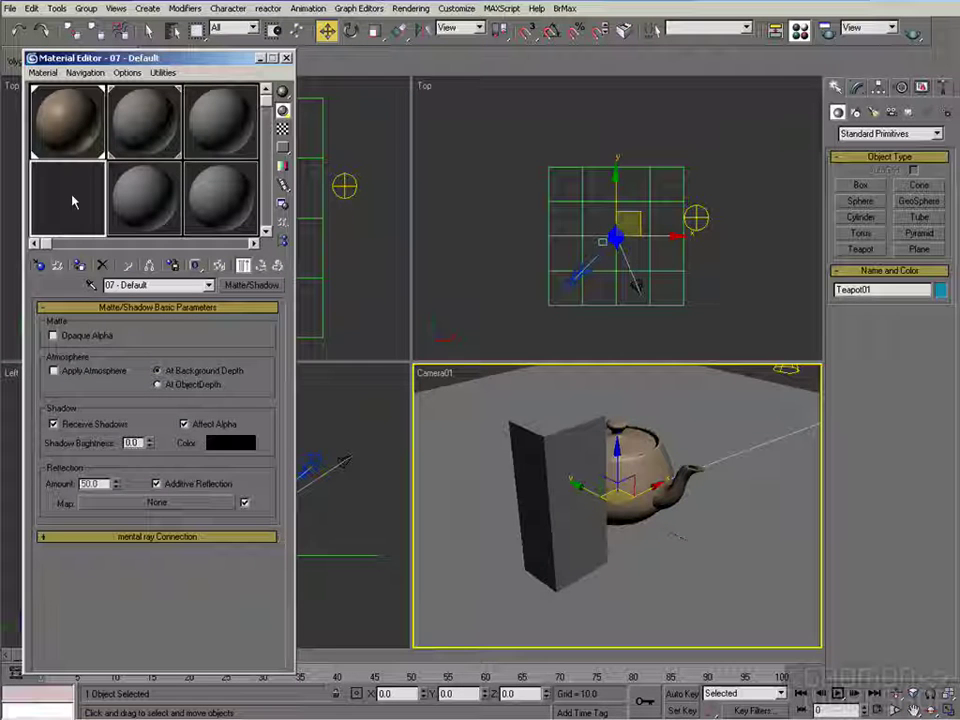
pyautogui.keyDown('ctrl'); pyautogui.click(521, 437); pyautogui.keyUp('ctrl')
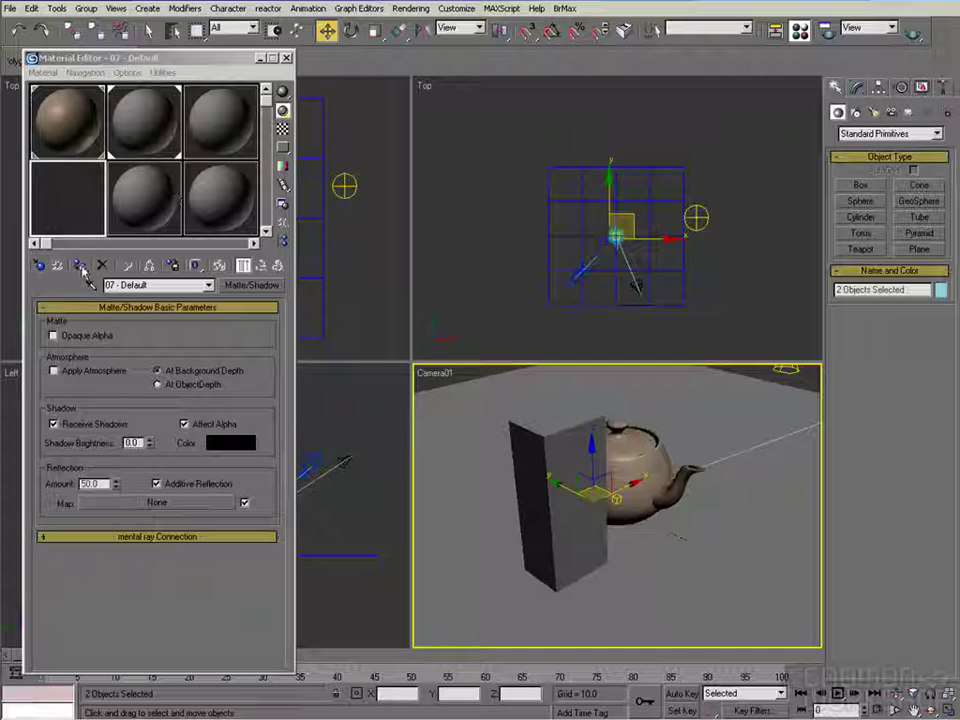
pyautogui.click(80, 266)
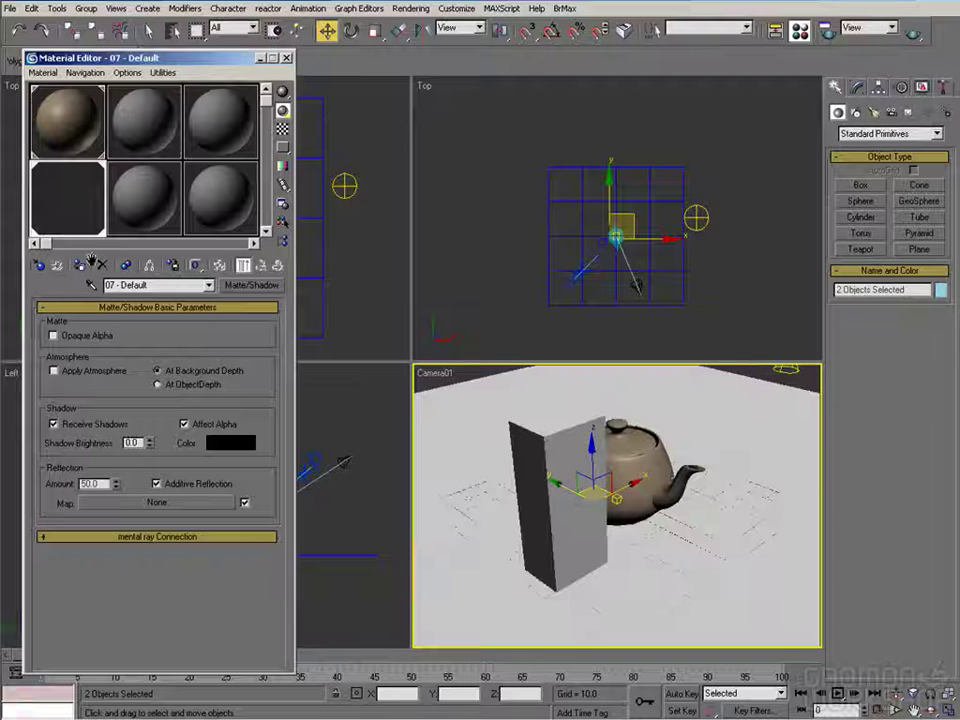
# Check the skylight and Spot01 key spotlight, then render the Camera01 view
pyautogui.click(697, 217)
pyautogui.click(857, 87)
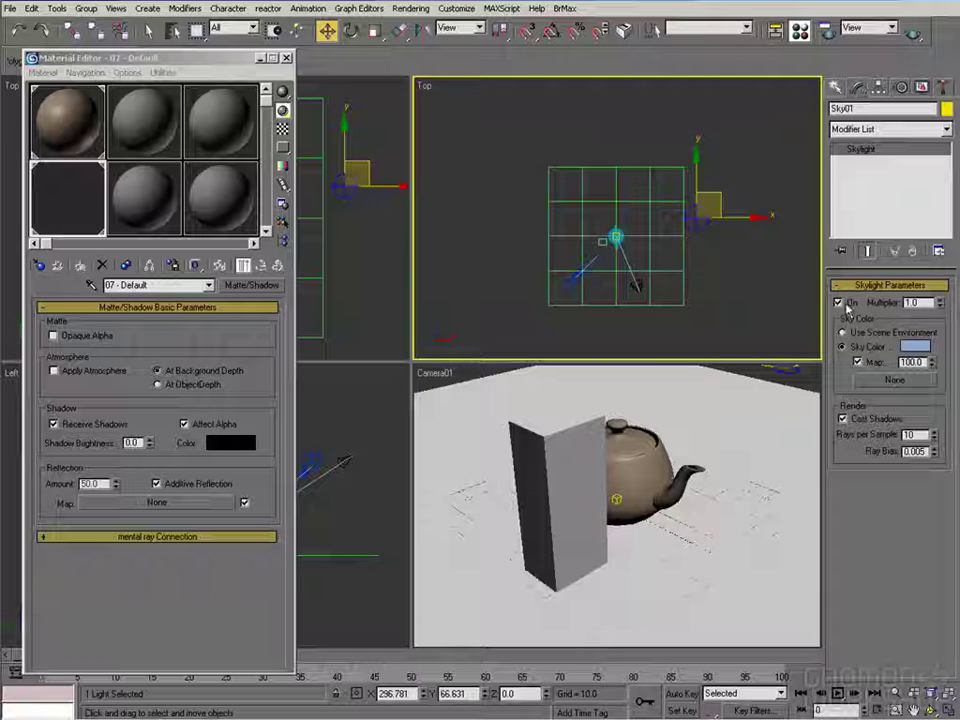
pyautogui.click(633, 282)
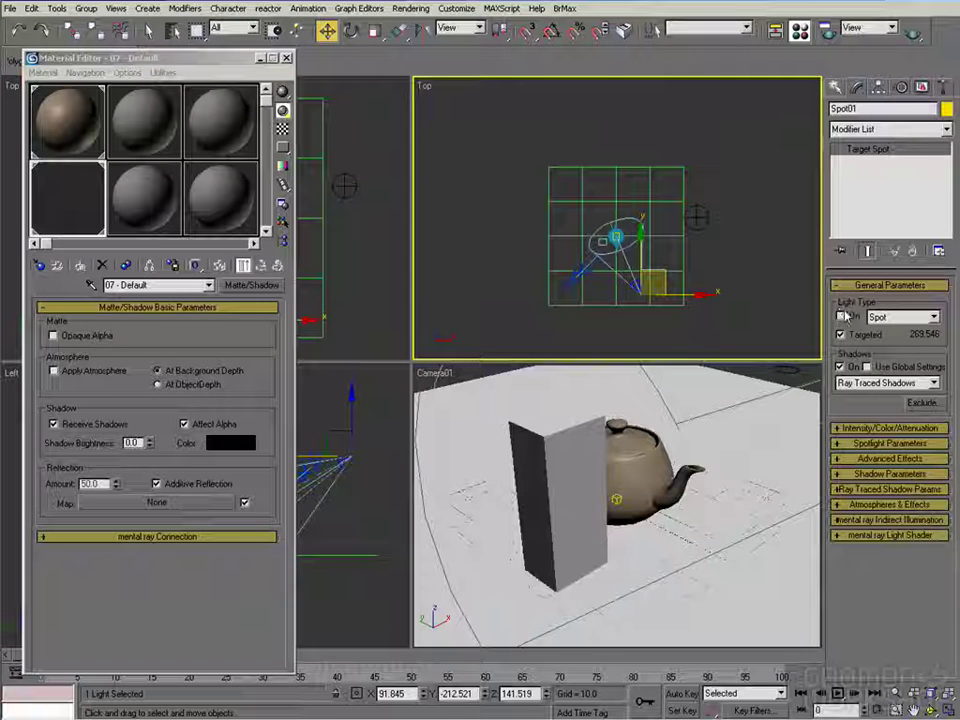
pyautogui.rightClick(672, 525)
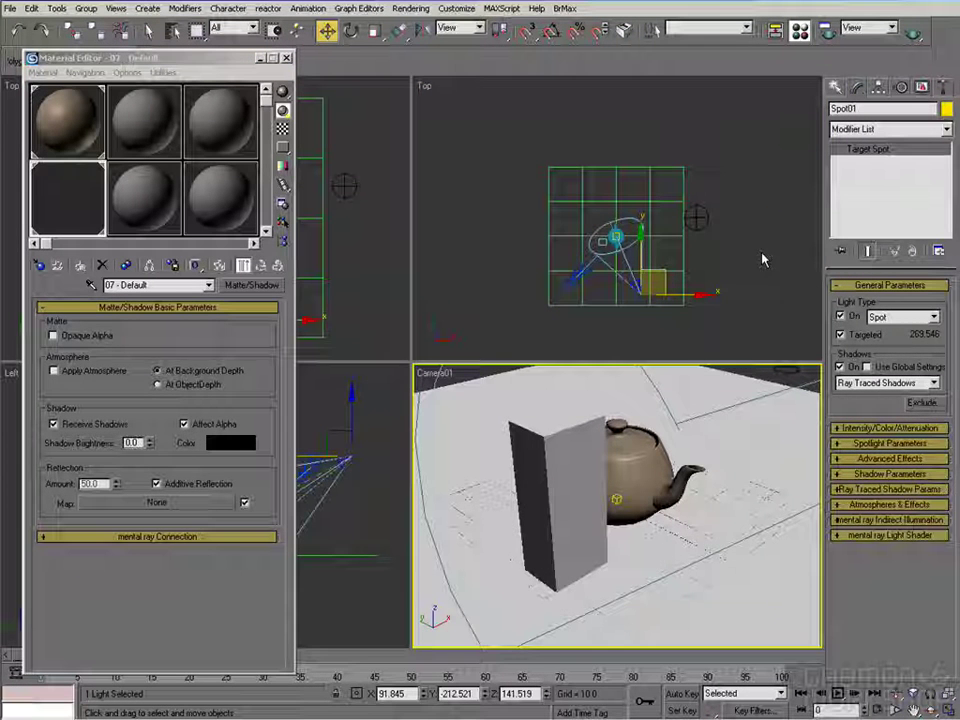
pyautogui.click(912, 33)
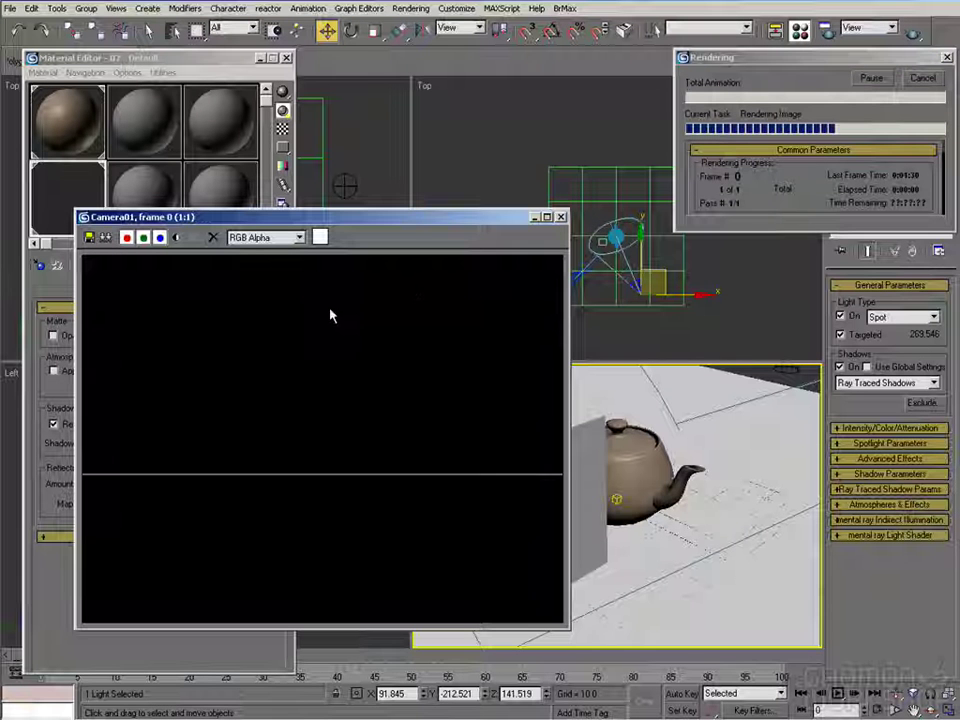
# Make the teapot Visible to Camera in its Object Properties
pyautogui.click(177, 237)
pyautogui.click(177, 237)
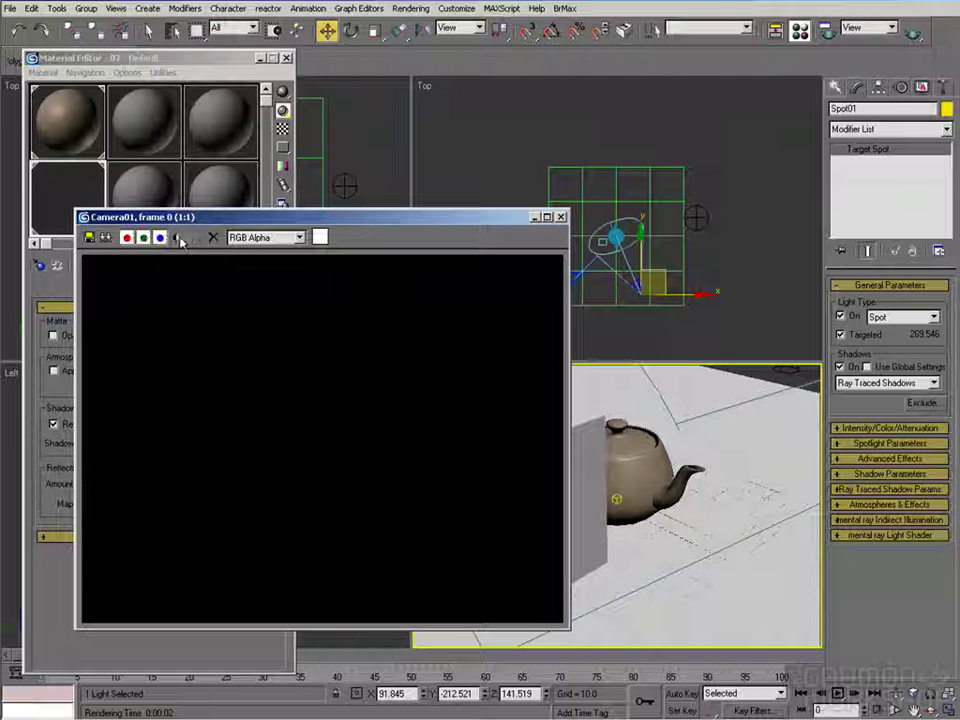
pyautogui.click(645, 452)
pyautogui.click(79, 129)
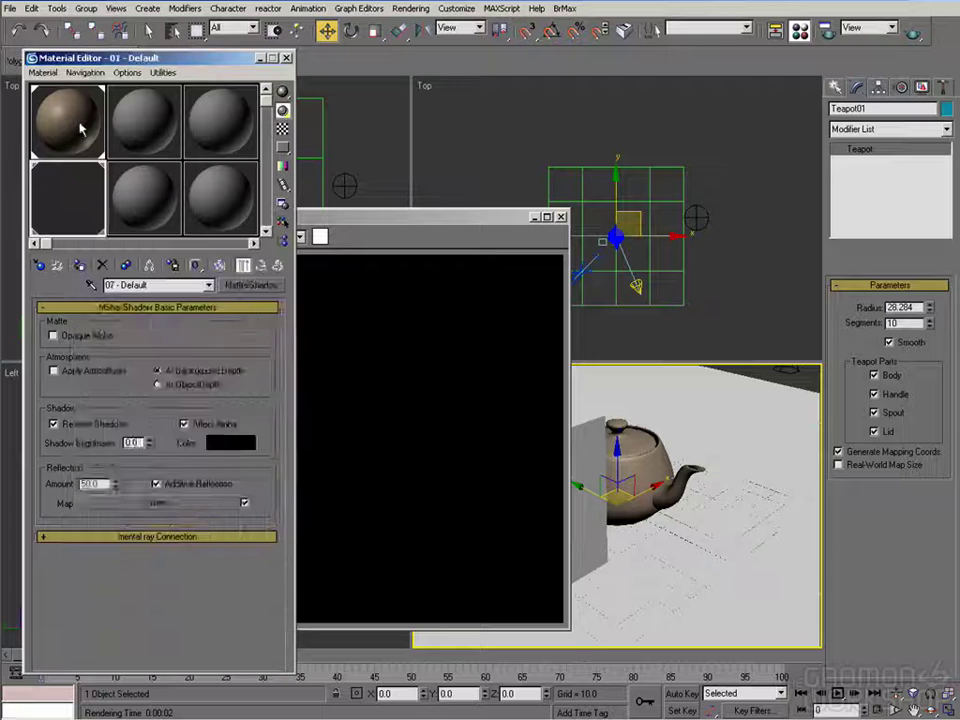
pyautogui.rightClick(646, 459)
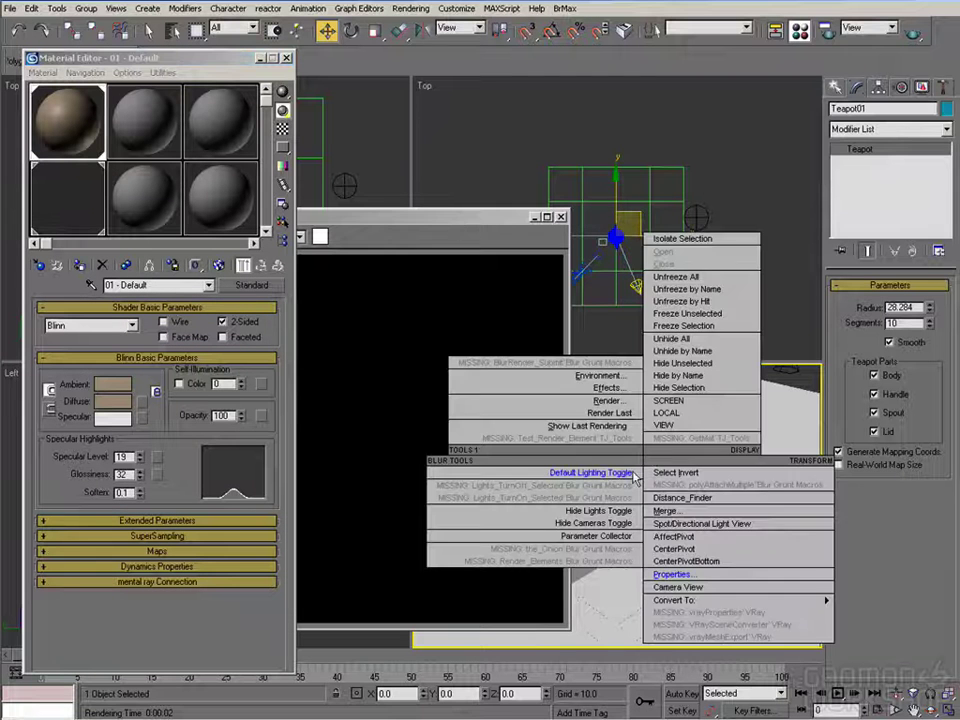
pyautogui.click(686, 566)
pyautogui.rightClick(651, 518)
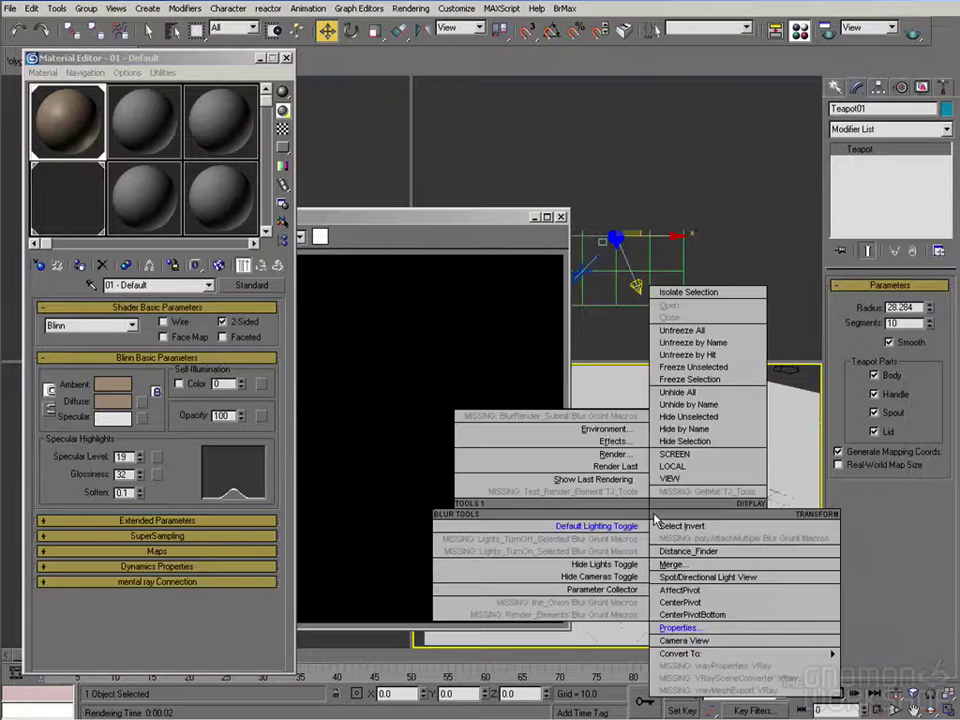
pyautogui.click(679, 628)
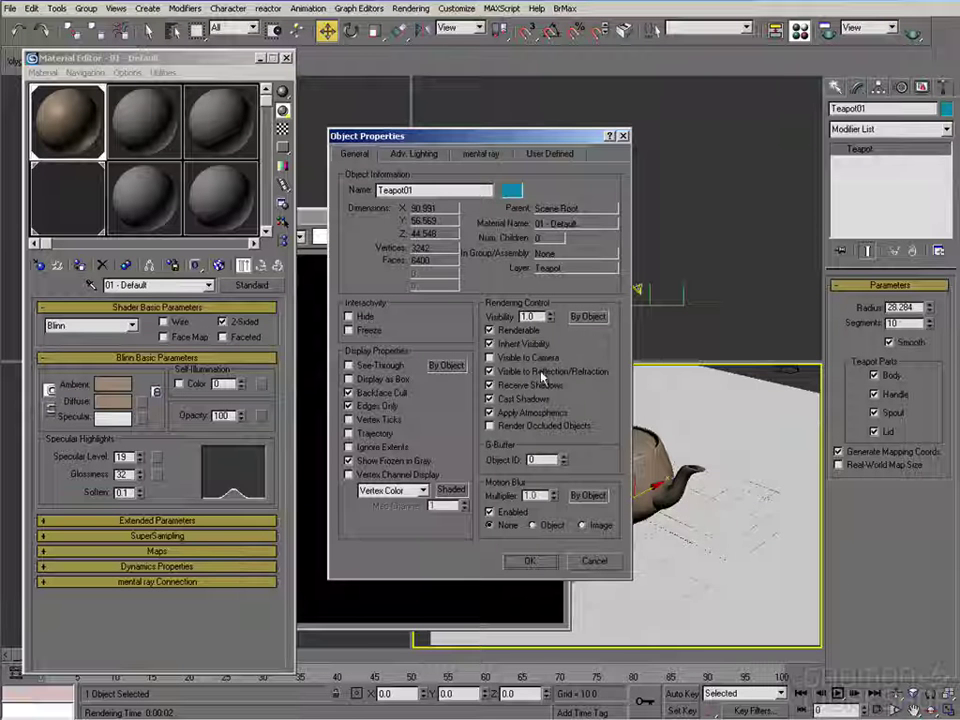
pyautogui.click(508, 358)
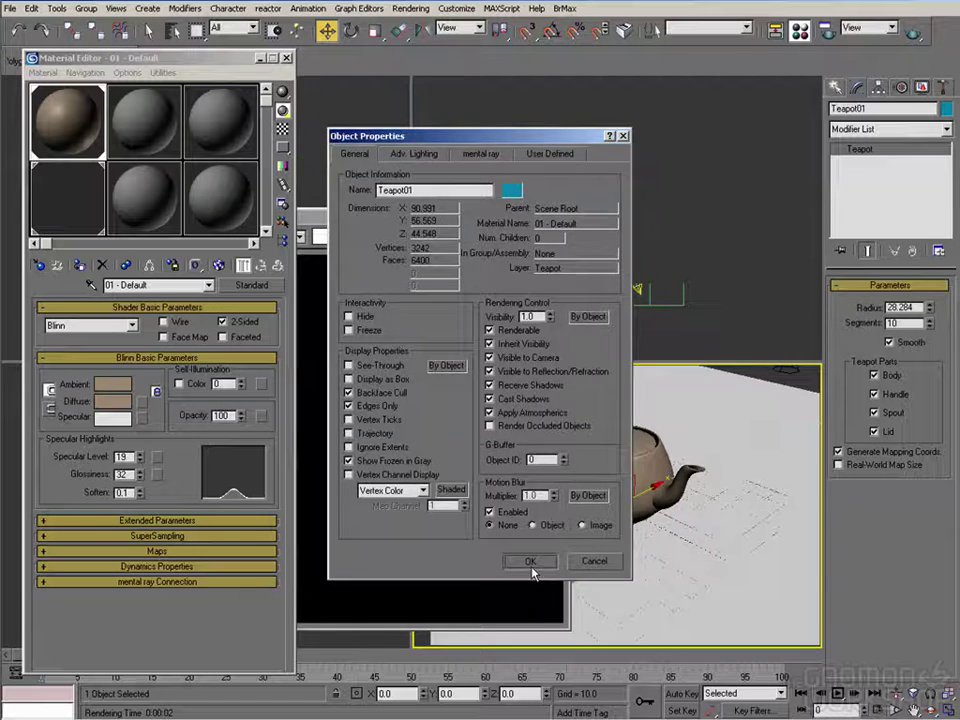
pyautogui.click(529, 560)
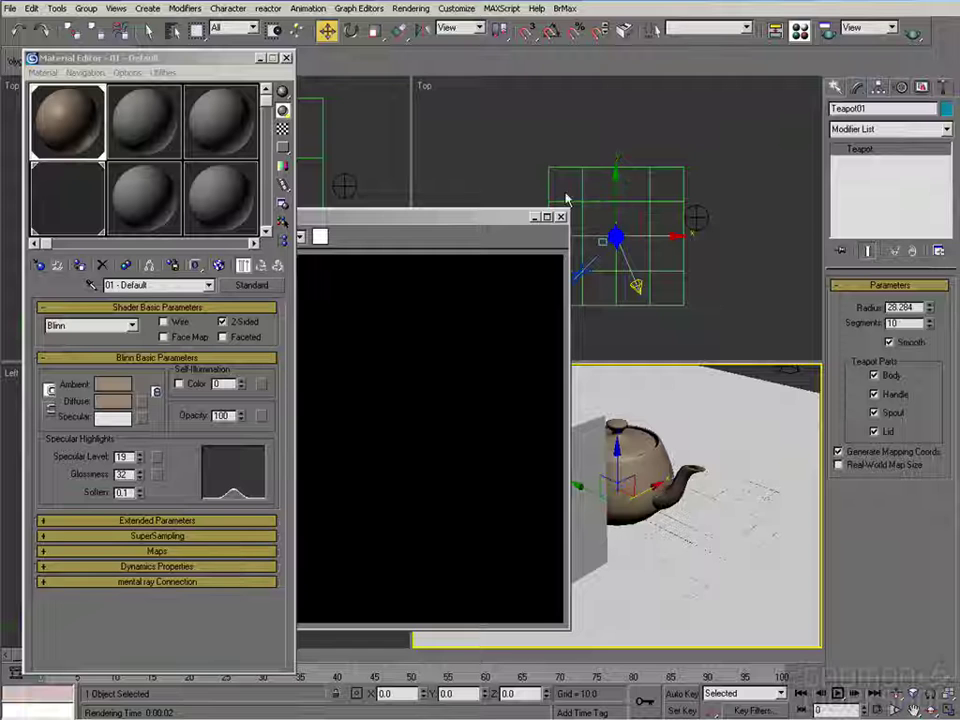
# Render the camera view and check the teapot in the alpha channel
pyautogui.hotkey('shift', 'q')
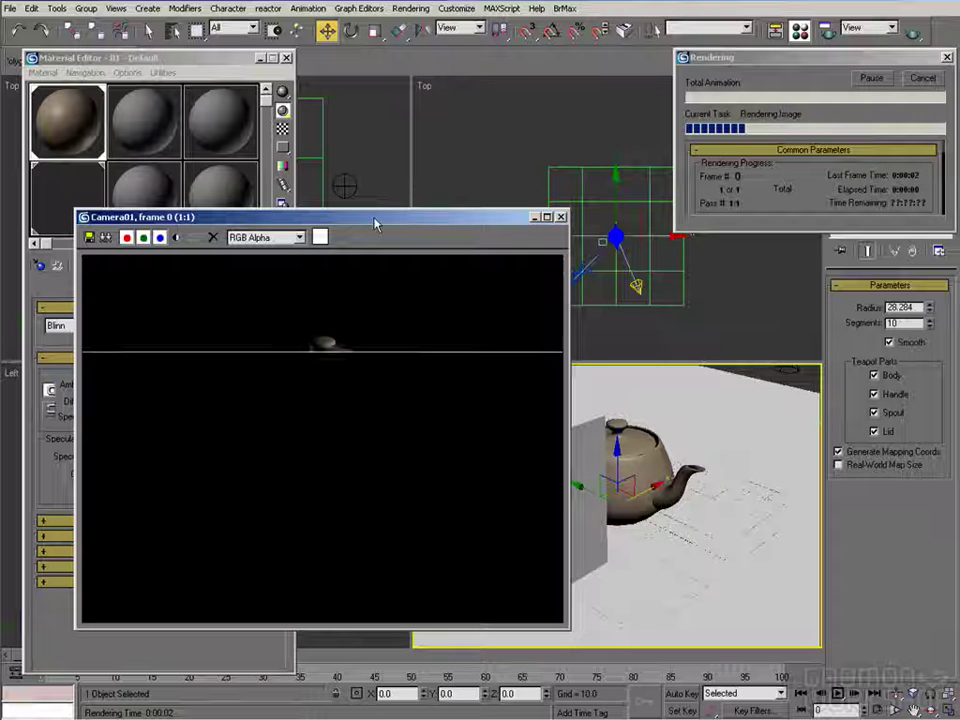
pyautogui.moveTo(376, 221); pyautogui.dragTo(538, 213)
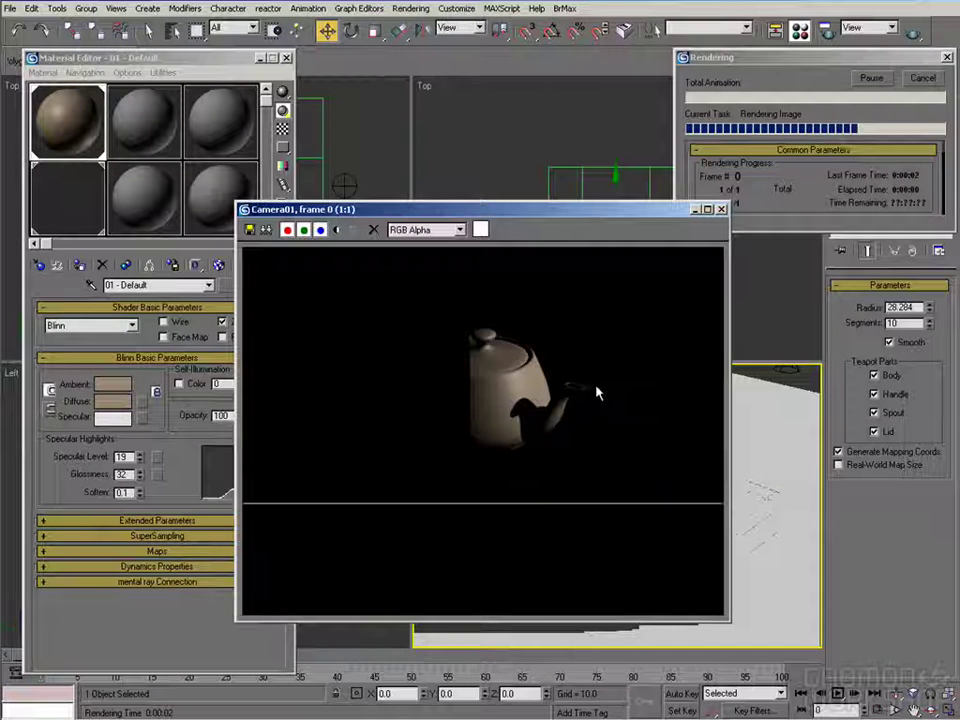
pyautogui.click(336, 230)
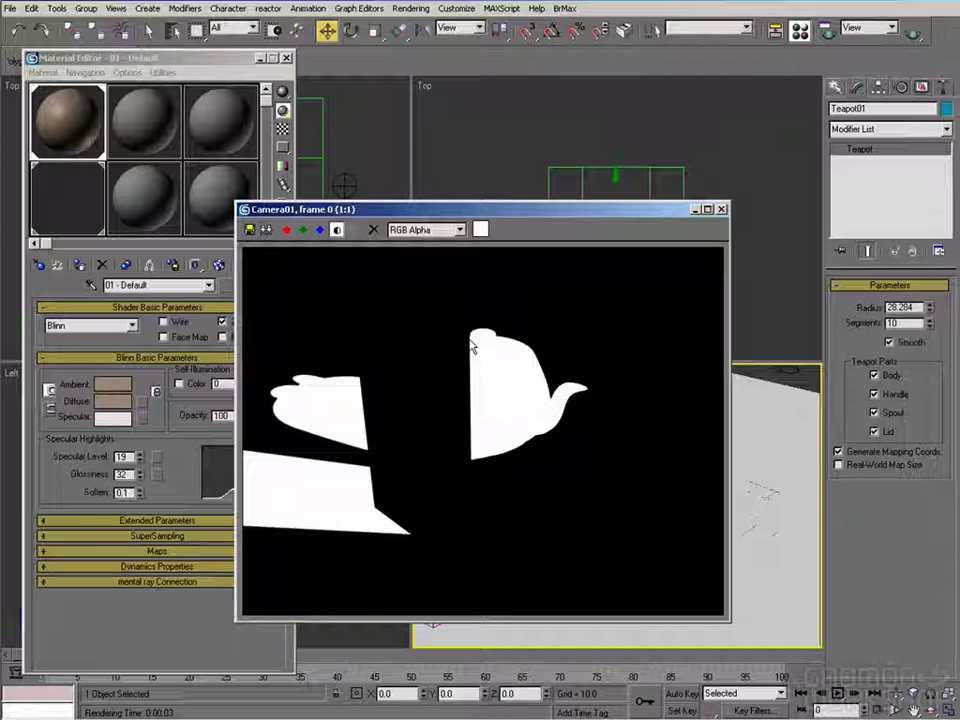
pyautogui.click(338, 231)
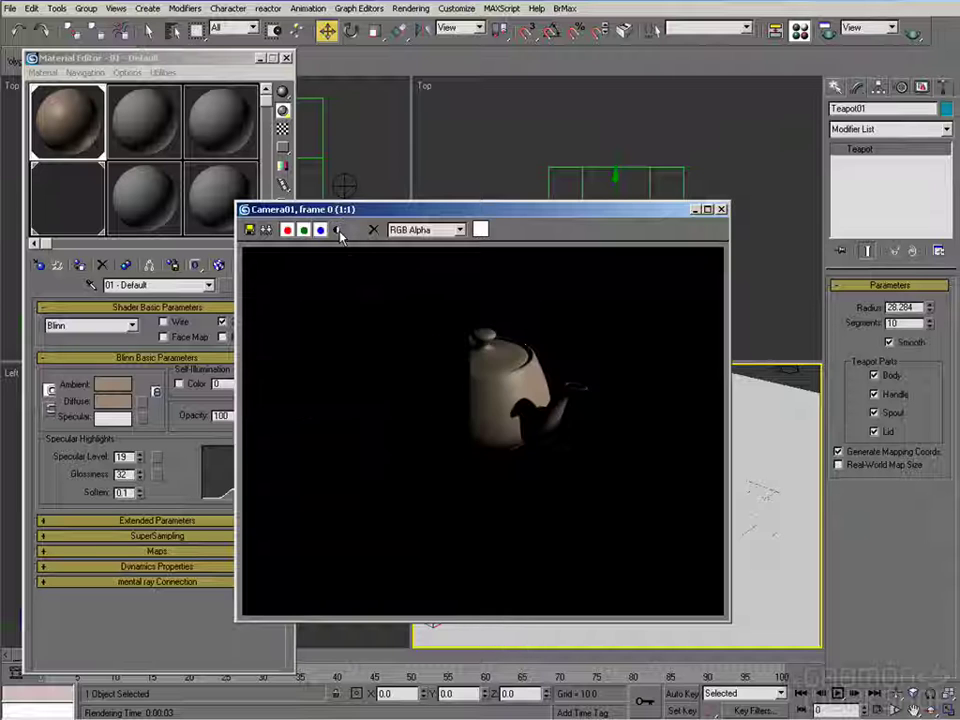
pyautogui.click(721, 210)
# Turn off Receive Shadows and Affect Alpha in the Matte/Shadow material, then re-render
pyautogui.click(76, 195)
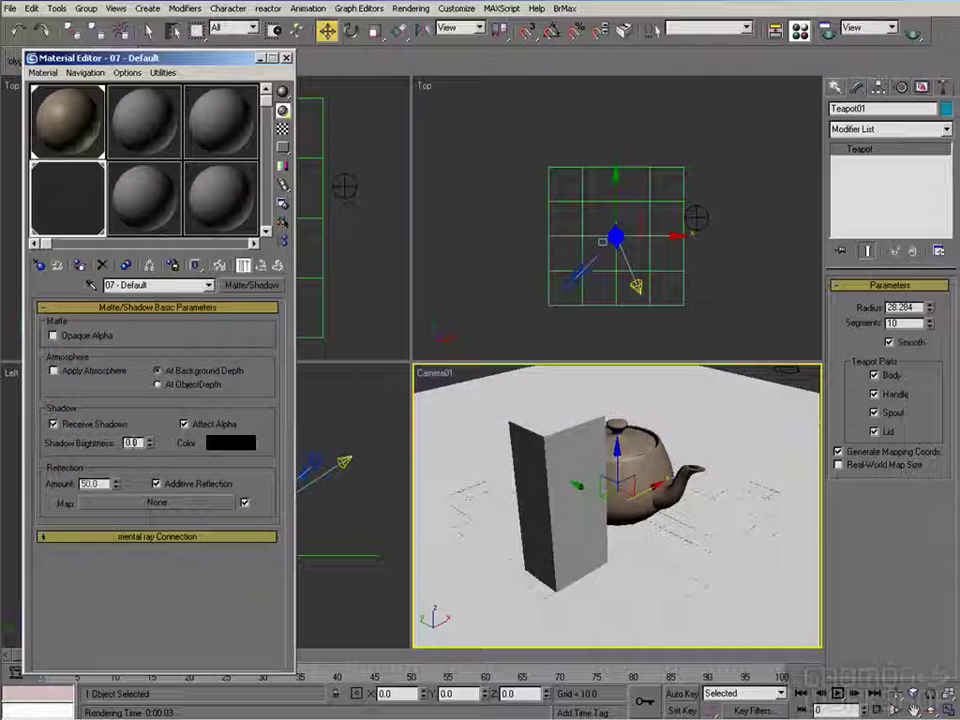
pyautogui.click(53, 424)
pyautogui.click(183, 424)
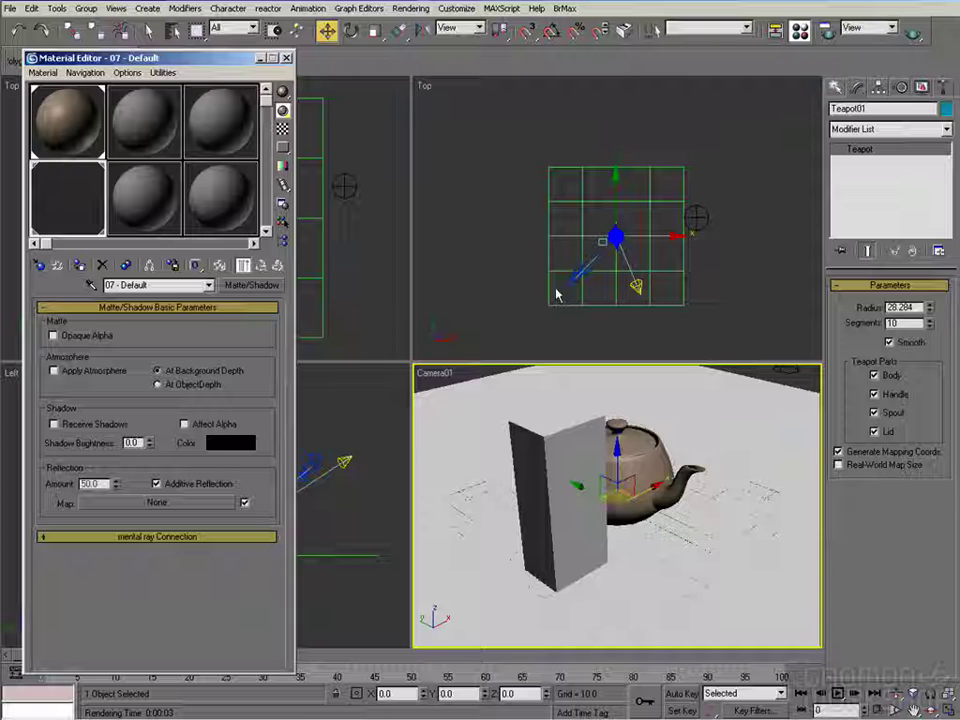
pyautogui.click(913, 33)
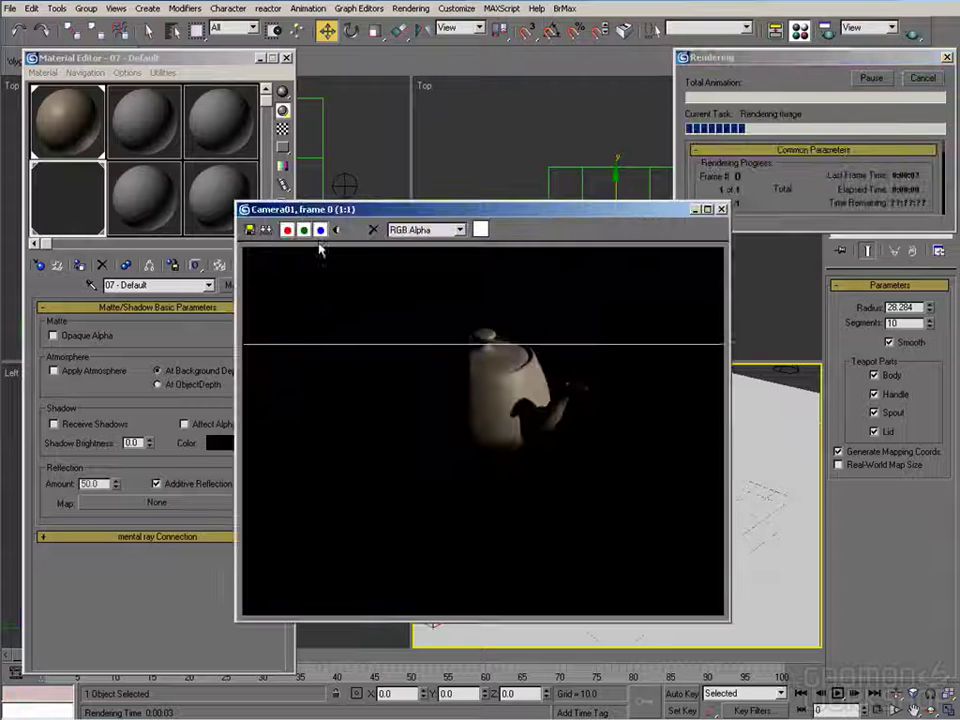
pyautogui.click(337, 230)
pyautogui.click(337, 230)
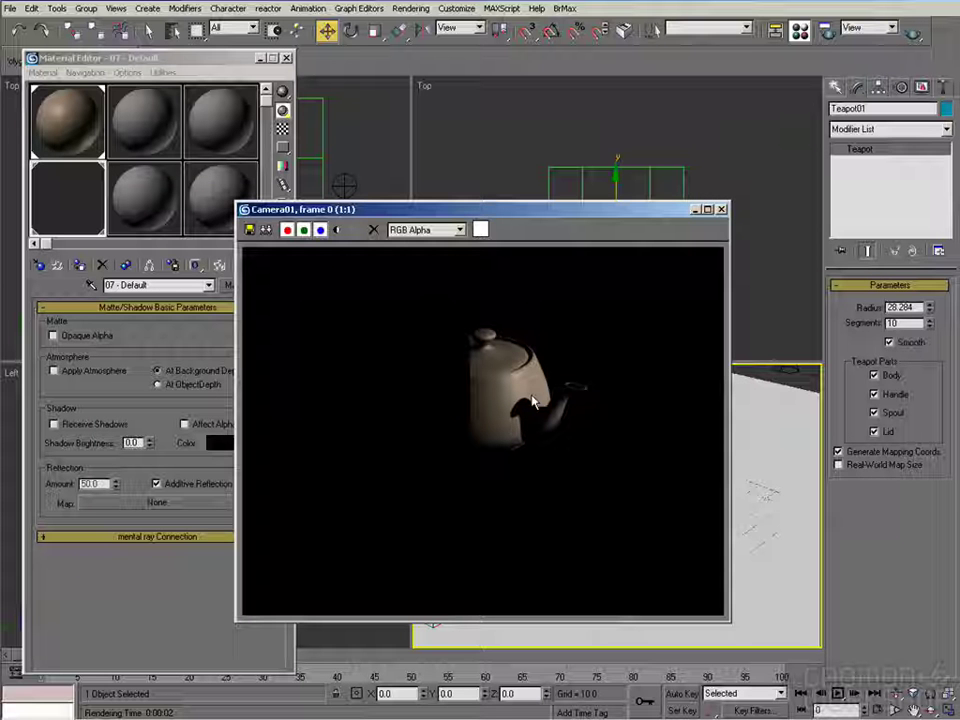
# Save the render over Tea_Key_.tga as a Targa image
pyautogui.click(249, 230)
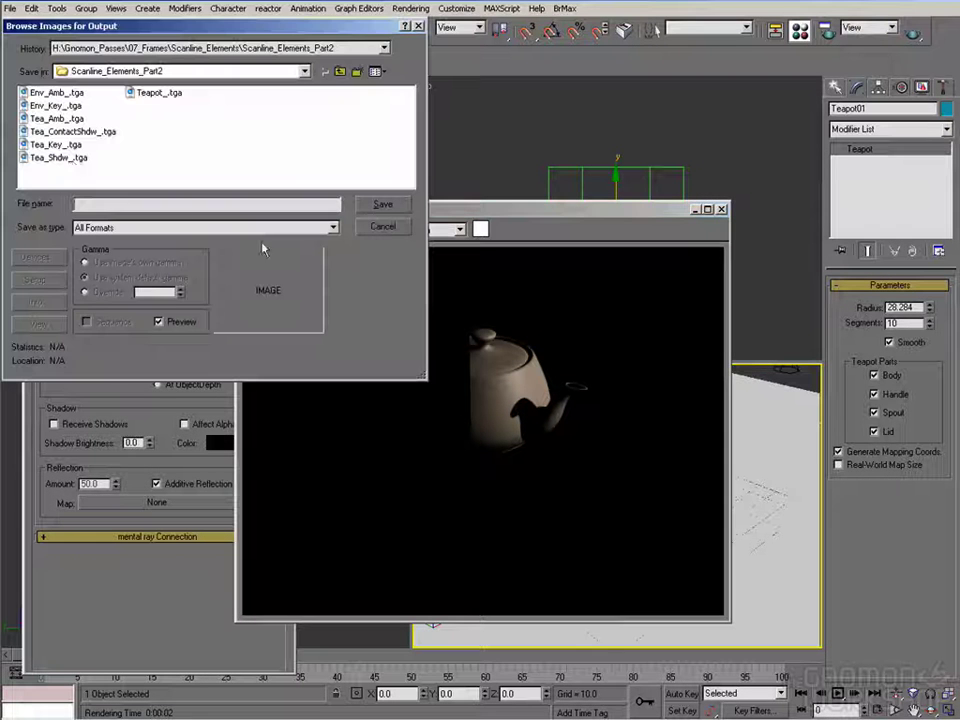
pyautogui.click(56, 144)
pyautogui.click(383, 204)
pyautogui.click(448, 397)
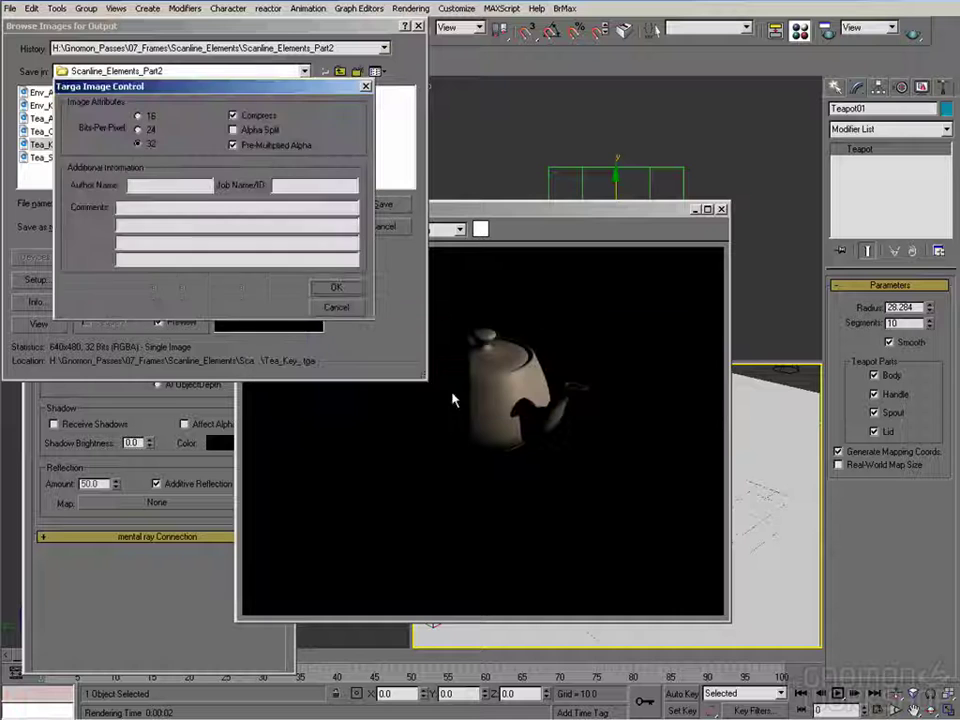
pyautogui.click(338, 288)
pyautogui.moveTo(620, 212); pyautogui.dragTo(436, 250)
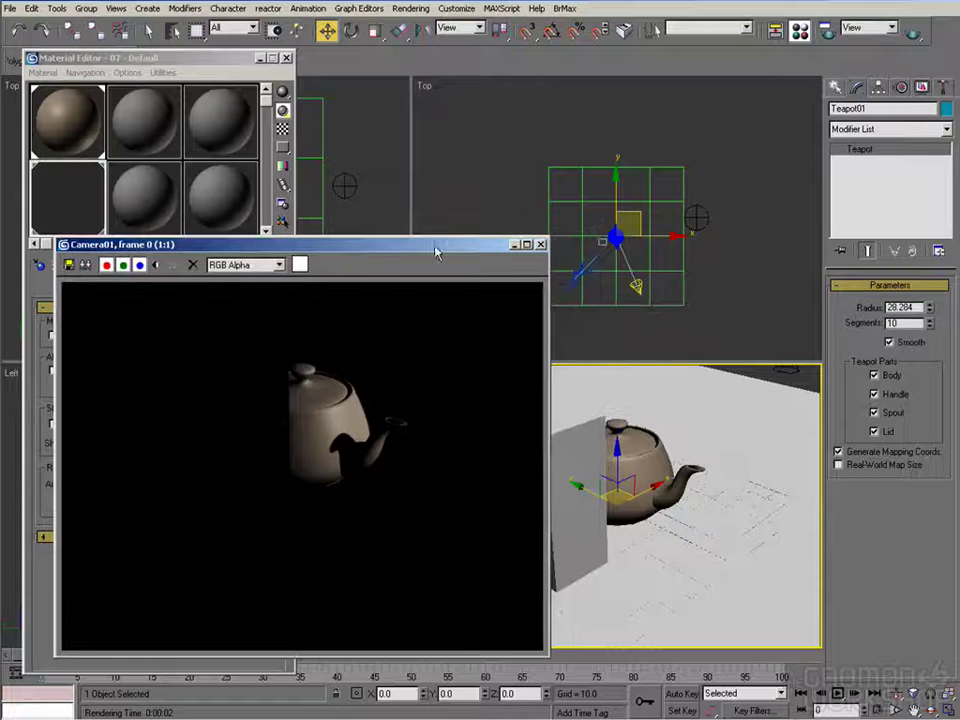
# Check the key spotlight and skylight, then close the old render window
pyautogui.click(637, 283)
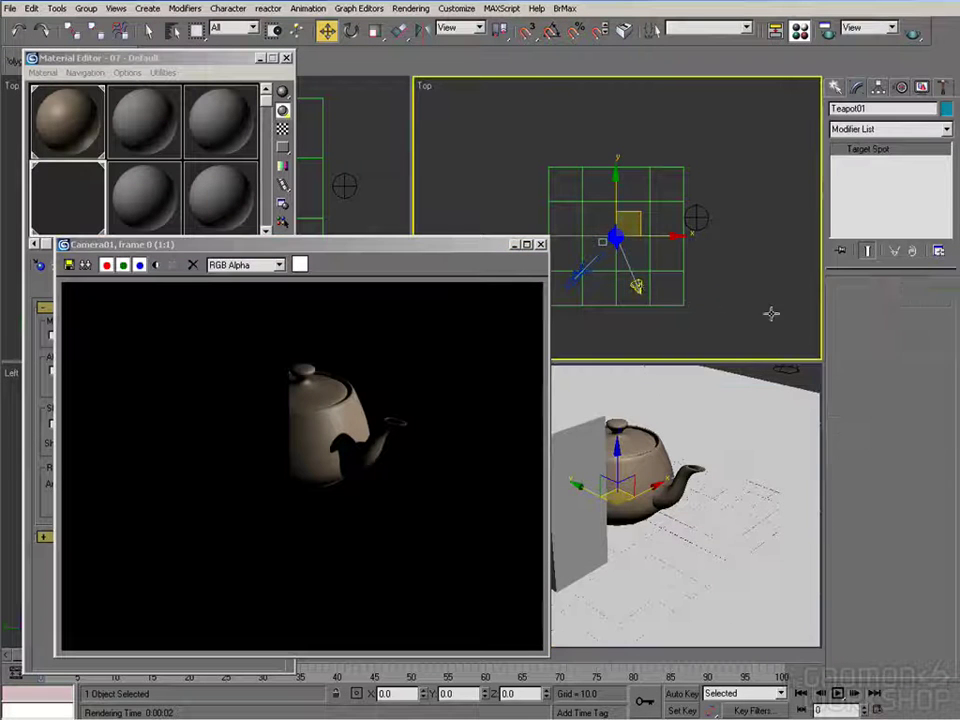
pyautogui.click(697, 217)
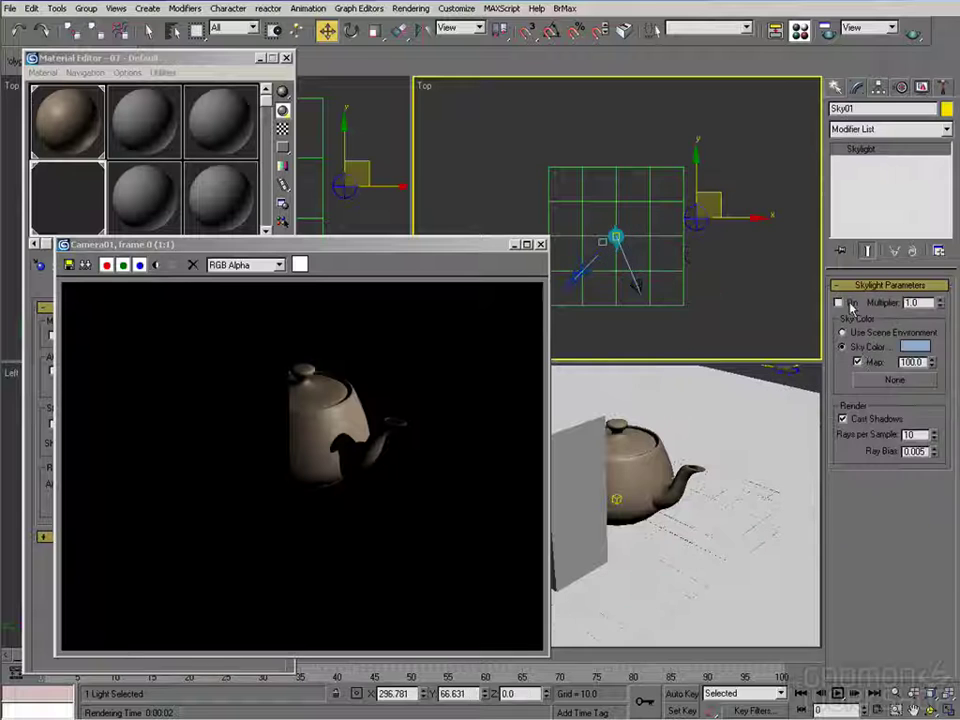
pyautogui.moveTo(479, 249); pyautogui.dragTo(508, 229)
pyautogui.rightClick(681, 392)
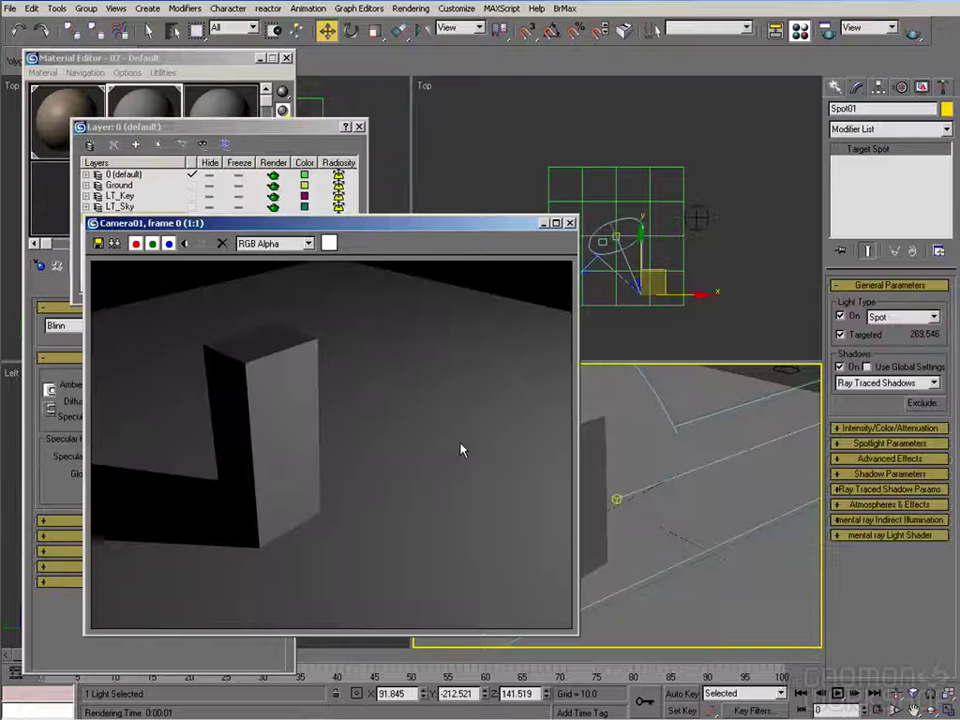
pyautogui.moveTo(326, 227); pyautogui.dragTo(353, 228)
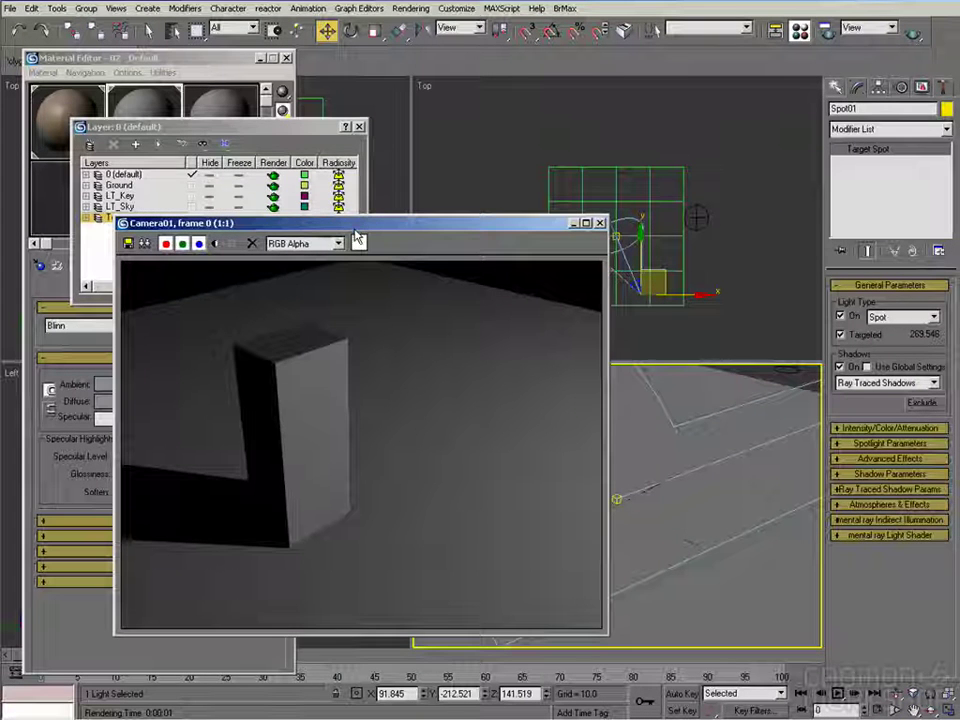
pyautogui.moveTo(365, 229); pyautogui.dragTo(392, 237)
pyautogui.click(627, 229)
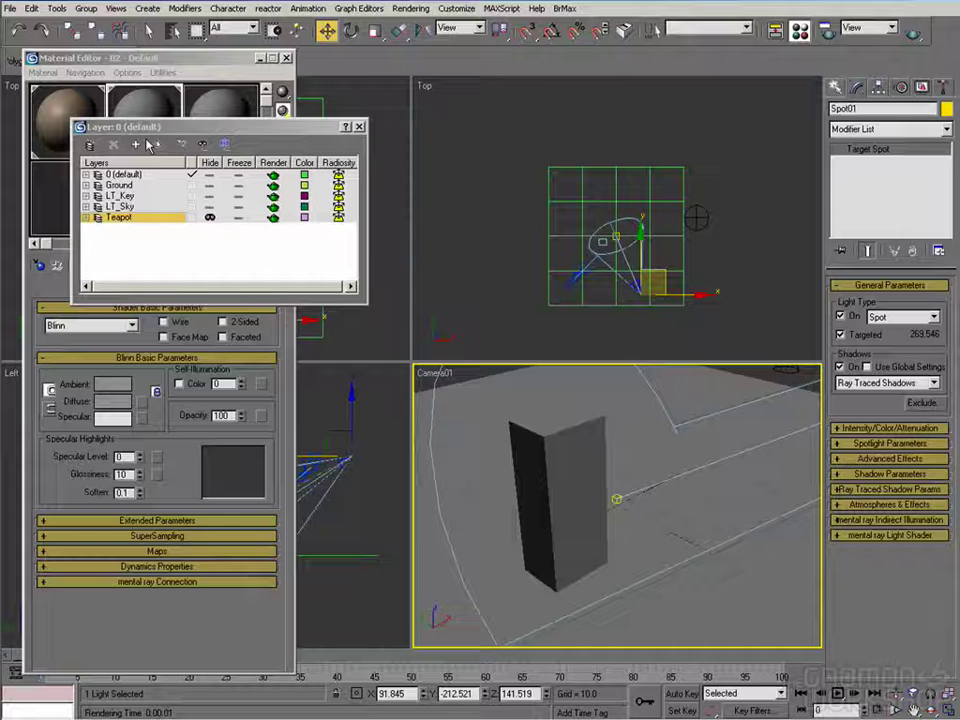
# Unhide the Teapot layer in the Layer Manager and review the teapot's object properties
pyautogui.moveTo(230, 127); pyautogui.dragTo(343, 130)
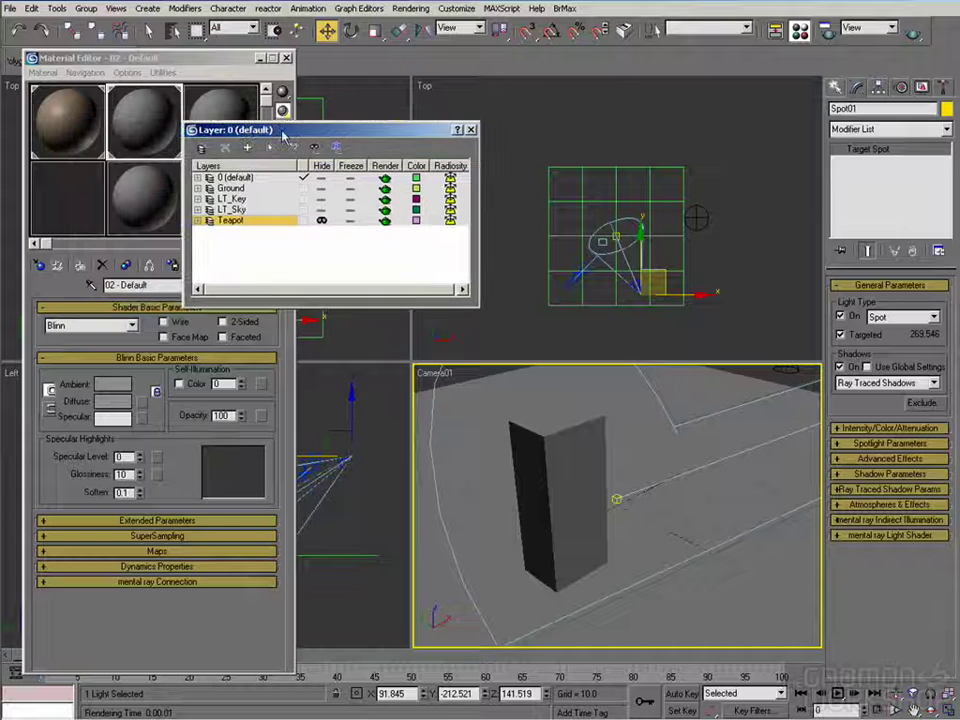
pyautogui.click(321, 222)
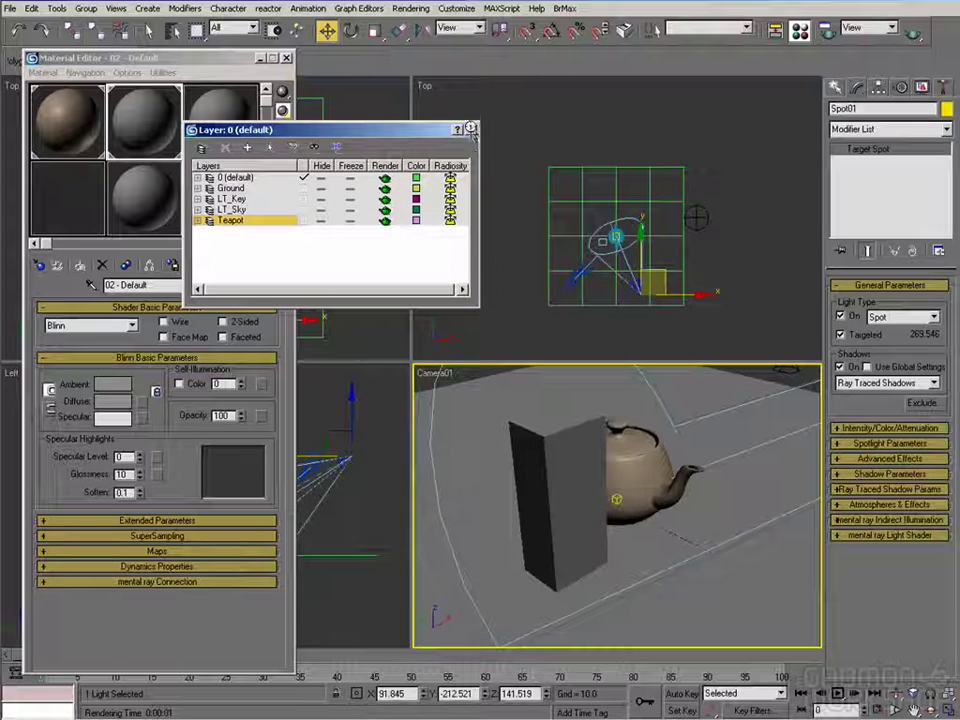
pyautogui.click(472, 129)
pyautogui.click(631, 446)
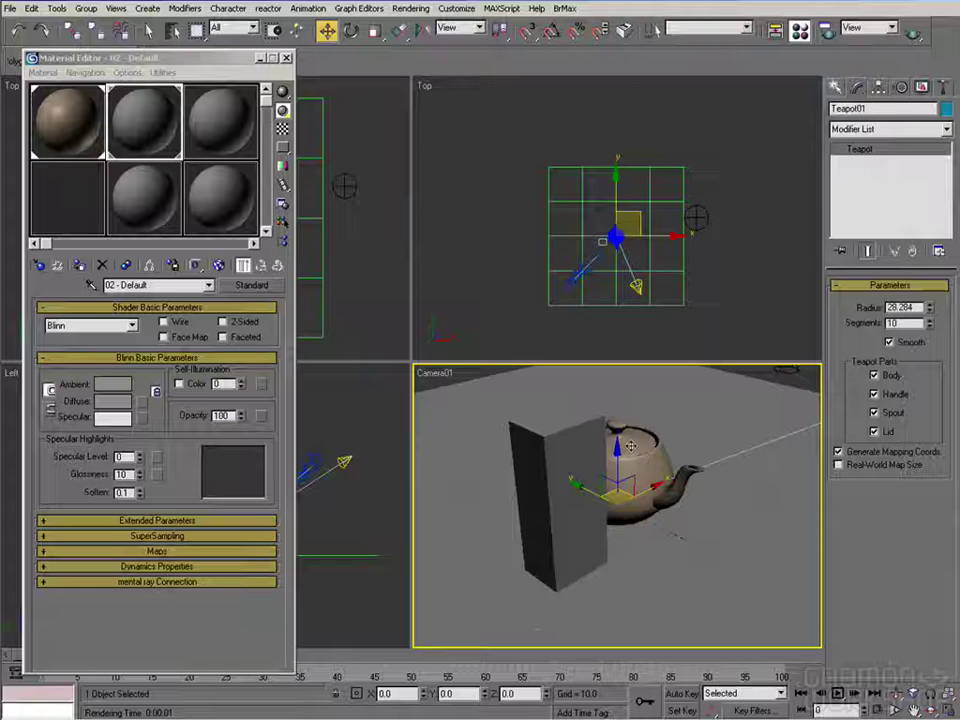
pyautogui.rightClick(629, 449)
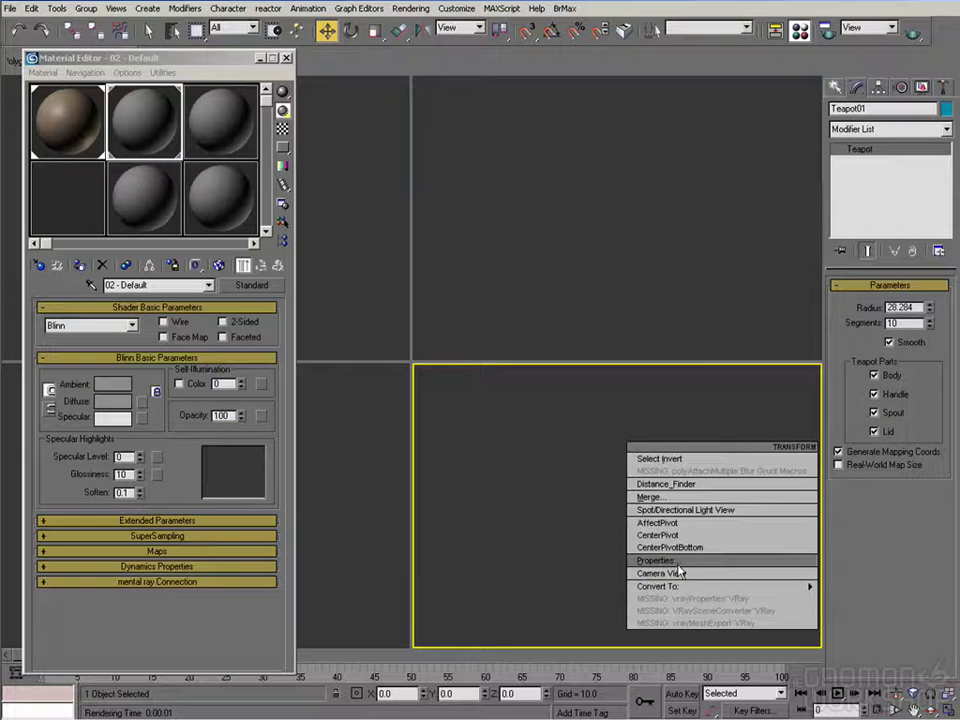
pyautogui.click(660, 560)
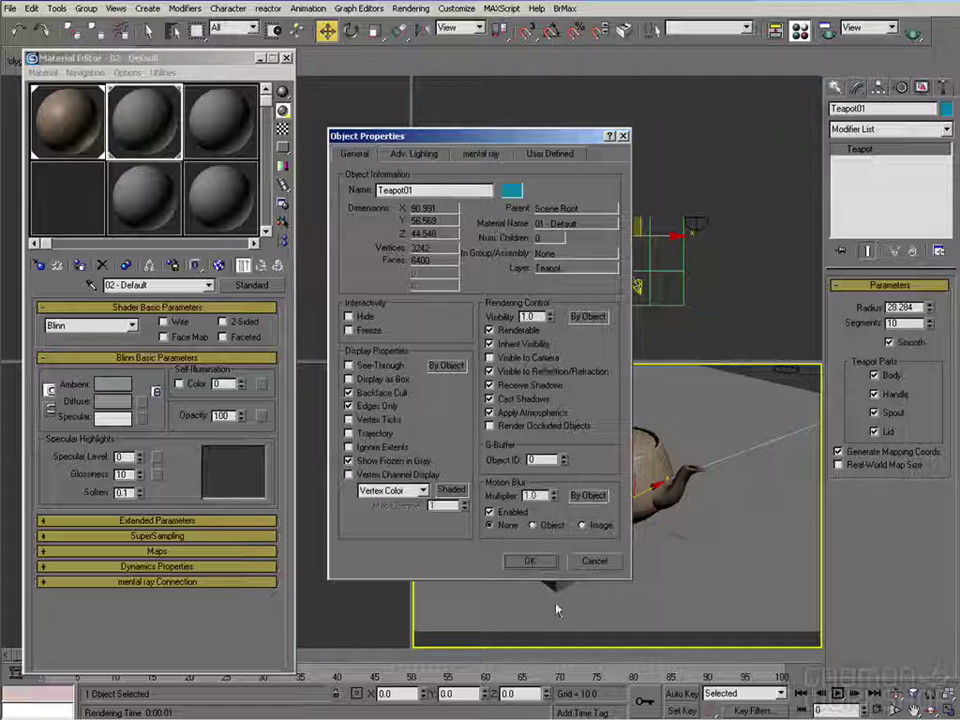
pyautogui.click(531, 562)
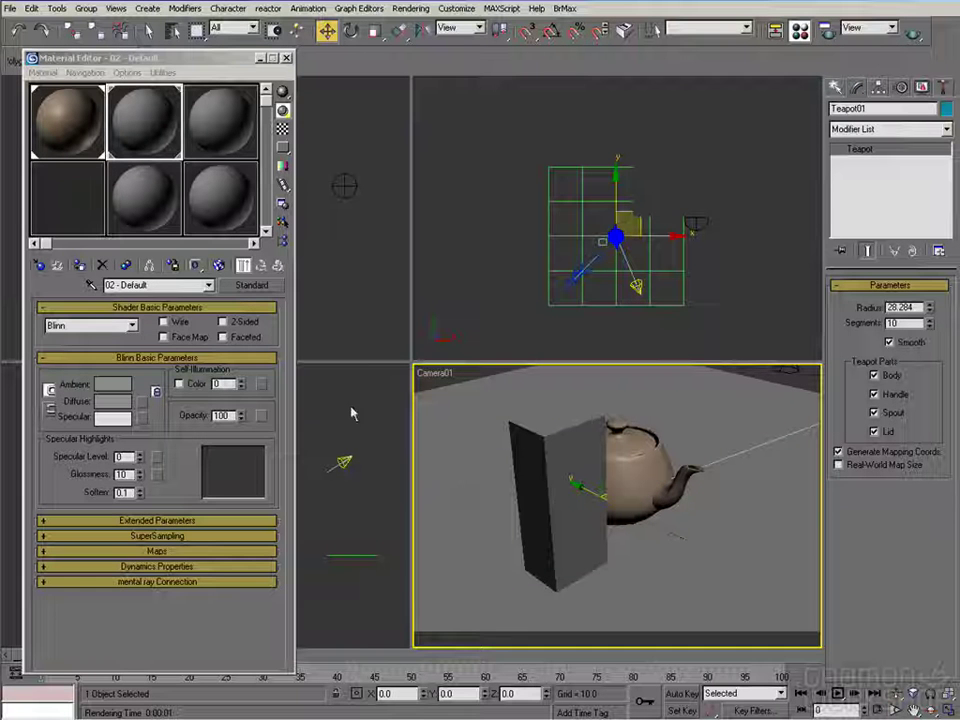
# Assign Matte/Shadow 07 - Default to the ground plane and wall, receiving shadows and affecting alpha
pyautogui.click(40, 203)
pyautogui.moveTo(523, 133); pyautogui.dragTo(608, 241)
pyautogui.click(79, 265)
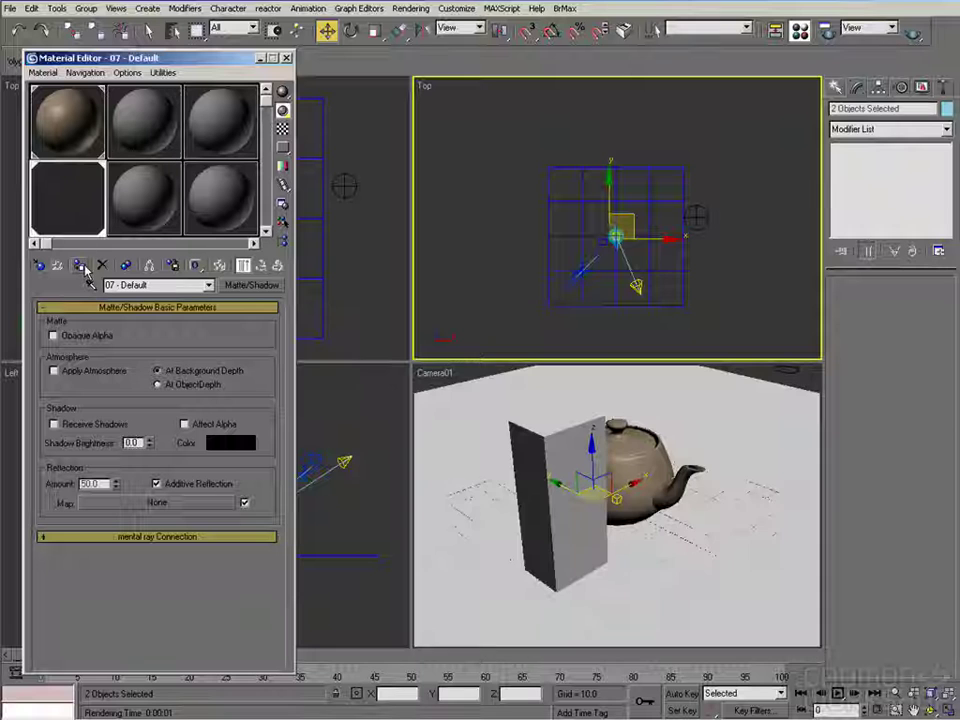
pyautogui.click(90, 425)
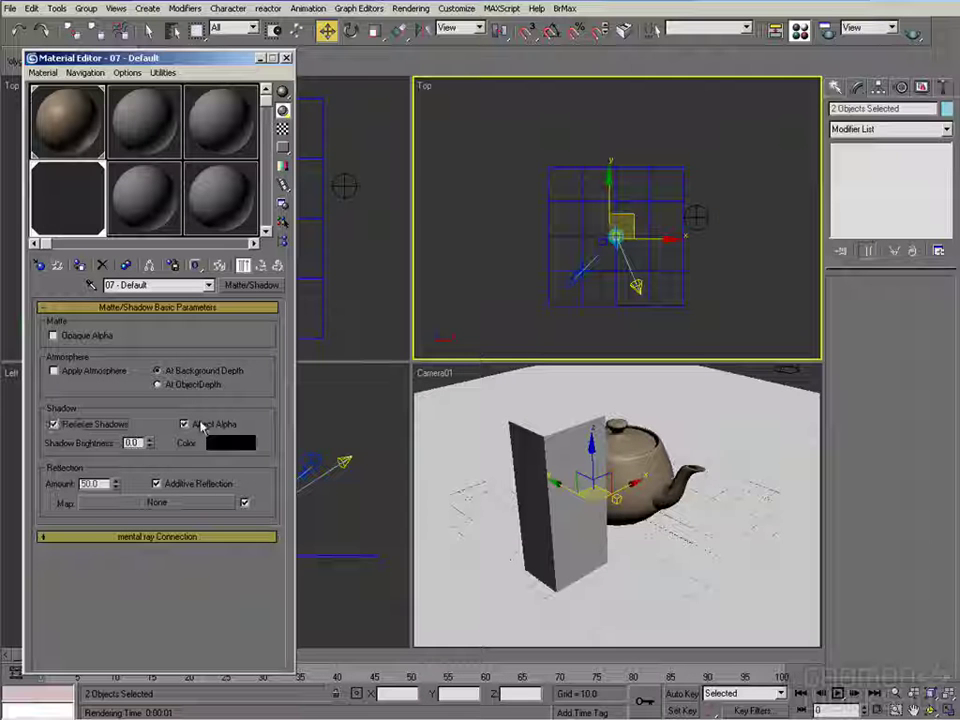
pyautogui.rightClick(476, 456)
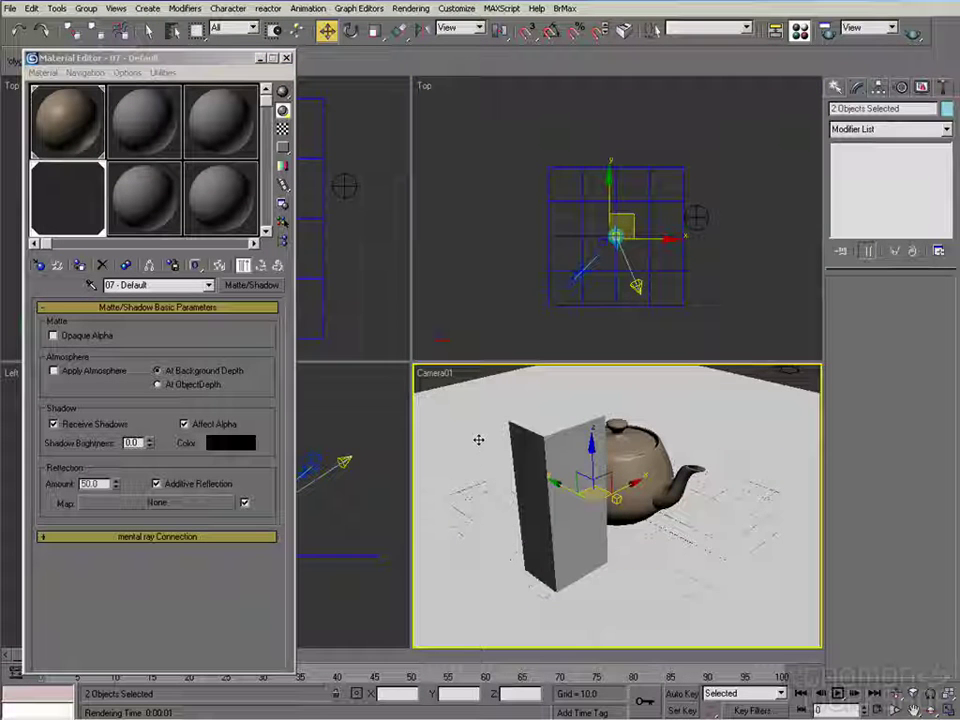
# Render the camera view and inspect its alpha channel
pyautogui.click(913, 35)
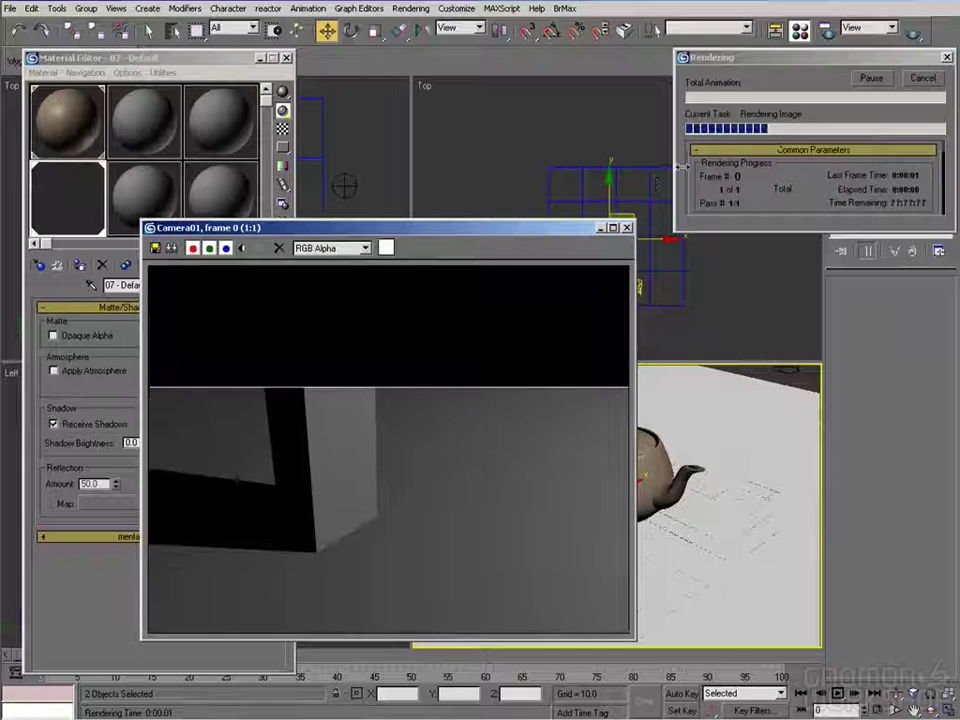
pyautogui.click(243, 249)
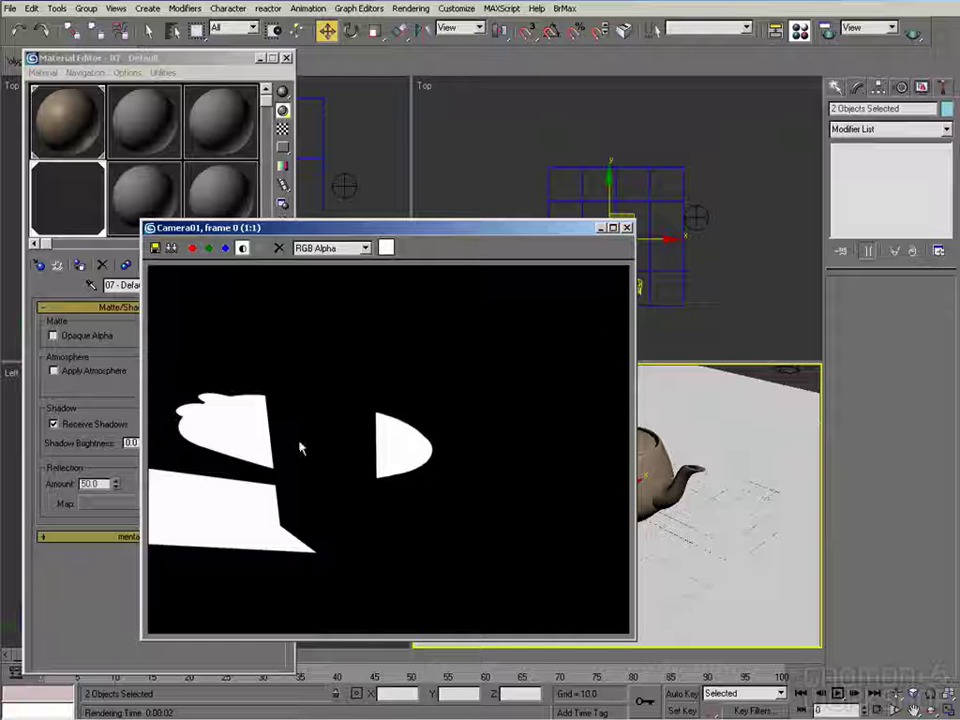
pyautogui.click(245, 248)
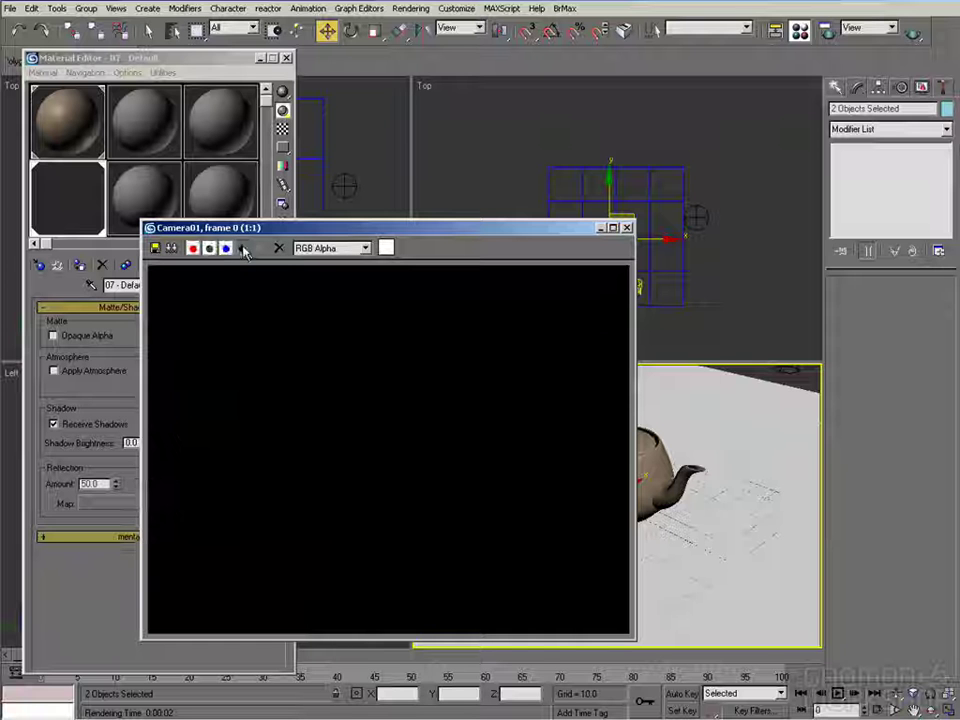
pyautogui.moveTo(435, 229); pyautogui.dragTo(344, 255)
# Turn off Cast Shadows for both ground objects, re-render, and check the alpha
pyautogui.rightClick(430, 148)
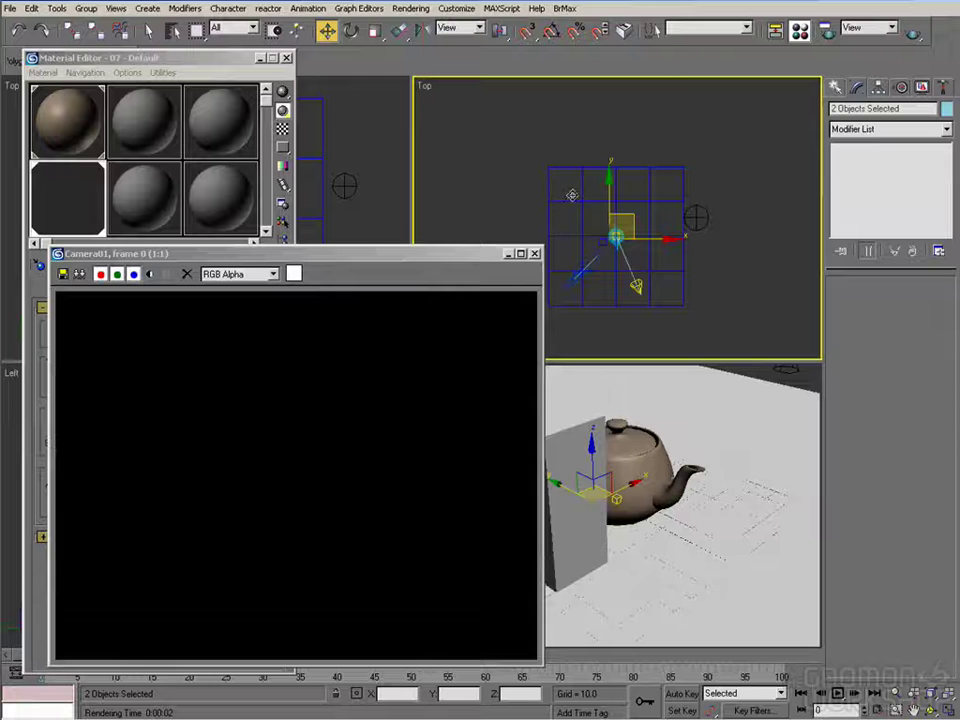
pyautogui.rightClick(568, 220)
pyautogui.click(610, 342)
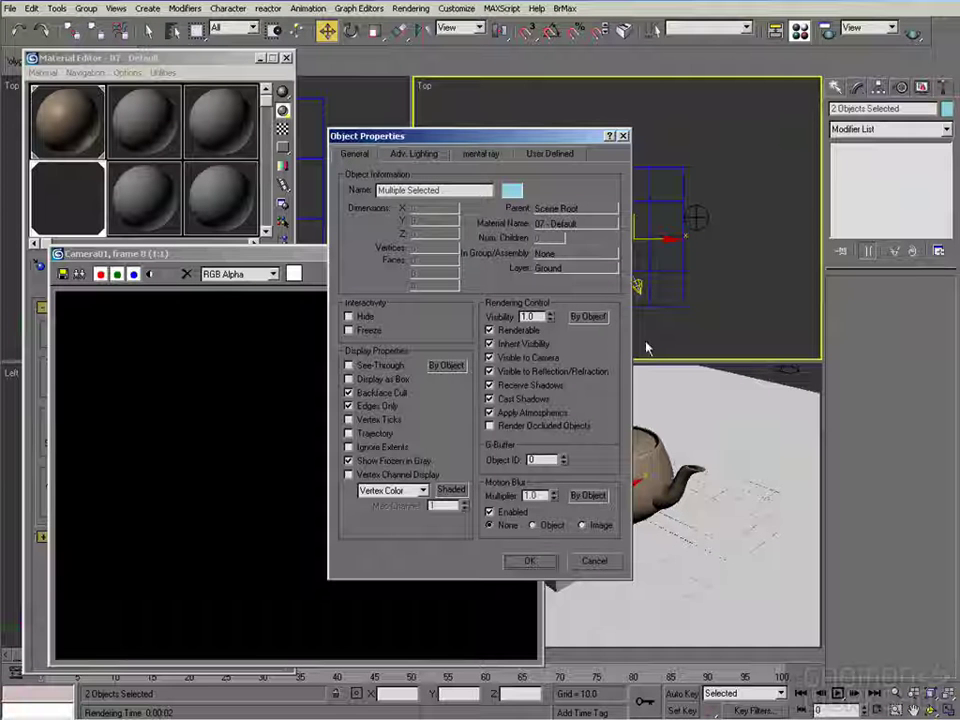
pyautogui.click(504, 398)
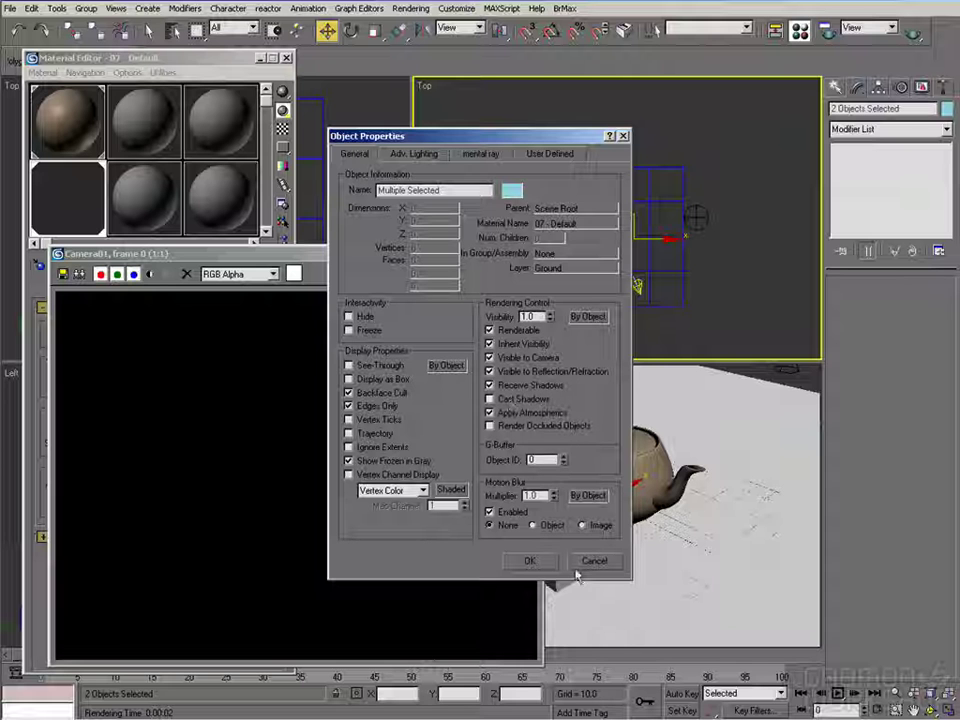
pyautogui.click(539, 563)
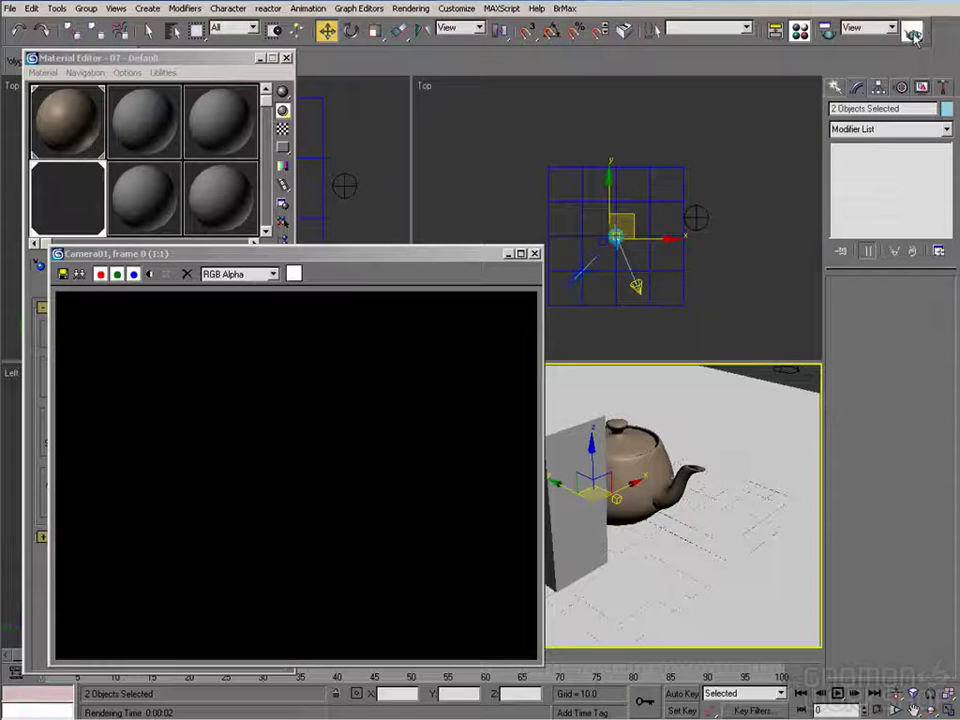
pyautogui.hotkey('shift', 'q')
pyautogui.click(150, 273)
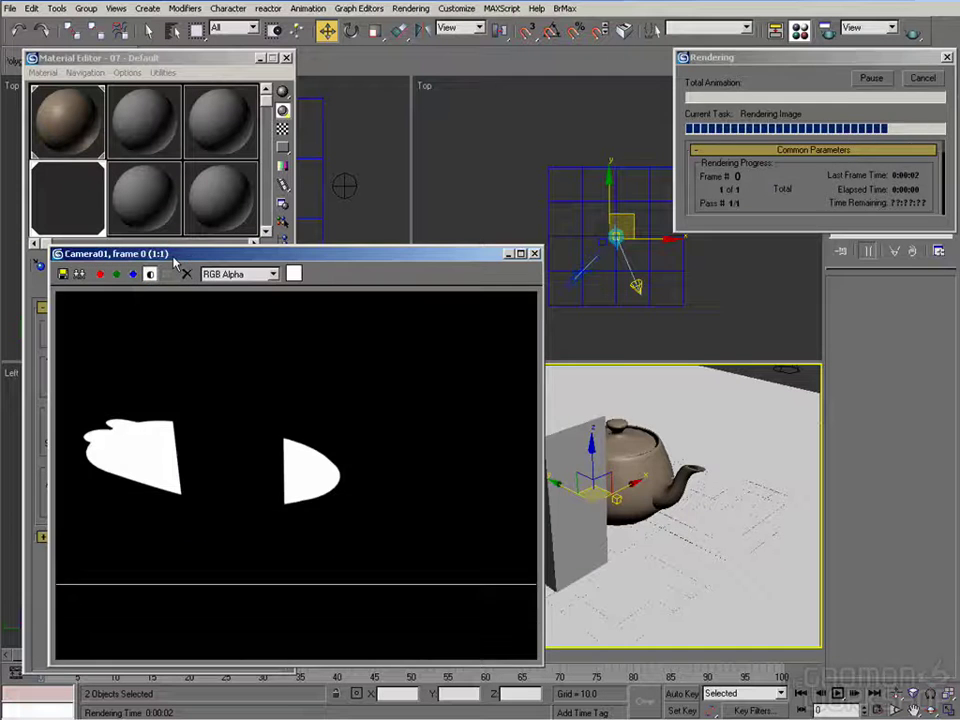
pyautogui.moveTo(195, 257); pyautogui.dragTo(338, 227)
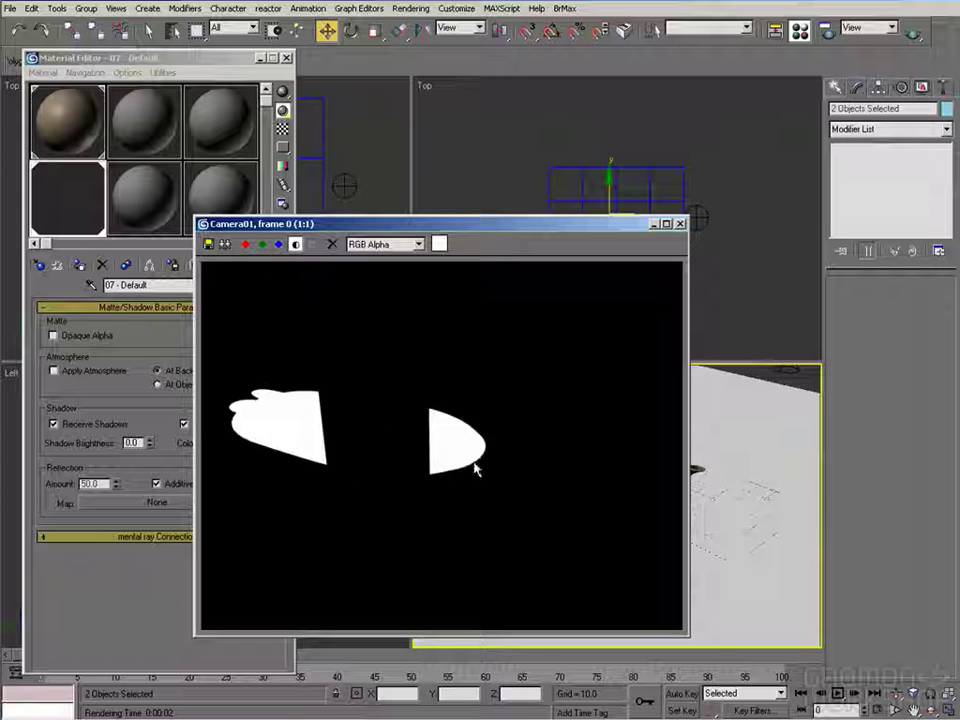
pyautogui.click(295, 244)
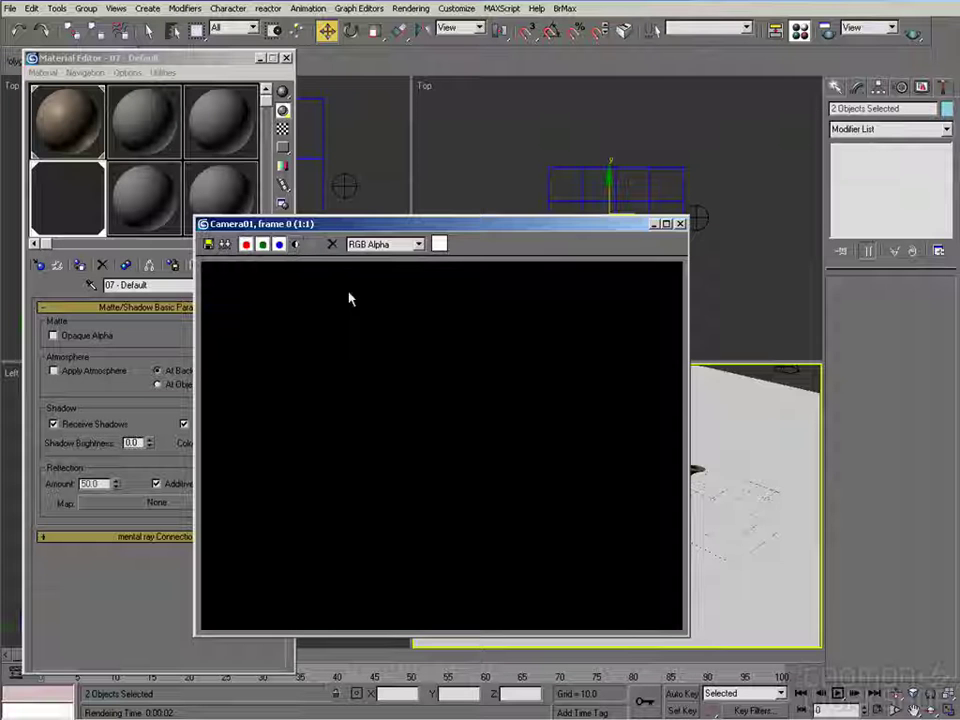
# Save the shadow-only render over Tea_Shdw_.tga and close the frame window
pyautogui.click(208, 244)
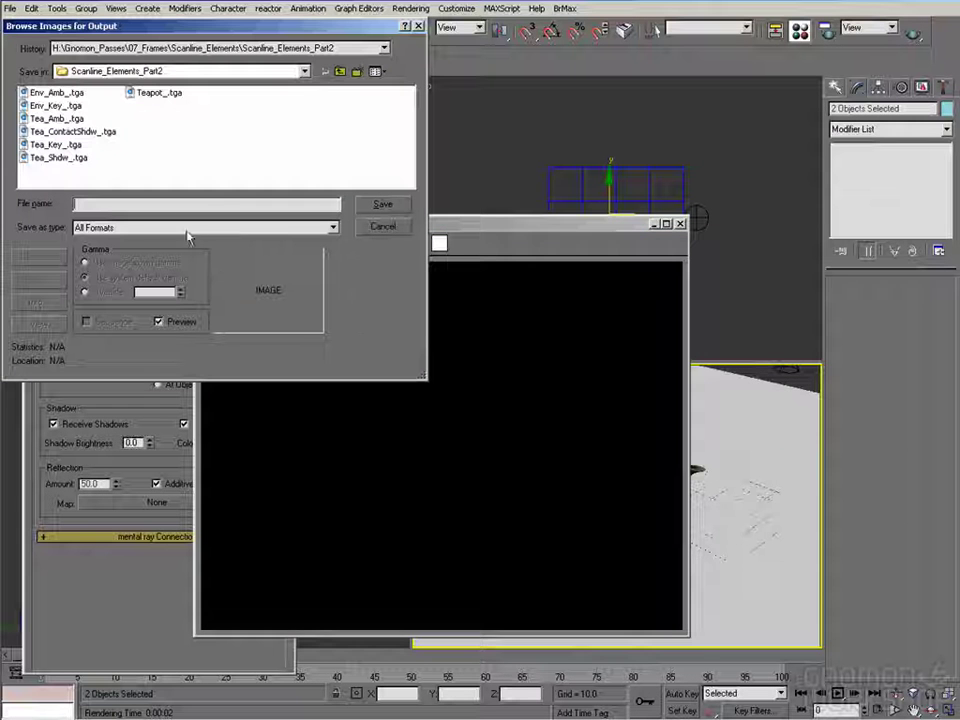
pyautogui.click(64, 159)
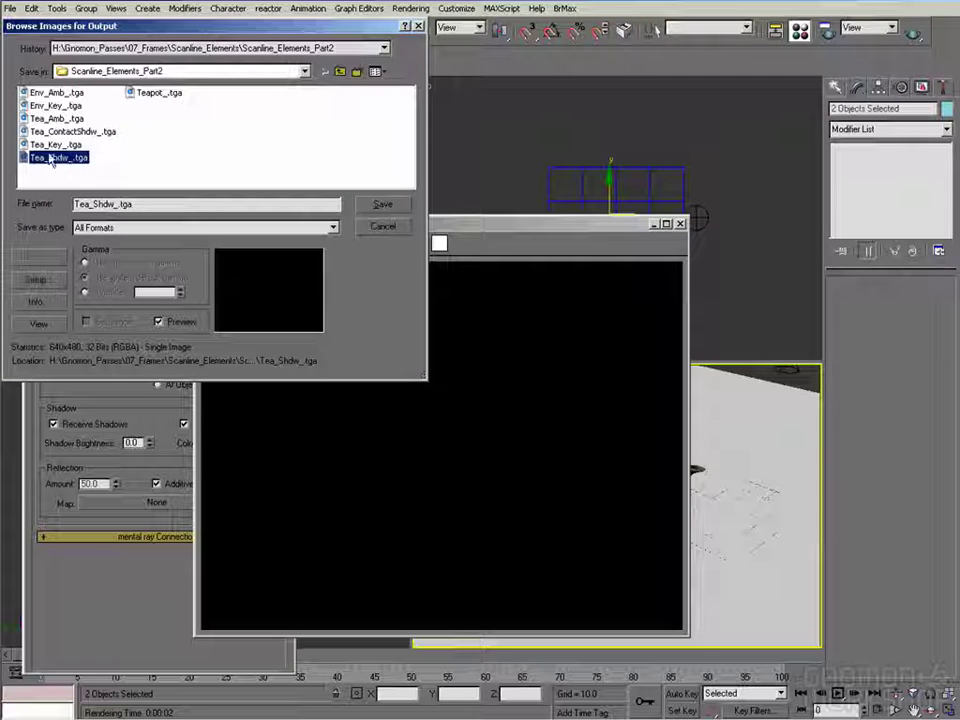
pyautogui.click(381, 206)
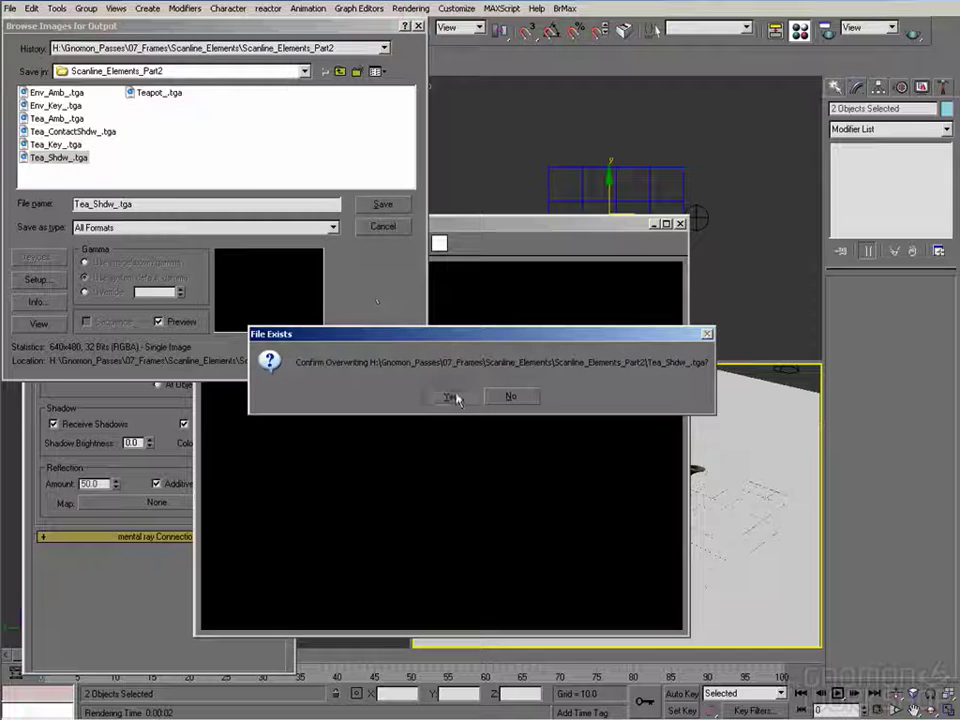
pyautogui.click(456, 397)
pyautogui.click(332, 288)
pyautogui.click(680, 224)
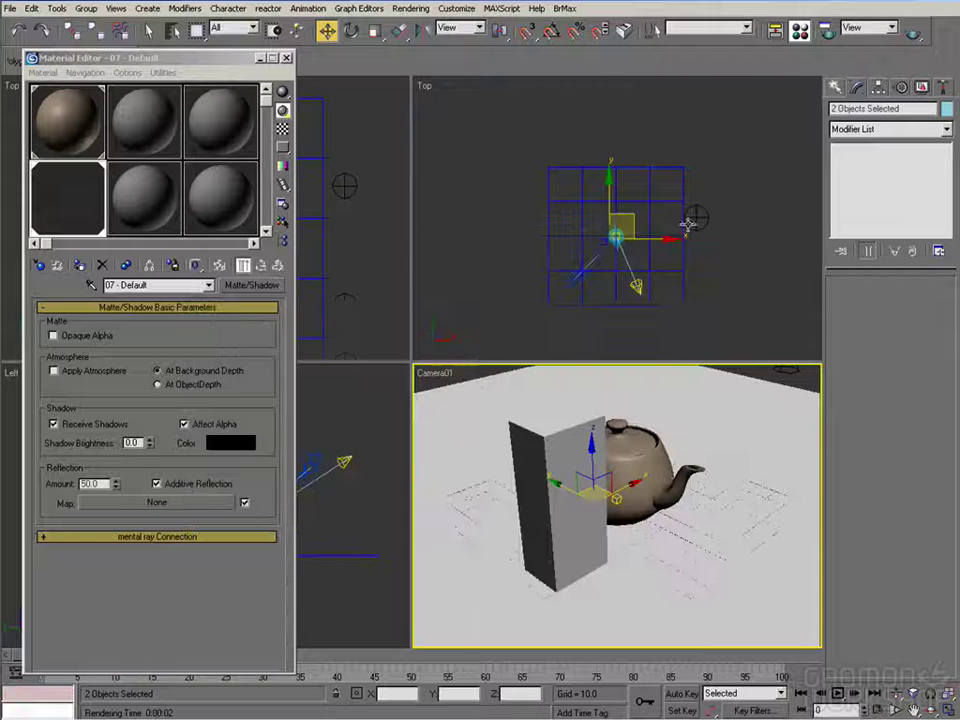
pyautogui.click(635, 288)
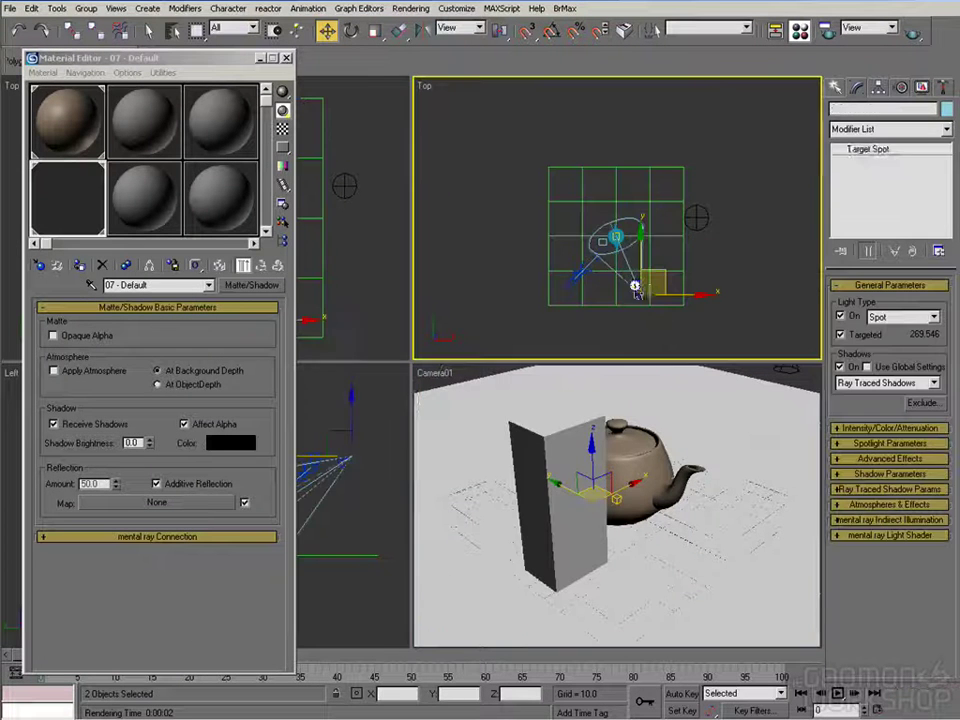
# Re-render the camera view and check its alpha channel
pyautogui.click(697, 216)
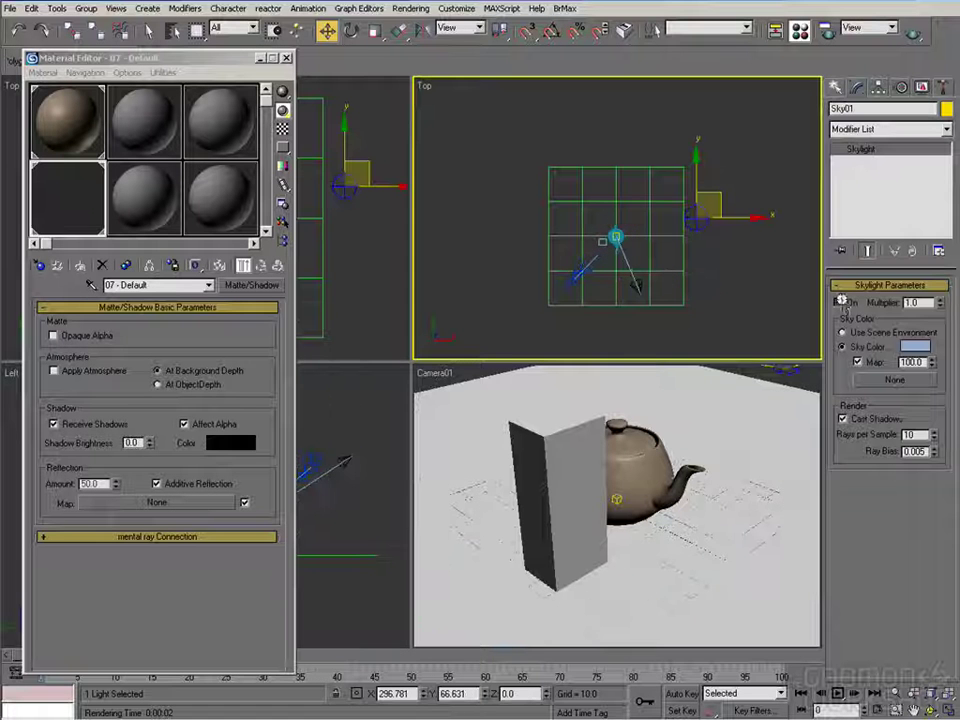
pyautogui.rightClick(705, 435)
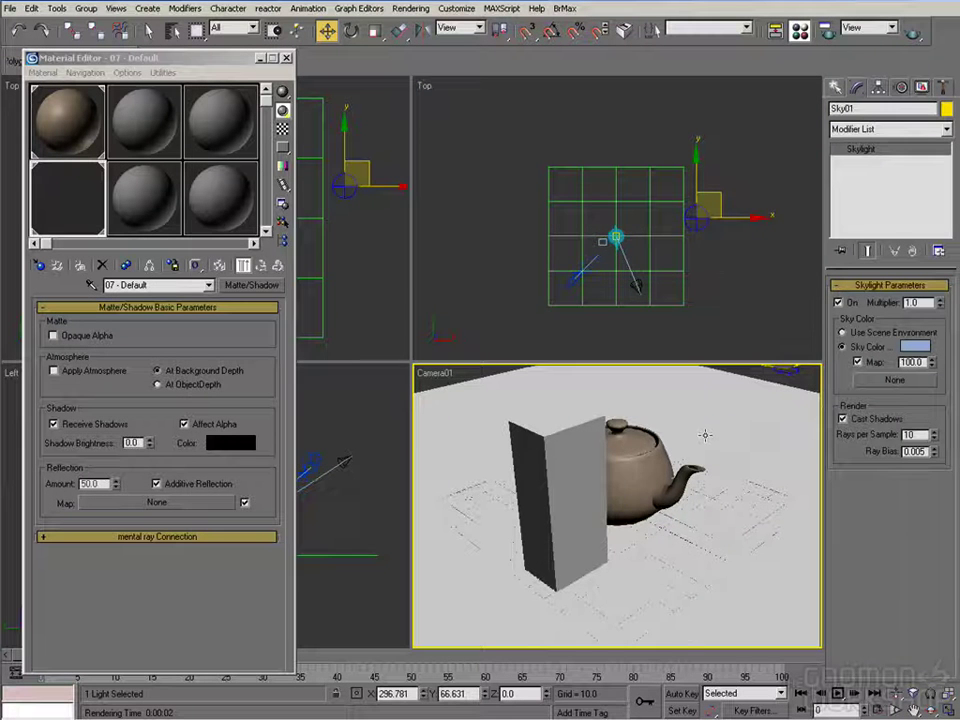
pyautogui.hotkey('shift', 'q')
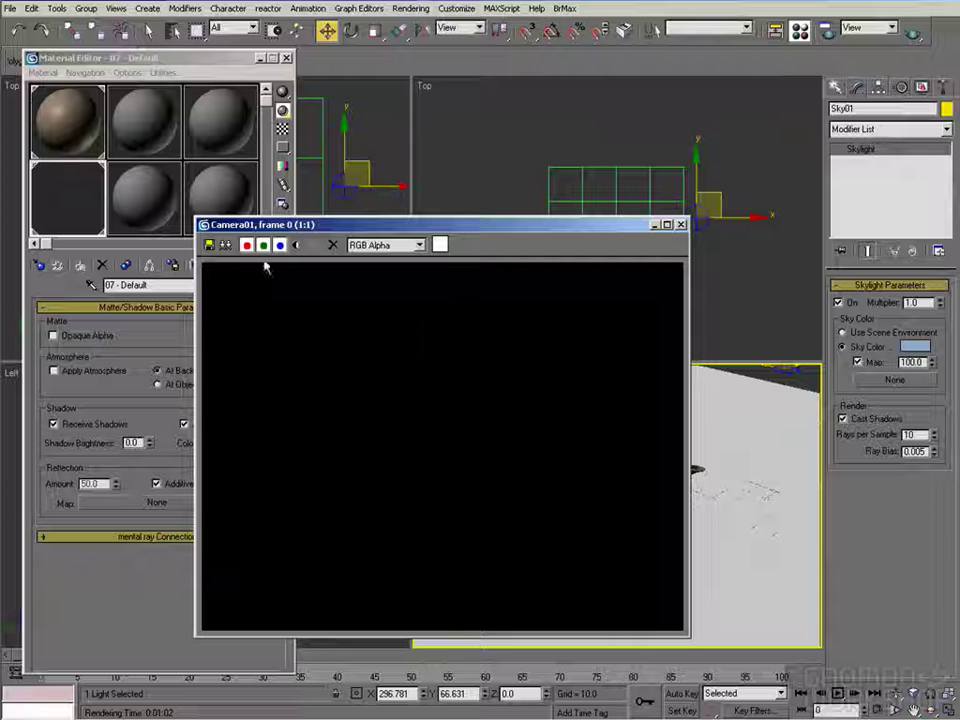
pyautogui.click(296, 245)
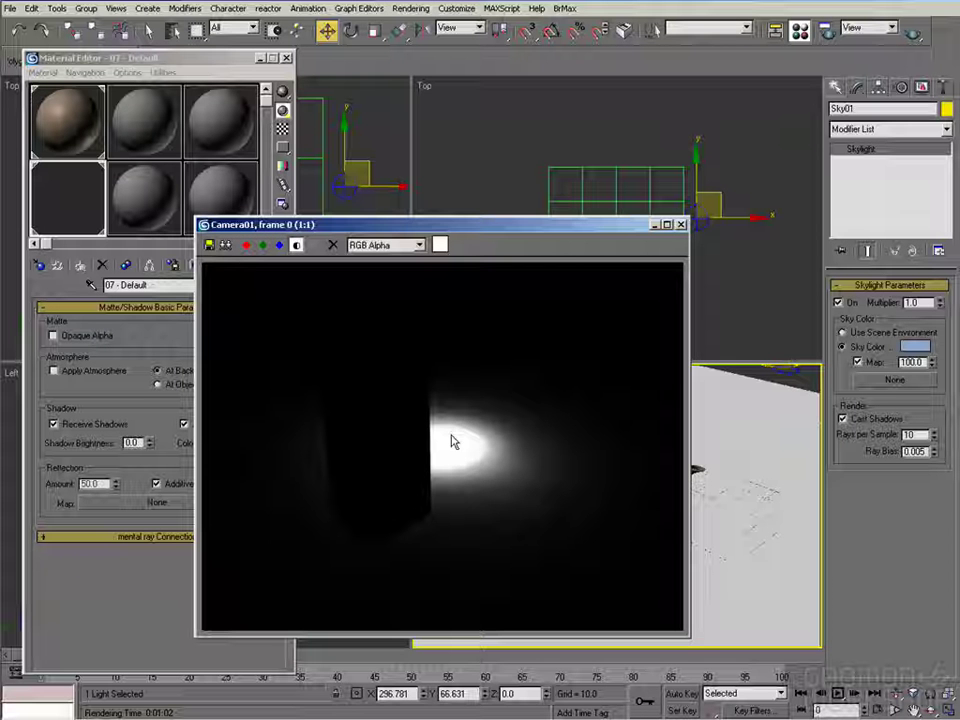
pyautogui.click(296, 245)
# Overwrite Tea_ContactShdw_.tga with the new Targa render and switch to Fusion
pyautogui.click(209, 245)
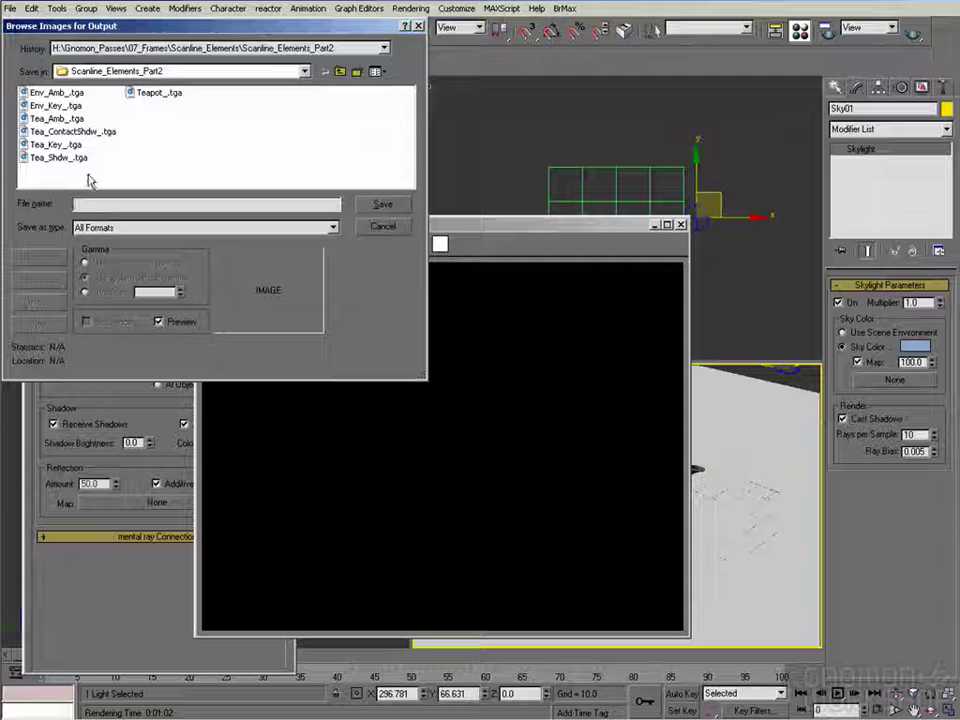
pyautogui.doubleClick(73, 131)
pyautogui.click(453, 397)
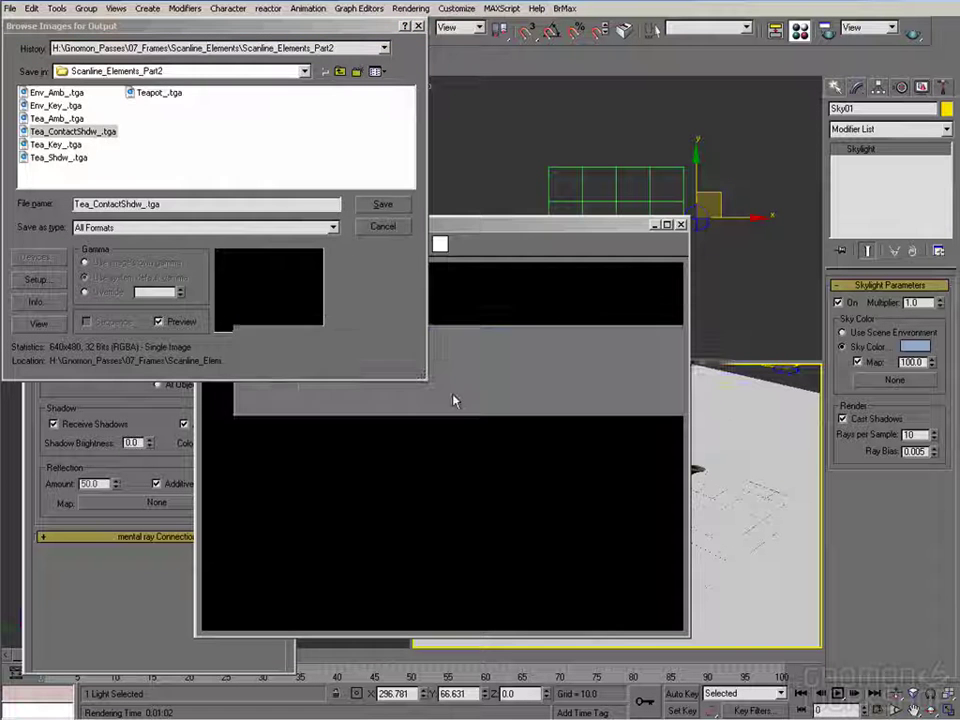
pyautogui.click(325, 289)
pyautogui.moveTo(250, 705)
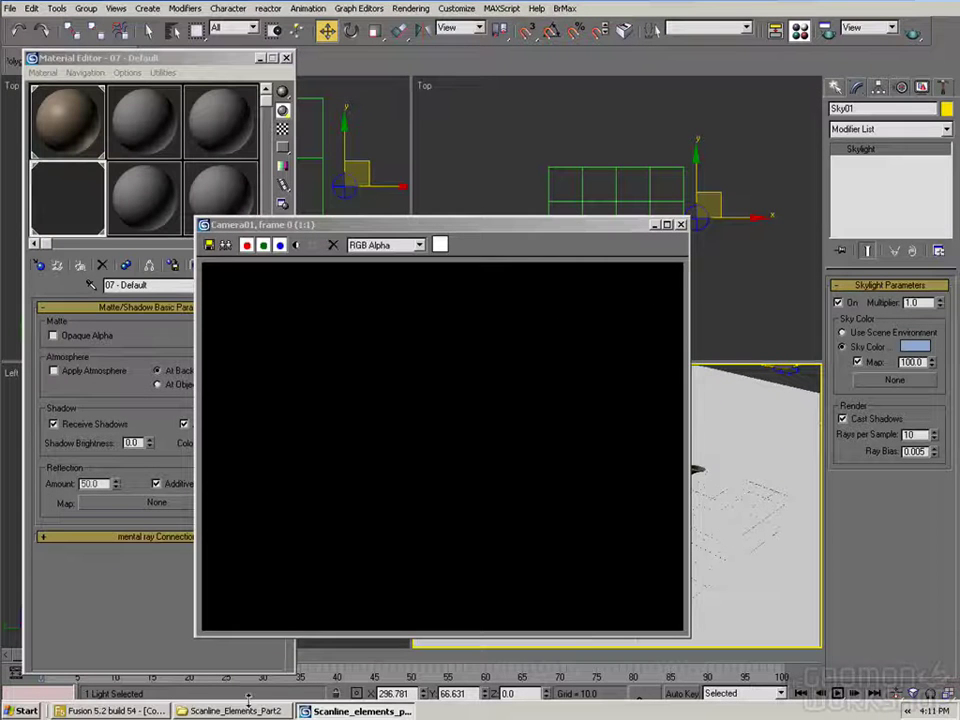
pyautogui.click(131, 711)
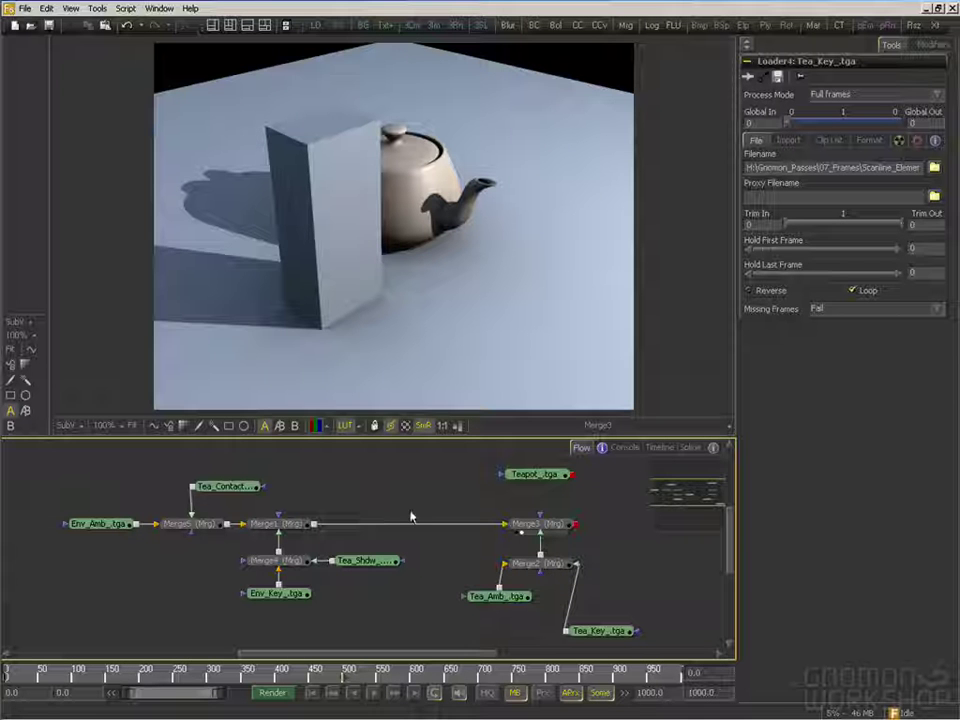
# Move the Tea_Contact loader up and preview Merge5, Merge4 and the Merge3 composite
pyautogui.scroll(-1, 434, 509)
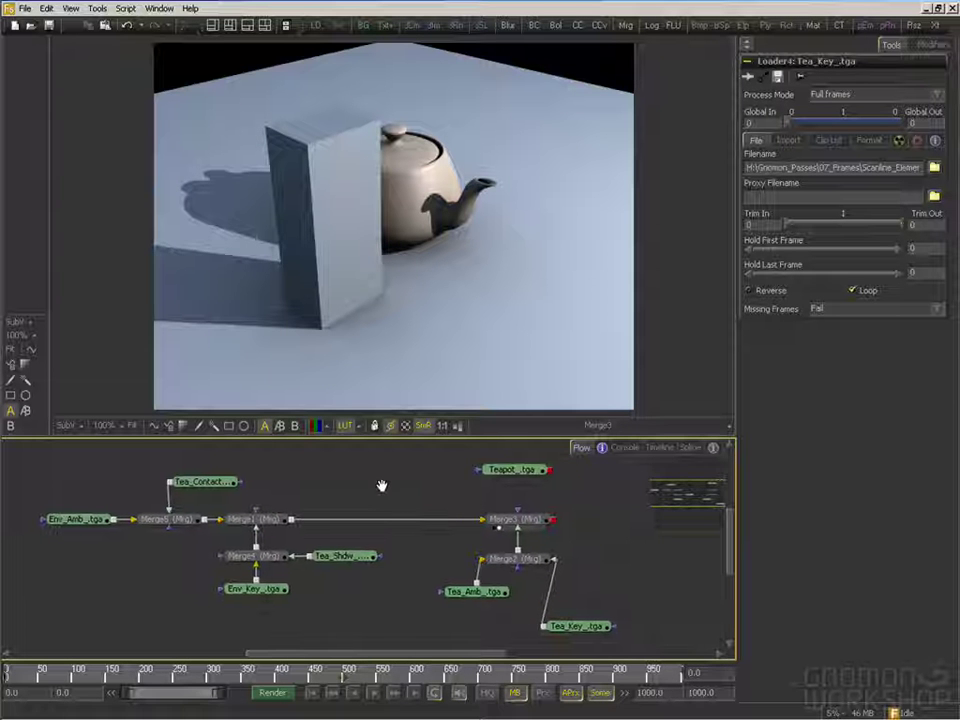
pyautogui.click(661, 153)
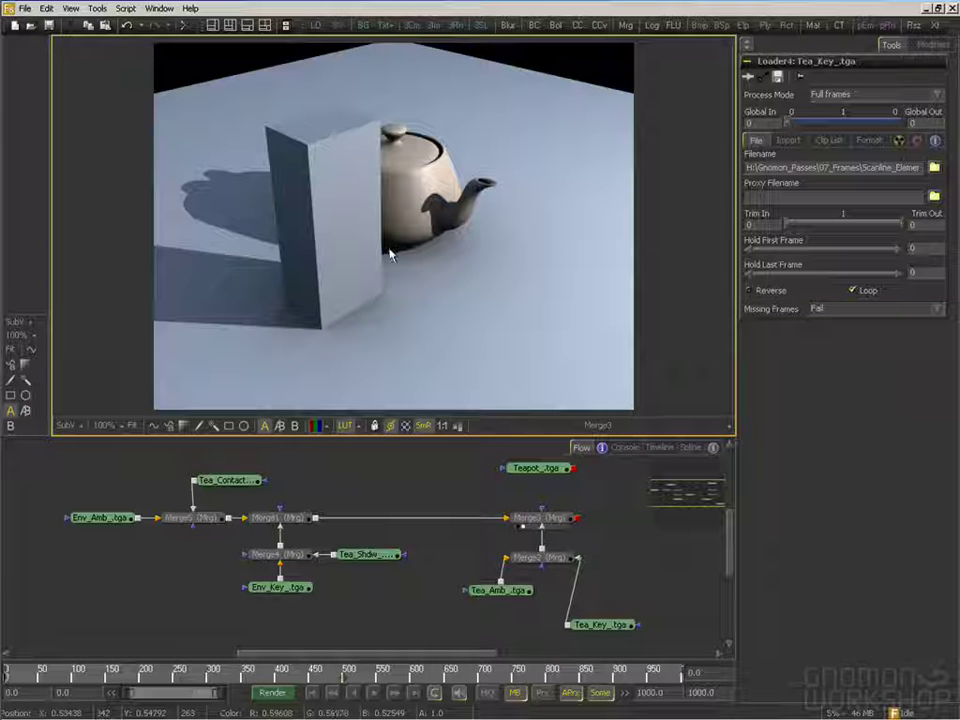
pyautogui.click(250, 481)
pyautogui.moveTo(262, 488); pyautogui.dragTo(249, 326)
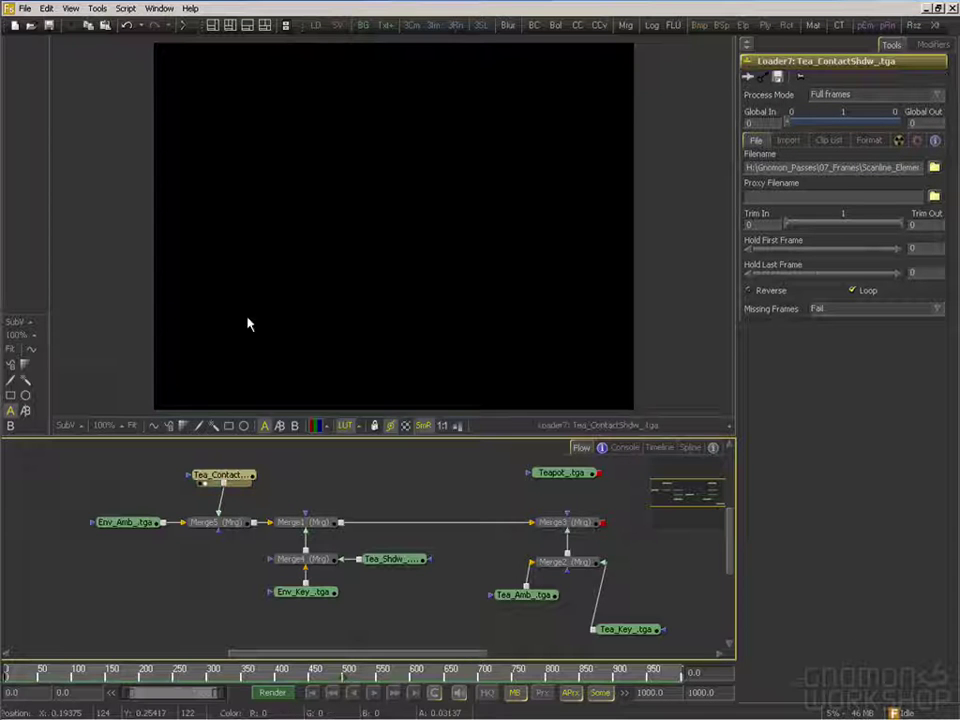
pyautogui.moveTo(240, 523); pyautogui.dragTo(246, 296)
pyautogui.moveTo(325, 560); pyautogui.dragTo(340, 290)
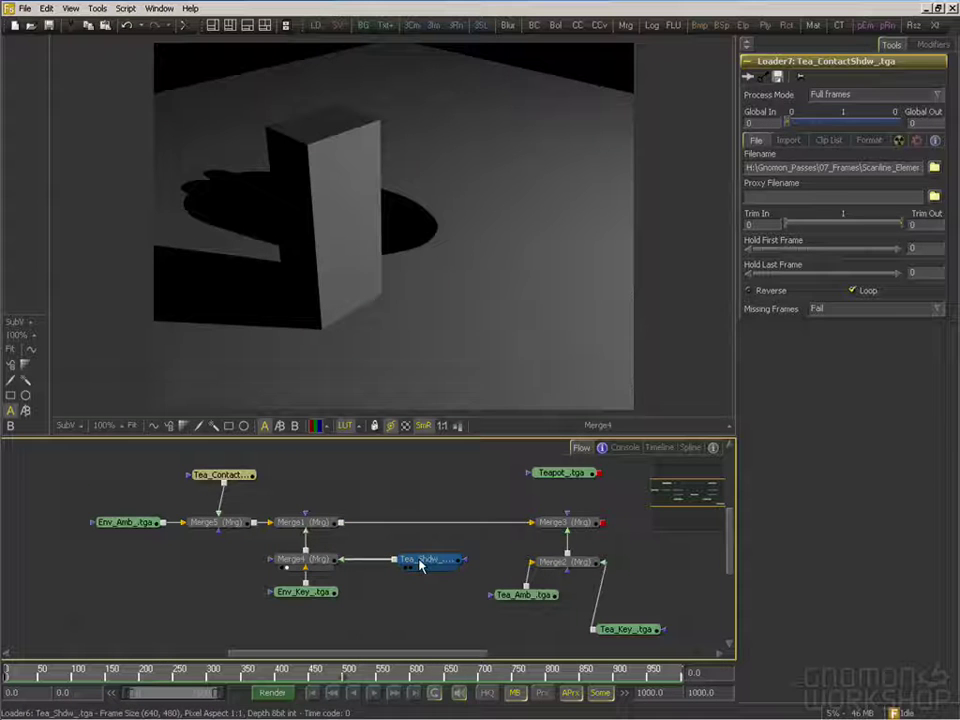
pyautogui.click(388, 565)
pyautogui.moveTo(565, 522); pyautogui.dragTo(439, 264)
# Reposition the Tea_Contact and Tea_Shdw loaders, then view Teapot alone and Merge3 again
pyautogui.moveTo(548, 565); pyautogui.dragTo(495, 563, button='middle')
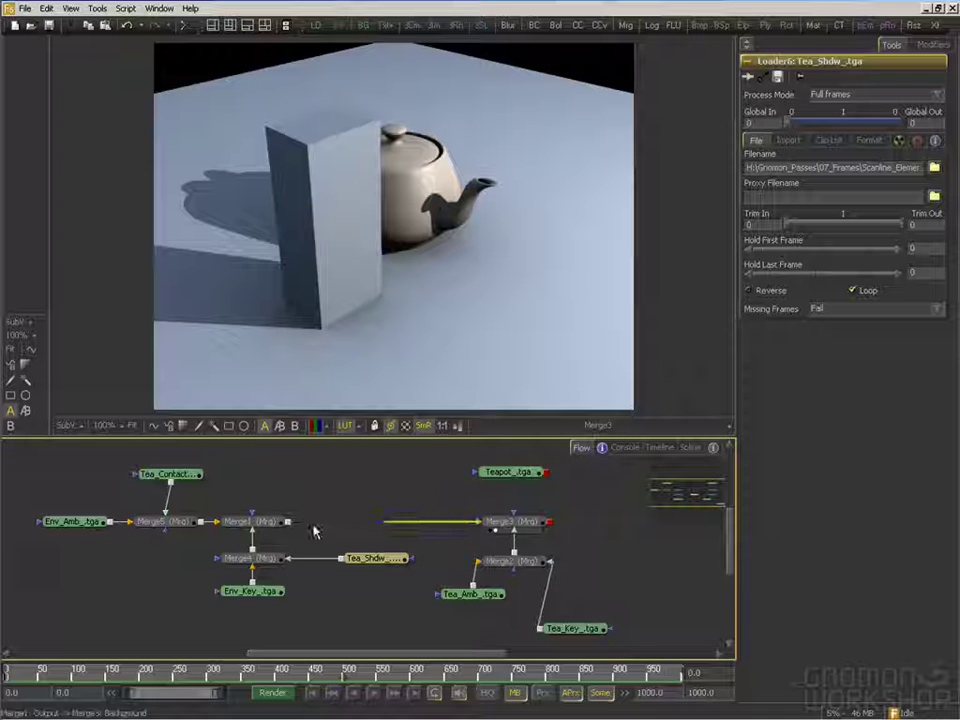
pyautogui.moveTo(336, 528); pyautogui.dragTo(371, 528, button='middle')
pyautogui.moveTo(205, 472); pyautogui.dragTo(196, 462)
pyautogui.moveTo(300, 500); pyautogui.dragTo(300, 511, button='middle')
pyautogui.moveTo(420, 577); pyautogui.dragTo(435, 577)
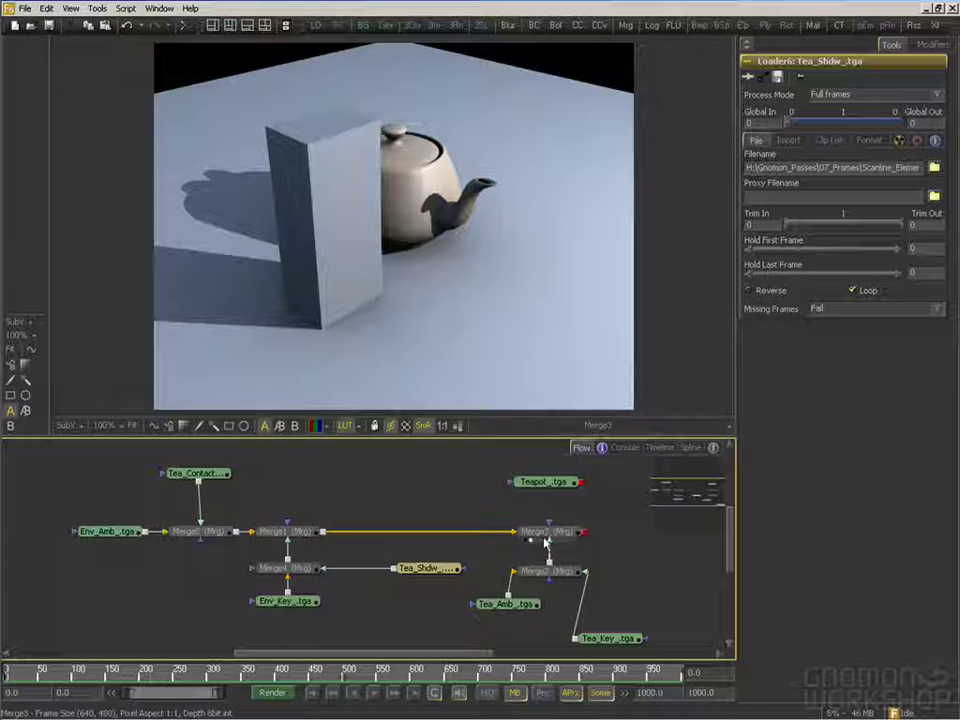
pyautogui.moveTo(540, 481); pyautogui.dragTo(536, 311)
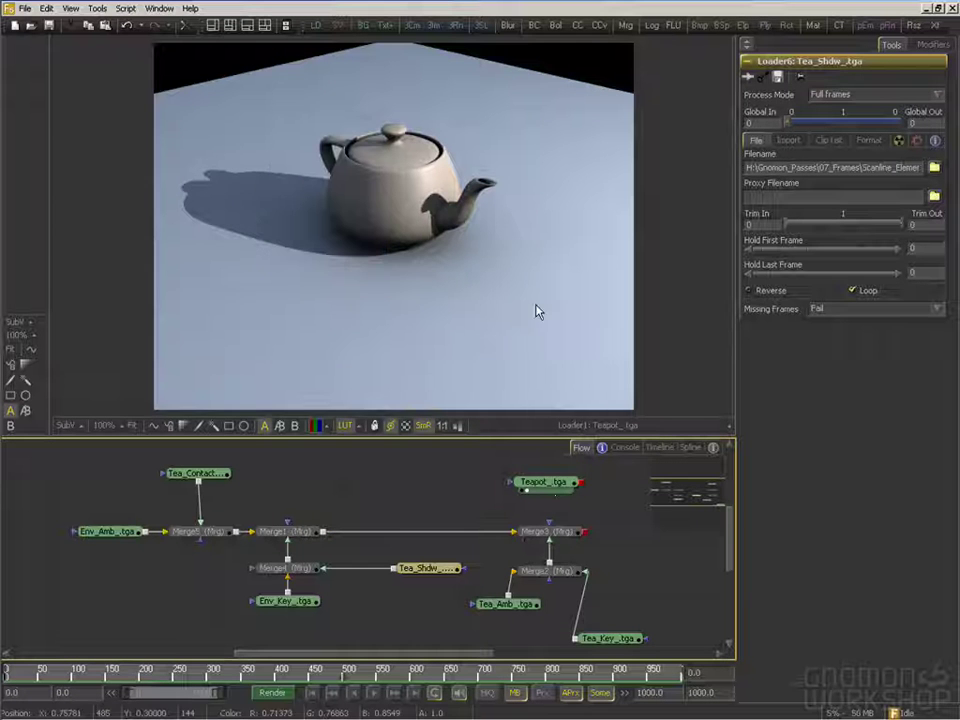
pyautogui.moveTo(548, 531); pyautogui.dragTo(473, 317)
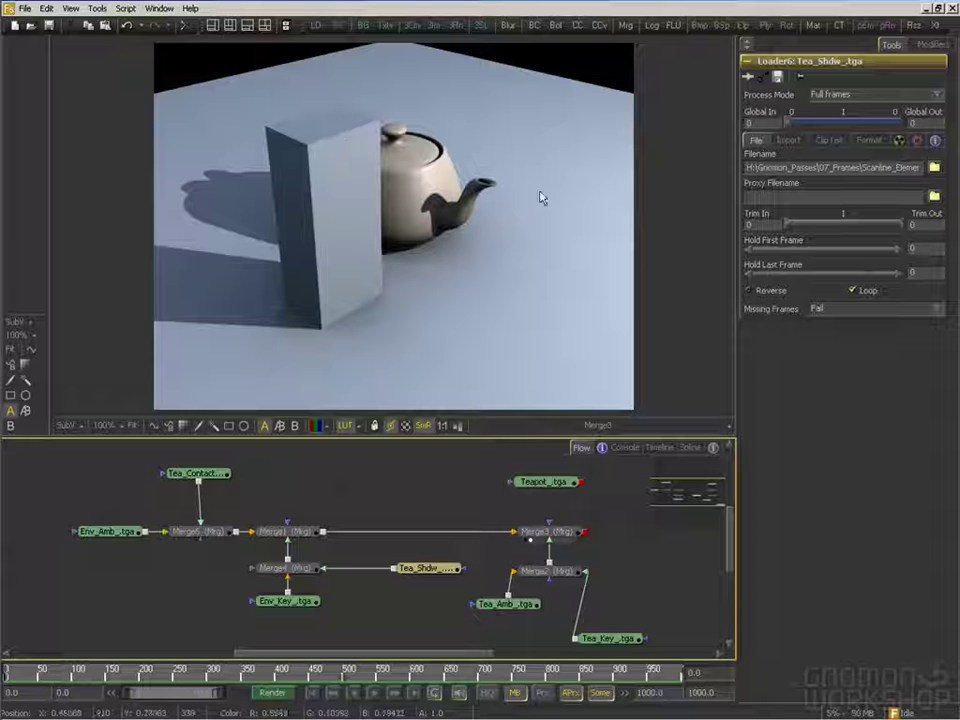
# Step through Merge5, Merge4, Merge1 and Merge3 in the viewer, then select the seven left-hand nodes
pyautogui.moveTo(317, 503); pyautogui.dragTo(327, 499, button='middle')
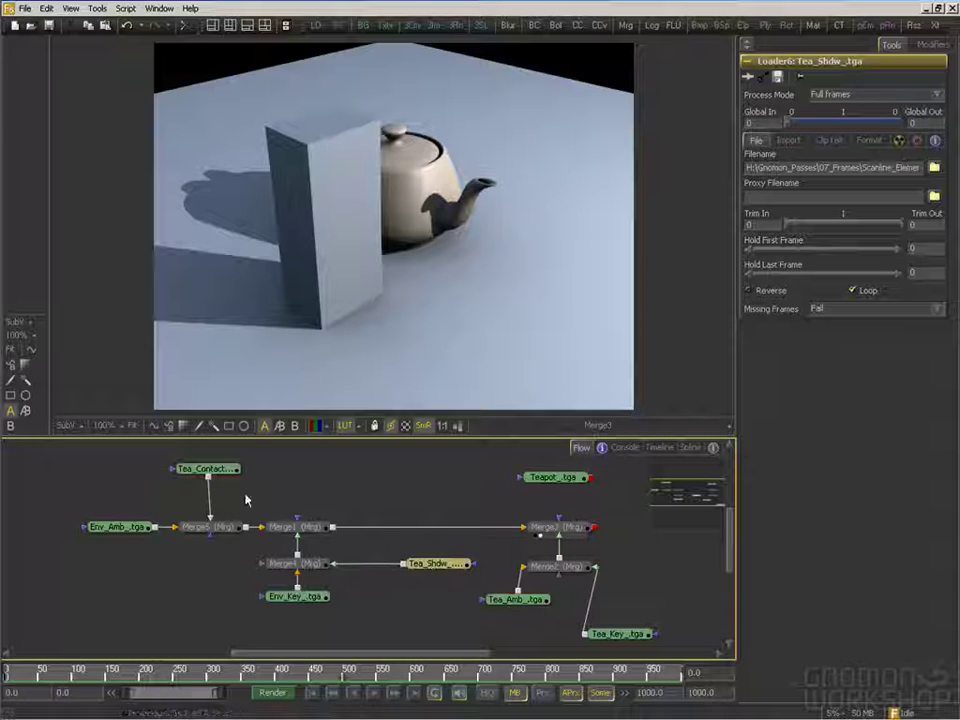
pyautogui.moveTo(210, 495); pyautogui.dragTo(237, 501, button='middle')
pyautogui.moveTo(225, 525); pyautogui.dragTo(374, 323)
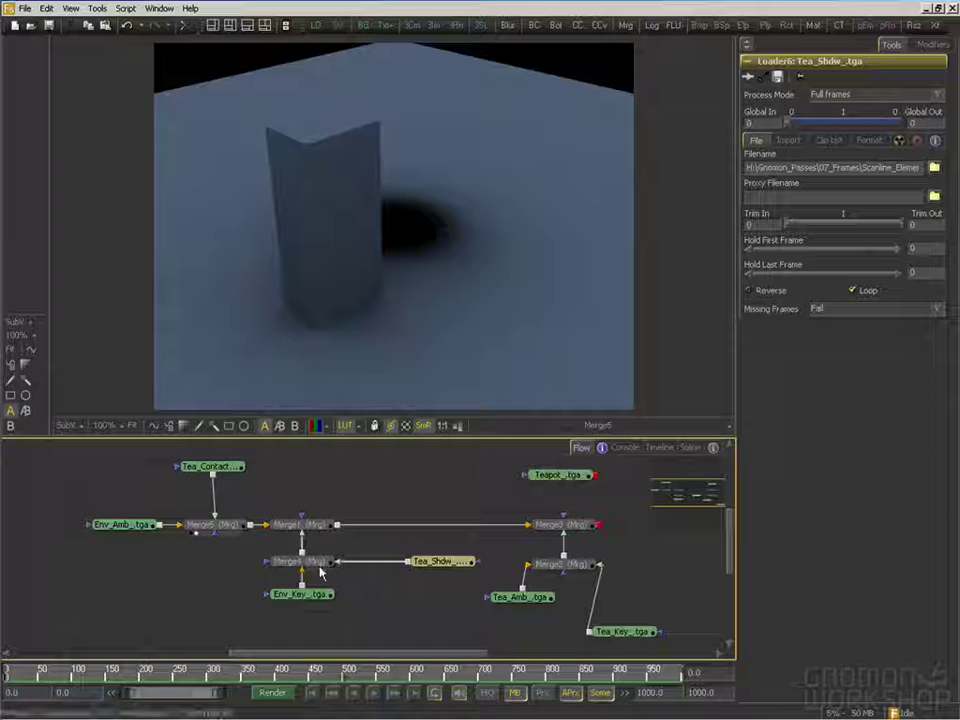
pyautogui.moveTo(318, 565); pyautogui.dragTo(352, 316)
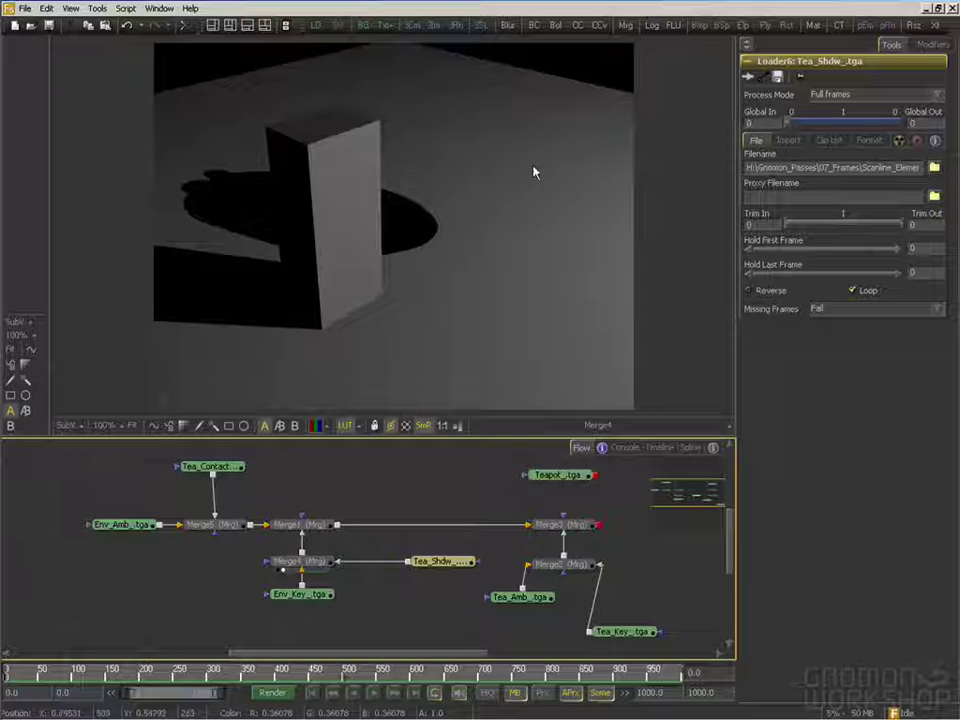
pyautogui.moveTo(300, 524); pyautogui.dragTo(357, 292)
pyautogui.moveTo(561, 524); pyautogui.dragTo(512, 251)
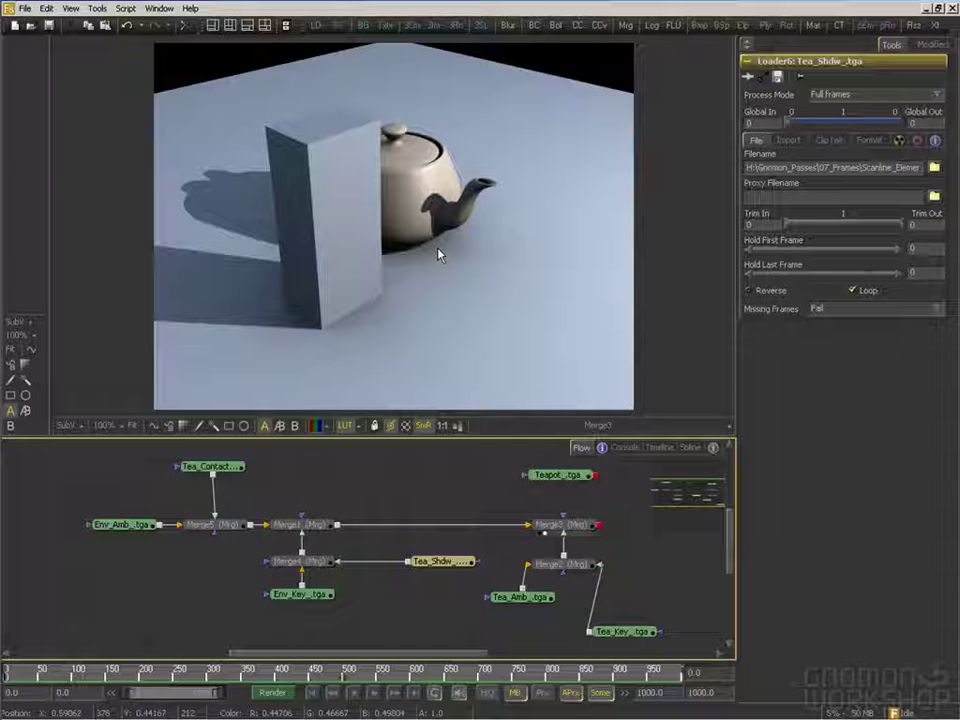
pyautogui.moveTo(116, 457); pyautogui.dragTo(441, 608)
# Shift the seven selected nodes left and show Merge5 in the viewer
pyautogui.moveTo(310, 537); pyautogui.dragTo(230, 537)
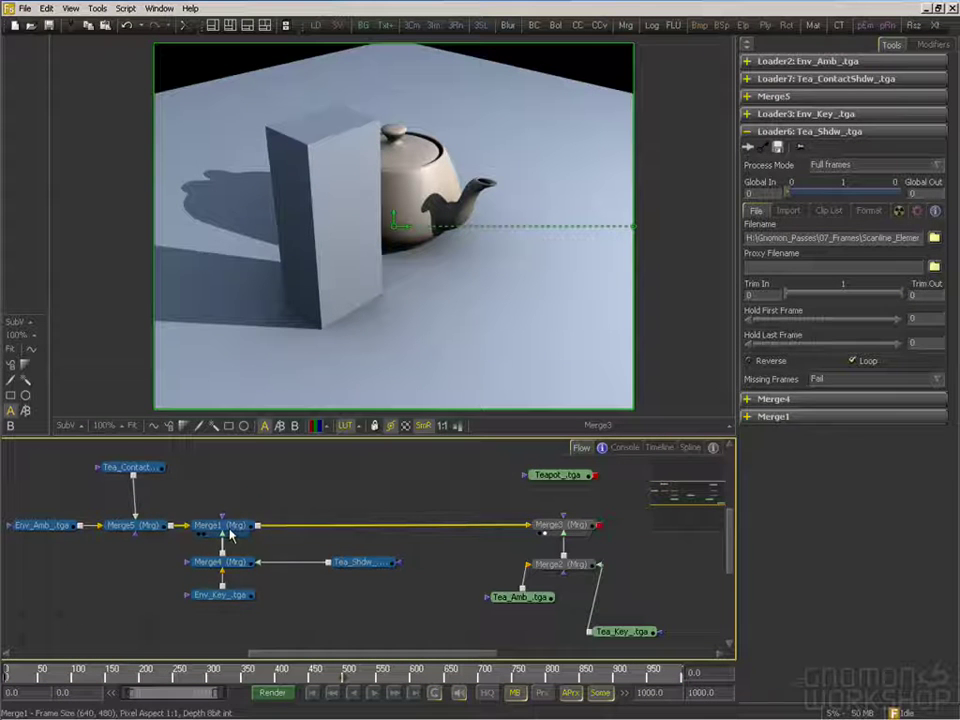
pyautogui.click(321, 508)
pyautogui.moveTo(321, 508); pyautogui.dragTo(344, 501, button='middle')
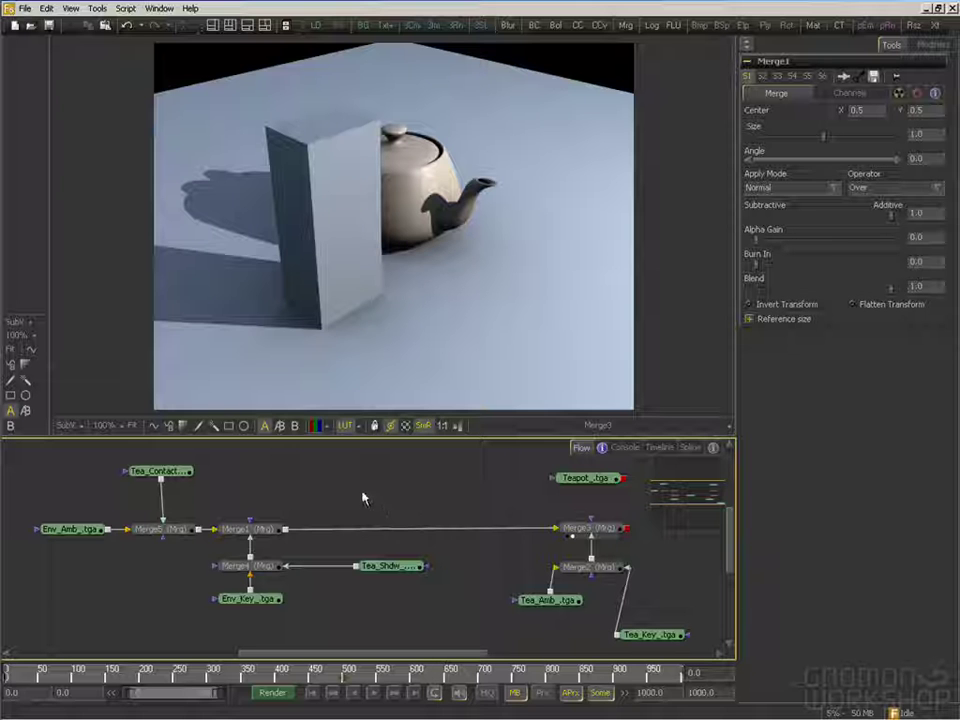
pyautogui.moveTo(317, 483); pyautogui.dragTo(324, 479, button='middle')
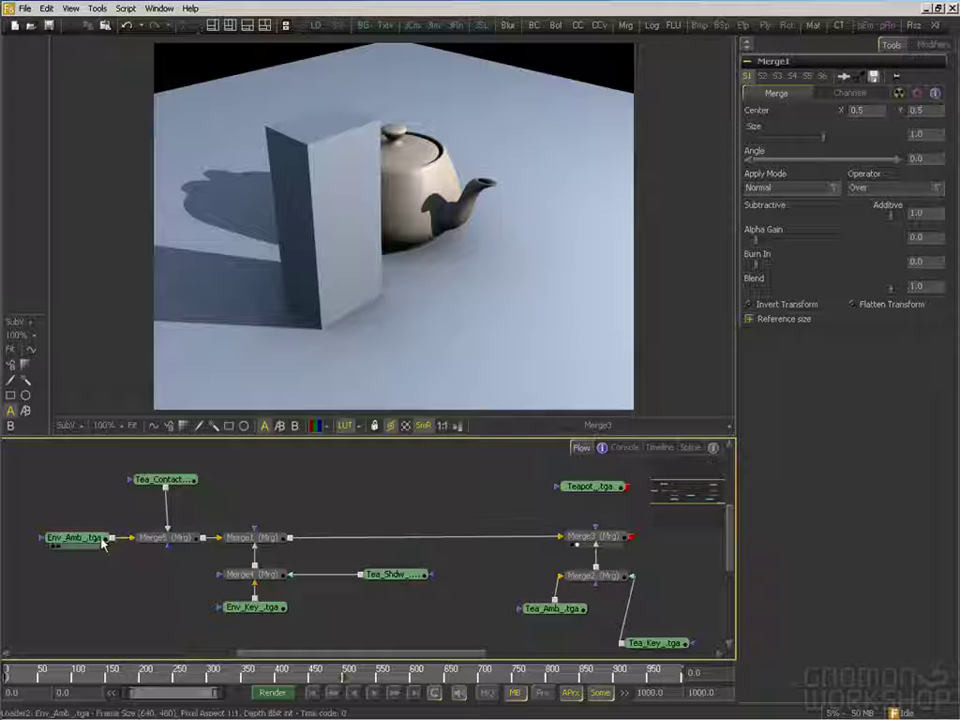
pyautogui.click(165, 538)
pyautogui.press('1')
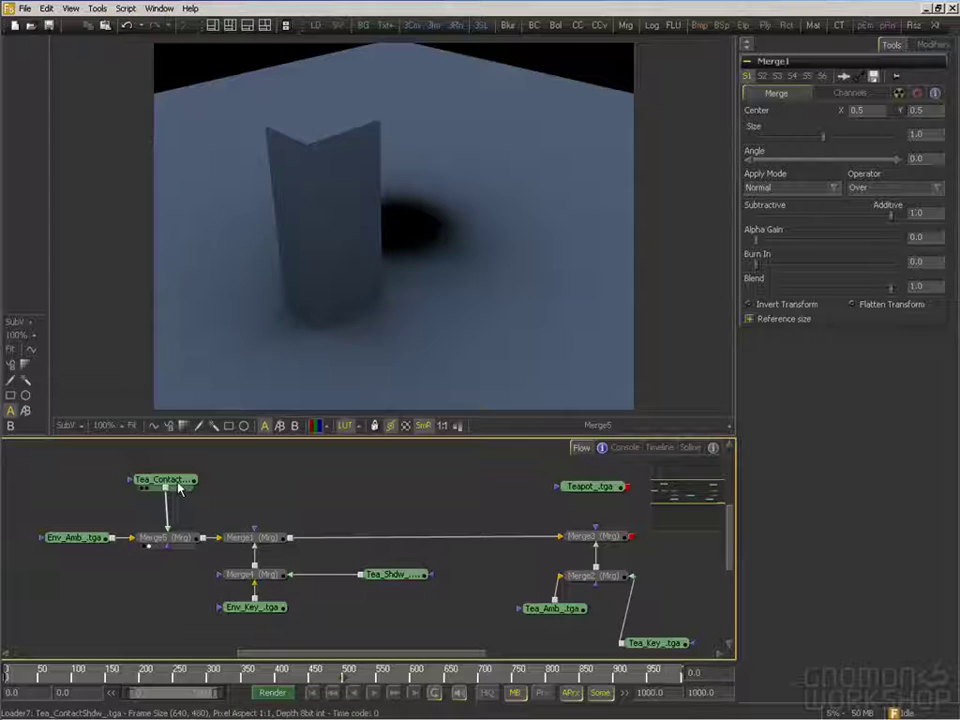
# Compare the Tea_ContactShdw image, Merge5 result and Merge3 composite in the viewer
pyautogui.moveTo(160, 479); pyautogui.dragTo(276, 357)
pyautogui.moveTo(165, 538); pyautogui.dragTo(258, 405)
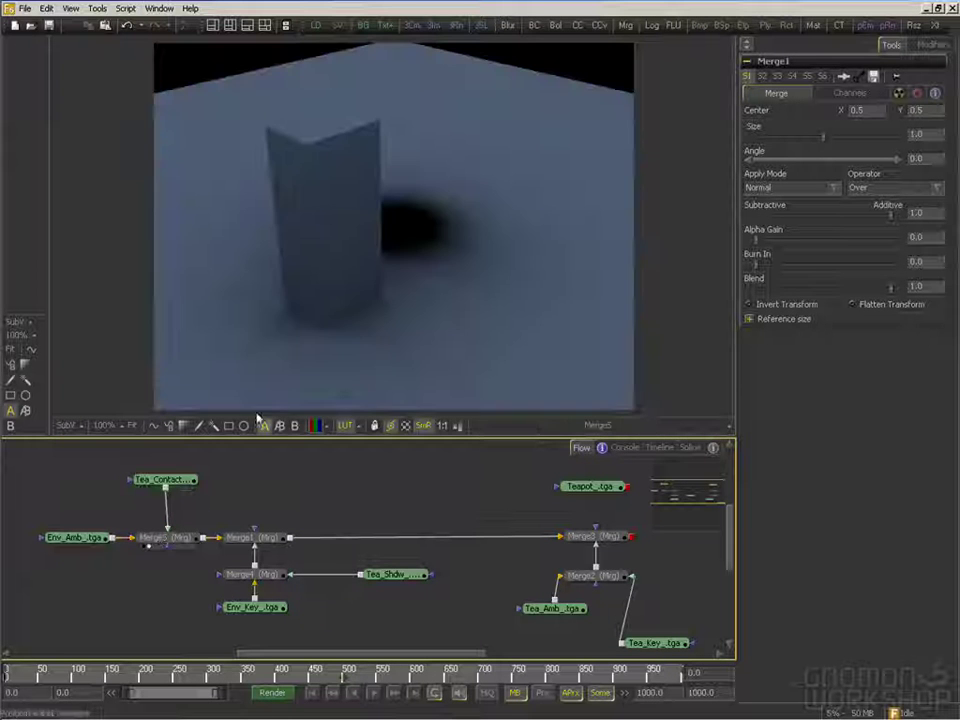
pyautogui.moveTo(590, 541); pyautogui.dragTo(470, 372)
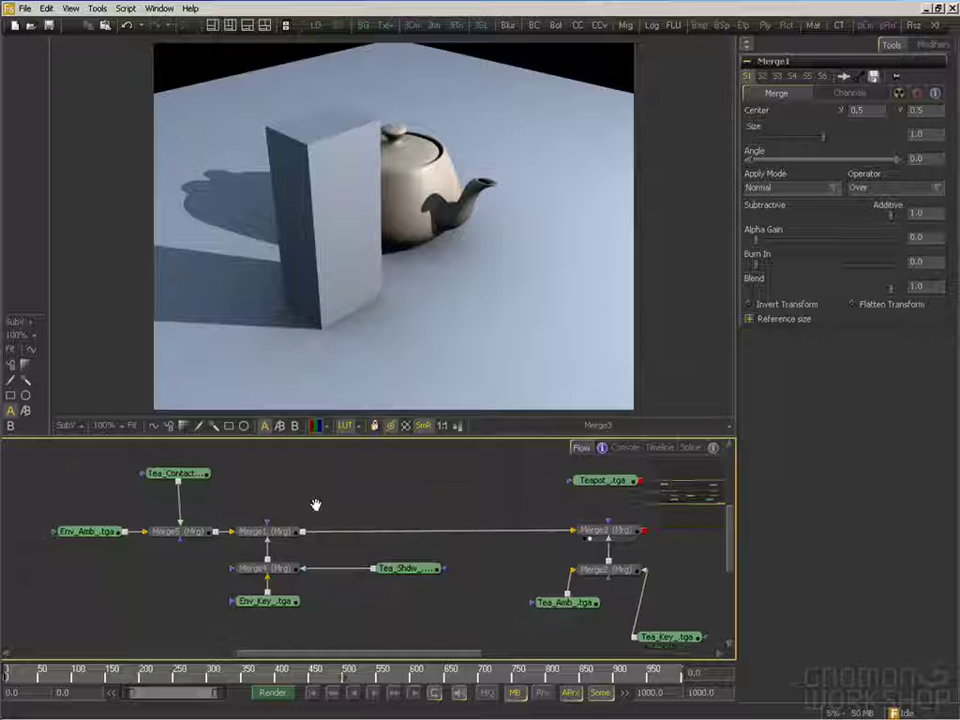
pyautogui.moveTo(170, 479); pyautogui.dragTo(293, 329)
pyautogui.moveTo(598, 536); pyautogui.dragTo(332, 268)
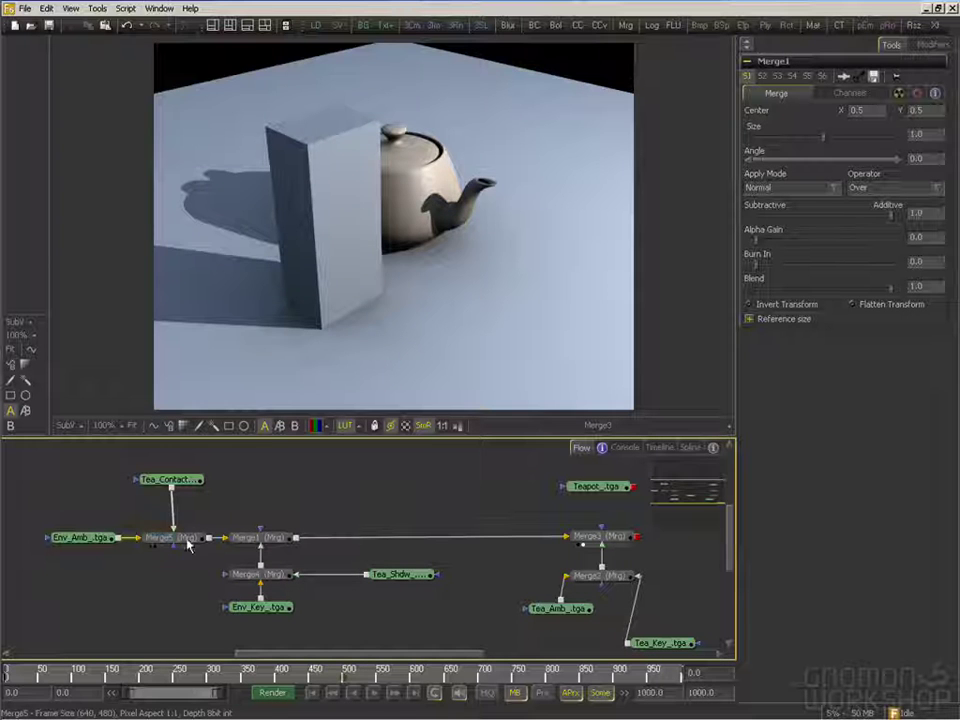
pyautogui.moveTo(175, 538); pyautogui.dragTo(261, 340)
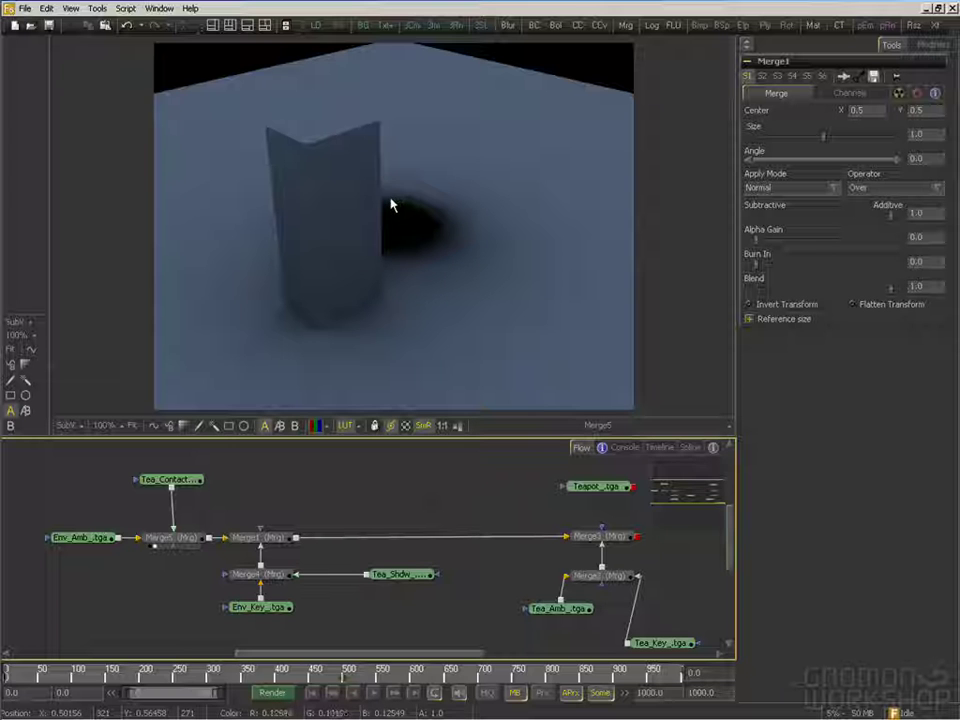
# Nudge the Tea_Shdw loader left and view the full Merge3 composite
pyautogui.click(190, 486)
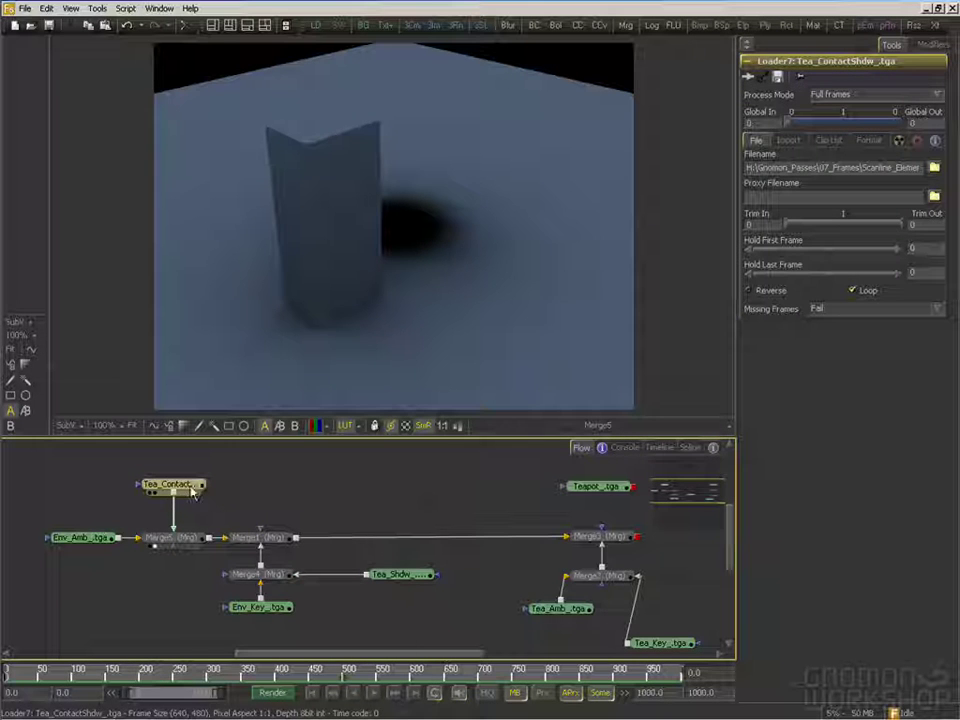
pyautogui.moveTo(401, 582); pyautogui.dragTo(377, 583)
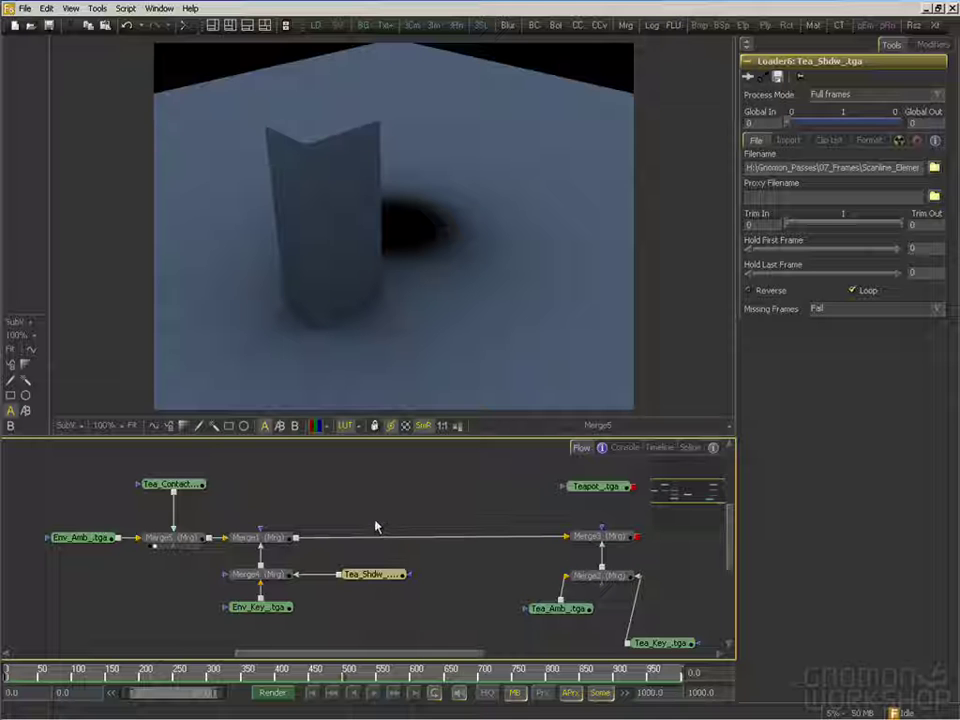
pyautogui.scroll(-1, 358, 518)
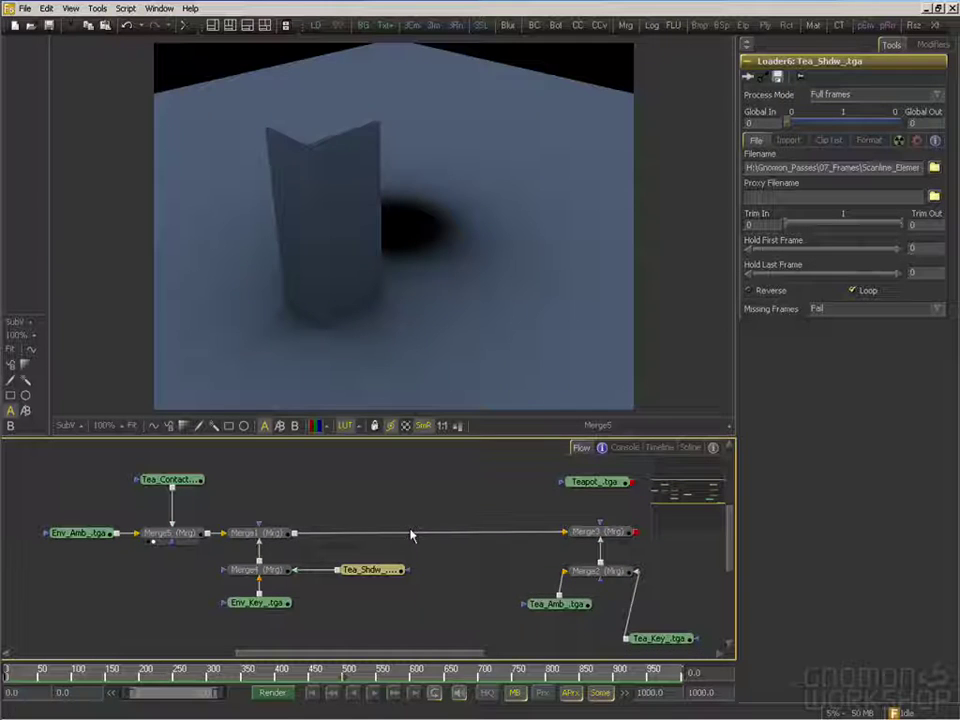
pyautogui.moveTo(622, 540); pyautogui.dragTo(549, 317)
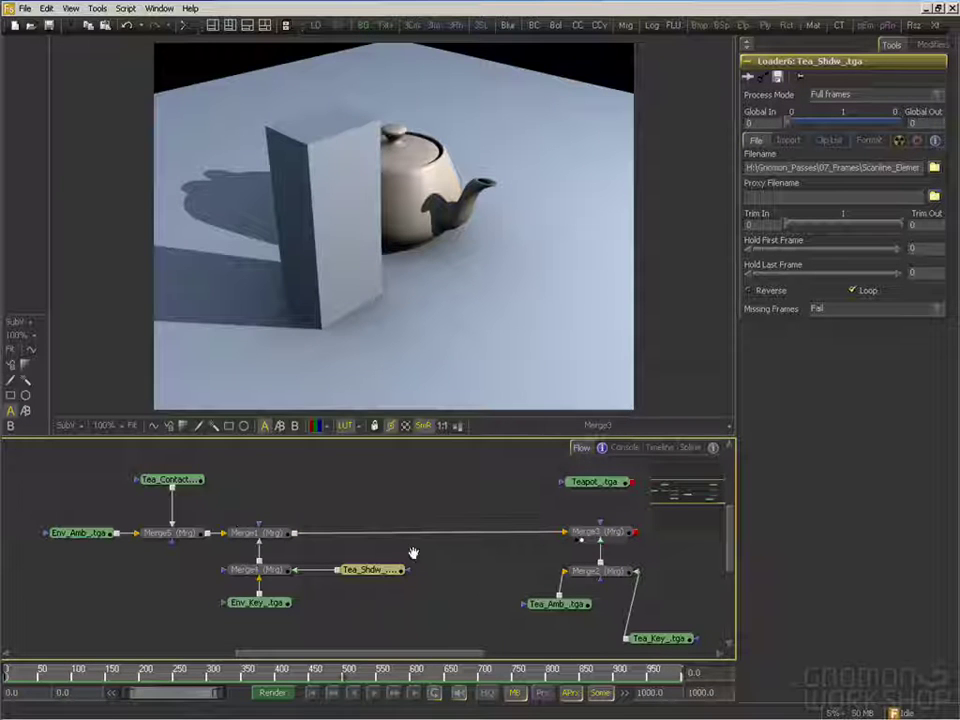
pyautogui.moveTo(414, 561); pyautogui.dragTo(371, 561, button='middle')
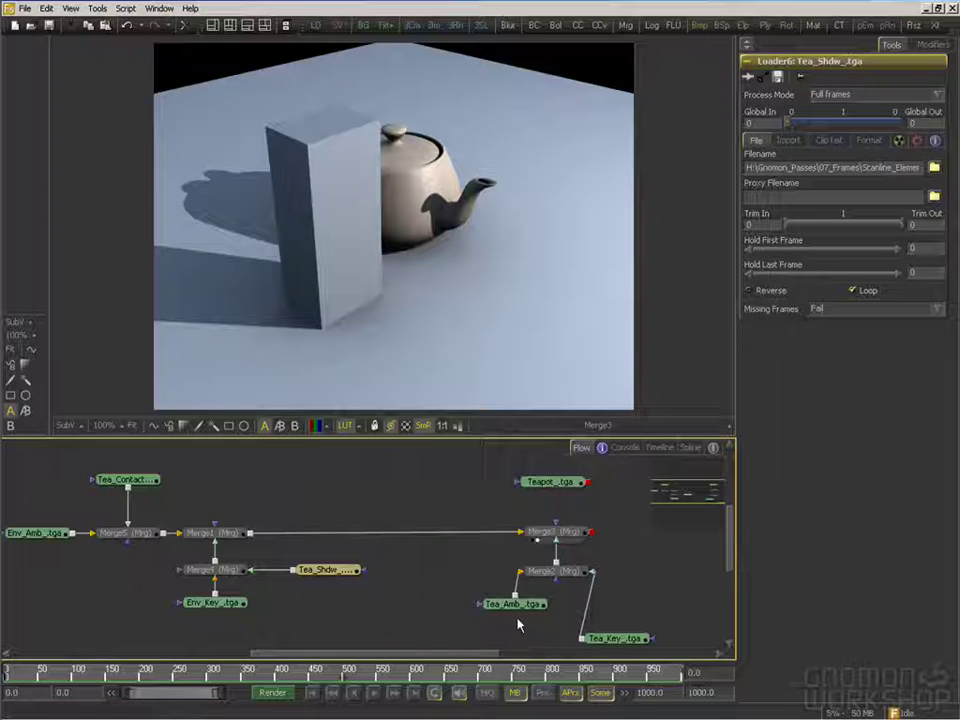
pyautogui.moveTo(429, 578); pyautogui.dragTo(497, 583, button='middle')
pyautogui.moveTo(302, 538); pyautogui.dragTo(293, 538, button='middle')
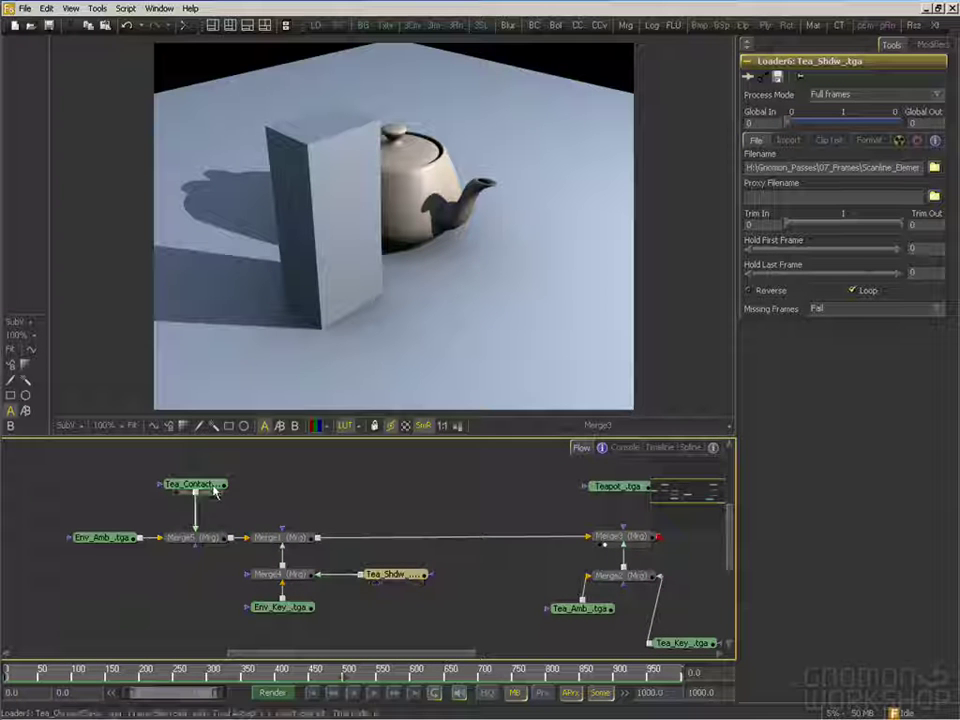
pyautogui.moveTo(405, 552); pyautogui.dragTo(383, 544, button='middle')
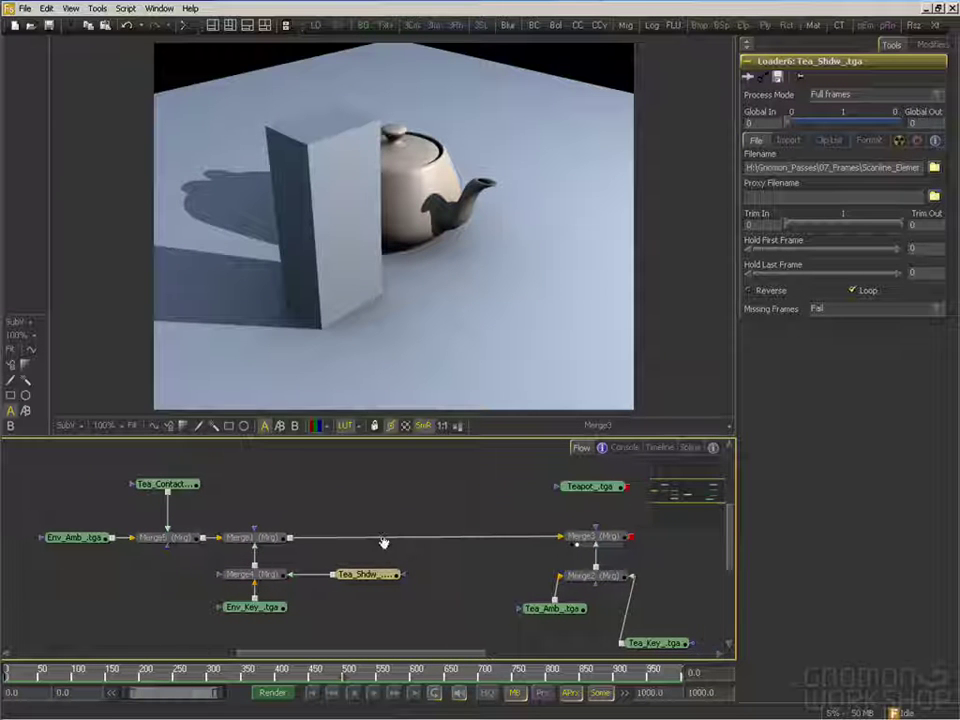
# Review Merge5 and Merge4, ending on the Merge3 teapot composite with Tea_Contact selected
pyautogui.moveTo(184, 543); pyautogui.dragTo(306, 229)
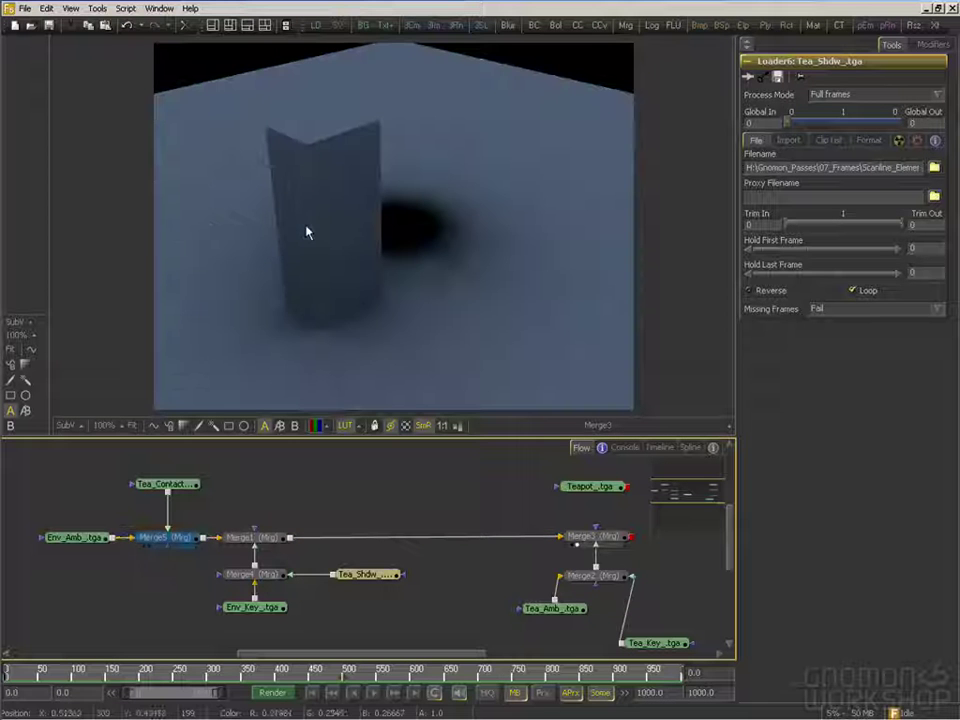
pyautogui.moveTo(260, 575); pyautogui.dragTo(381, 300)
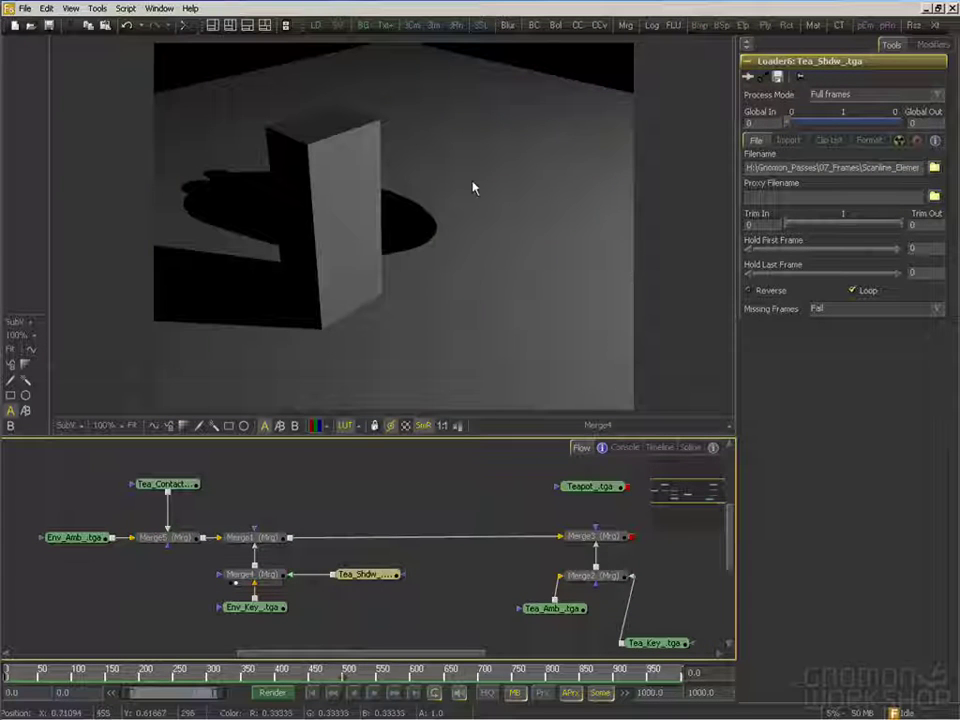
pyautogui.moveTo(474, 557); pyautogui.dragTo(454, 557, button='middle')
pyautogui.moveTo(564, 535); pyautogui.dragTo(515, 347)
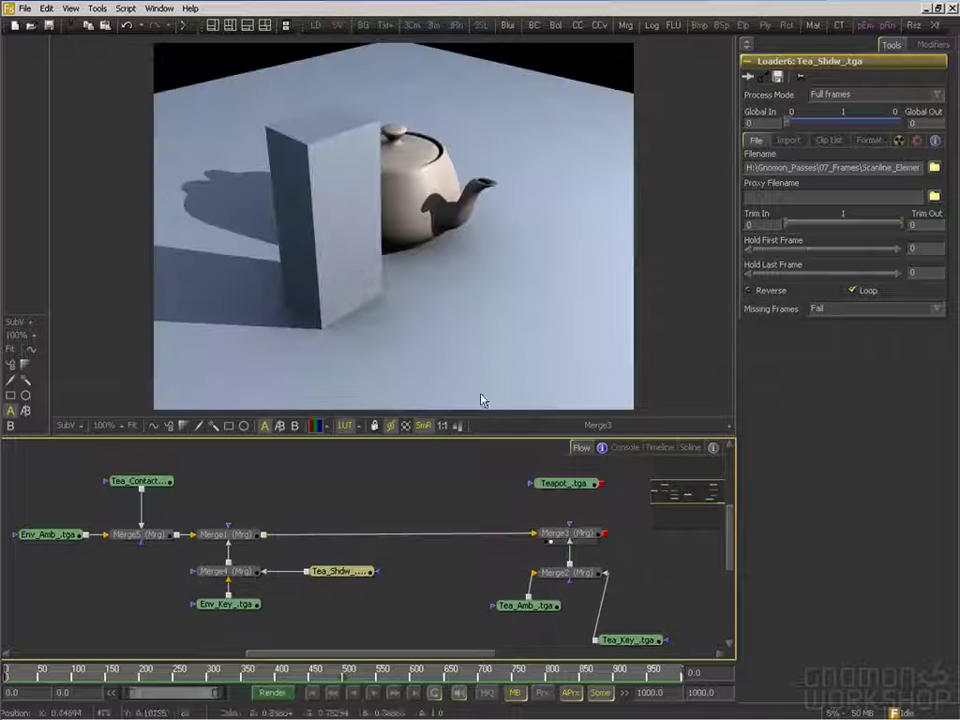
pyautogui.moveTo(296, 551); pyautogui.dragTo(354, 549, button='middle')
pyautogui.click(212, 484)
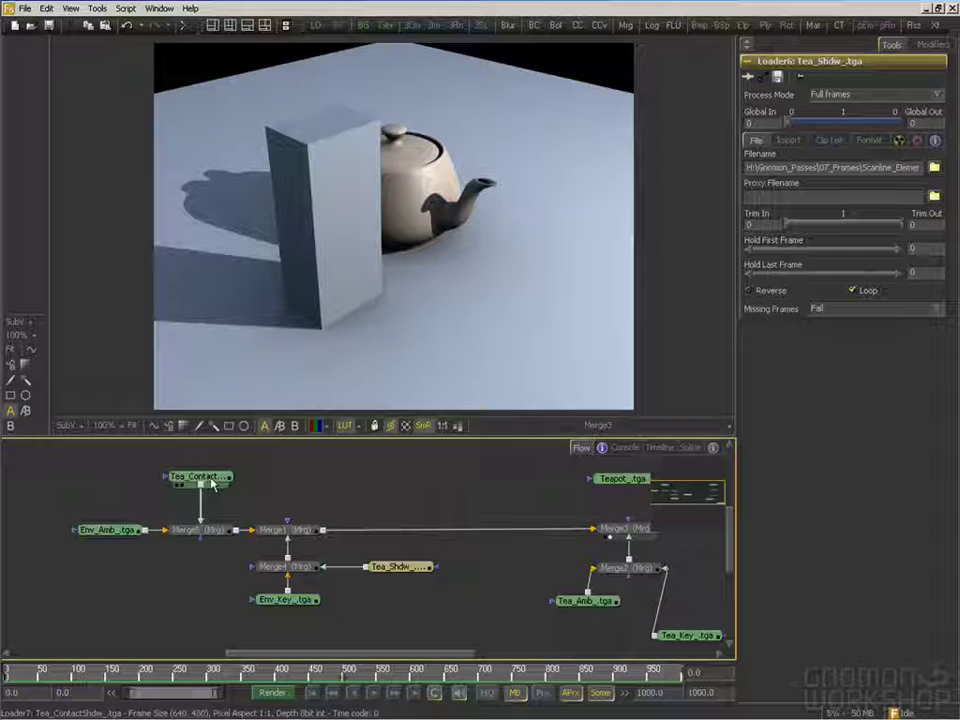
pyautogui.moveTo(311, 500); pyautogui.dragTo(302, 508, button='middle')
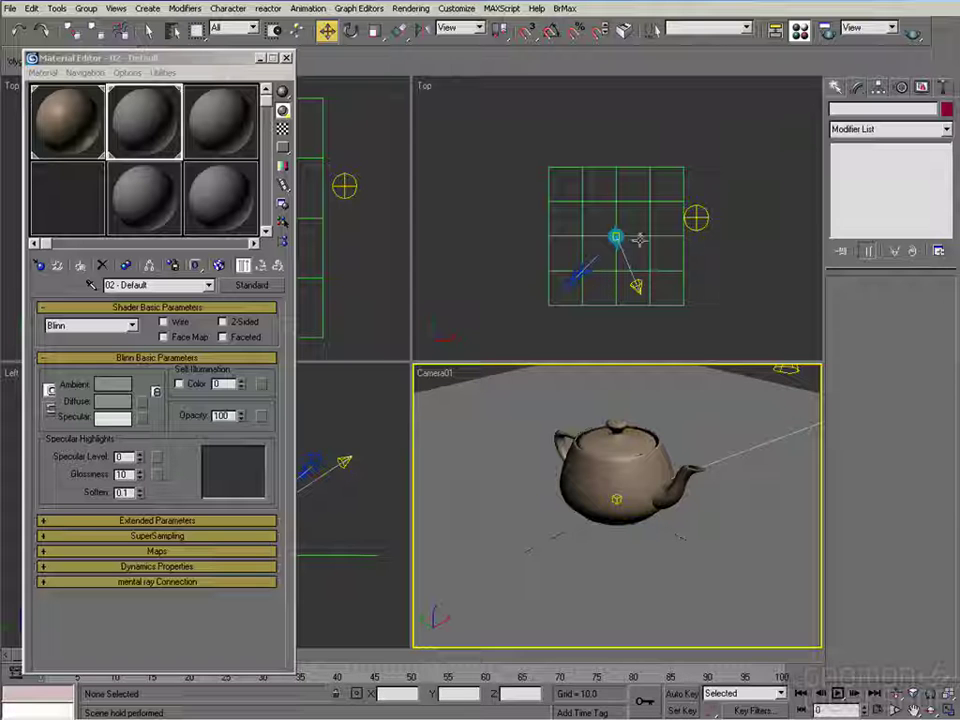
# Review the ground plane's object properties and close the dialog
pyautogui.rightClick(527, 406)
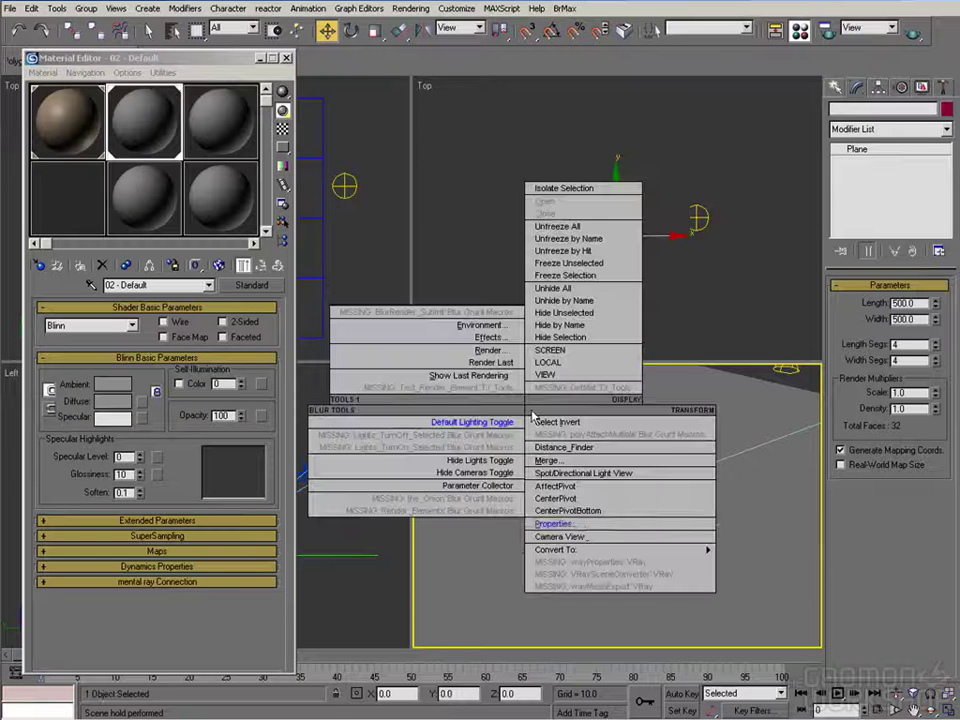
pyautogui.click(585, 523)
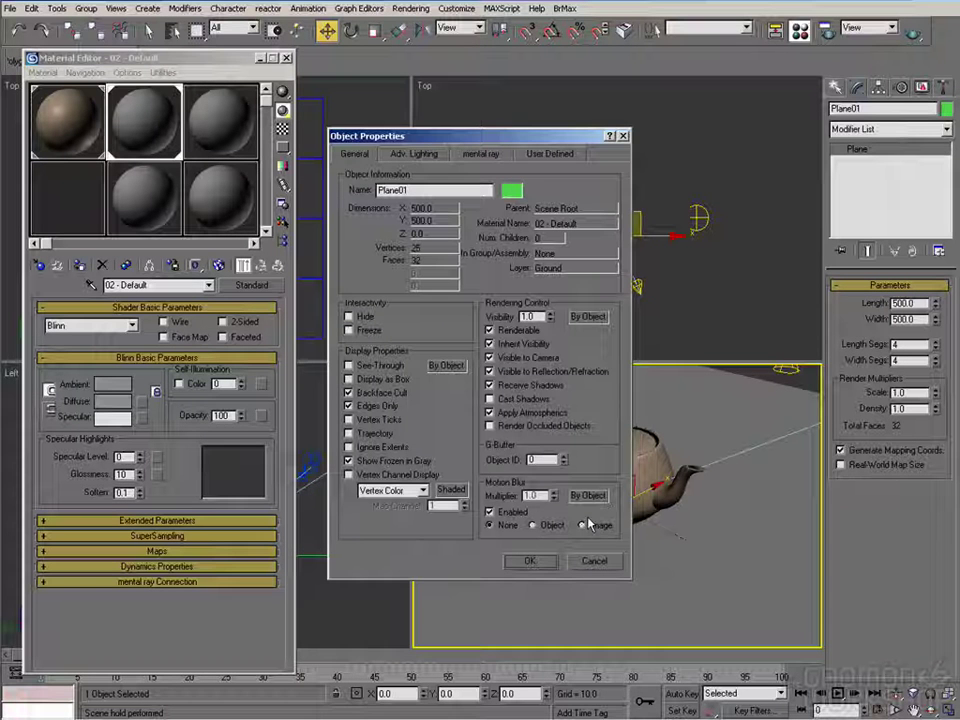
pyautogui.click(530, 561)
# Select the teapot and pick the Matte/Shadow sample slot in the Material Editor
pyautogui.click(451, 388)
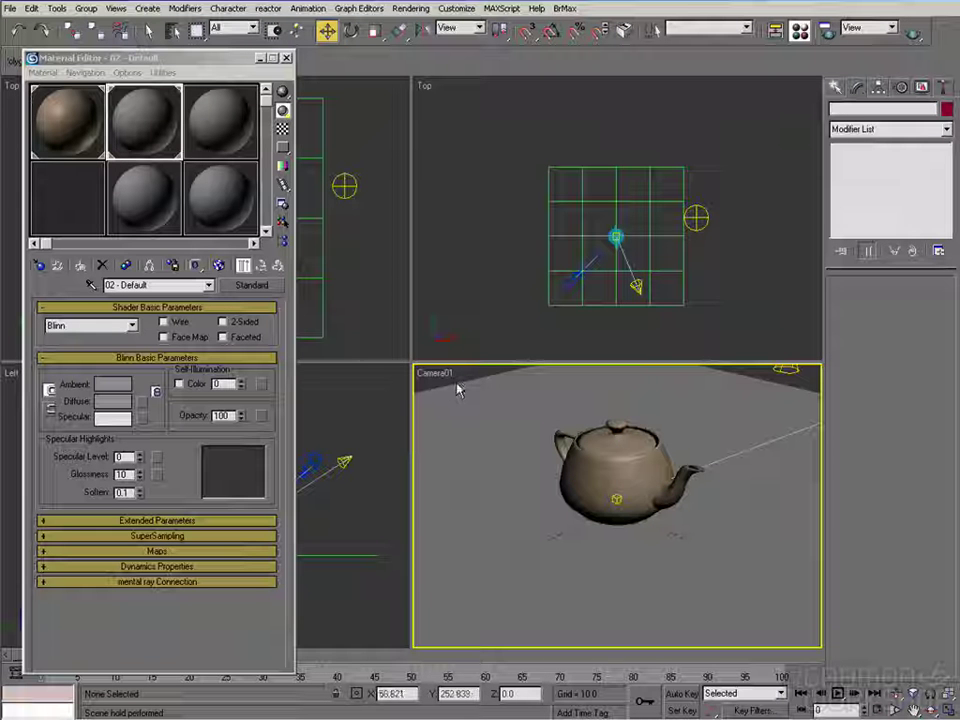
pyautogui.click(643, 467)
pyautogui.click(73, 205)
# Assign the Matte/Shadow material to the teapot and adjust its shadow options, leaving Affect Alpha off
pyautogui.click(80, 266)
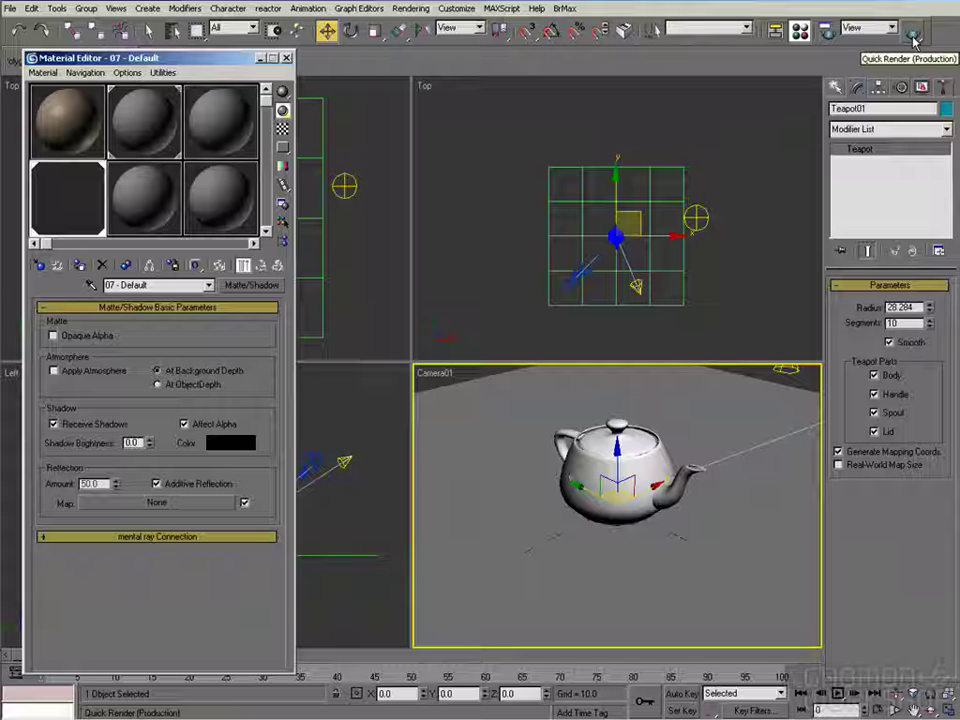
pyautogui.click(145, 425)
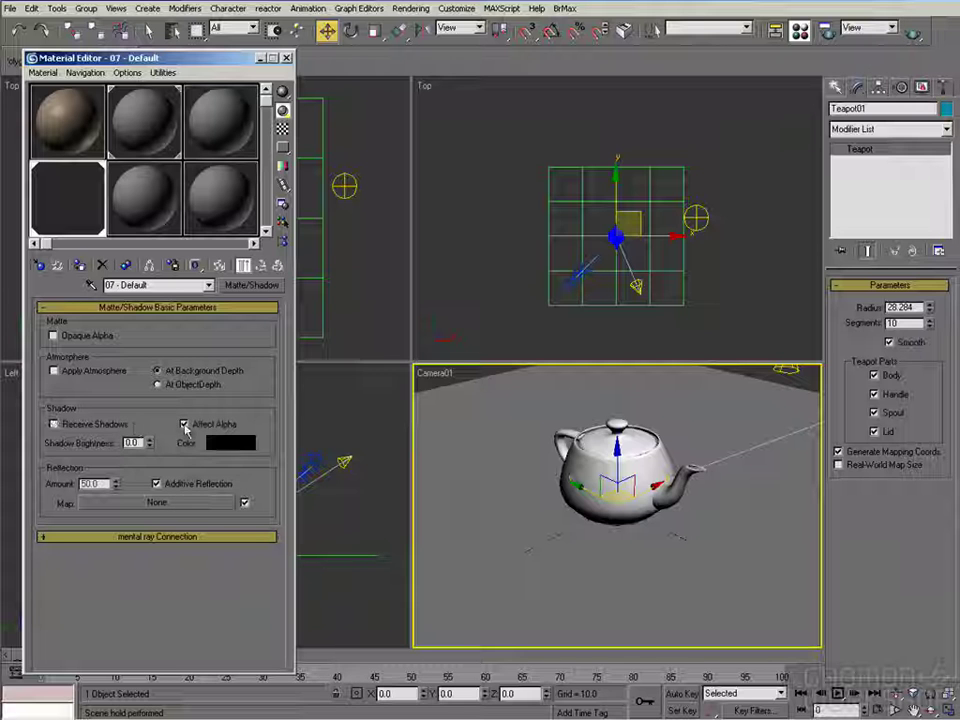
pyautogui.click(211, 427)
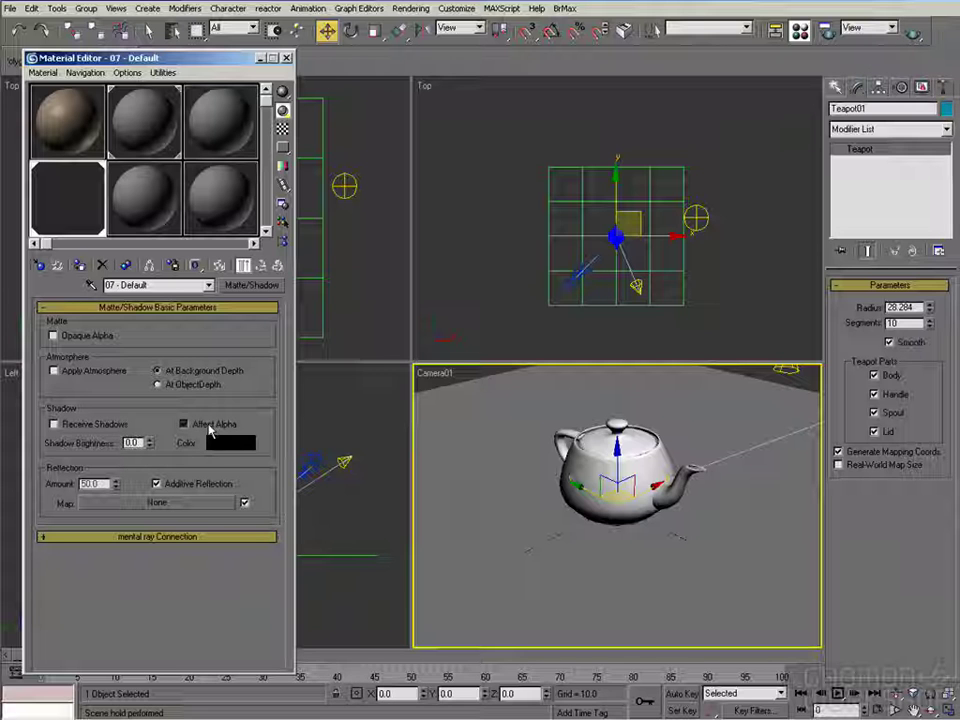
pyautogui.click(115, 428)
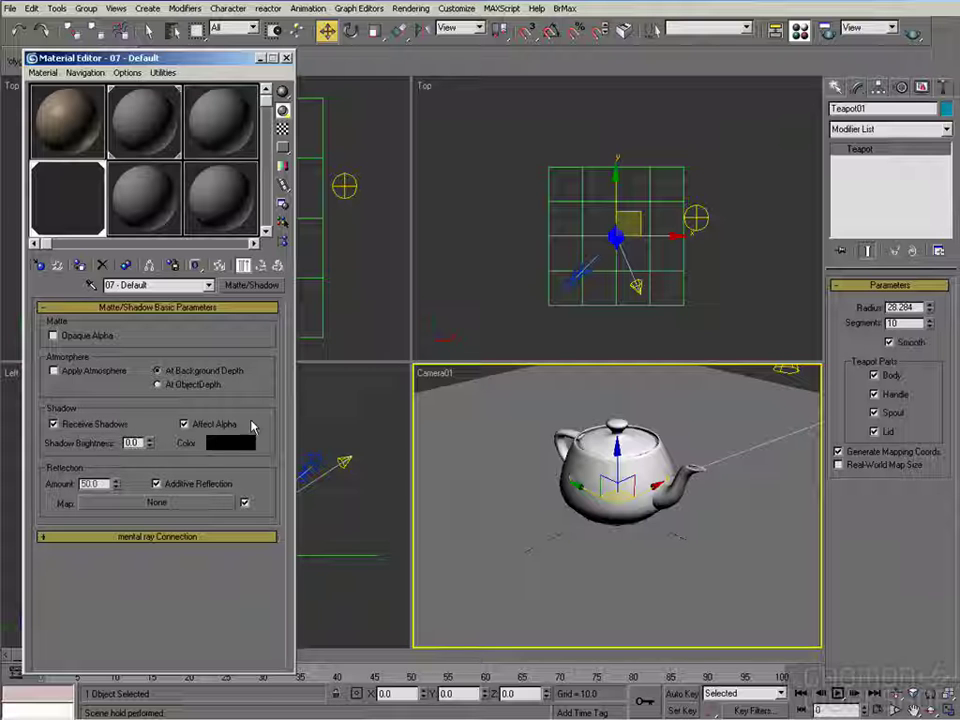
pyautogui.click(229, 428)
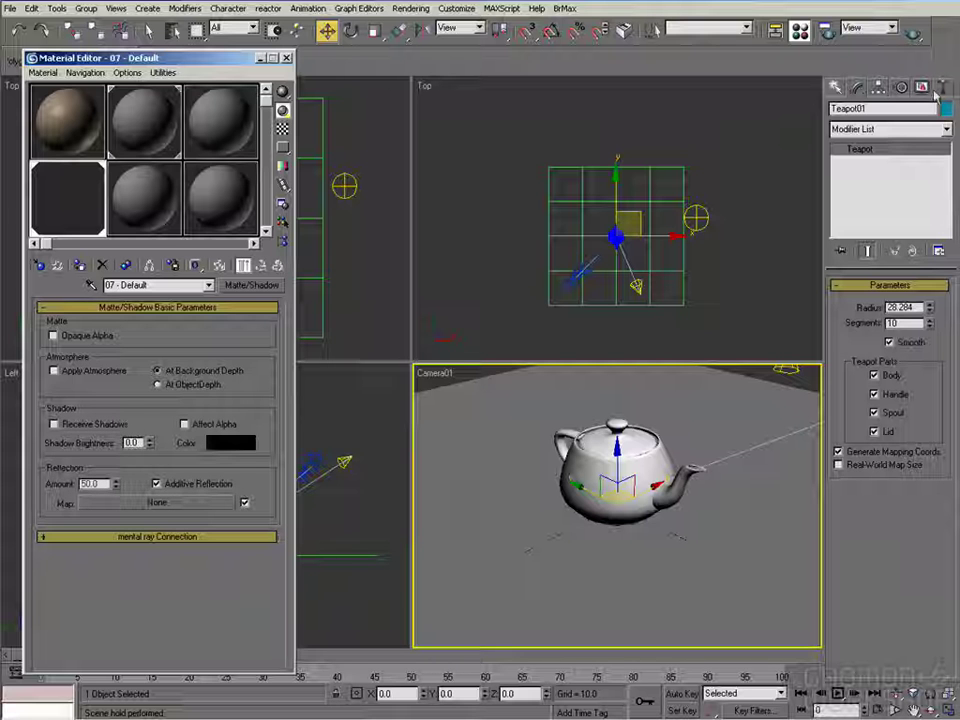
# Render the camera view and show the render's alpha channel
pyautogui.click(913, 33)
pyautogui.moveTo(301, 226); pyautogui.dragTo(446, 230)
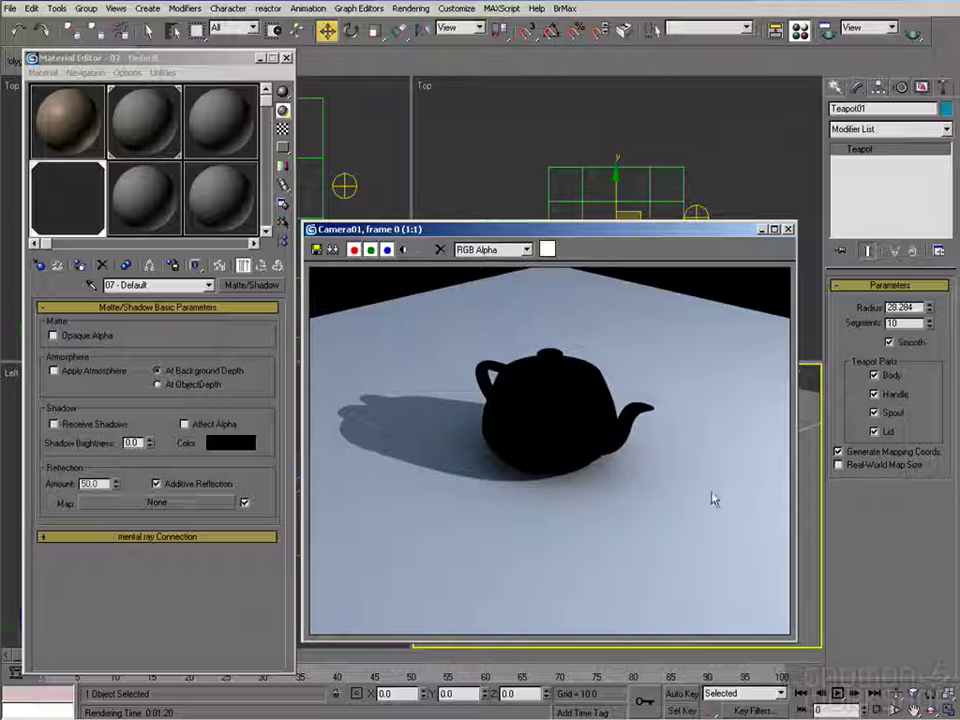
pyautogui.click(403, 250)
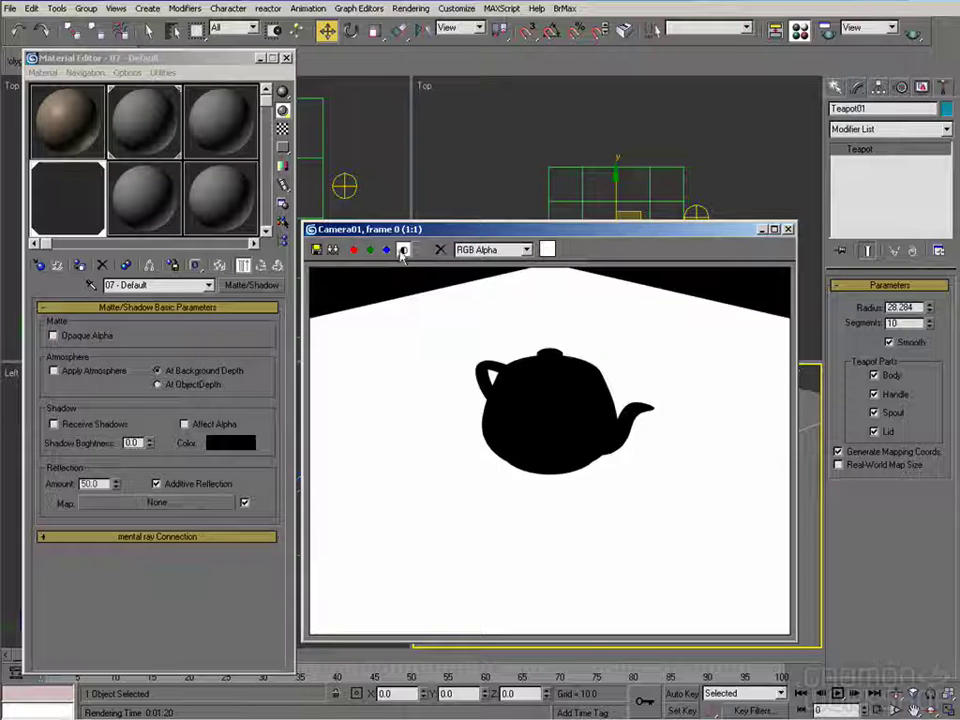
# Return to the colour render, save it as BG_Alt_.tga, and switch back to Fusion
pyautogui.click(402, 250)
pyautogui.click(316, 250)
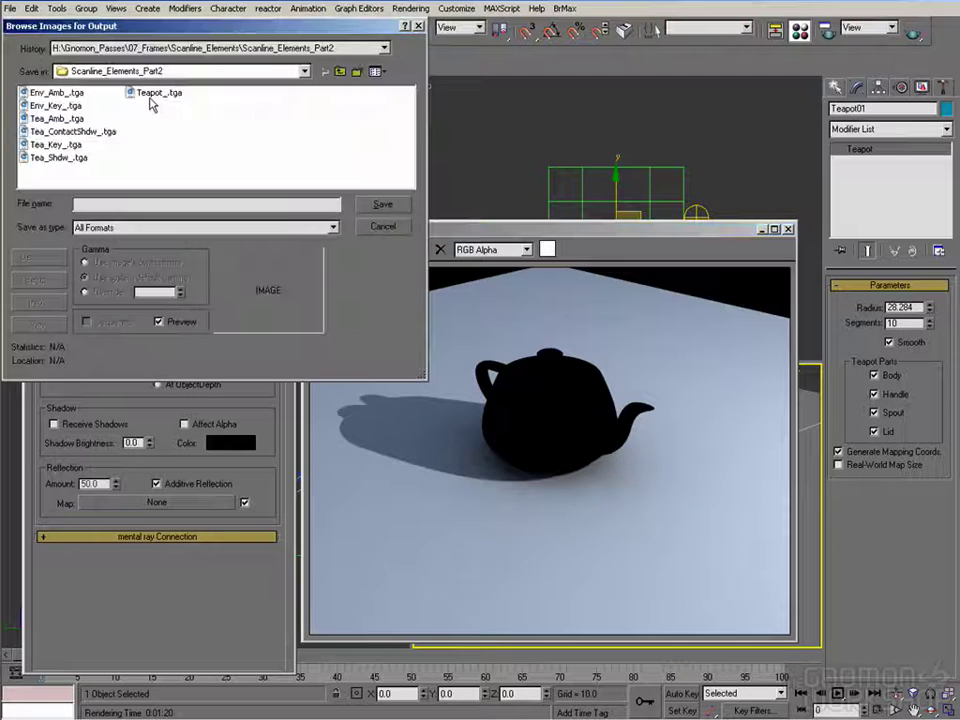
pyautogui.write('BG_Alt_.tga')
pyautogui.press('Return')
pyautogui.press('Return')
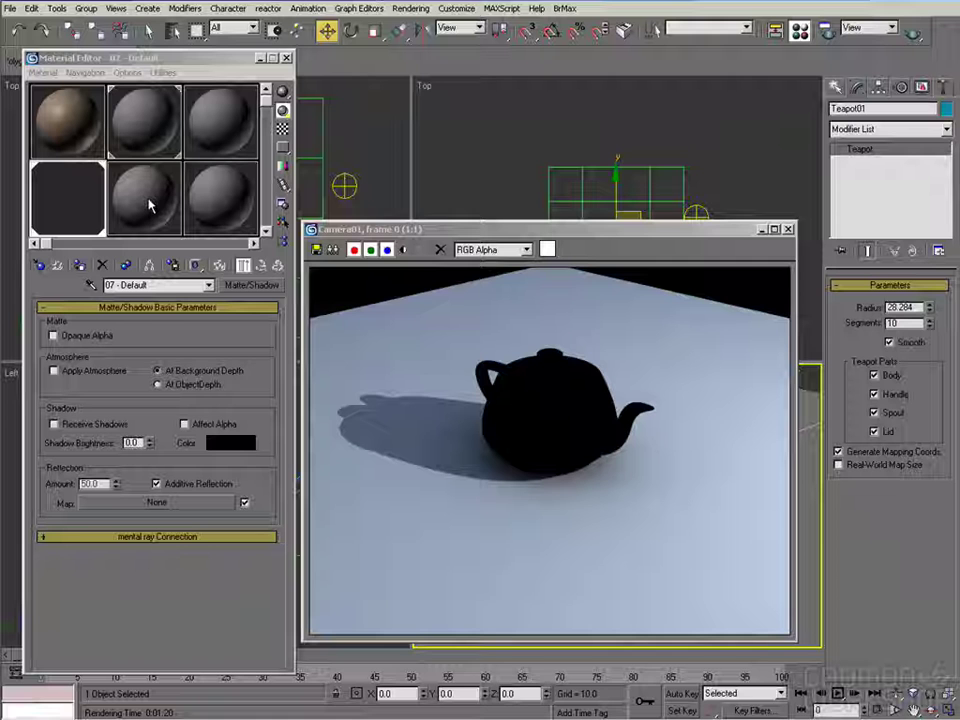
pyautogui.moveTo(348, 716)
pyautogui.click(143, 711)
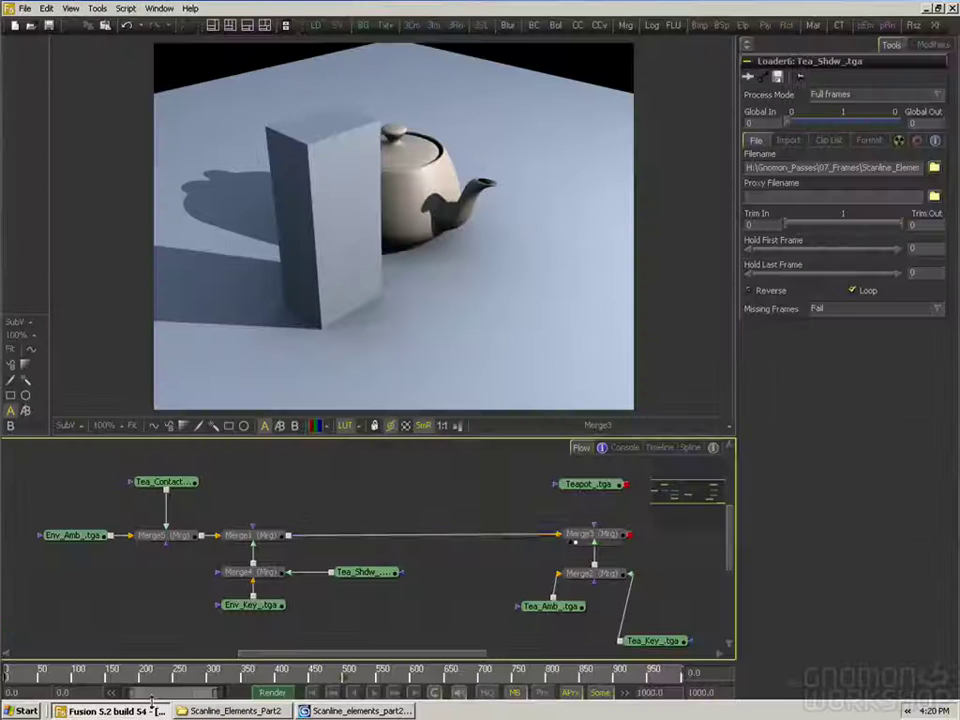
# Load BG_Alt_.tga from the render folder into the Flow and move its loader right
pyautogui.click(235, 711)
pyautogui.moveTo(512, 279); pyautogui.dragTo(315, 356)
pyautogui.click(261, 487)
pyautogui.click(253, 493)
pyautogui.moveTo(257, 488); pyautogui.dragTo(400, 494)
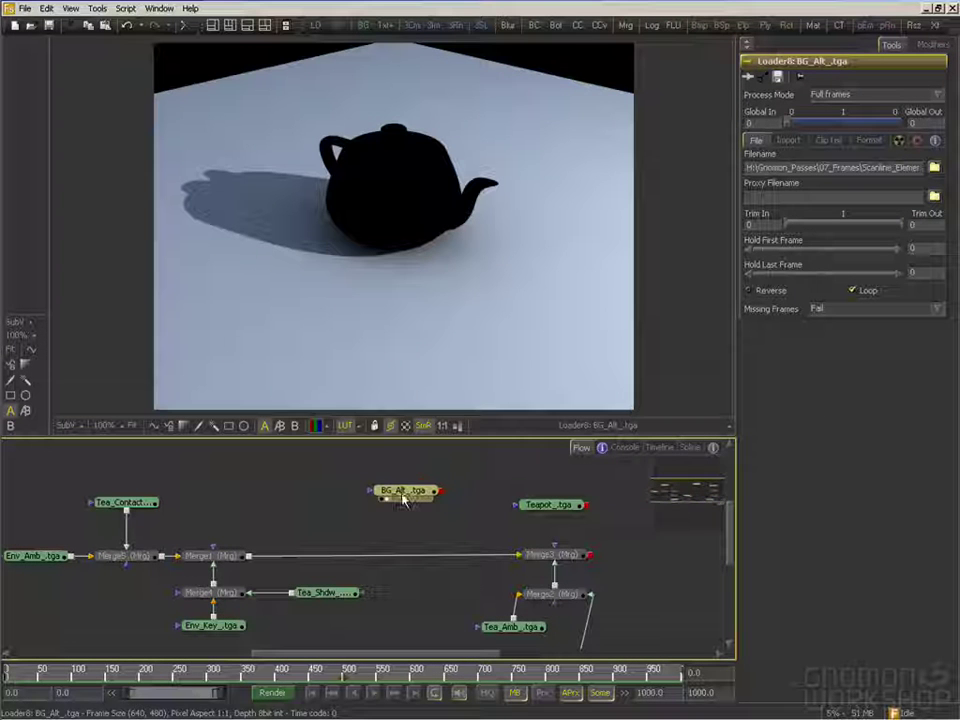
# Detach the Merge1 link from Merge3, tidy the Tea_Key loader, and preview Merge3 and Merge2
pyautogui.moveTo(517, 556); pyautogui.dragTo(440, 560)
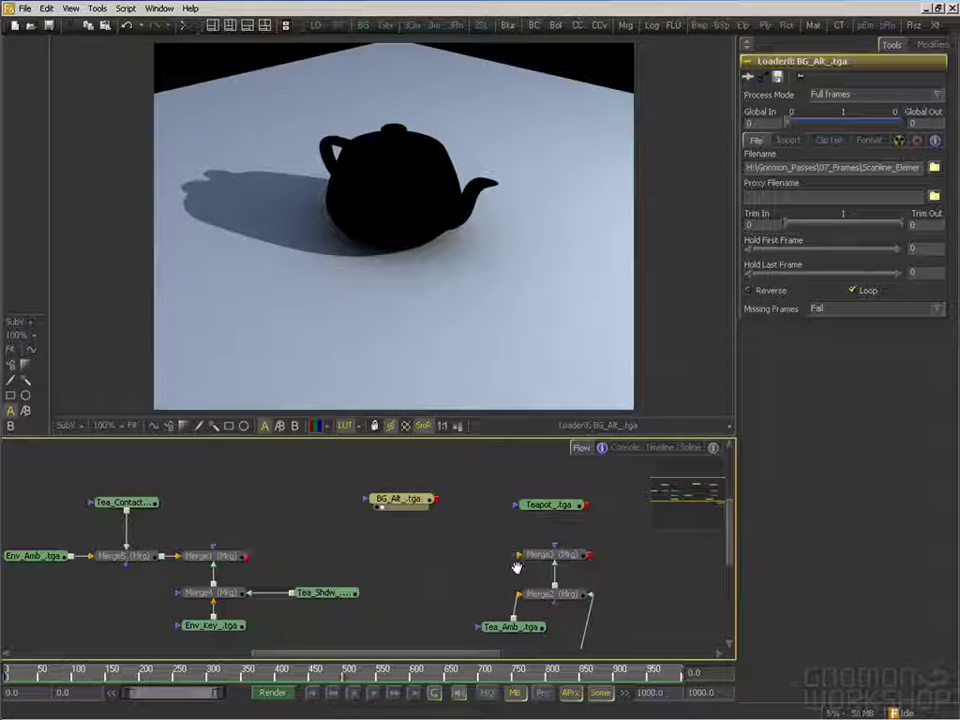
pyautogui.moveTo(520, 563); pyautogui.dragTo(409, 513, button='middle')
pyautogui.moveTo(505, 608); pyautogui.dragTo(503, 587)
pyautogui.moveTo(441, 505); pyautogui.dragTo(429, 354)
pyautogui.moveTo(455, 546); pyautogui.dragTo(454, 388)
pyautogui.moveTo(396, 550); pyautogui.dragTo(420, 582, button='middle')
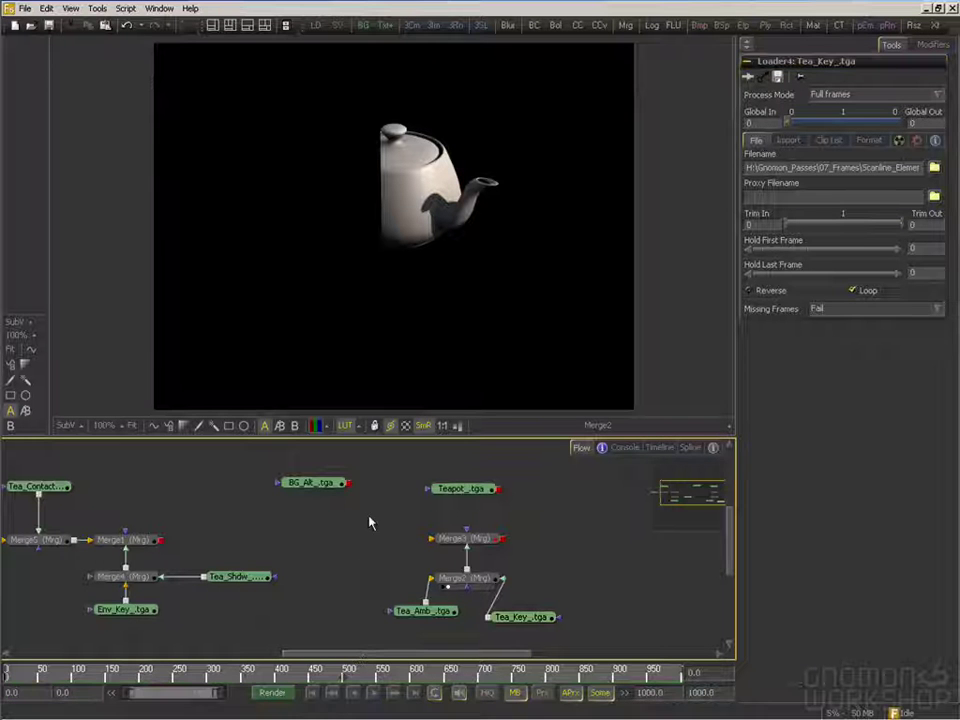
pyautogui.moveTo(384, 514); pyautogui.dragTo(377, 510, button='middle')
pyautogui.moveTo(453, 517); pyautogui.dragTo(423, 525, button='middle')
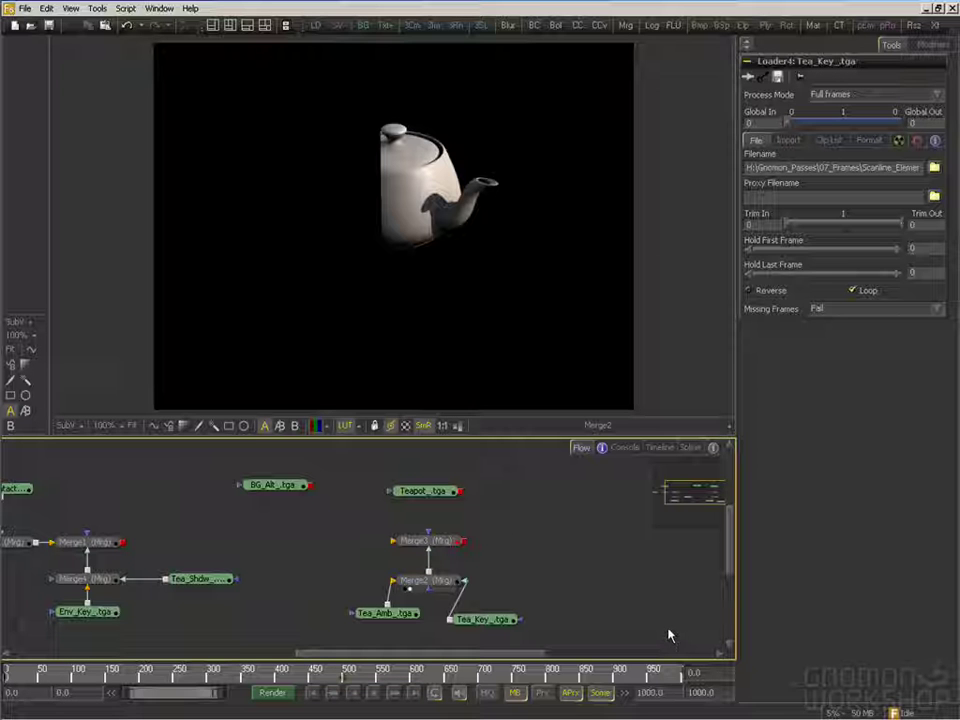
# Load CH_Alt_.tga, arrange it below BG_Alt, and wire it into a new Merge6 as foreground
pyautogui.click(236, 707)
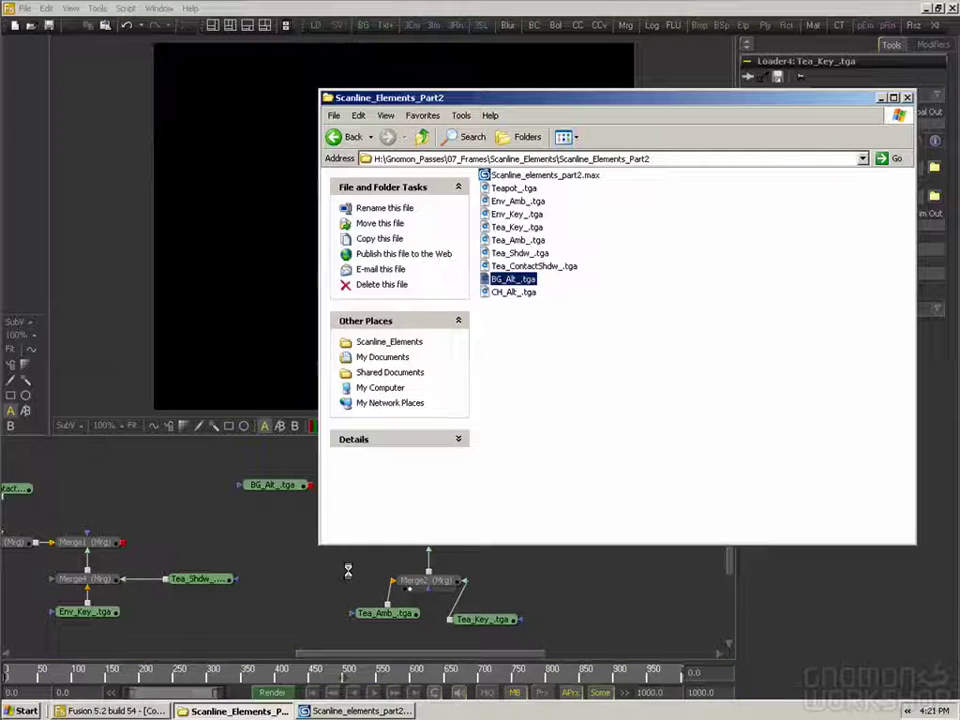
pyautogui.click(528, 293)
pyautogui.moveTo(520, 304); pyautogui.dragTo(214, 400)
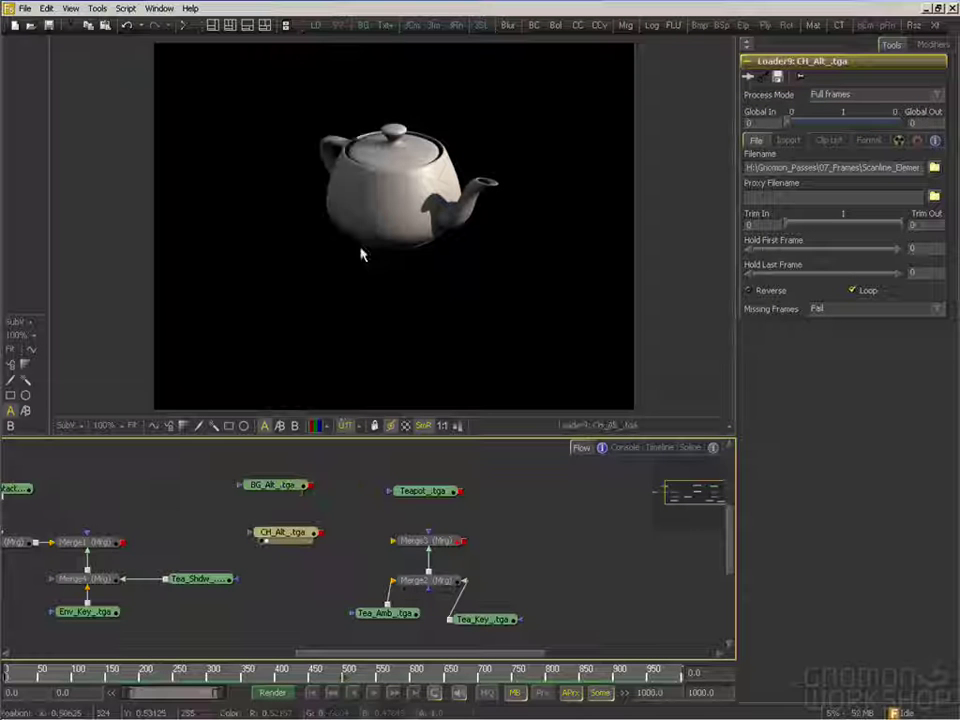
pyautogui.moveTo(323, 557); pyautogui.dragTo(396, 596, button='middle')
pyautogui.moveTo(345, 518); pyautogui.dragTo(276, 475)
pyautogui.moveTo(367, 579); pyautogui.dragTo(372, 513)
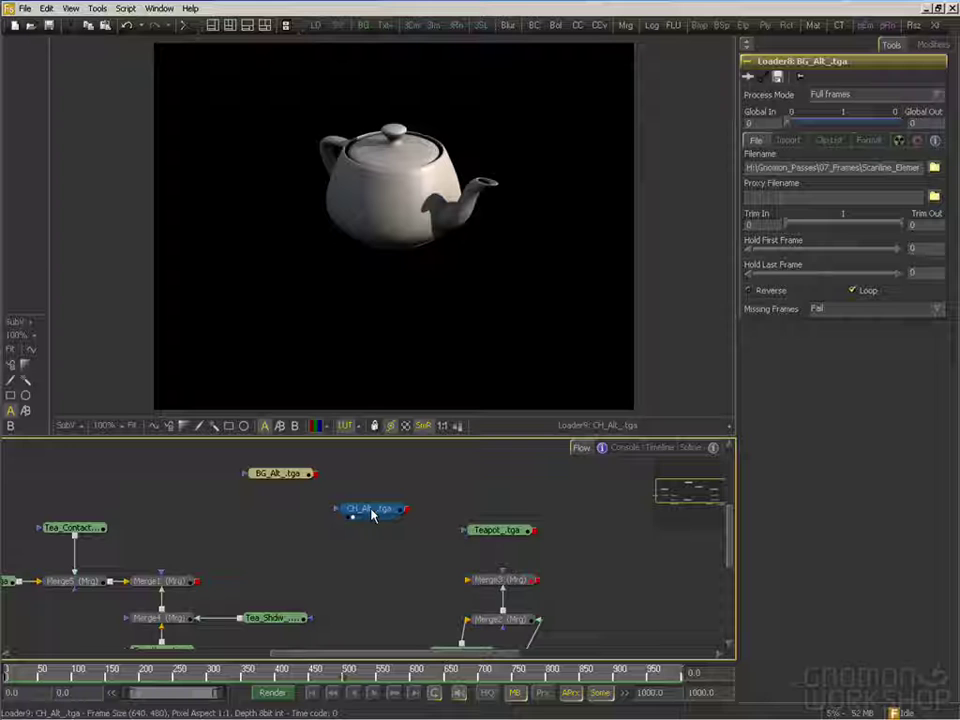
pyautogui.moveTo(349, 561); pyautogui.dragTo(327, 619, button='middle')
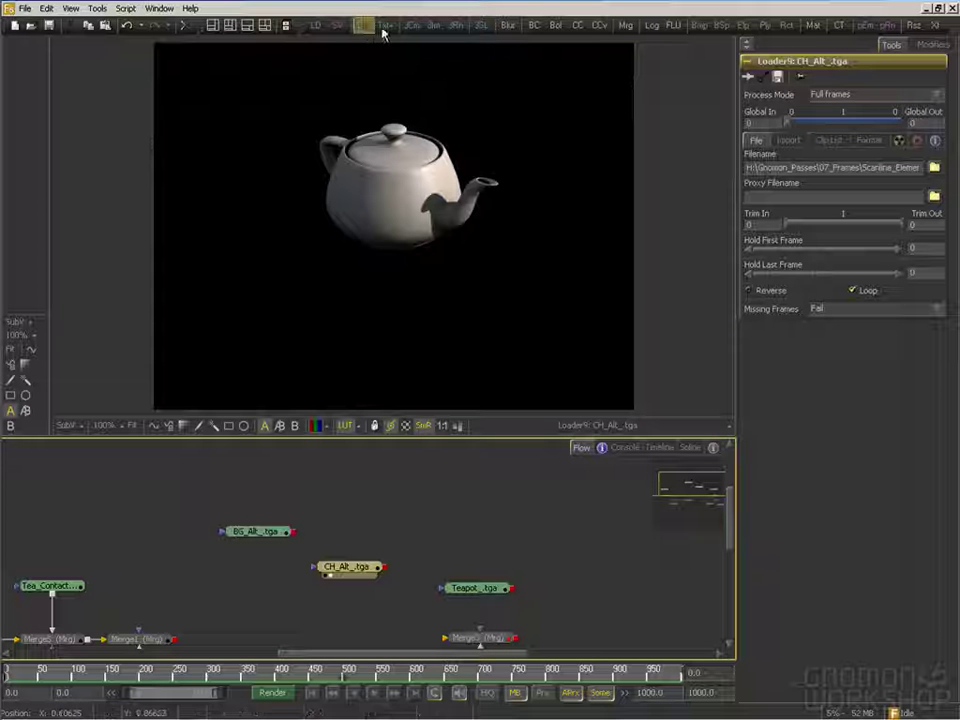
pyautogui.moveTo(626, 25); pyautogui.dragTo(348, 527)
pyautogui.moveTo(380, 568); pyautogui.dragTo(350, 532)
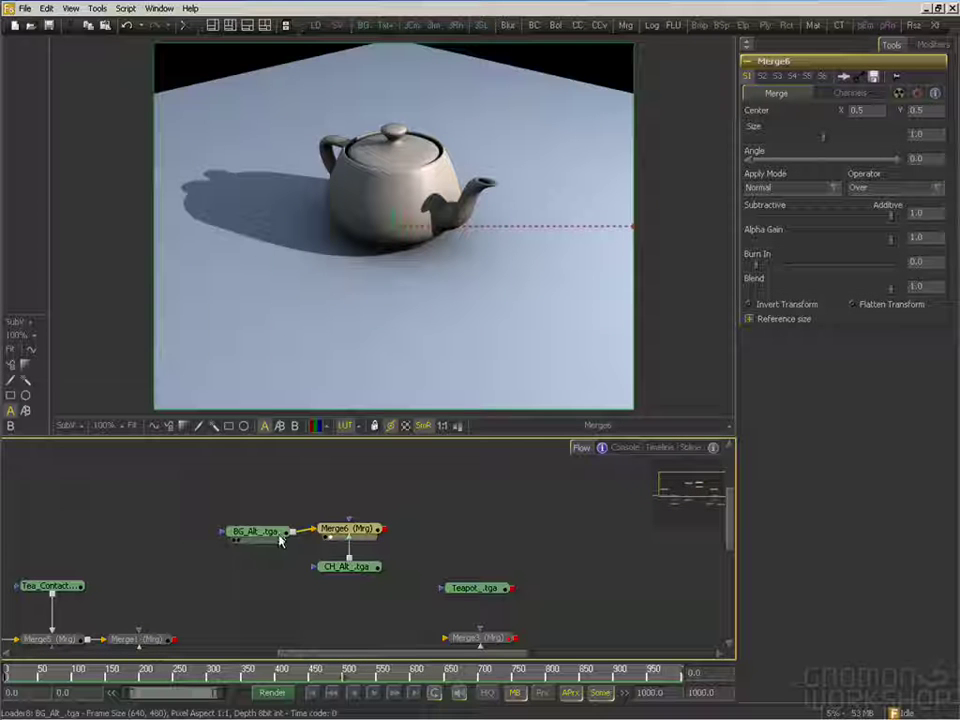
# Select the BG_Alt loader and zoom the viewer in on the teapot handle
pyautogui.click(272, 535)
pyautogui.scroll(3, 300, 209)
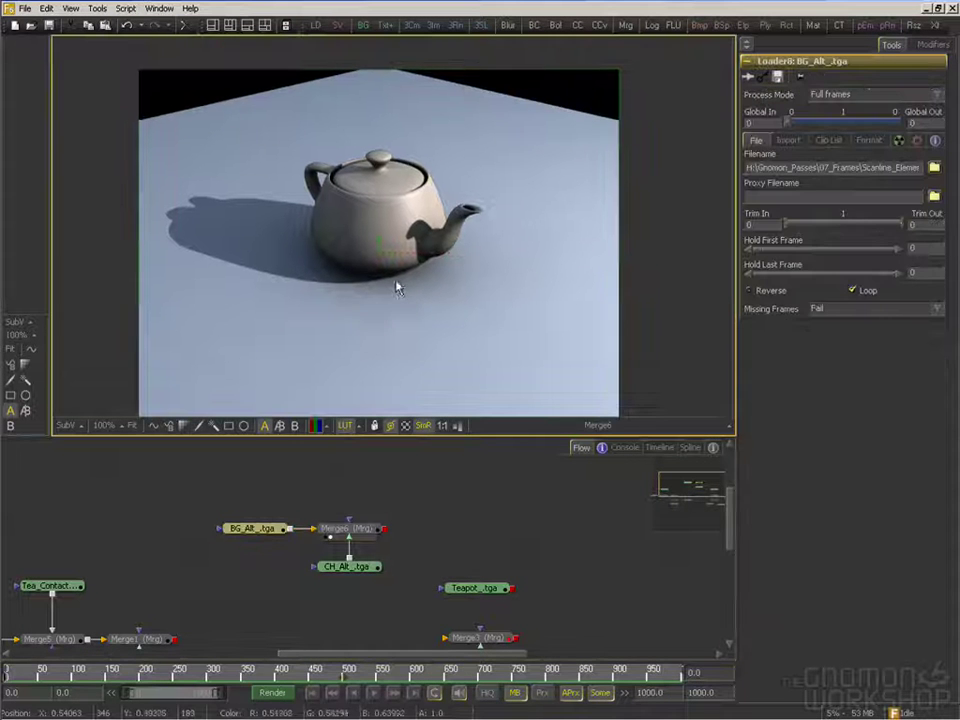
pyautogui.scroll(3, 424, 204)
pyautogui.moveTo(499, 208); pyautogui.dragTo(440, 202, button='middle')
pyautogui.scroll(2, 485, 200)
pyautogui.moveTo(129, 188); pyautogui.dragTo(259, 133, button='middle')
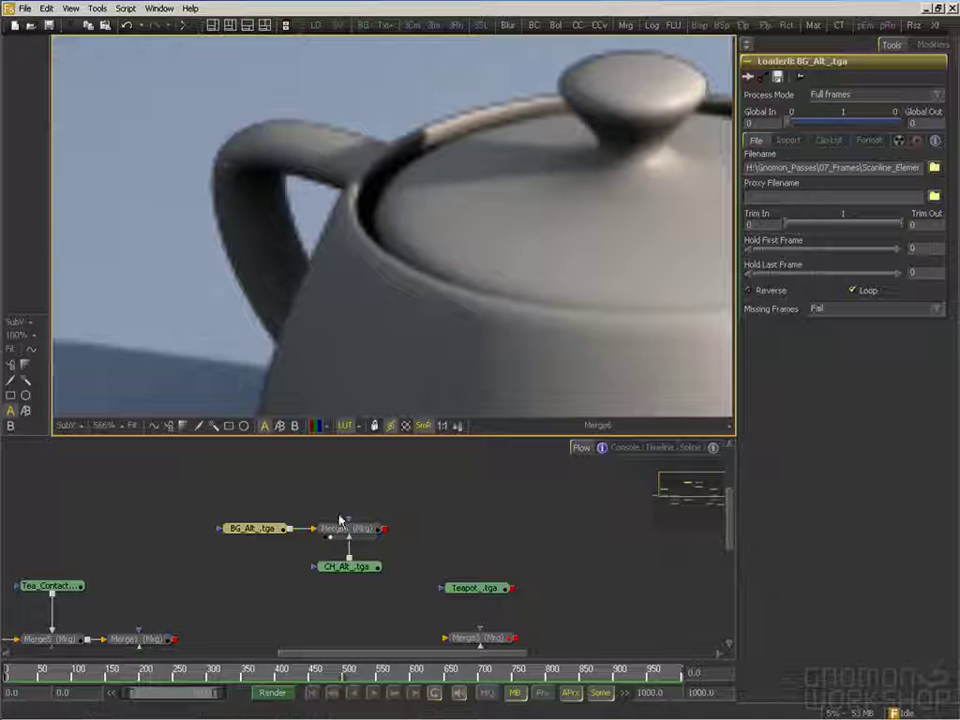
# View BG_Alt's alpha channel alone and inspect along the handle's edge
pyautogui.moveTo(250, 528); pyautogui.dragTo(317, 268)
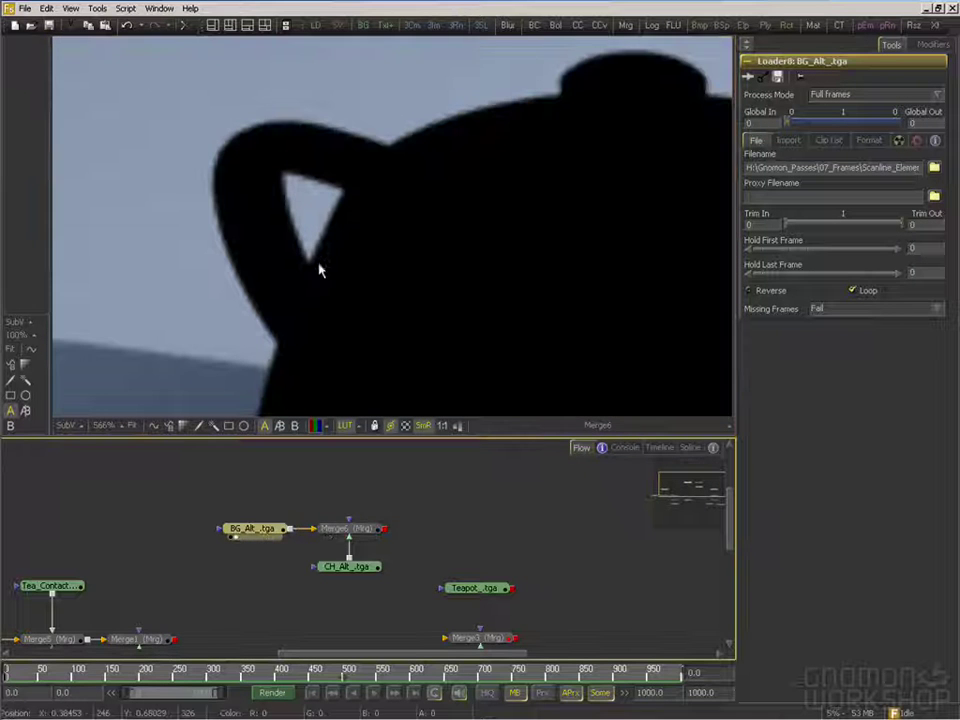
pyautogui.click(318, 426)
pyautogui.keyDown('ctrl'); pyautogui.scroll(2, 275, 205); pyautogui.keyUp('ctrl')
pyautogui.keyDown('ctrl'); pyautogui.scroll(2, 275, 218); pyautogui.keyUp('ctrl')
pyautogui.moveTo(315, 186); pyautogui.dragTo(379, 188, button='middle')
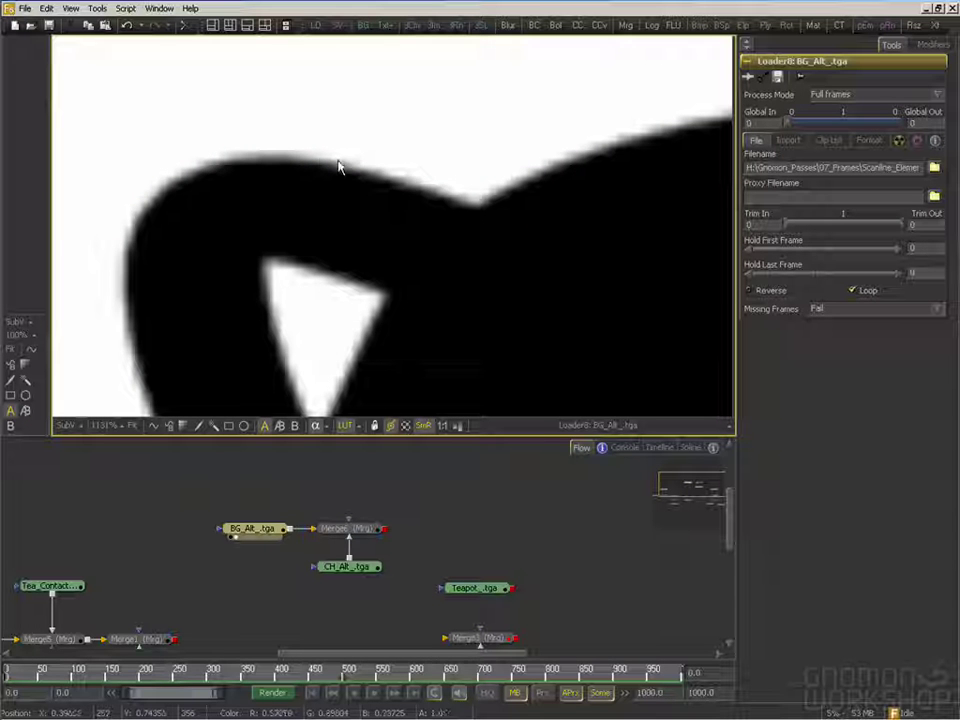
pyautogui.moveTo(296, 165); pyautogui.dragTo(237, 160, button='middle')
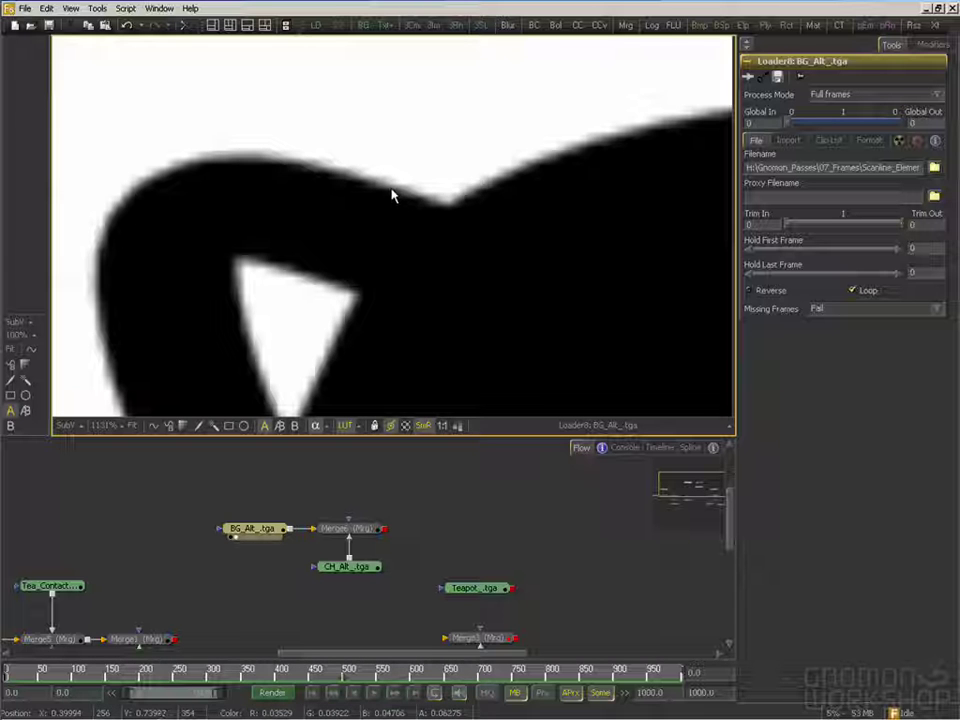
# Return to colour, view the Merge6 composite, and move the BG_Alt loader down-left
pyautogui.click(316, 426)
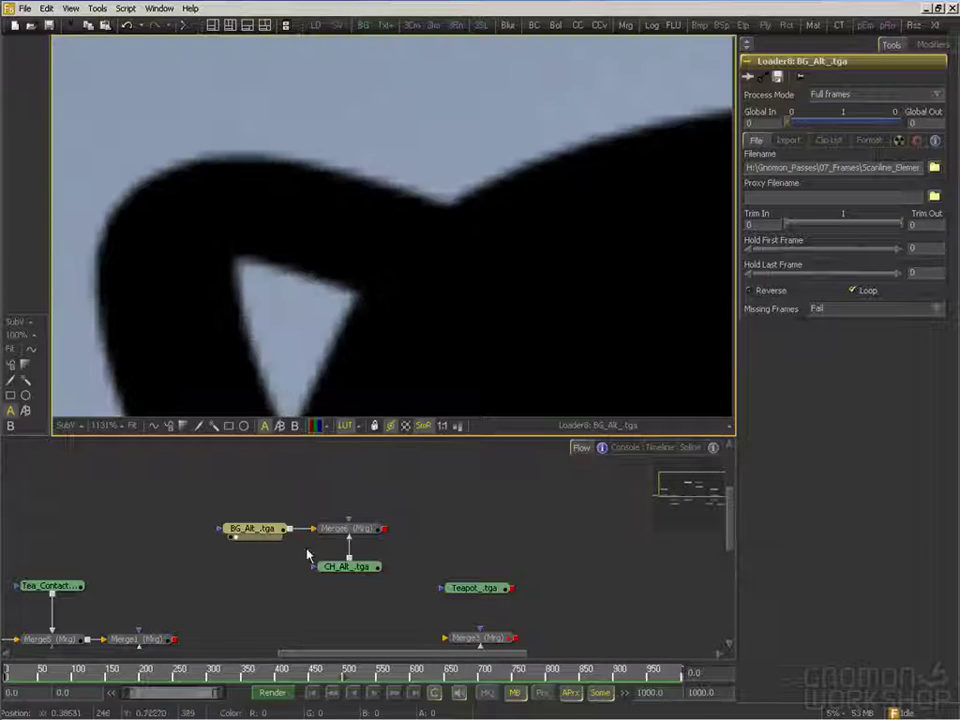
pyautogui.moveTo(348, 528); pyautogui.dragTo(364, 321)
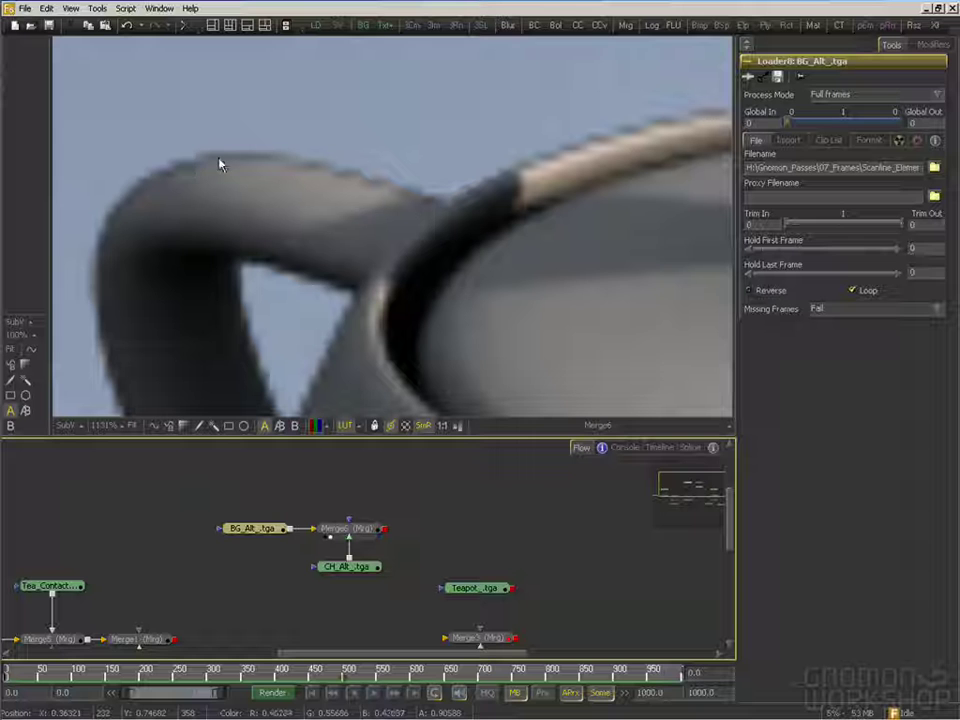
pyautogui.moveTo(349, 461); pyautogui.dragTo(410, 530, button='middle')
pyautogui.moveTo(414, 559); pyautogui.dragTo(355, 562)
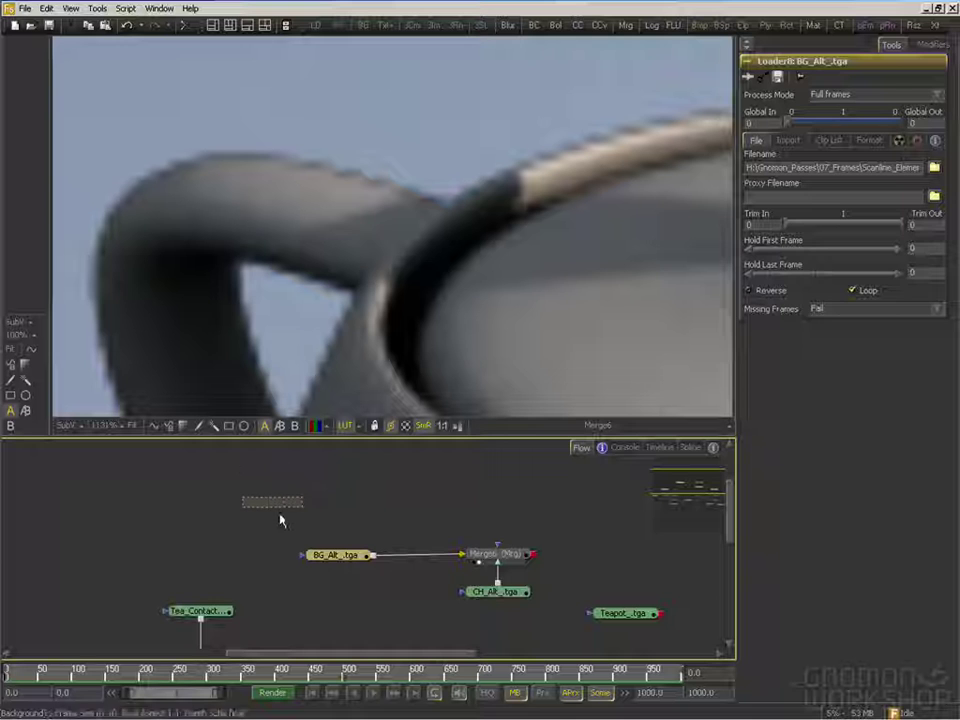
# Add a Background1 node sized 640 by 480 on its Image tab
pyautogui.click(276, 503)
pyautogui.click(851, 140)
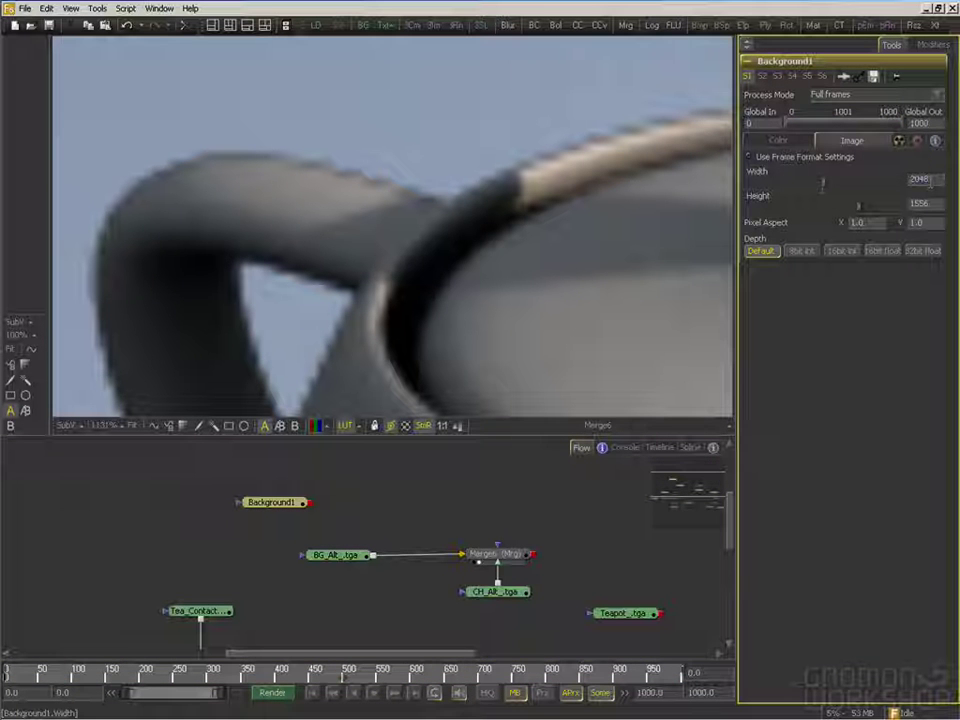
pyautogui.write('0')
pyautogui.press('Tab')
pyautogui.write('480')
pyautogui.press('Tab')
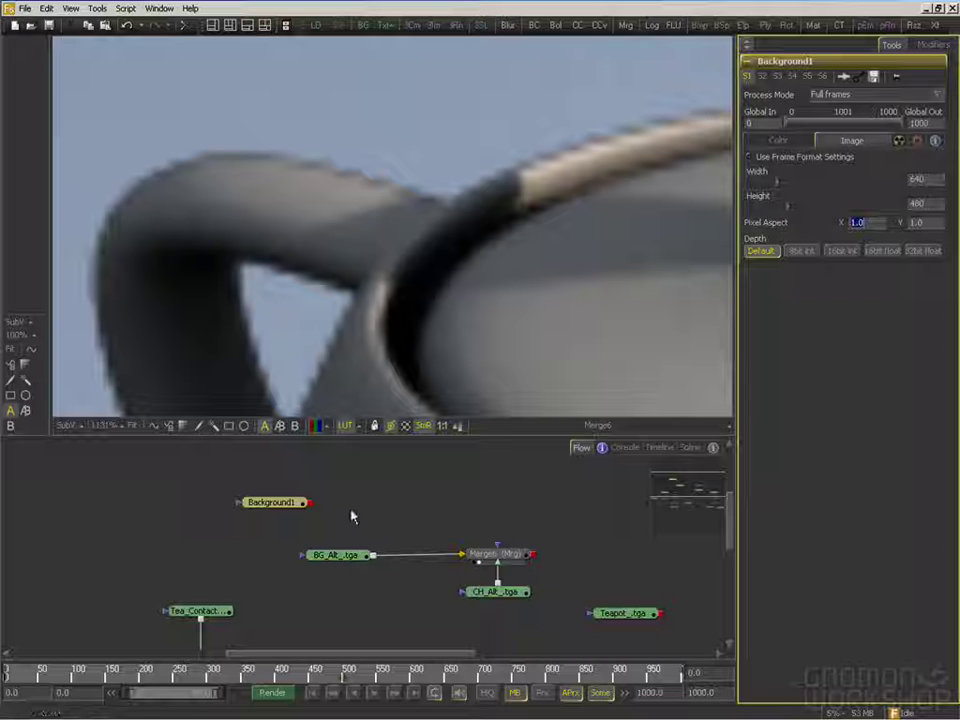
# Add Merge7 with BG_Alt as foreground over Background1, feeding Merge6 instead of BG_Alt
pyautogui.moveTo(622, 33); pyautogui.dragTo(355, 506)
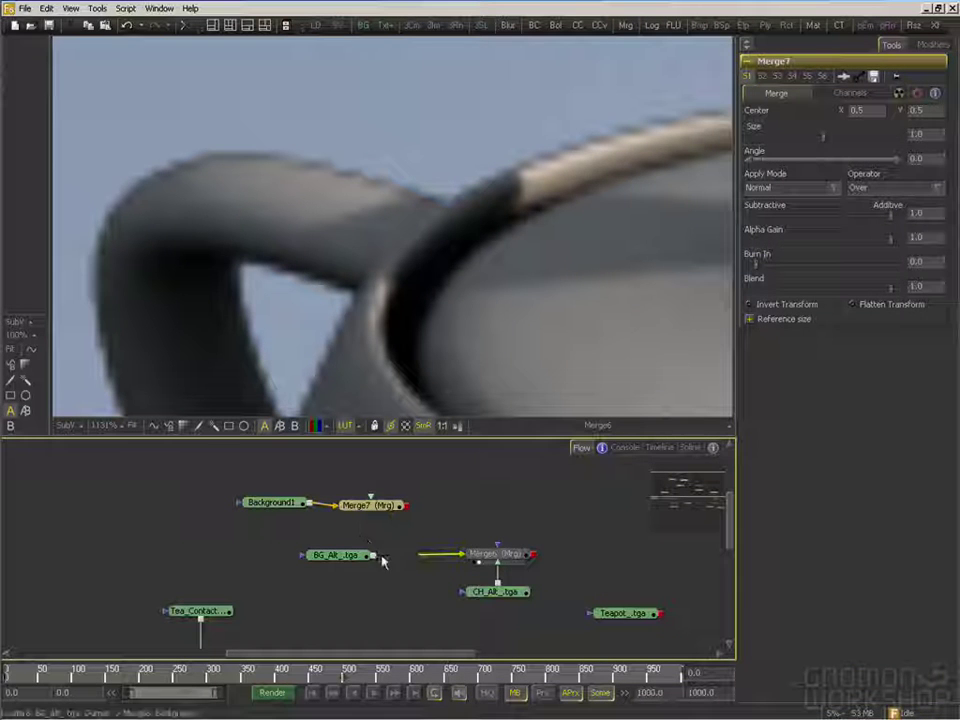
pyautogui.moveTo(374, 555); pyautogui.dragTo(396, 507)
pyautogui.moveTo(450, 561); pyautogui.dragTo(240, 575)
pyautogui.moveTo(366, 513); pyautogui.dragTo(400, 563)
pyautogui.click(399, 536)
# Preview Background1, Merge7 and Merge6, lining BG_Alt up under Merge7
pyautogui.moveTo(317, 553); pyautogui.dragTo(326, 234)
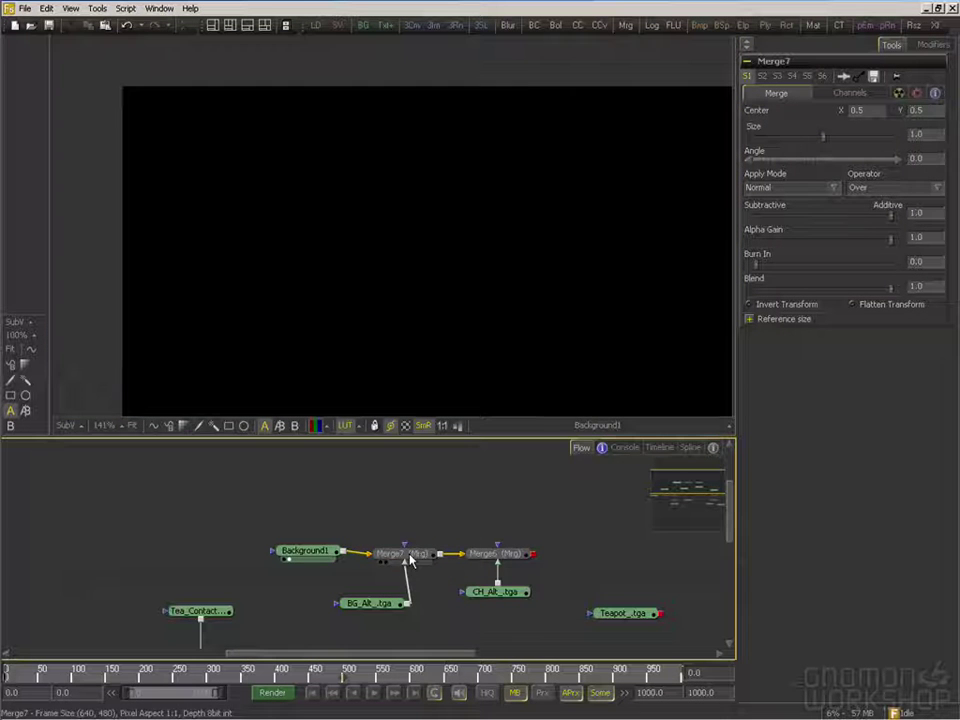
pyautogui.moveTo(407, 557); pyautogui.dragTo(386, 236)
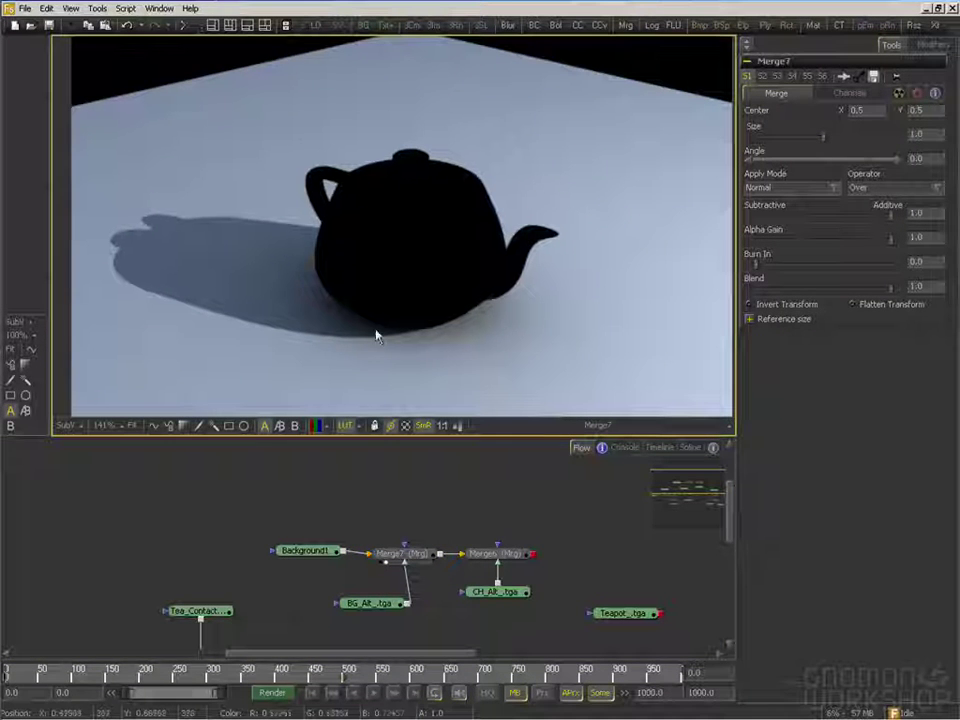
pyautogui.moveTo(371, 604); pyautogui.dragTo(399, 606)
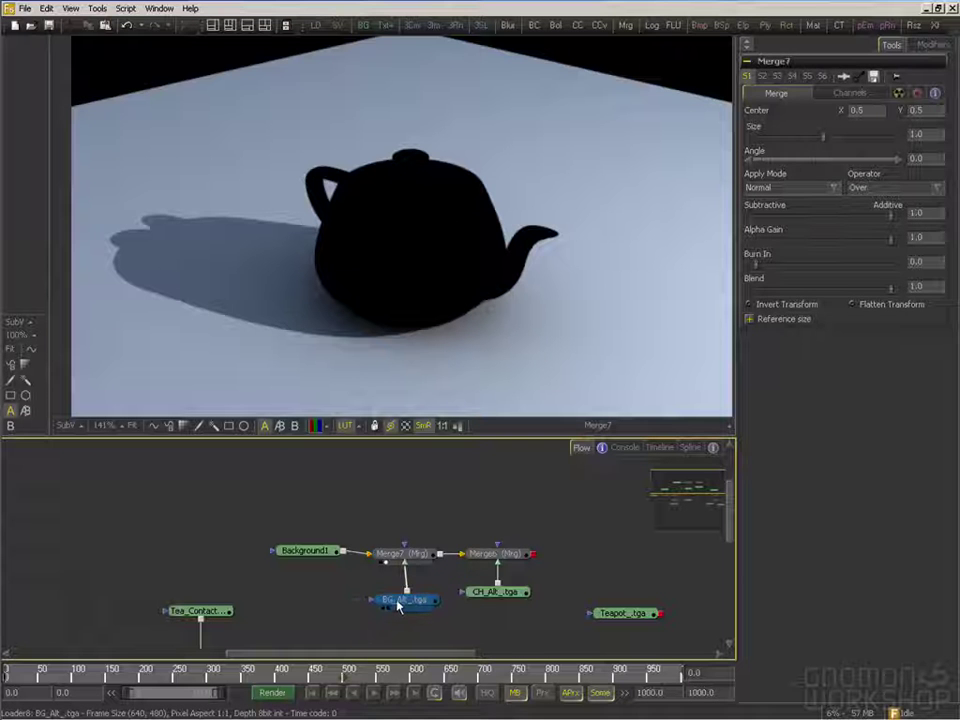
pyautogui.click(401, 603)
pyautogui.moveTo(511, 553)
pyautogui.mouseDown()
pyautogui.moveTo(525, 371)
pyautogui.moveTo(476, 287)
pyautogui.mouseUp()
pyautogui.click(311, 556)
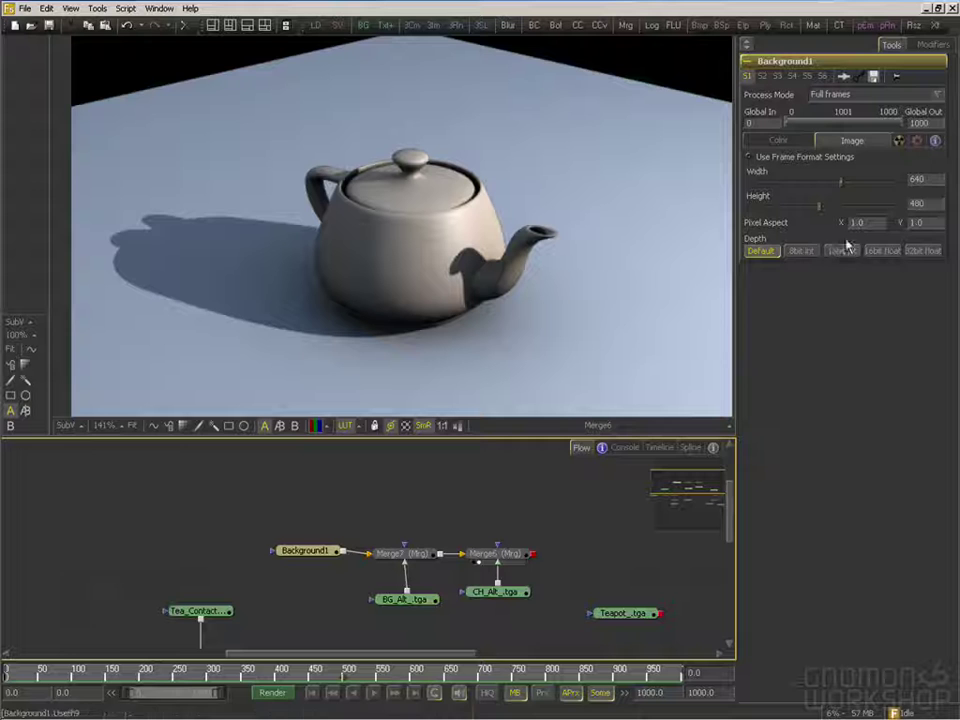
# Make Background1 yellow by raising its red and green to 1.0
pyautogui.click(785, 141)
pyautogui.moveTo(812, 192); pyautogui.dragTo(896, 197)
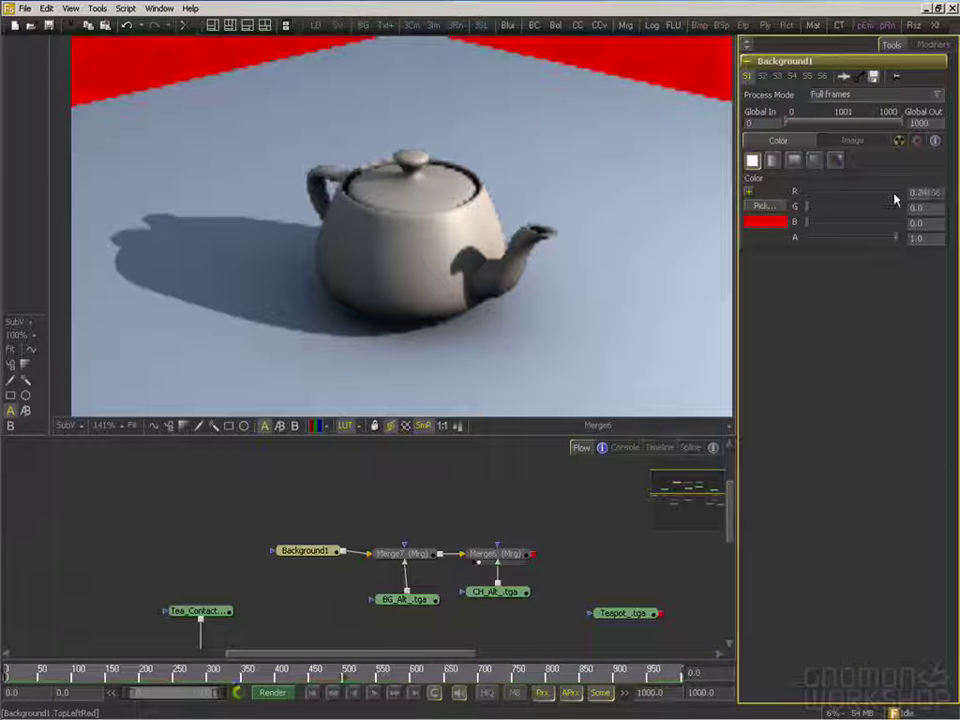
pyautogui.keyDown('ctrl'); pyautogui.scroll(8, 424, 223); pyautogui.keyUp('ctrl')
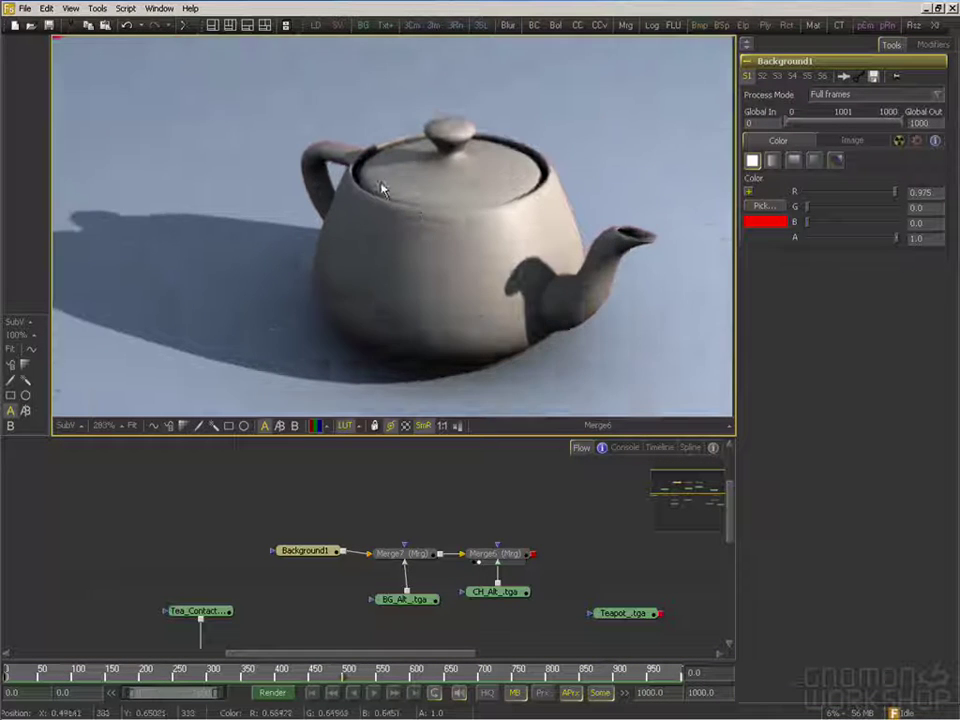
pyautogui.keyDown('ctrl'); pyautogui.scroll(1, 283, 253); pyautogui.keyUp('ctrl')
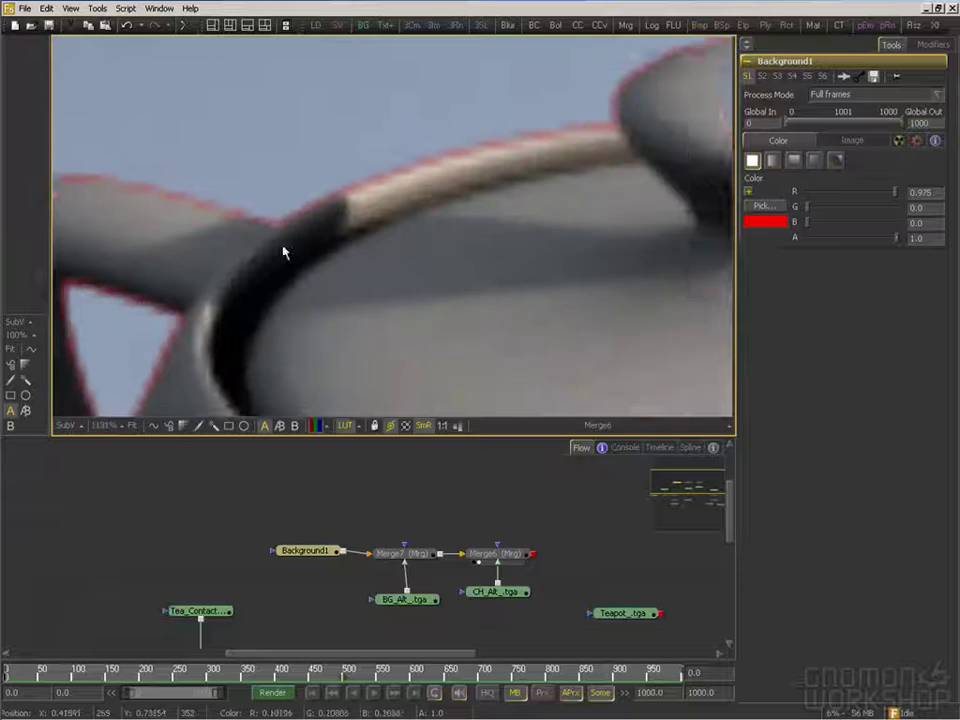
pyautogui.moveTo(808, 206); pyautogui.dragTo(897, 207)
# Inspect the composite around the teapot's rim and handle for edge fringing
pyautogui.moveTo(500, 173); pyautogui.dragTo(540, 188, button='middle')
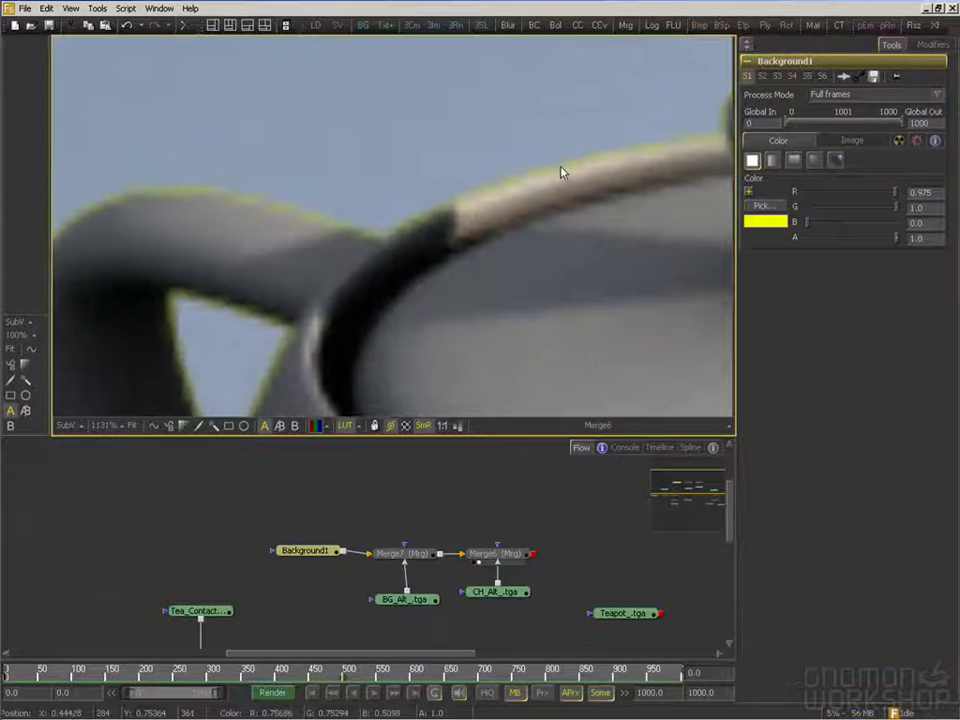
pyautogui.moveTo(300, 238); pyautogui.dragTo(304, 222, button='middle')
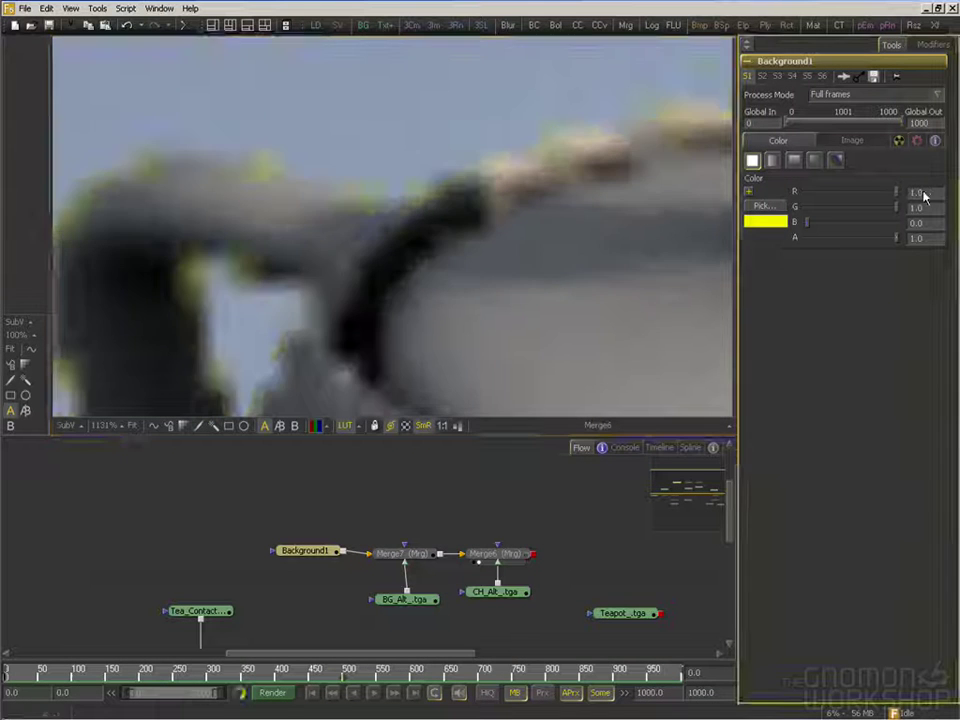
pyautogui.keyDown('ctrl'); pyautogui.scroll(-8, 388, 261); pyautogui.keyUp('ctrl')
pyautogui.moveTo(424, 282); pyautogui.dragTo(347, 216, button='middle')
pyautogui.moveTo(368, 285); pyautogui.dragTo(380, 240, button='middle')
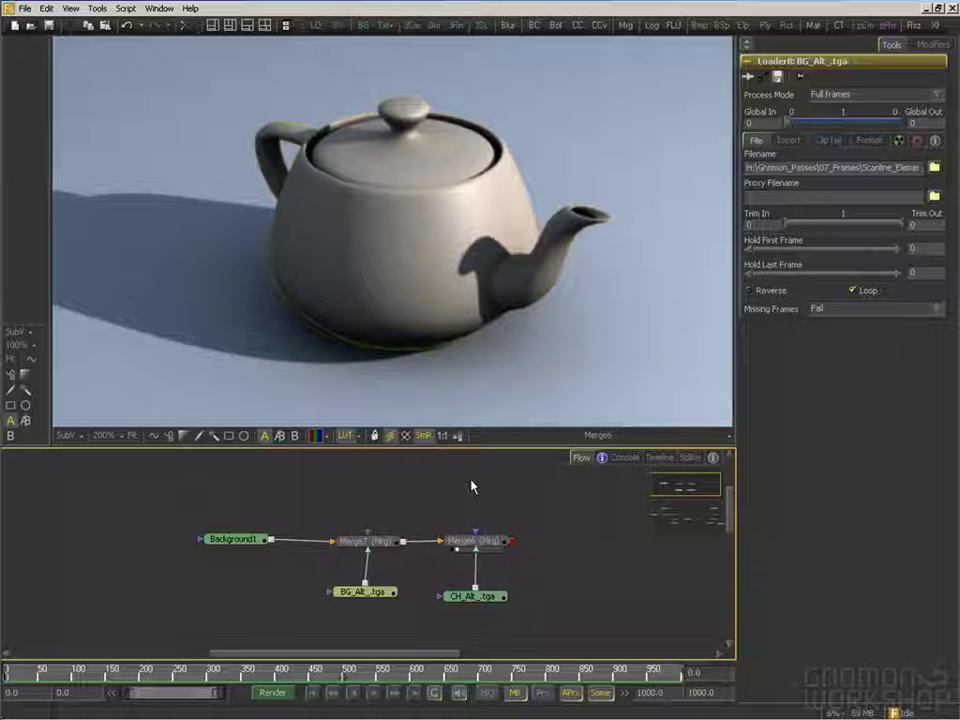
# Recentre the node graph and view the BG_Alt pass alone in the viewer
pyautogui.moveTo(421, 512); pyautogui.dragTo(424, 518, button='middle')
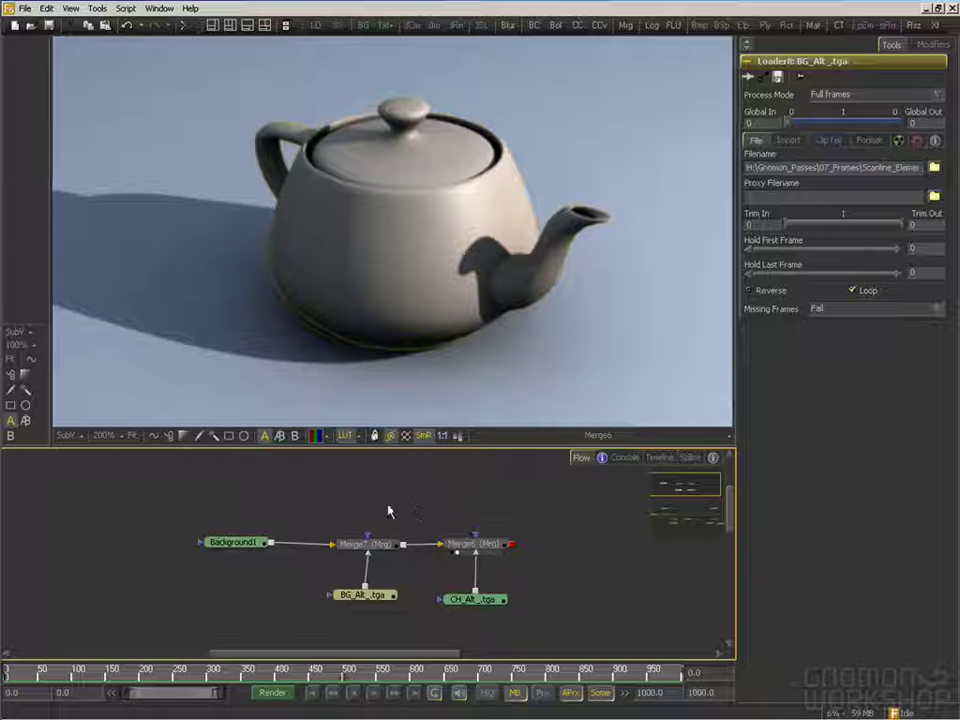
pyautogui.moveTo(387, 510); pyautogui.dragTo(392, 499, button='middle')
pyautogui.scroll(-2, 396, 538)
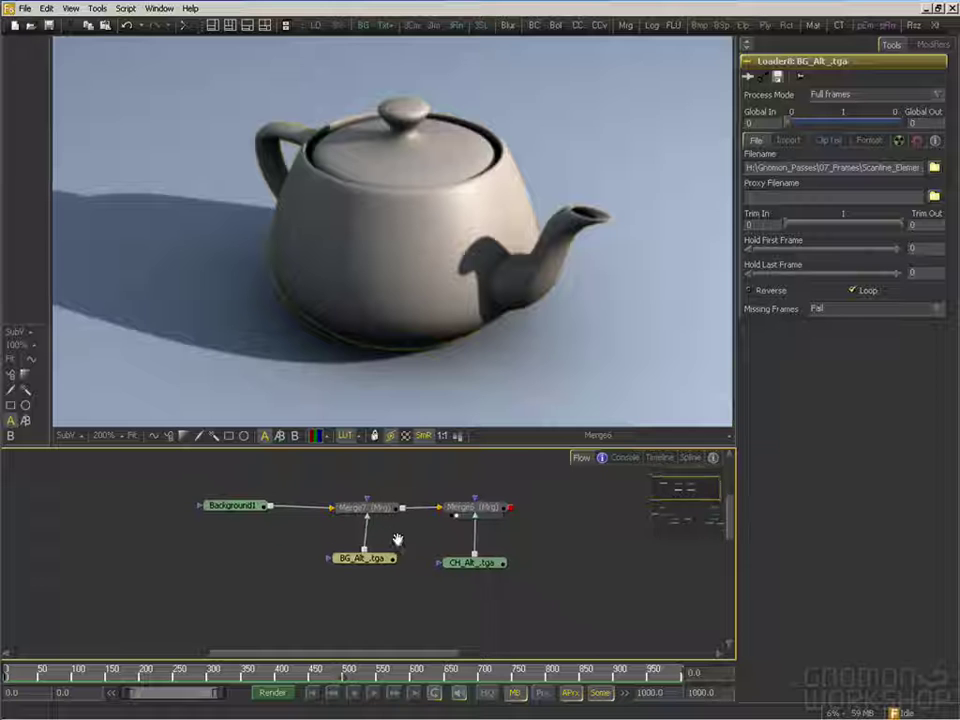
pyautogui.moveTo(368, 558); pyautogui.dragTo(380, 358)
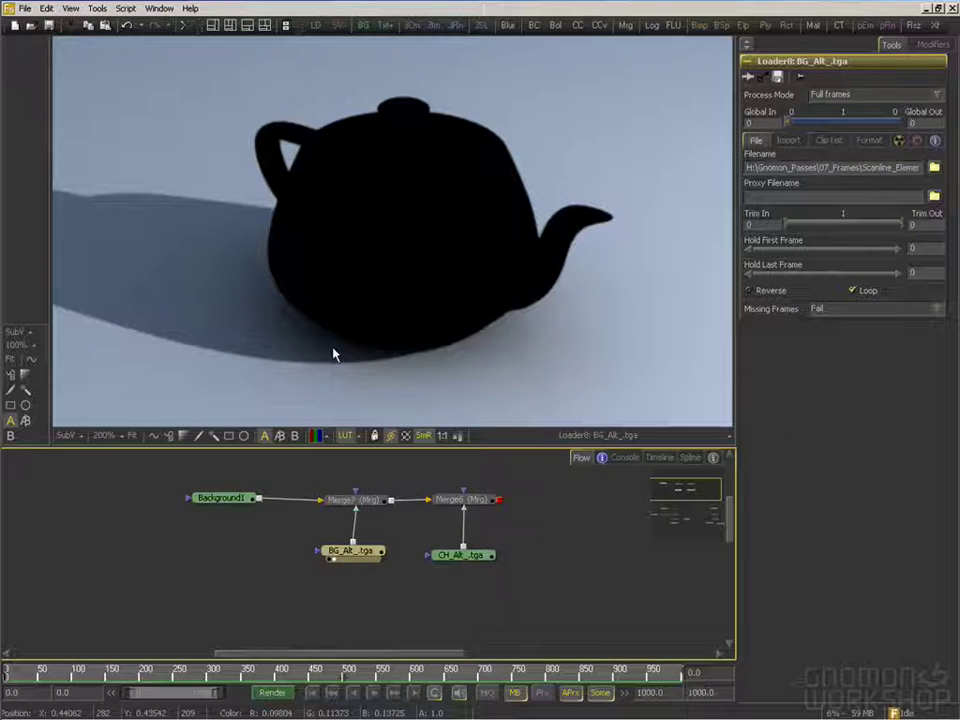
pyautogui.click(336, 352)
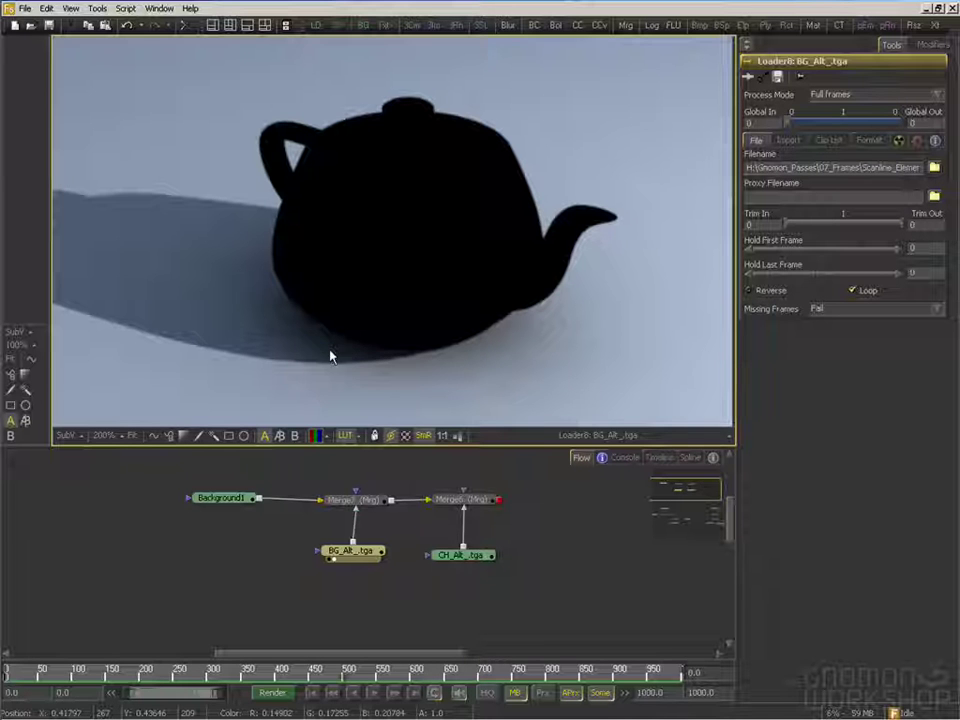
pyautogui.moveTo(320, 347); pyautogui.dragTo(328, 354, button='middle')
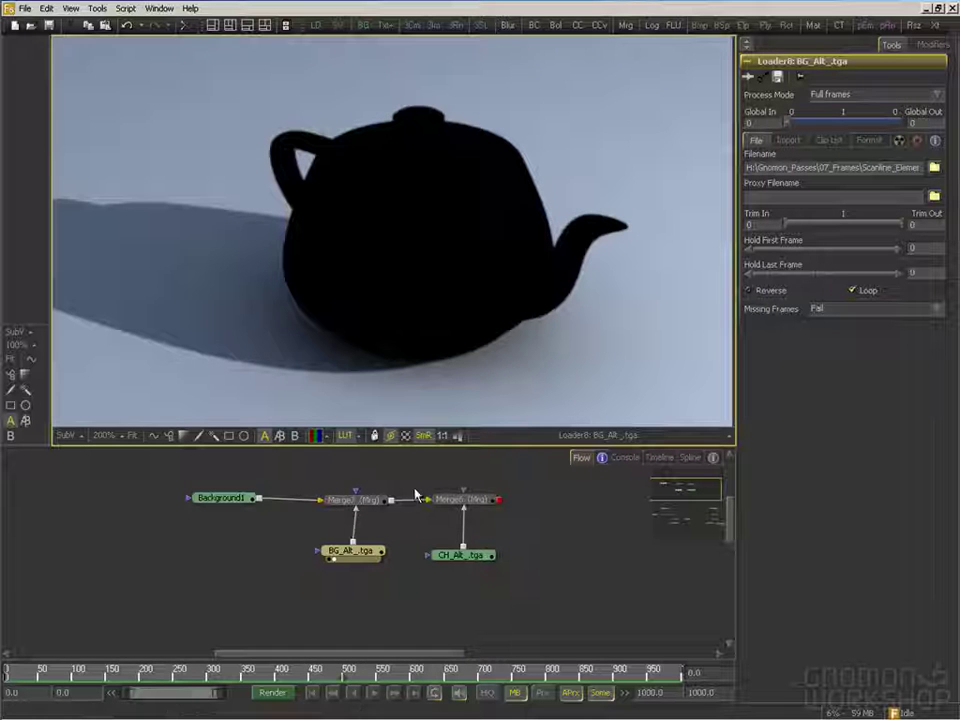
# View Merge7 over yellow, then Merge6's alpha channel, zooming into the handle outline
pyautogui.moveTo(372, 508); pyautogui.dragTo(379, 349)
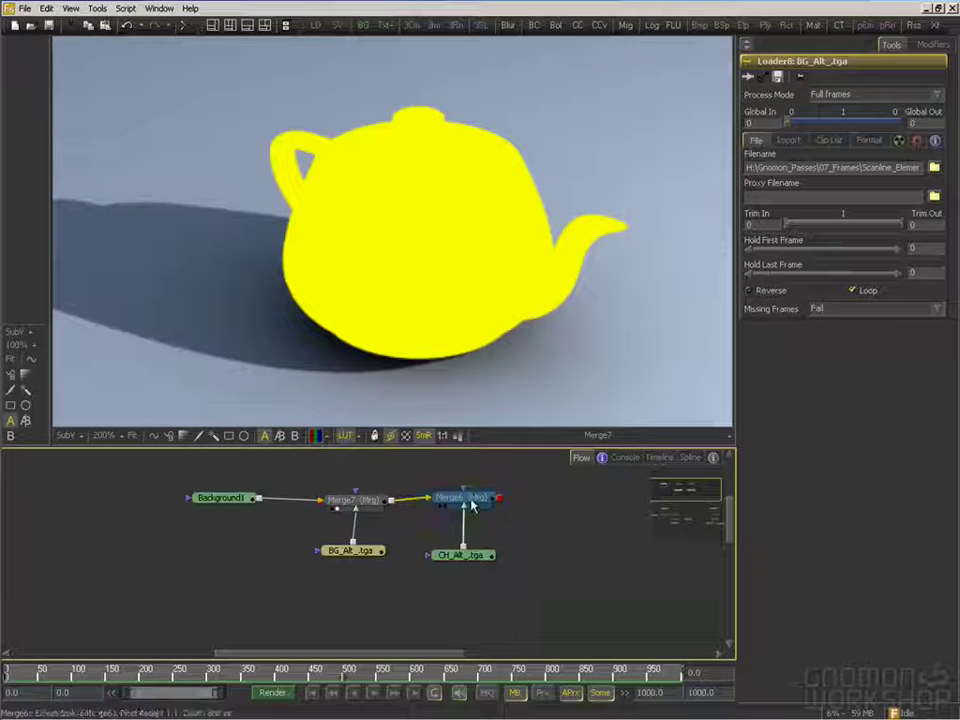
pyautogui.moveTo(463, 499); pyautogui.dragTo(463, 355)
pyautogui.click(316, 437)
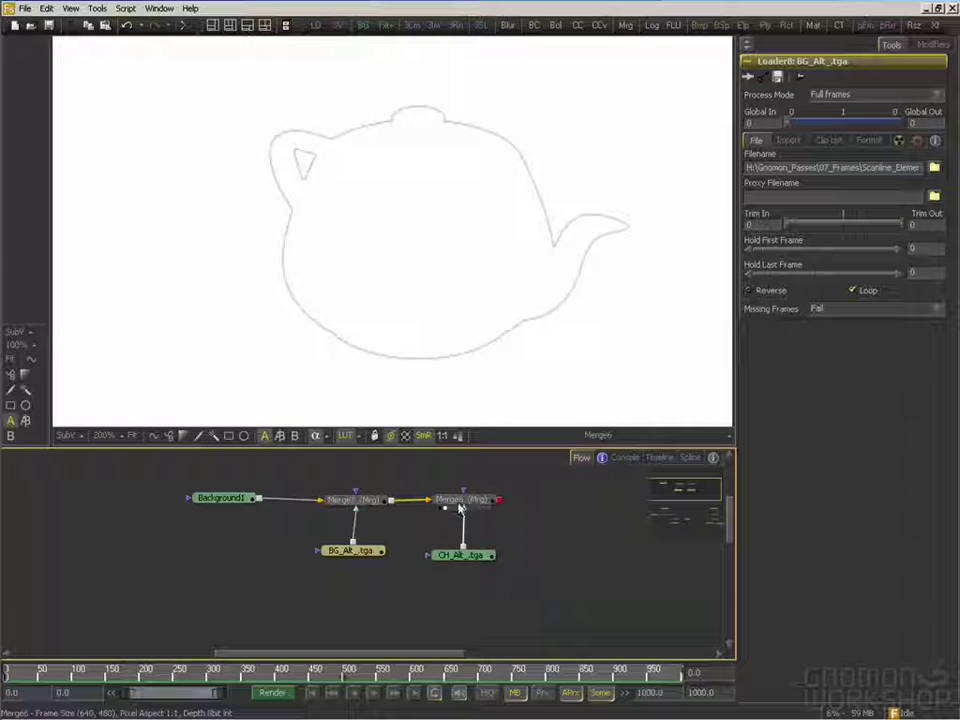
pyautogui.moveTo(285, 208); pyautogui.dragTo(285, 224, button='middle')
pyautogui.keyDown('ctrl'); pyautogui.scroll(6, 285, 224); pyautogui.keyUp('ctrl')
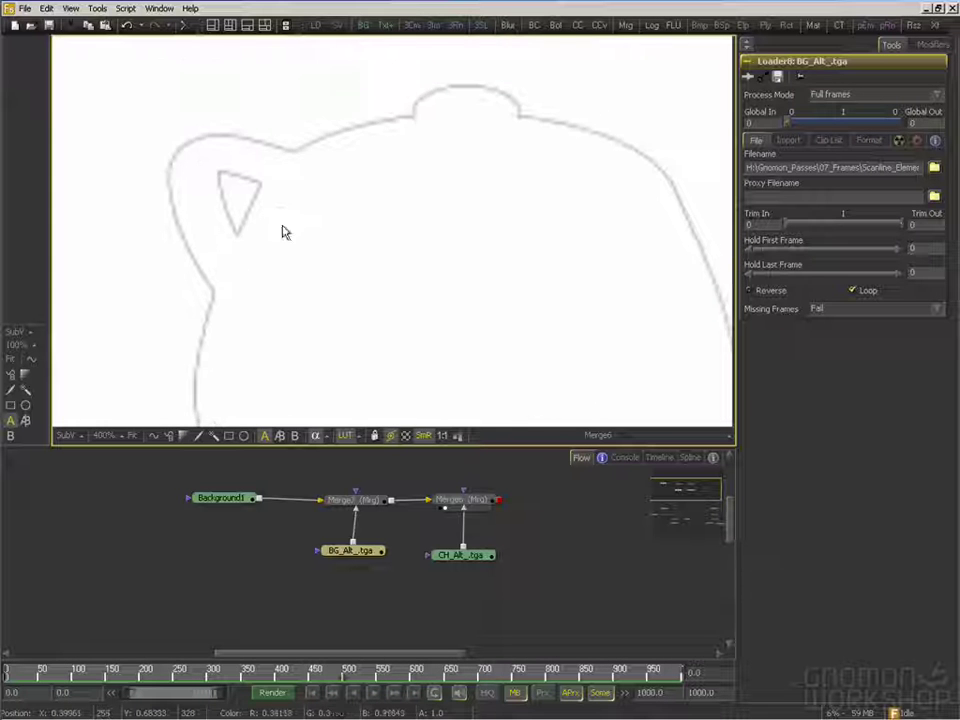
pyautogui.moveTo(222, 167); pyautogui.dragTo(274, 216, button='middle')
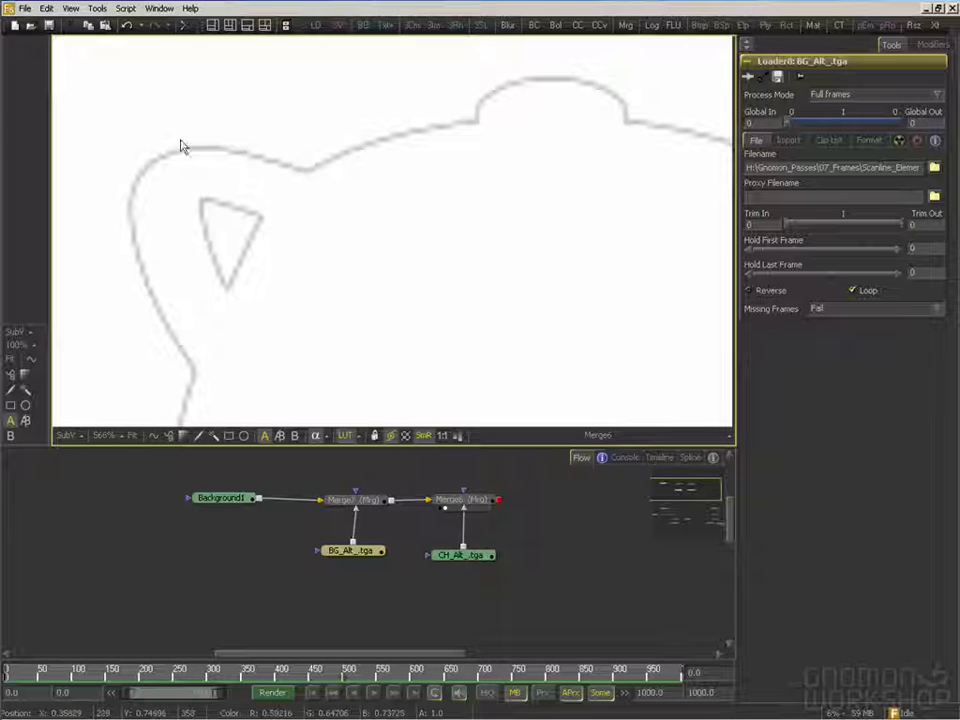
pyautogui.moveTo(174, 157); pyautogui.dragTo(184, 156, button='middle')
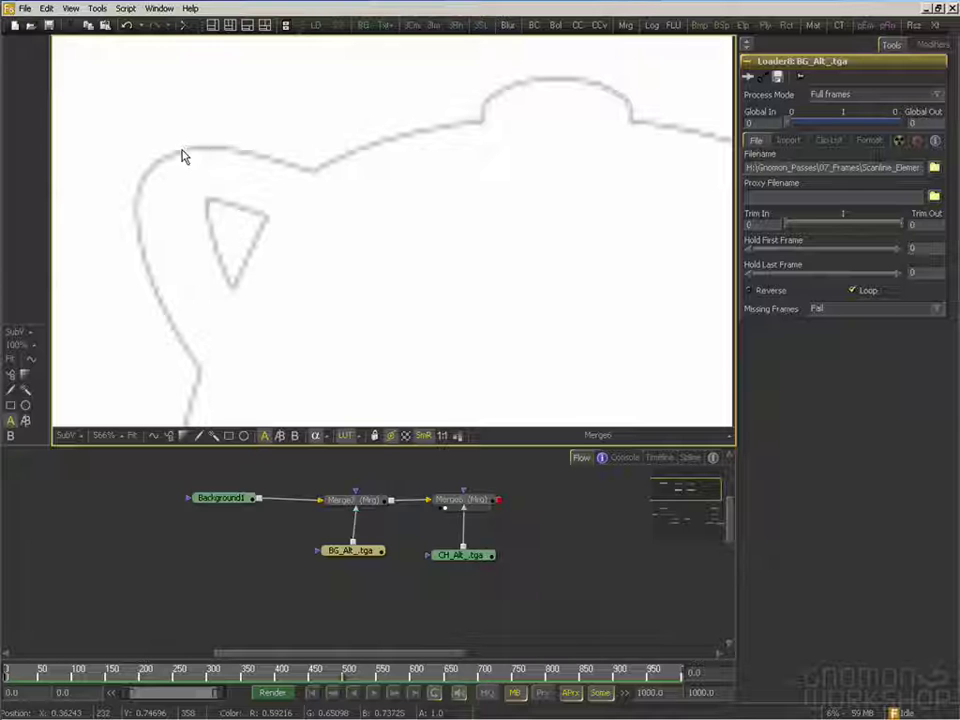
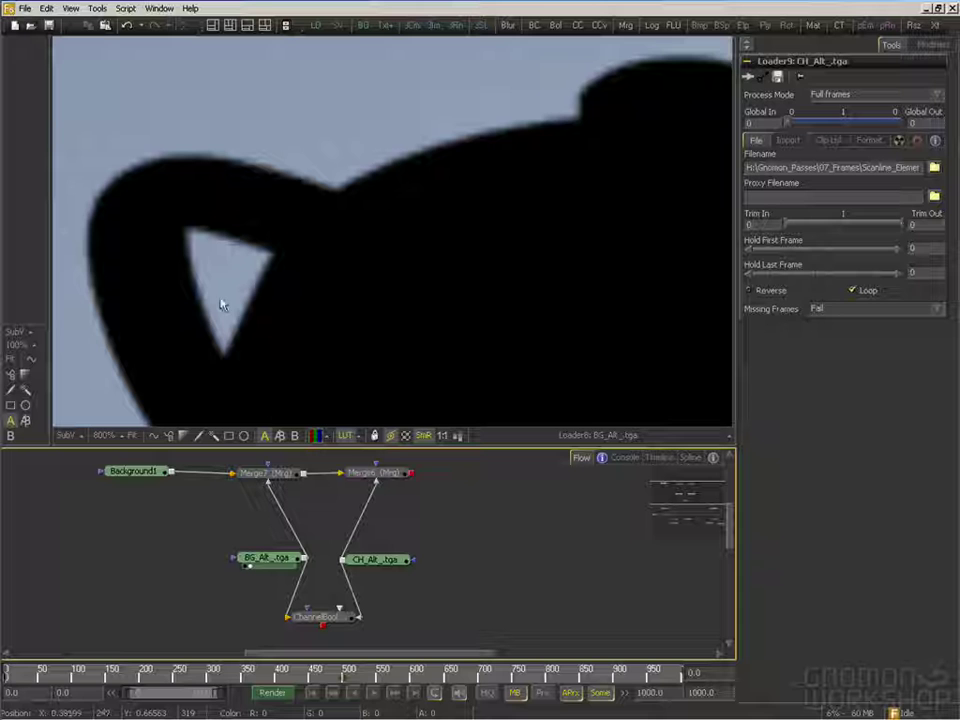
# Inspect the teapot's edge fringing, toggling the composite between alpha and colour views
pyautogui.moveTo(193, 268); pyautogui.dragTo(204, 268, button='middle')
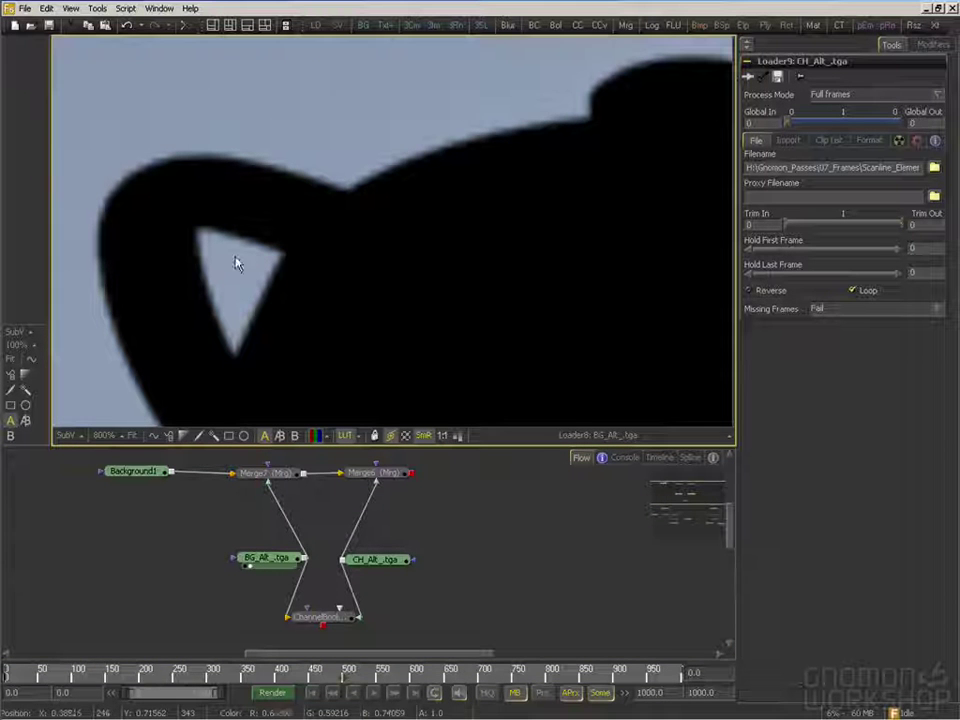
pyautogui.scroll(3, 315, 176)
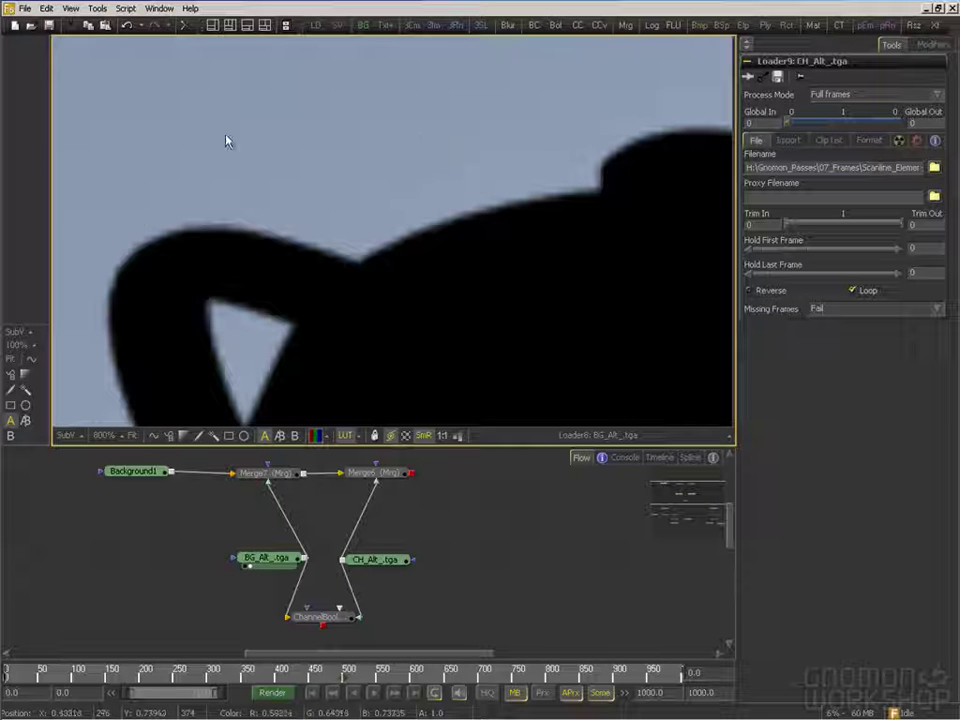
pyautogui.scroll(-3, 300, 214)
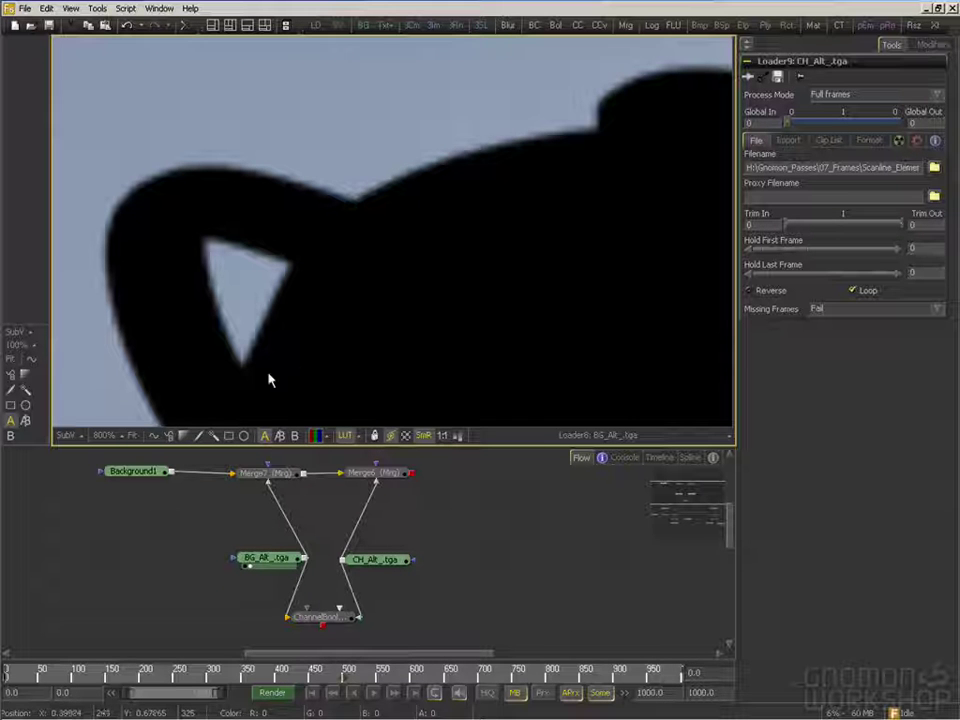
pyautogui.click(317, 435)
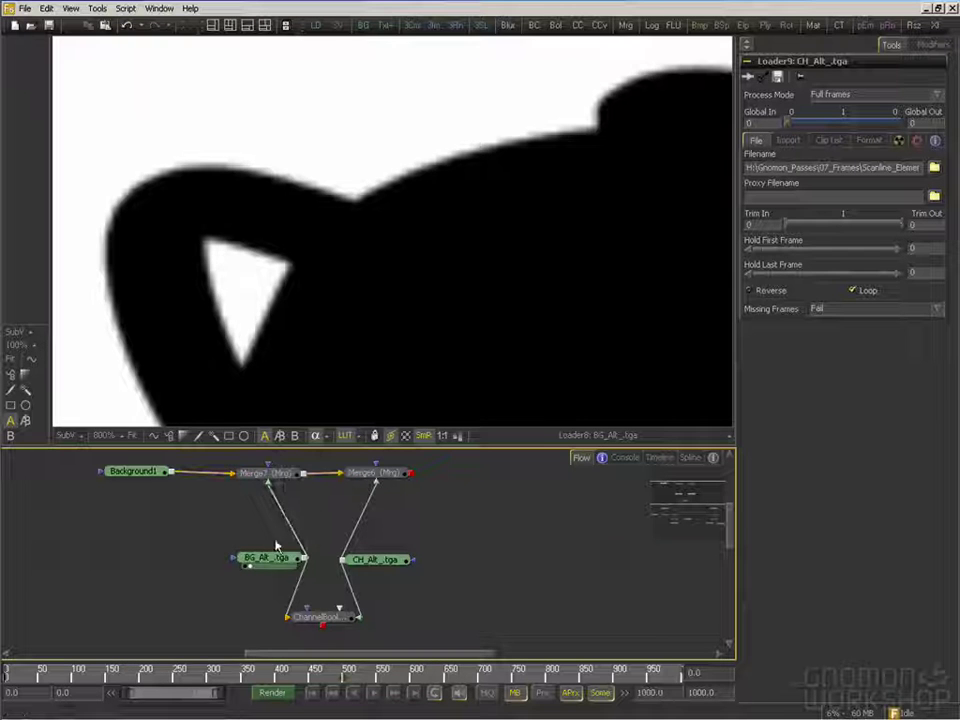
pyautogui.click(316, 435)
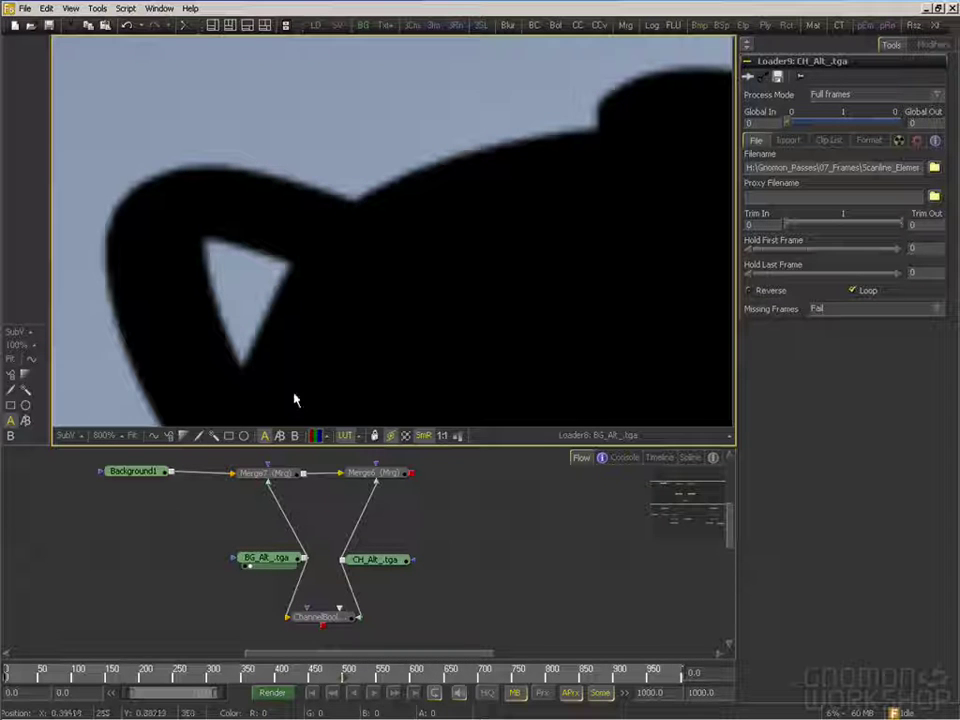
pyautogui.click(315, 436)
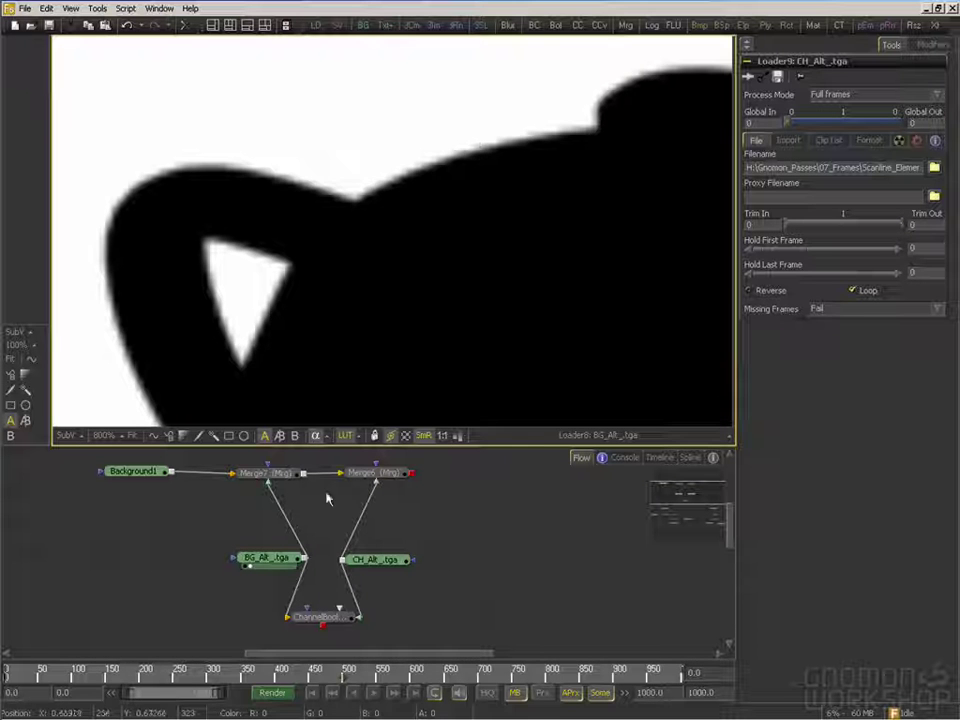
pyautogui.click(319, 436)
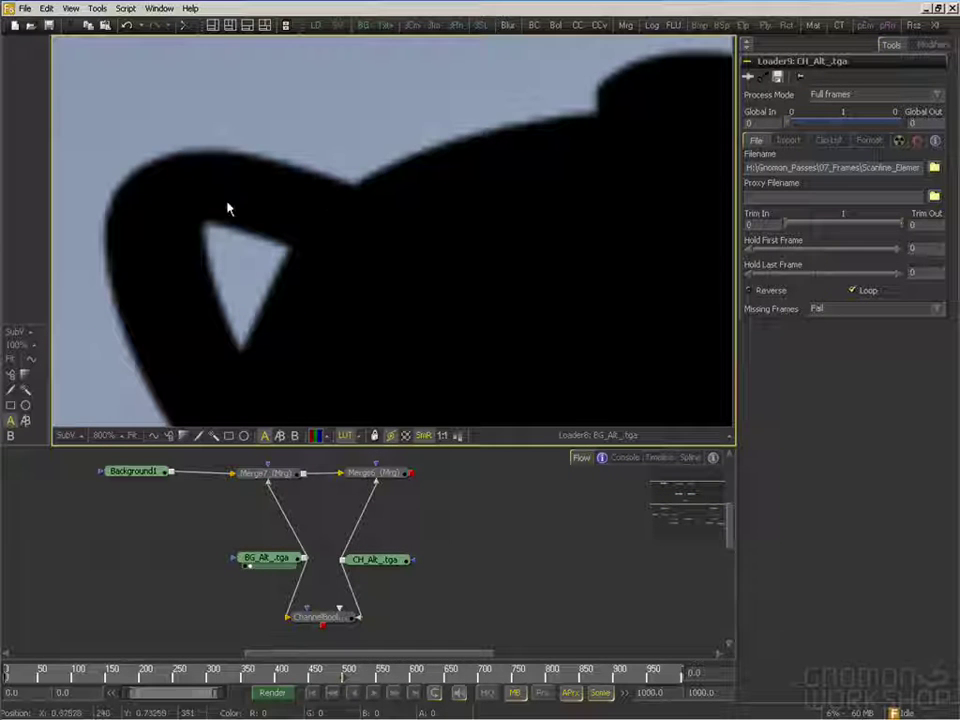
pyautogui.moveTo(229, 208); pyautogui.dragTo(228, 186, button='middle')
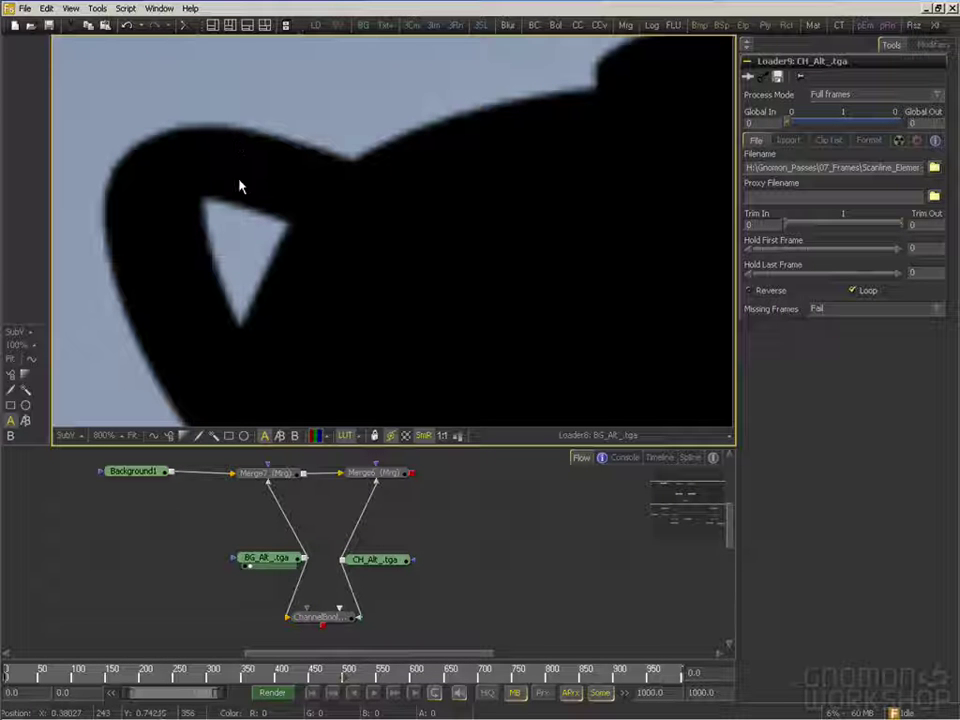
pyautogui.moveTo(259, 216); pyautogui.dragTo(263, 199, button='middle')
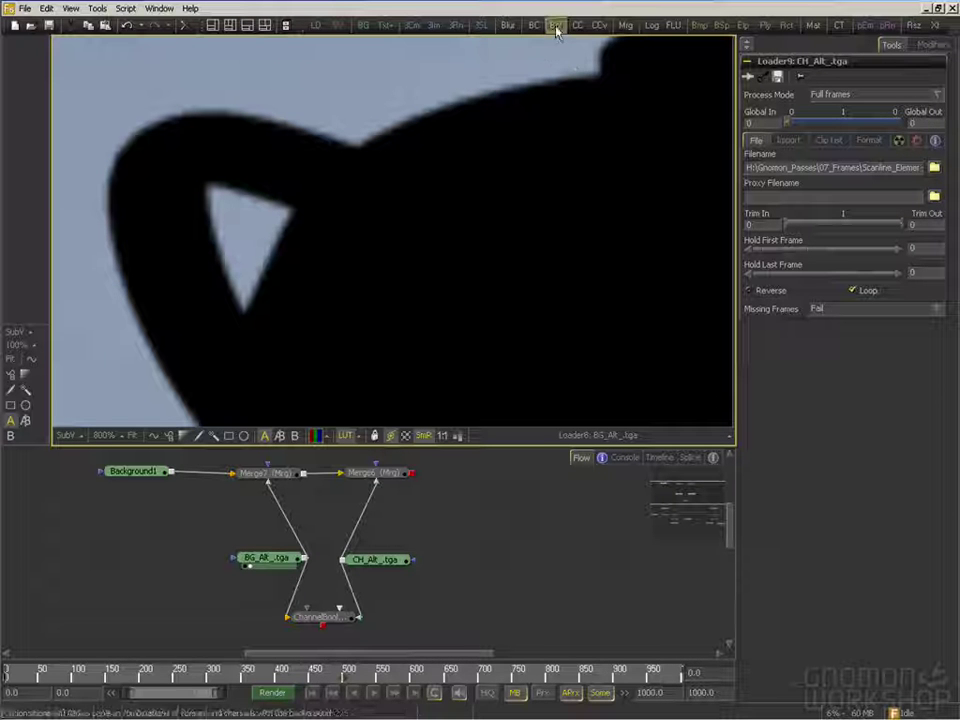
# Insert a ChannelBooleans node between BG_Alt and Merge7, view it, and set Operation to Divide
pyautogui.moveTo(556, 28); pyautogui.dragTo(290, 530)
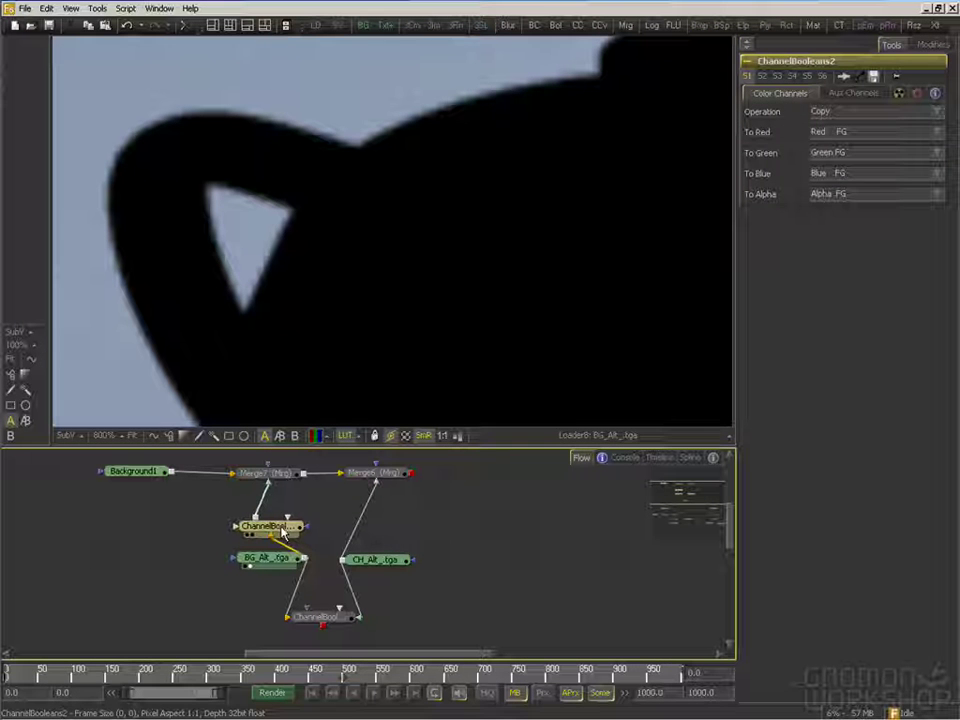
pyautogui.moveTo(287, 532); pyautogui.dragTo(321, 242)
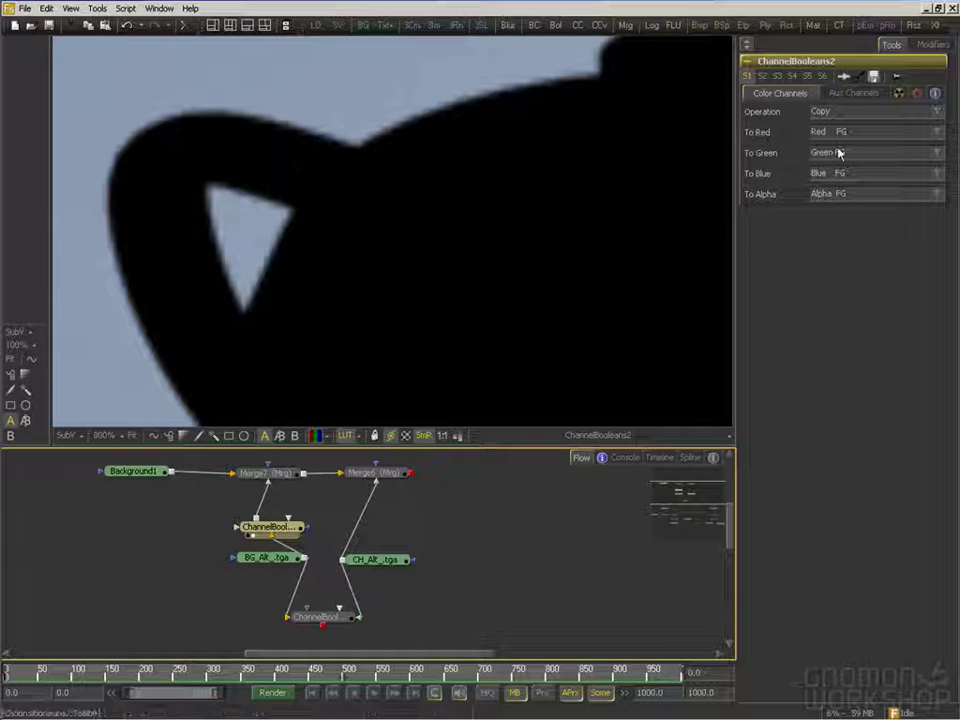
pyautogui.click(845, 114)
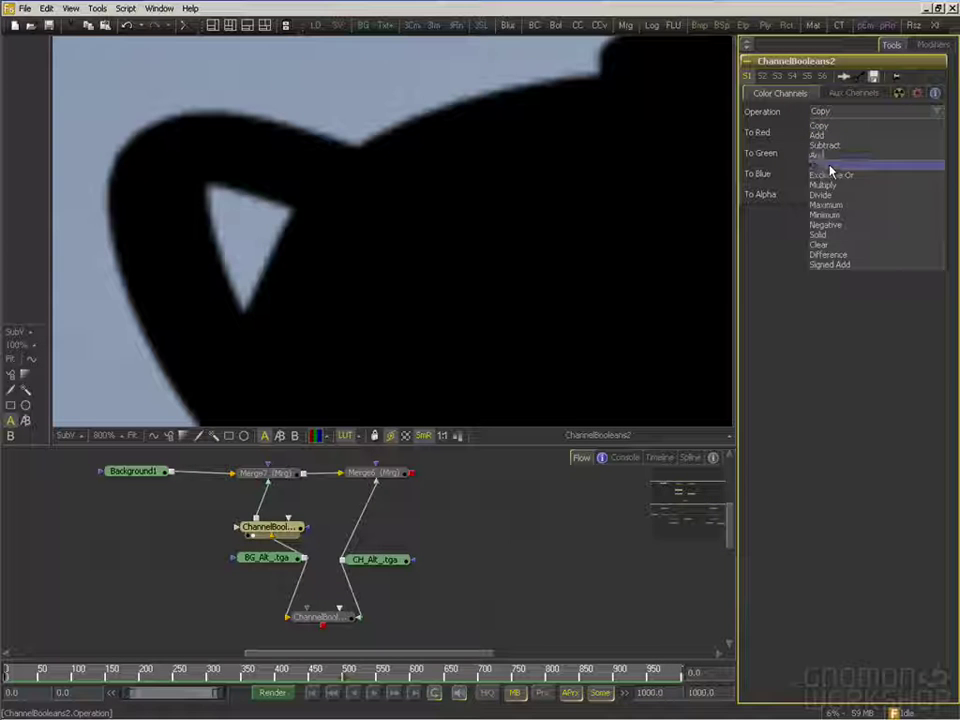
pyautogui.click(833, 196)
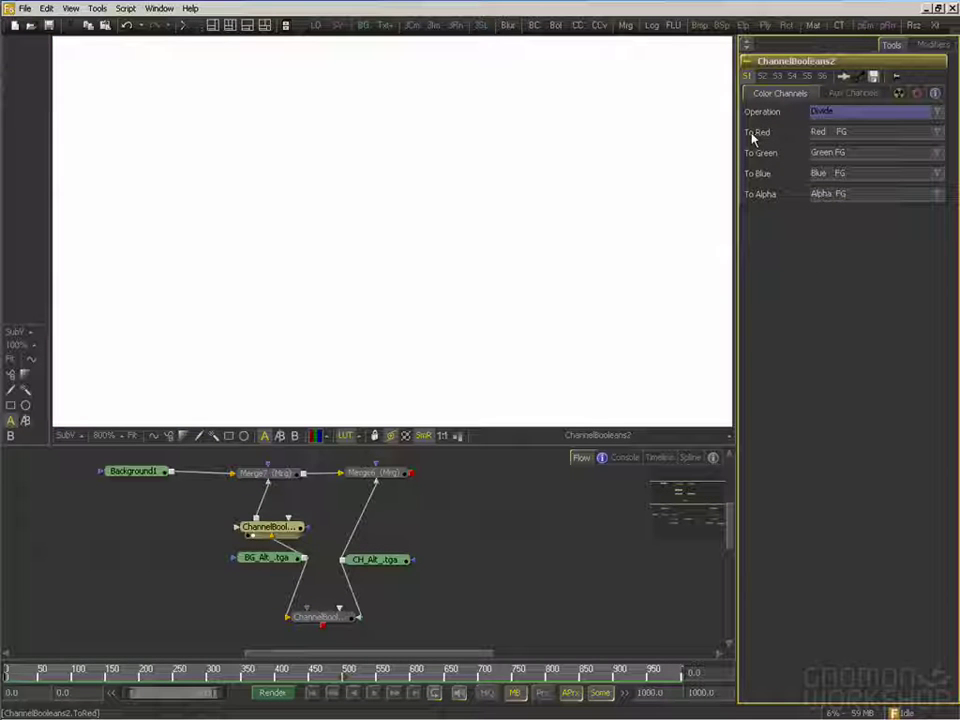
# Set To Red, To Green and To Blue to Alpha FG, with To Alpha at Do Nothing
pyautogui.click(843, 133)
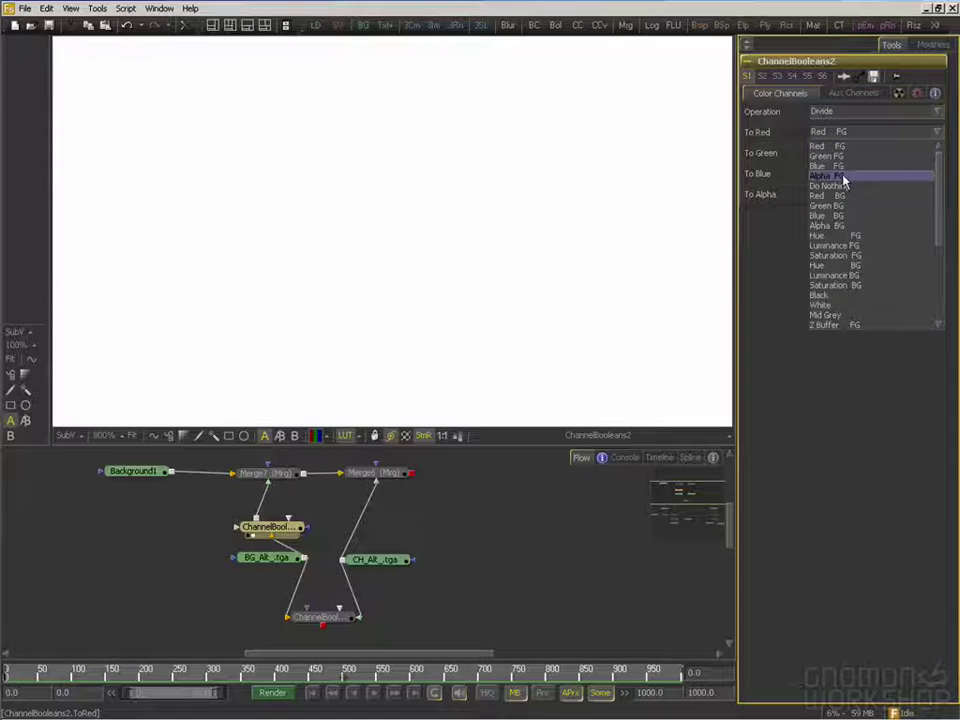
pyautogui.click(843, 177)
pyautogui.click(841, 155)
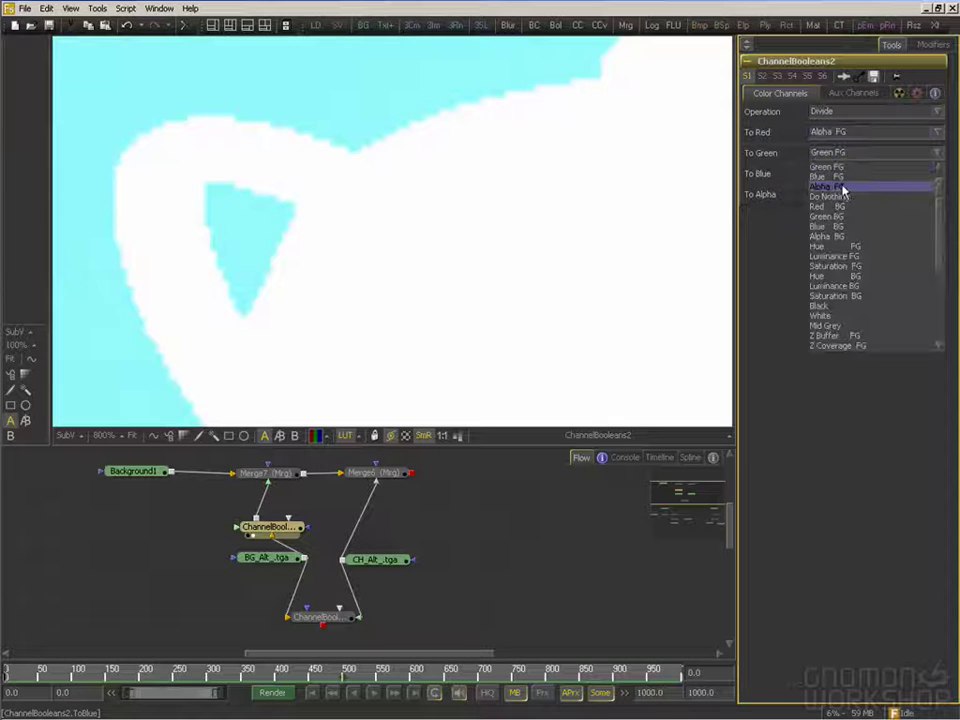
pyautogui.click(842, 186)
pyautogui.click(841, 174)
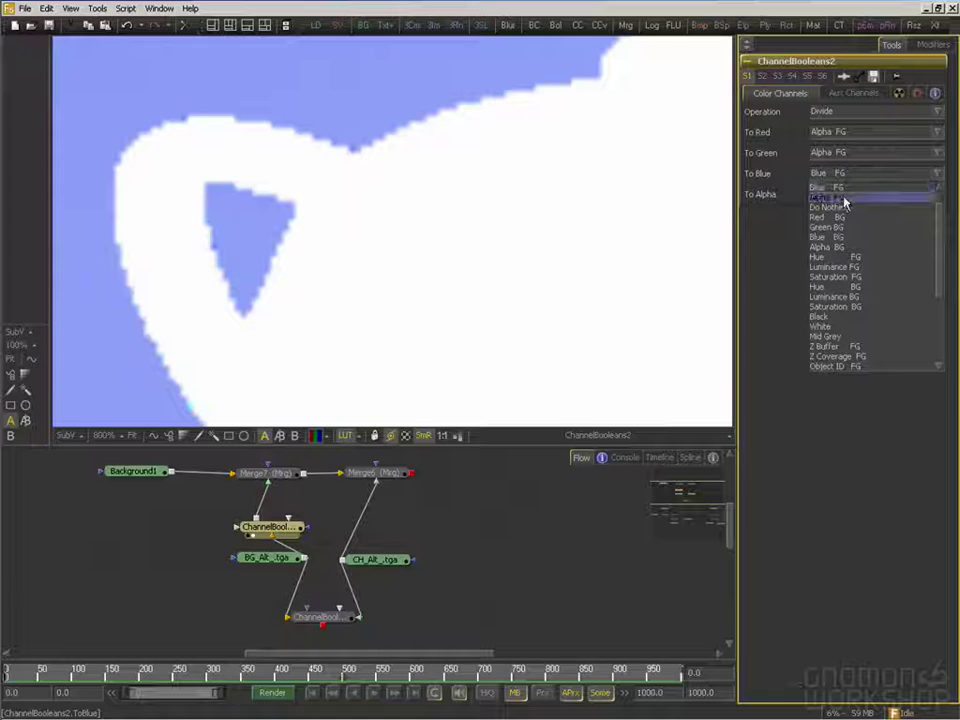
pyautogui.click(828, 197)
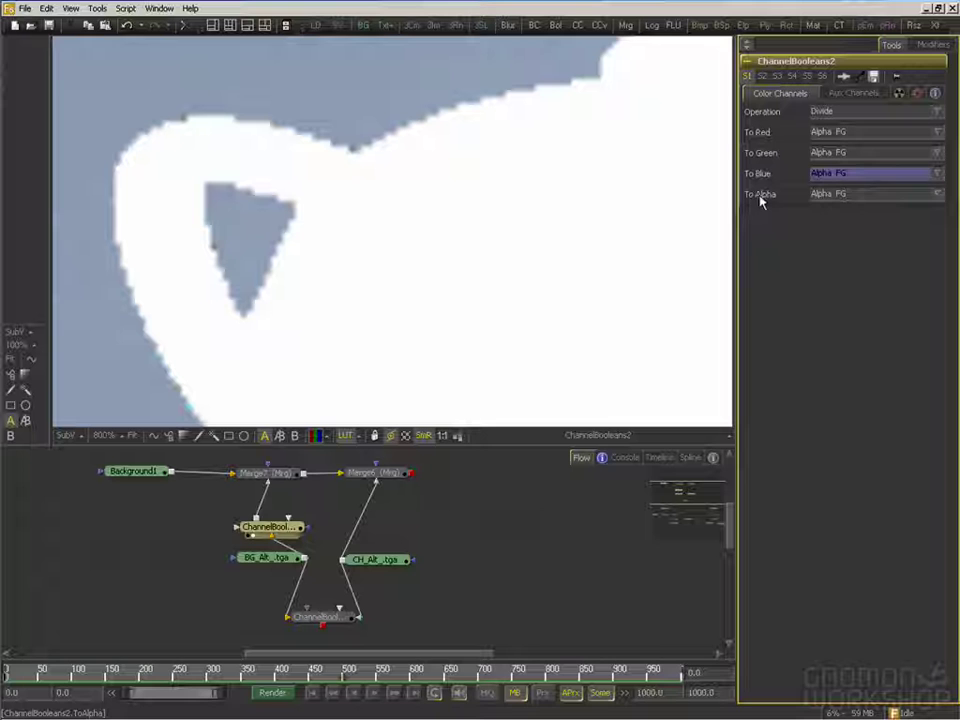
pyautogui.click(842, 196)
pyautogui.click(842, 217)
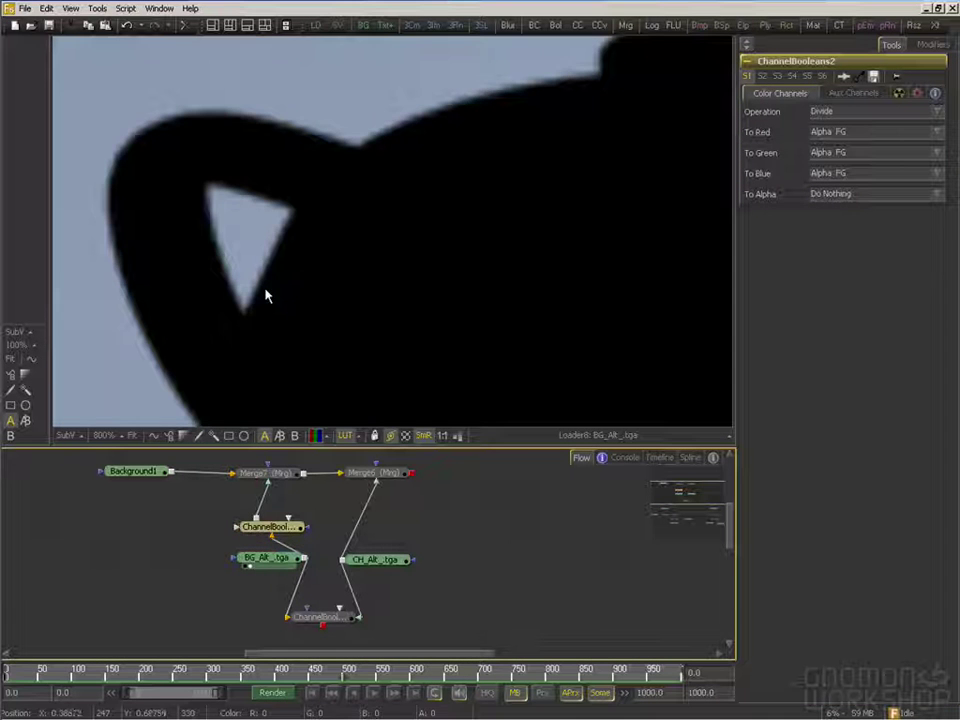
# View the divided ChannelBooleans2 result and add a MatteControl node after it
pyautogui.moveTo(268, 526); pyautogui.dragTo(297, 313)
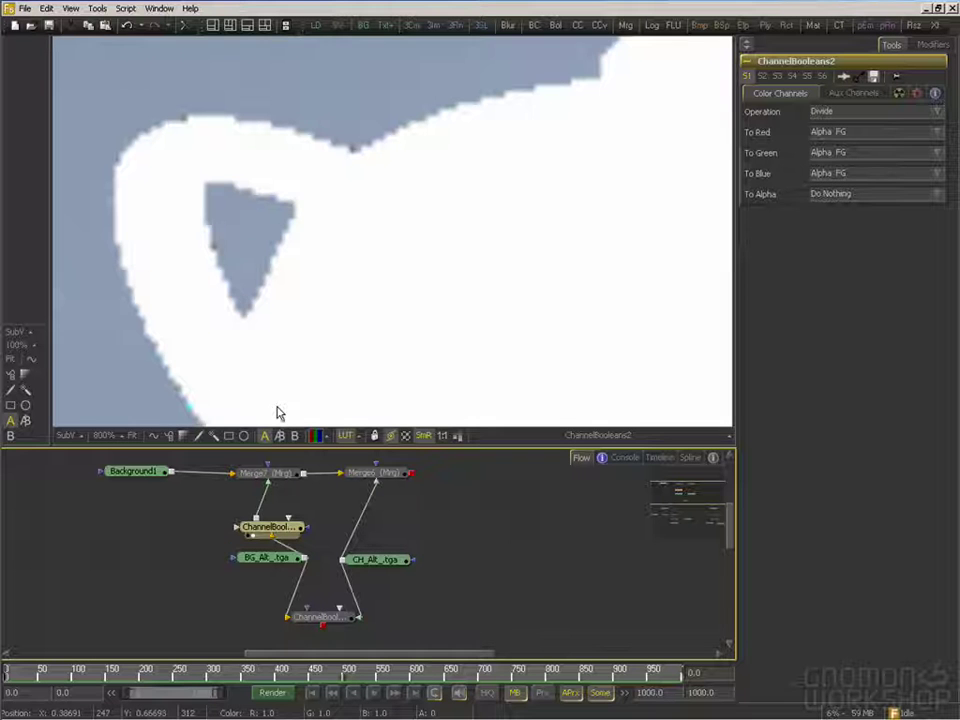
pyautogui.moveTo(251, 349); pyautogui.dragTo(243, 333, button='middle')
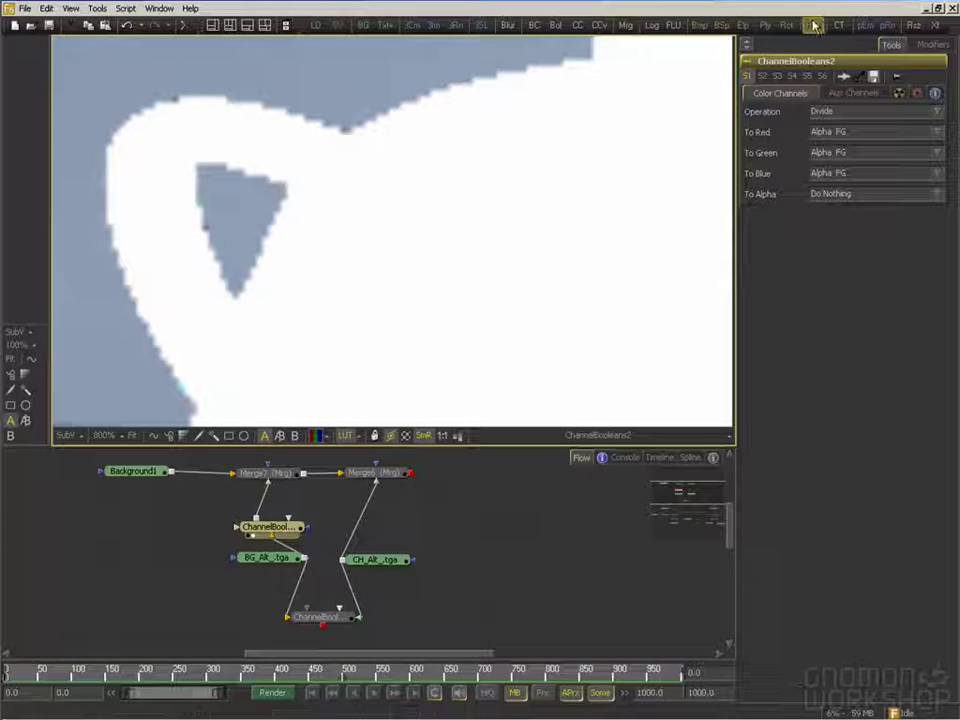
pyautogui.moveTo(810, 26); pyautogui.dragTo(274, 507)
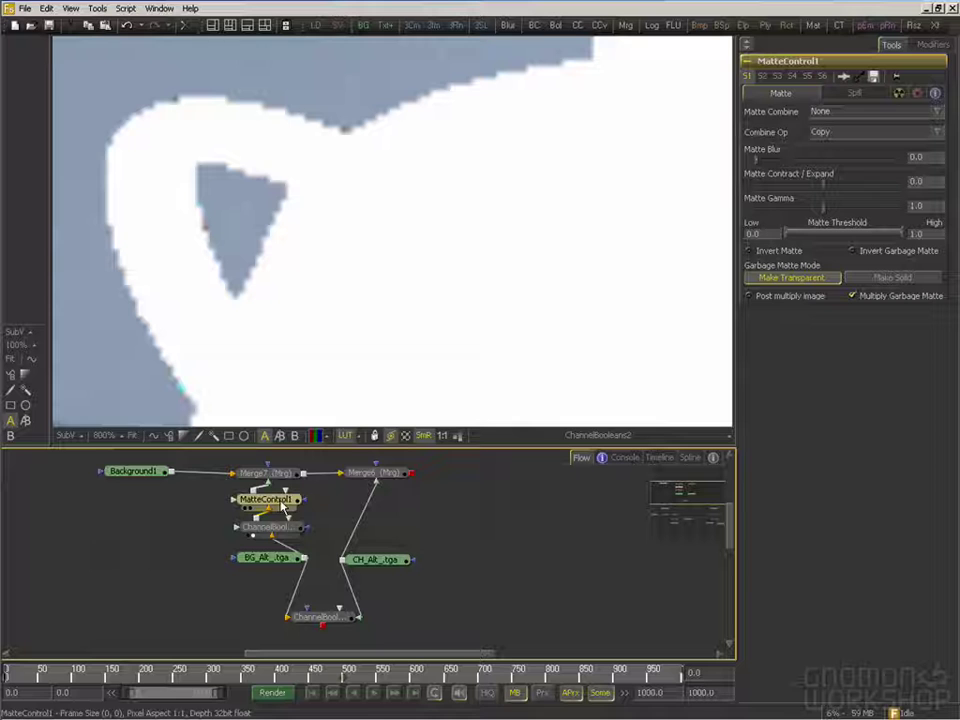
# Enable Post multiply image on MatteControl1 and compare it against the original BG_Alt image
pyautogui.press('1')
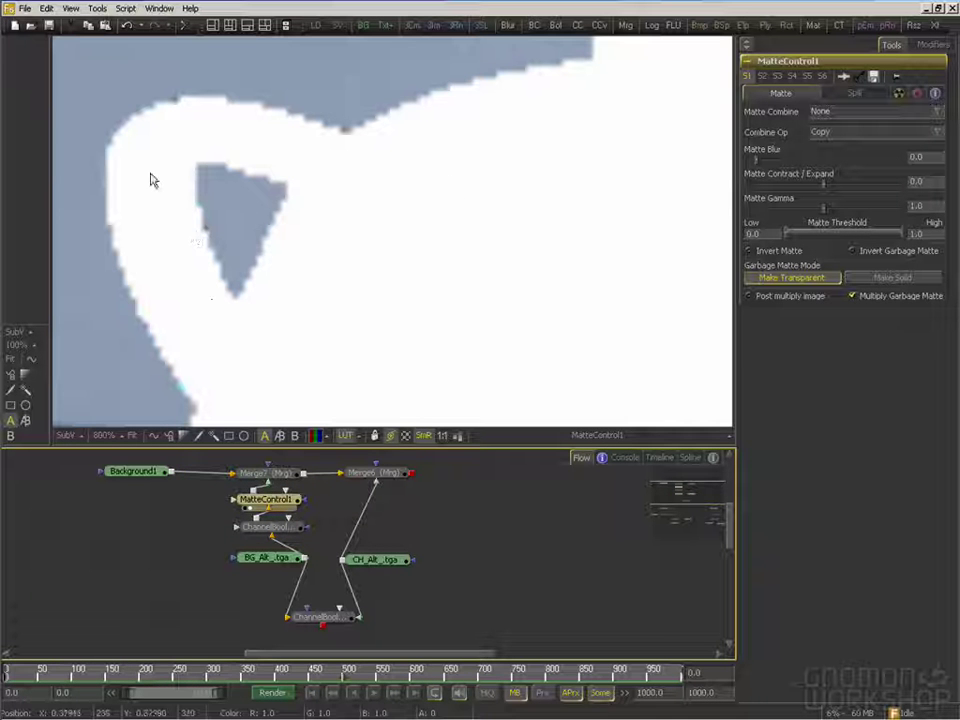
pyautogui.click(783, 303)
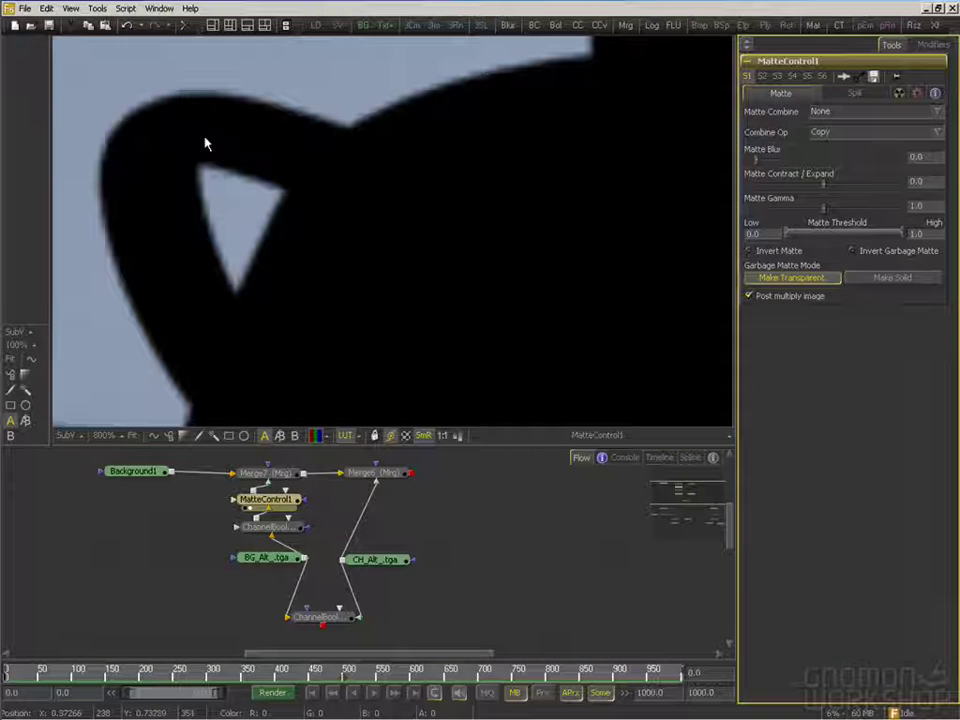
pyautogui.moveTo(266, 557); pyautogui.dragTo(230, 185)
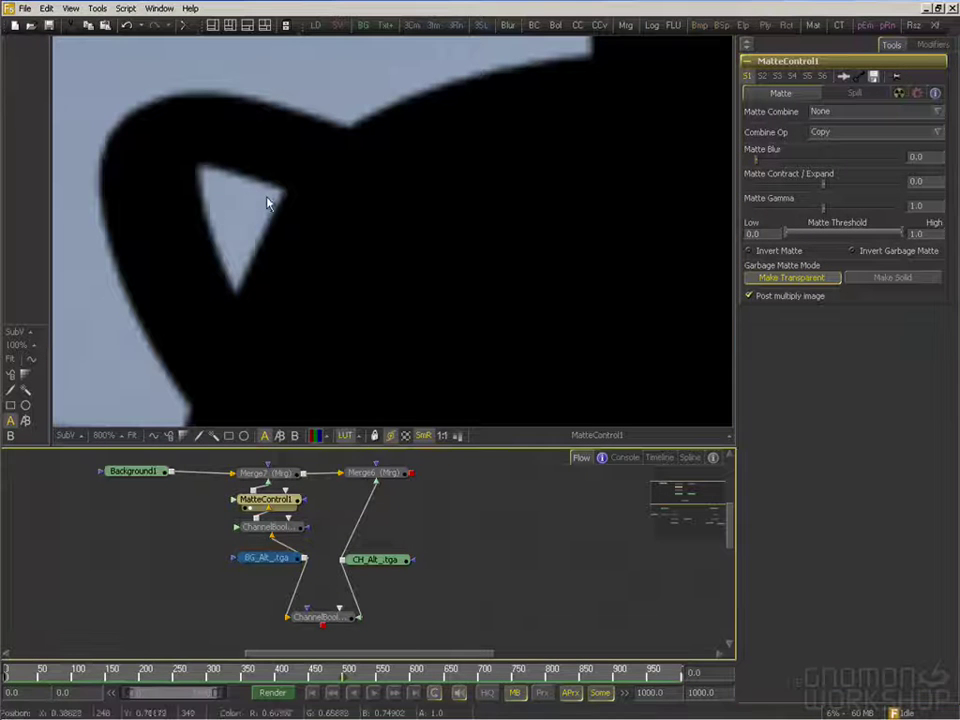
pyautogui.click(275, 563)
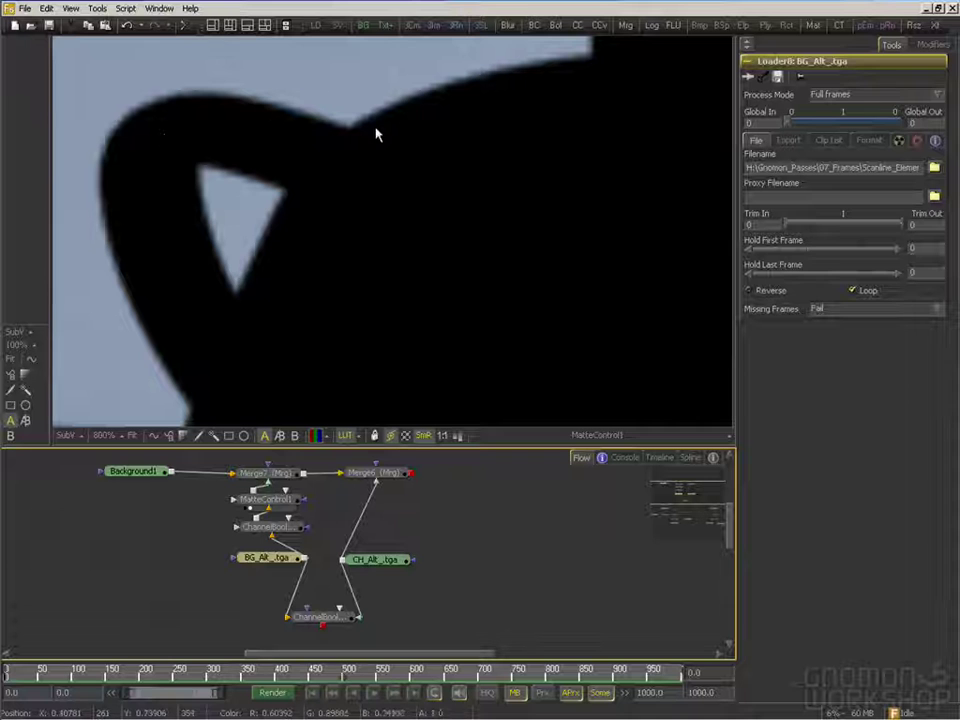
pyautogui.keyDown('ctrl'); pyautogui.click(273, 500); pyautogui.keyUp('ctrl')
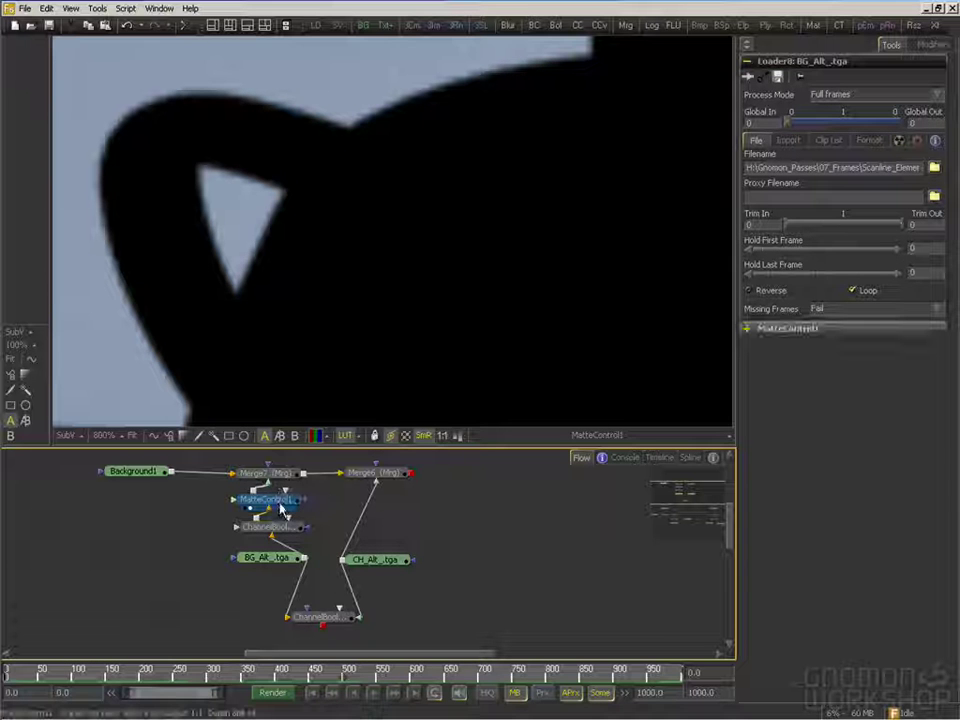
# Delete MatteControl1, view the ChannelBooleans2 output, and inspect ChannelBooleans1's settings
pyautogui.press('Delete')
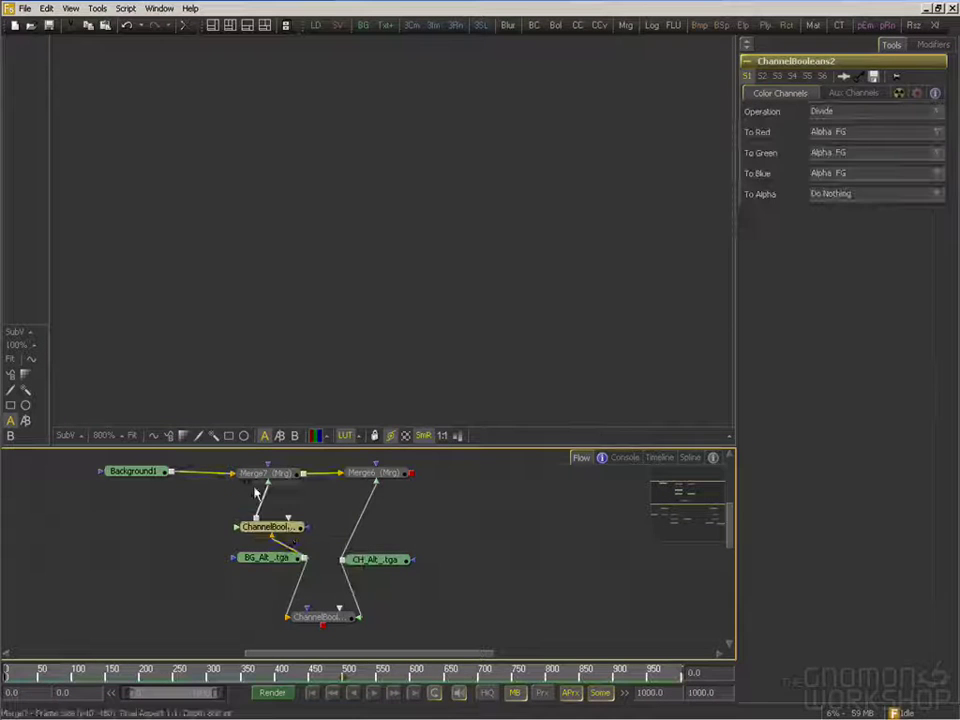
pyautogui.click(251, 533)
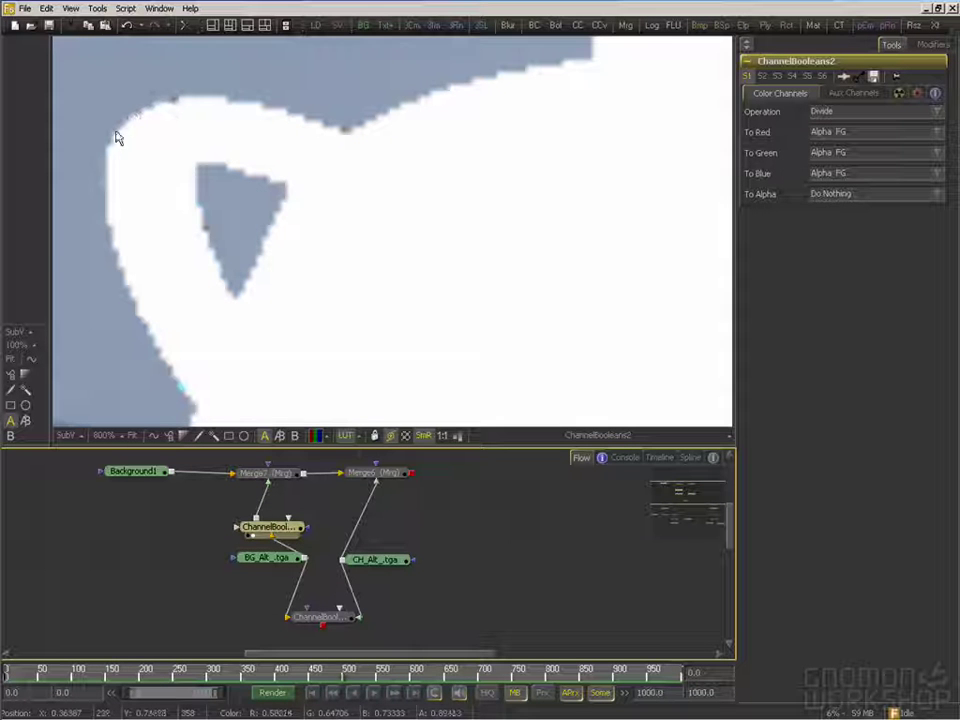
pyautogui.moveTo(313, 495)
pyautogui.mouseDown(button='middle')
pyautogui.moveTo(322, 487)
pyautogui.moveTo(327, 509)
pyautogui.mouseUp(button='middle')
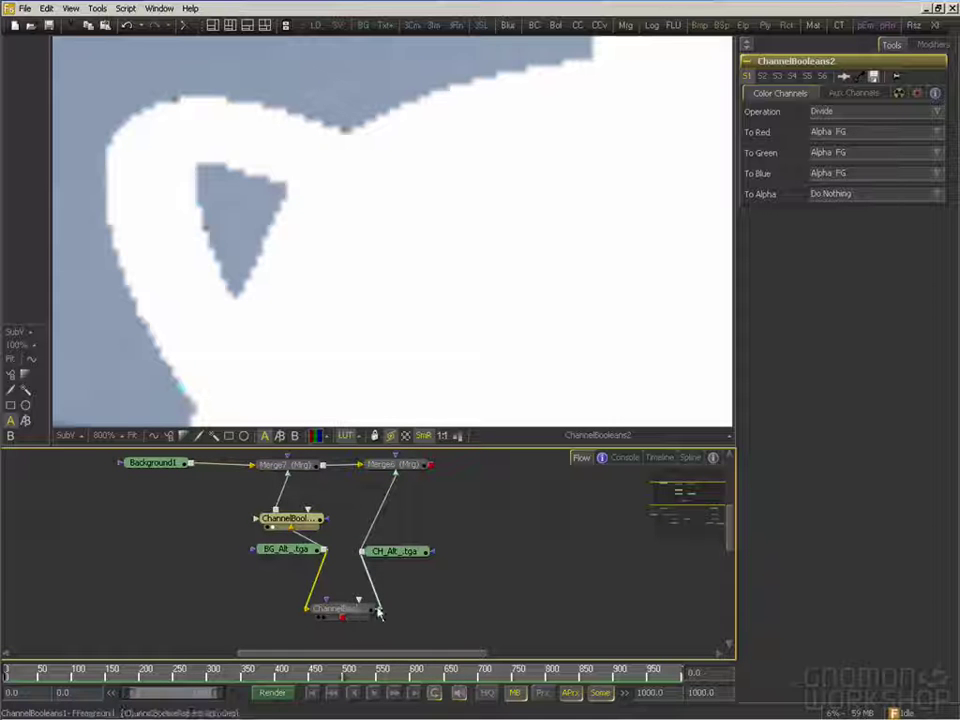
pyautogui.click(298, 518)
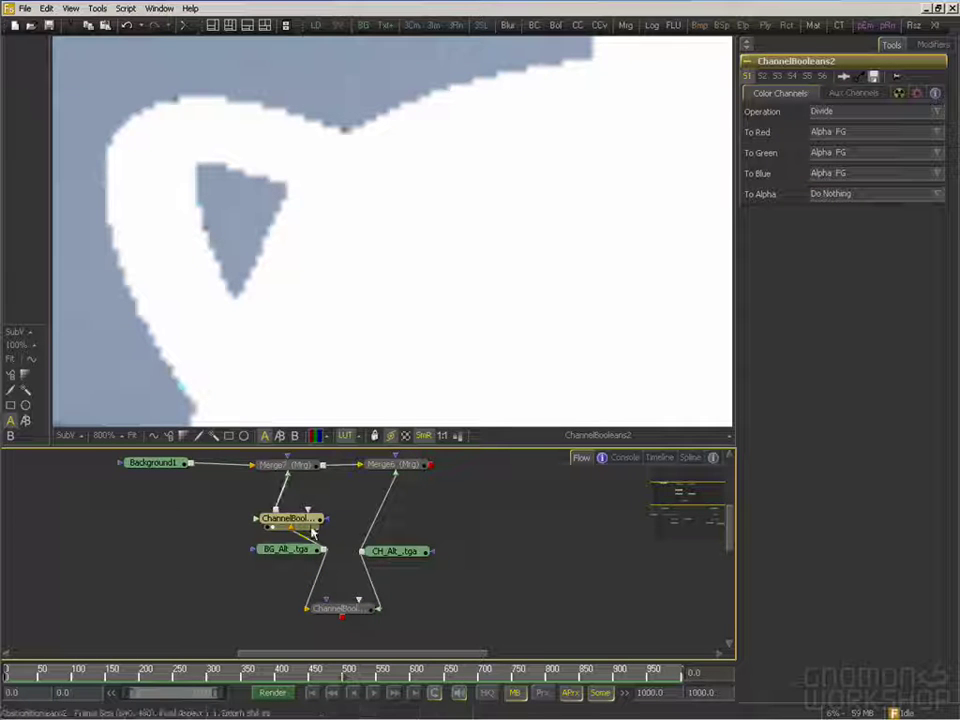
# Drop a ChannelBooleans3 node below Merge7 and connect ChannelBooleans1 into its foreground input
pyautogui.moveTo(450, 521); pyautogui.dragTo(444, 533, button='middle')
pyautogui.moveTo(555, 25); pyautogui.dragTo(285, 507)
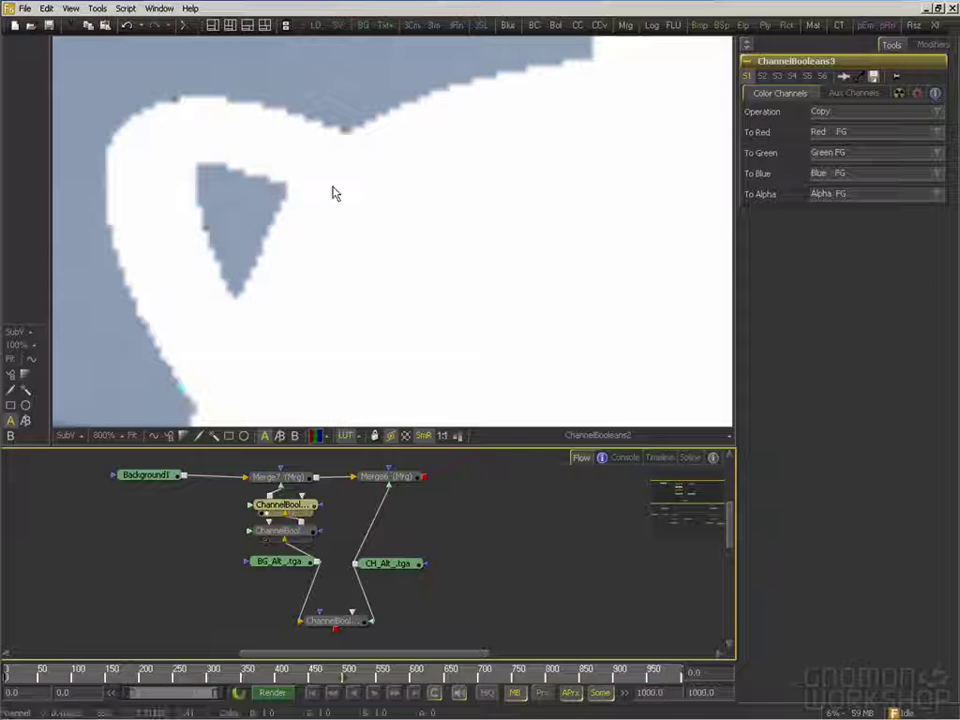
pyautogui.moveTo(336, 628)
pyautogui.mouseDown()
pyautogui.moveTo(334, 507)
pyautogui.moveTo(316, 508)
pyautogui.mouseUp()
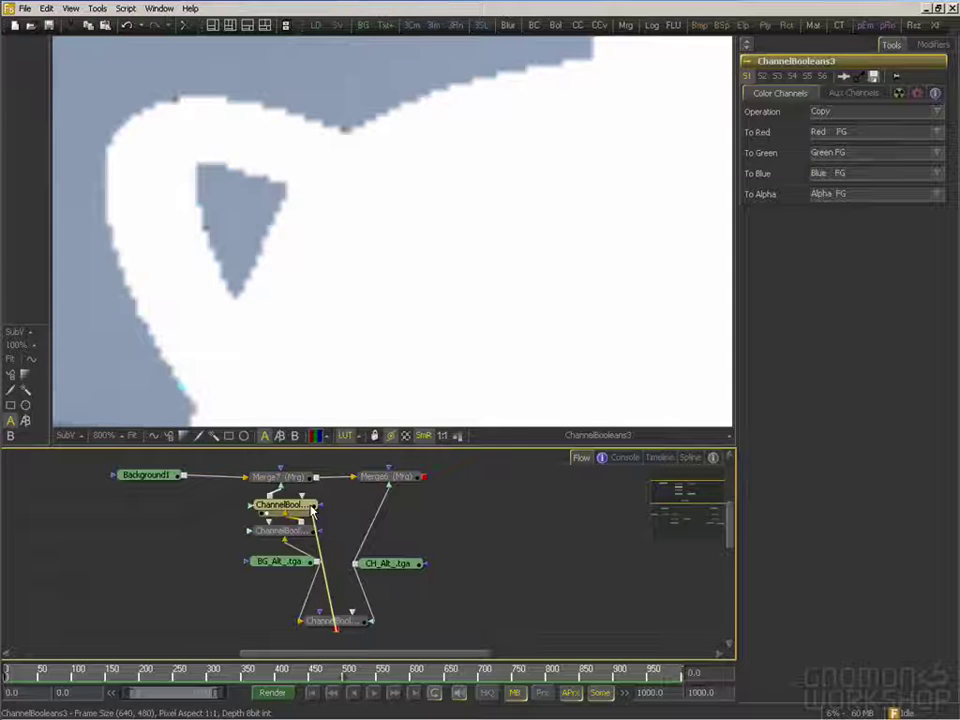
pyautogui.click(338, 627)
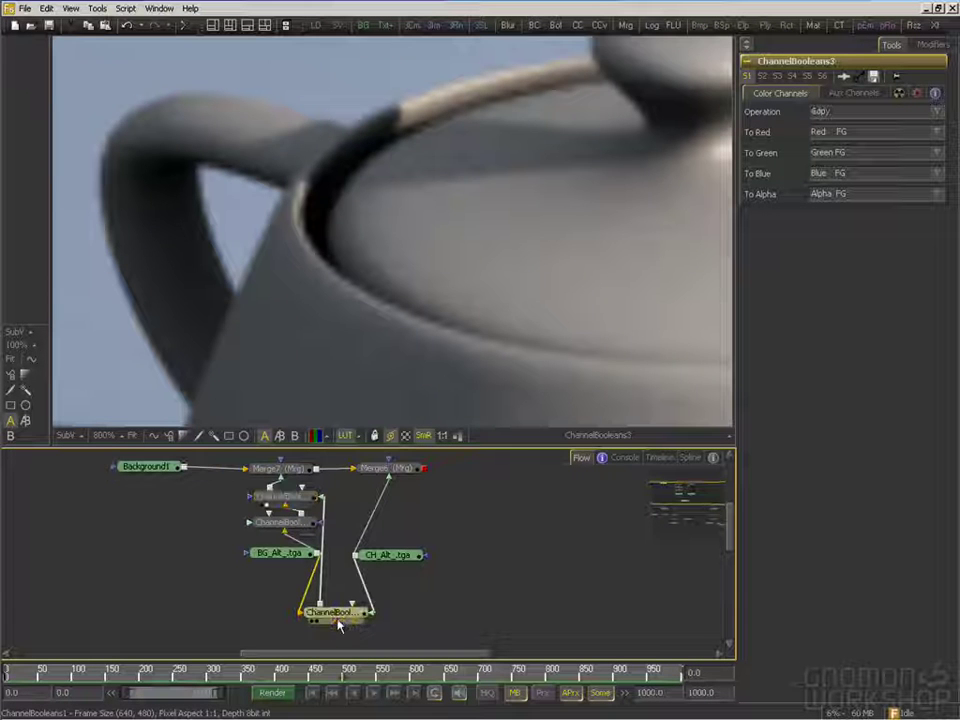
pyautogui.click(296, 500)
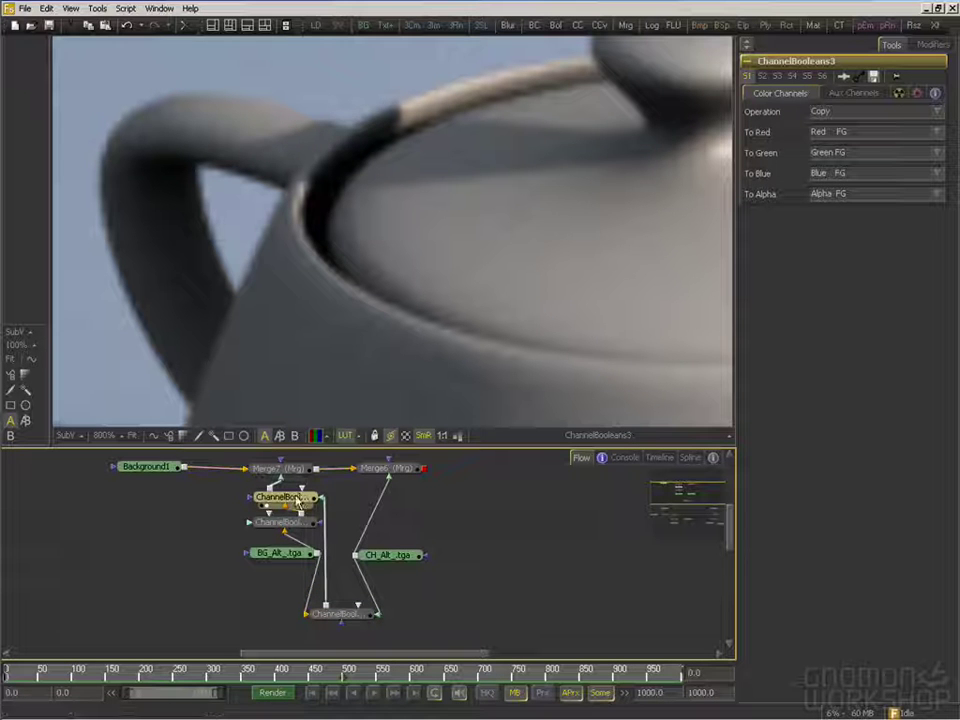
# Set ChannelBooleans3's To Red, To Green and To Blue to Do Nothing
pyautogui.click(838, 132)
pyautogui.click(846, 188)
pyautogui.click(840, 153)
pyautogui.click(840, 188)
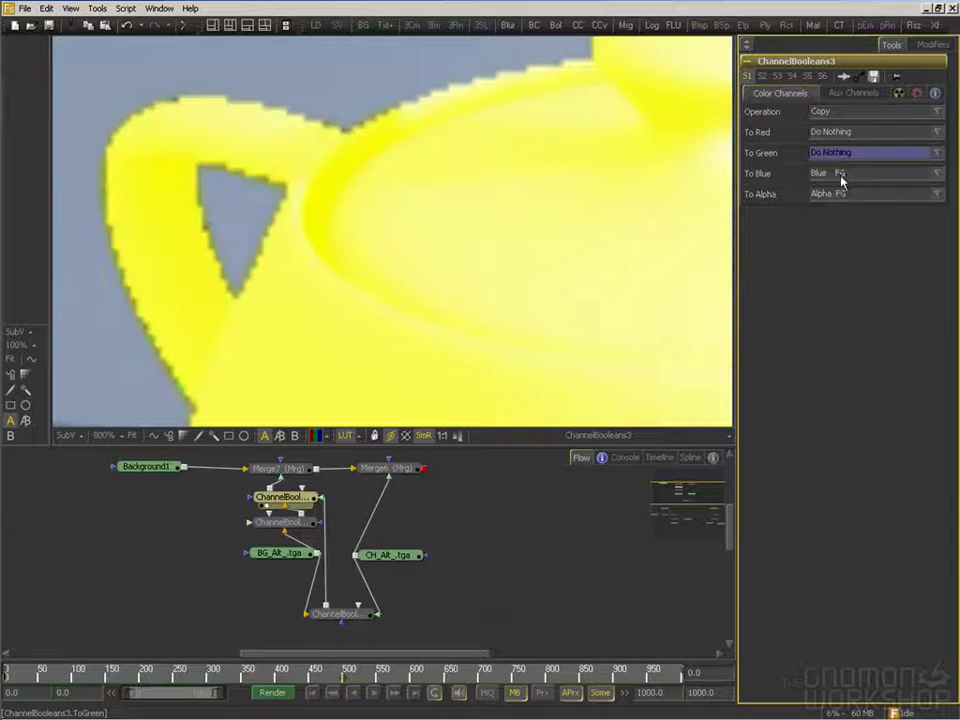
pyautogui.click(841, 175)
pyautogui.click(842, 208)
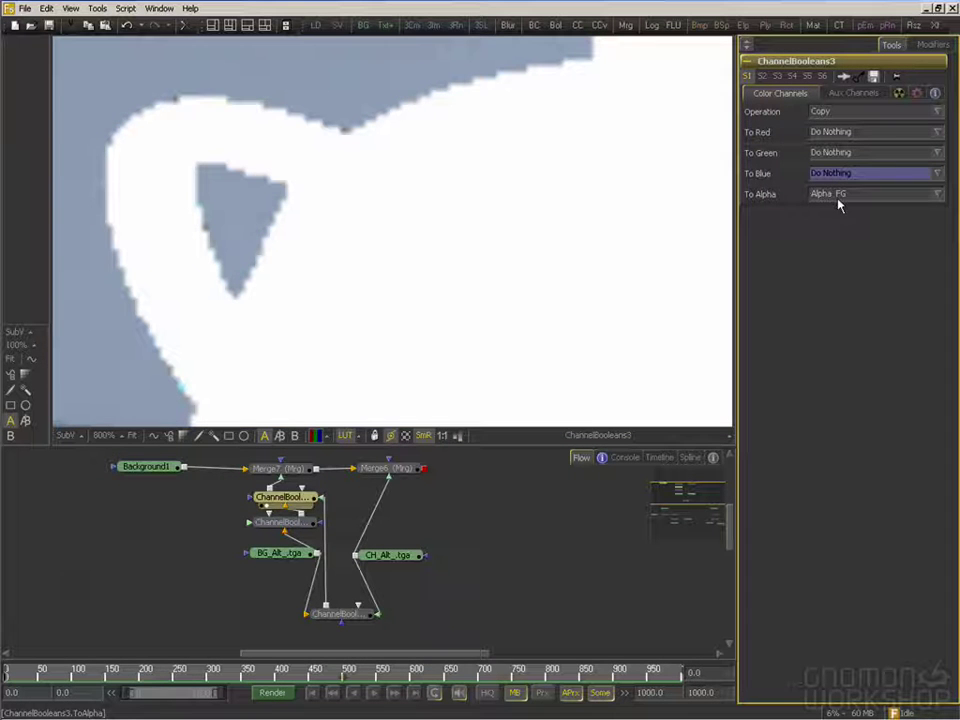
# Check the result's alpha channel fitted in the viewer, then return to the colour image
pyautogui.click(317, 436)
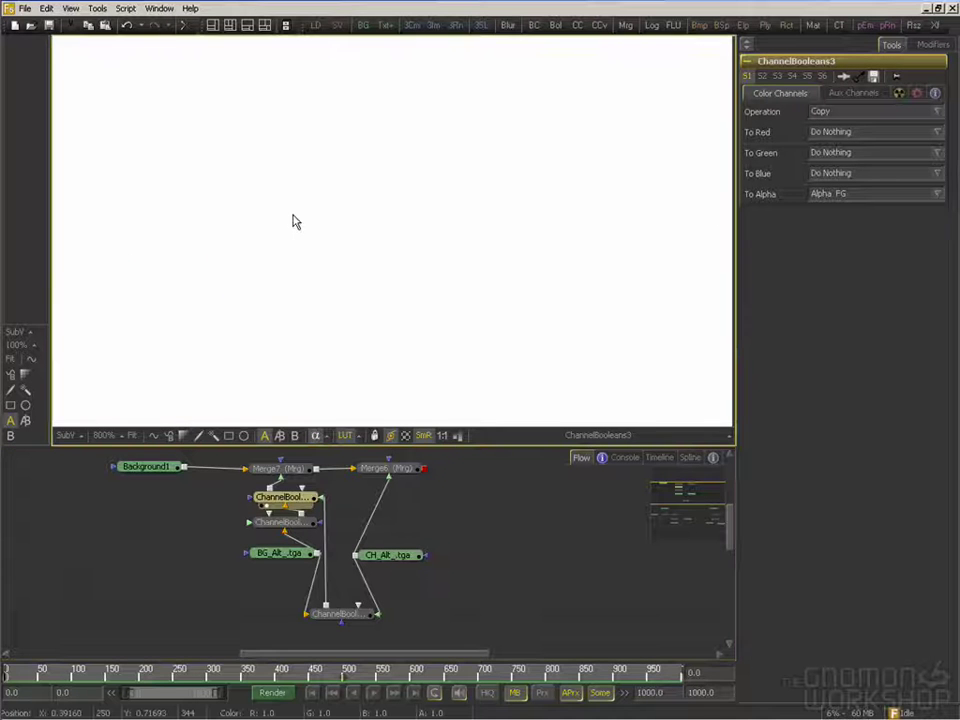
pyautogui.hotkey('ctrl', '1')
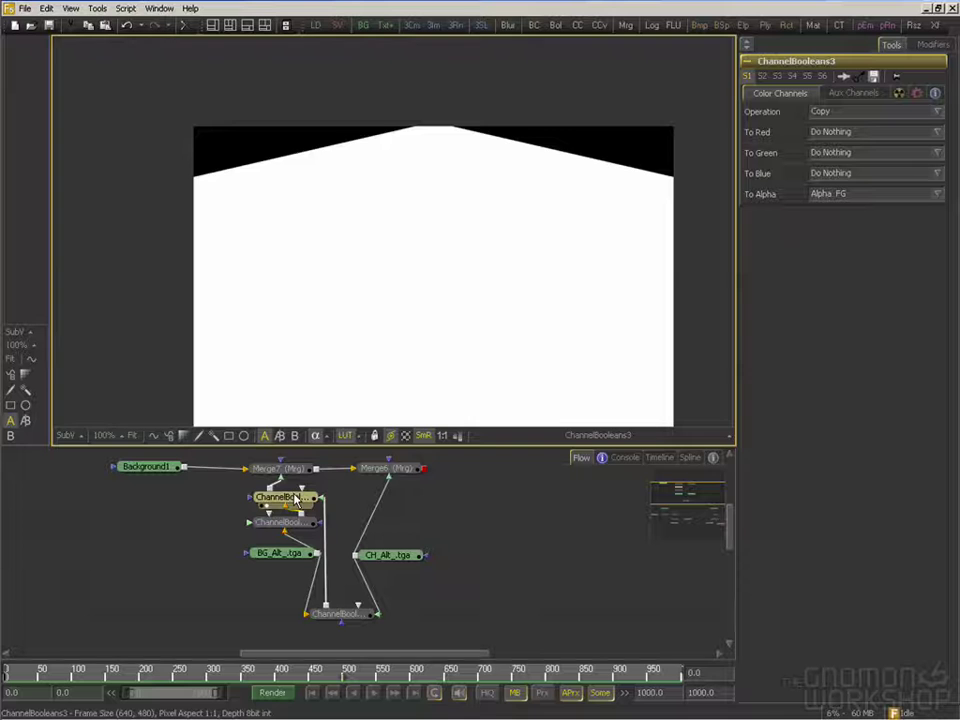
pyautogui.click(316, 437)
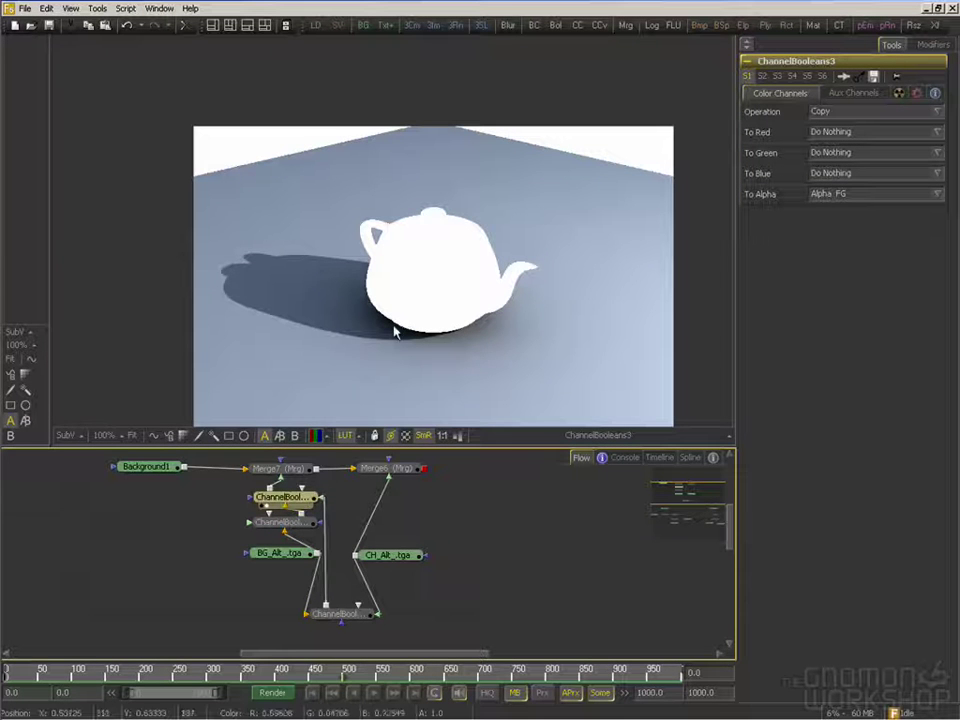
pyautogui.keyDown('ctrl'); pyautogui.scroll(4, 385, 210); pyautogui.keyUp('ctrl')
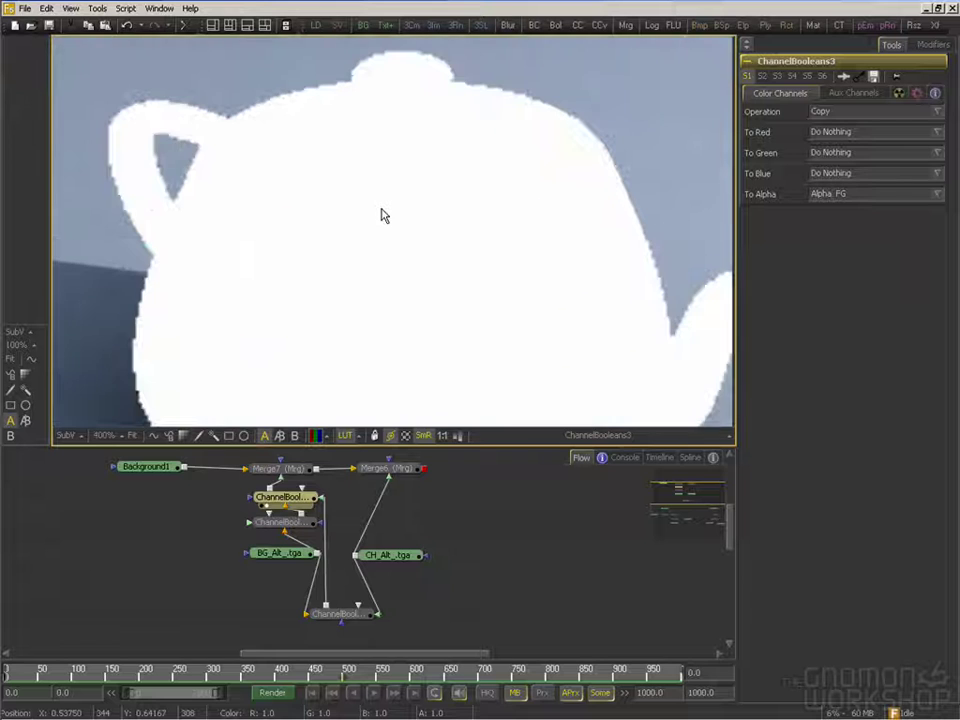
pyautogui.moveTo(333, 180); pyautogui.dragTo(353, 213, button='middle')
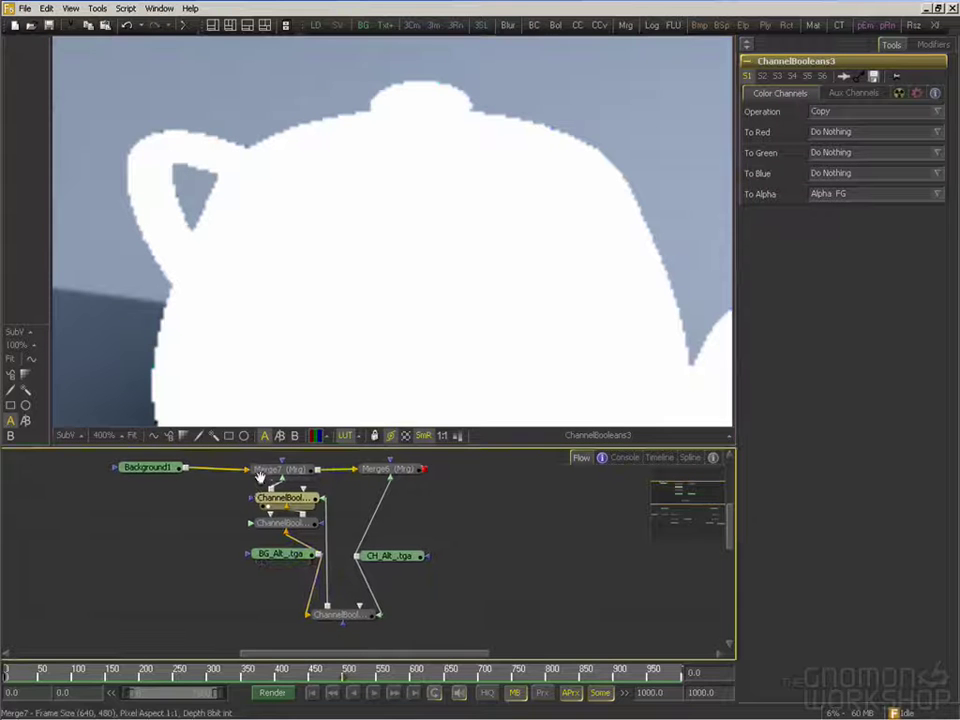
# Box-select the five lower nodes and drag them down below Merge7, then inspect the composite
pyautogui.moveTo(283, 497); pyautogui.dragTo(297, 500, button='middle')
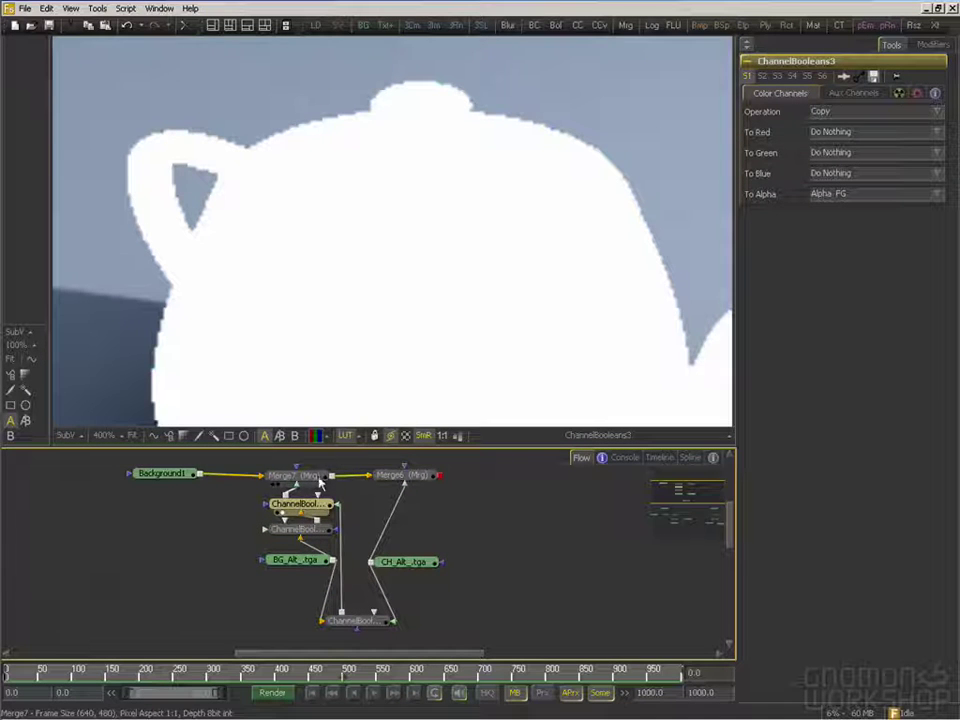
pyautogui.moveTo(245, 485); pyautogui.dragTo(470, 630)
pyautogui.moveTo(322, 510); pyautogui.dragTo(322, 544)
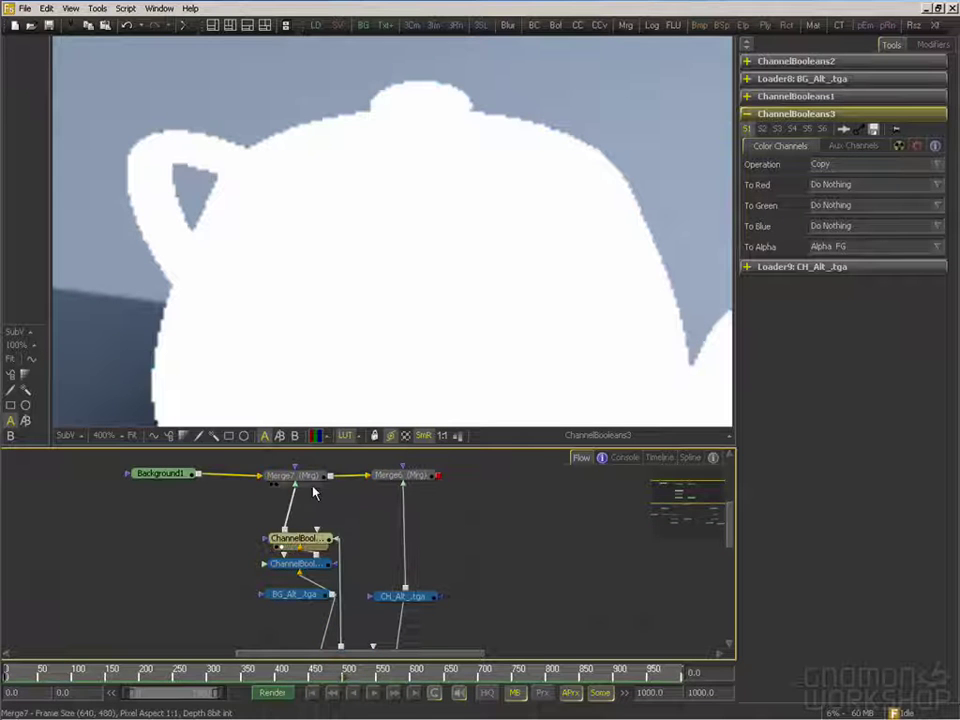
pyautogui.scroll(-6, 270, 199)
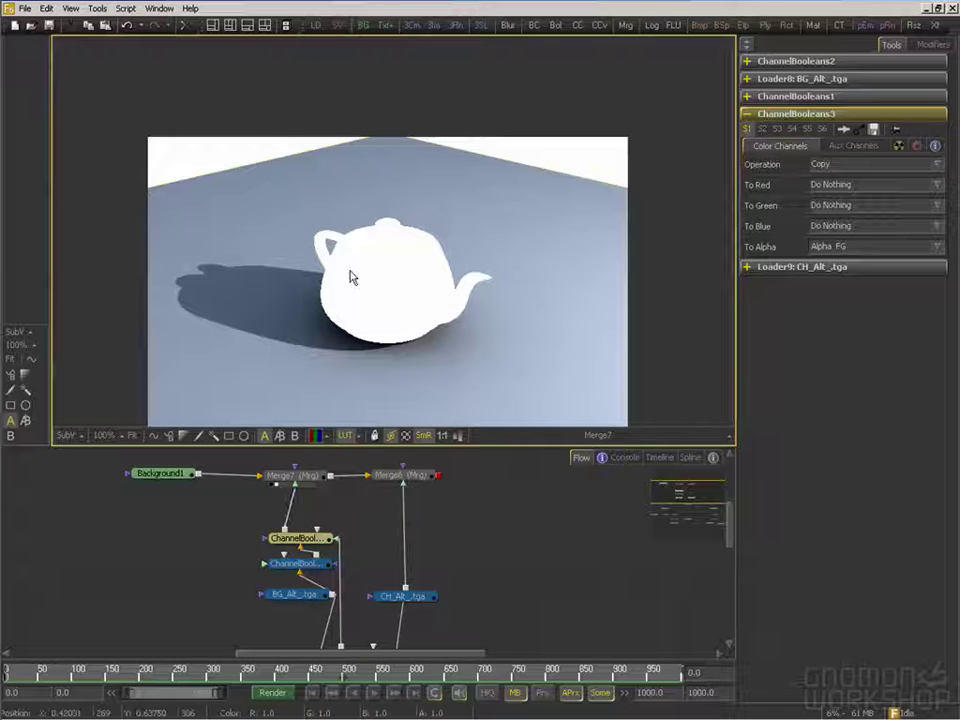
pyautogui.moveTo(437, 289); pyautogui.dragTo(385, 285, button='middle')
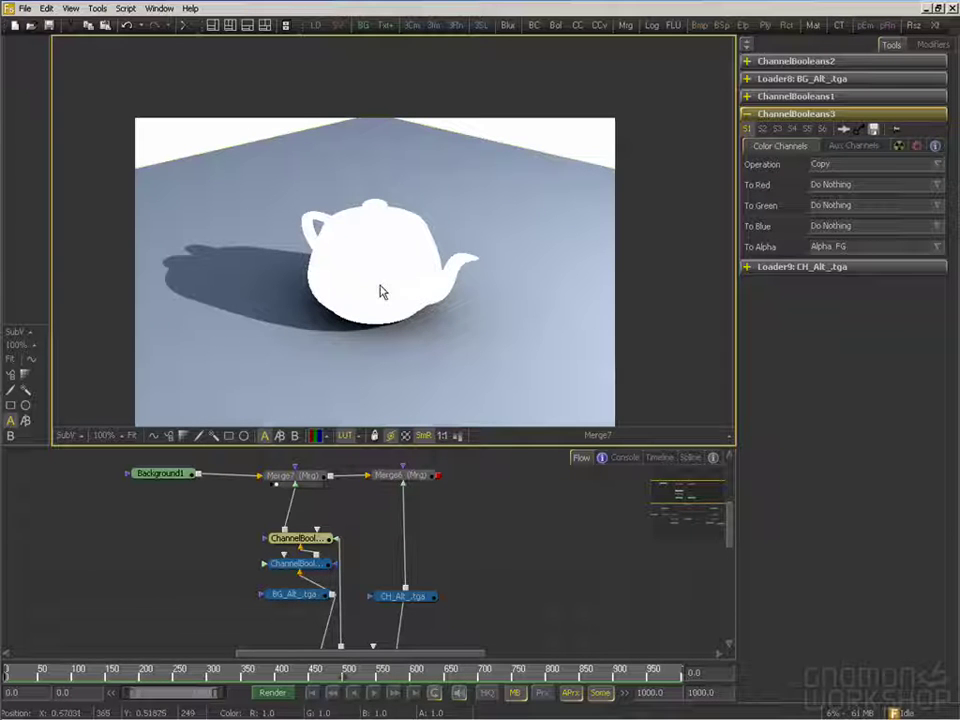
pyautogui.moveTo(380, 291); pyautogui.dragTo(380, 276, button='middle')
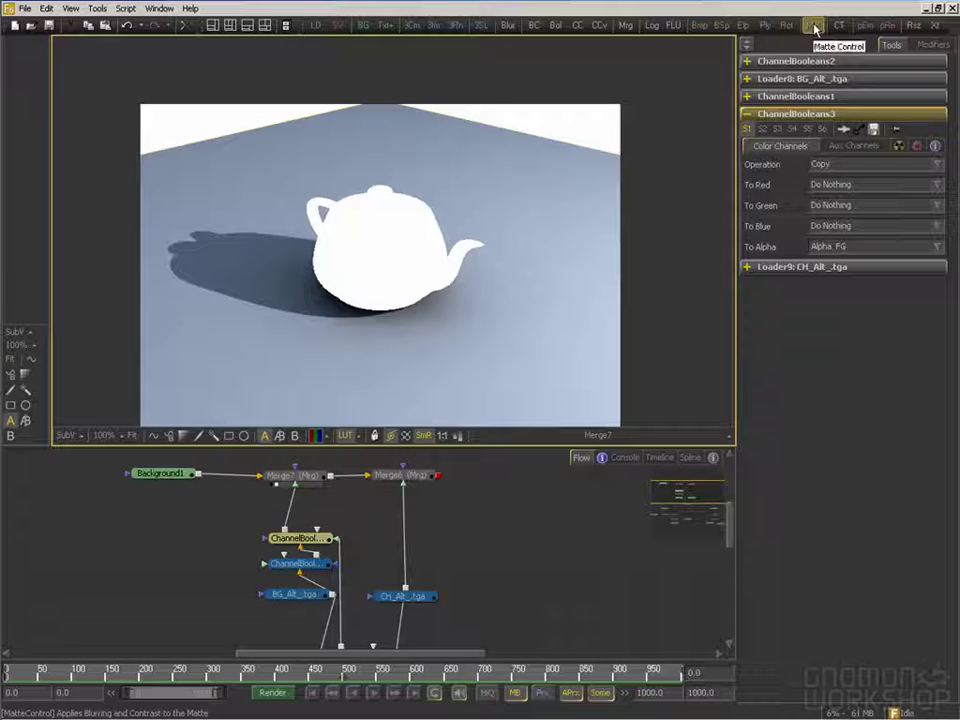
# Insert MatteControl1 above ChannelBooleans3 with Post multiply image ticked, then check Background1's colour
pyautogui.moveTo(815, 27); pyautogui.dragTo(296, 510)
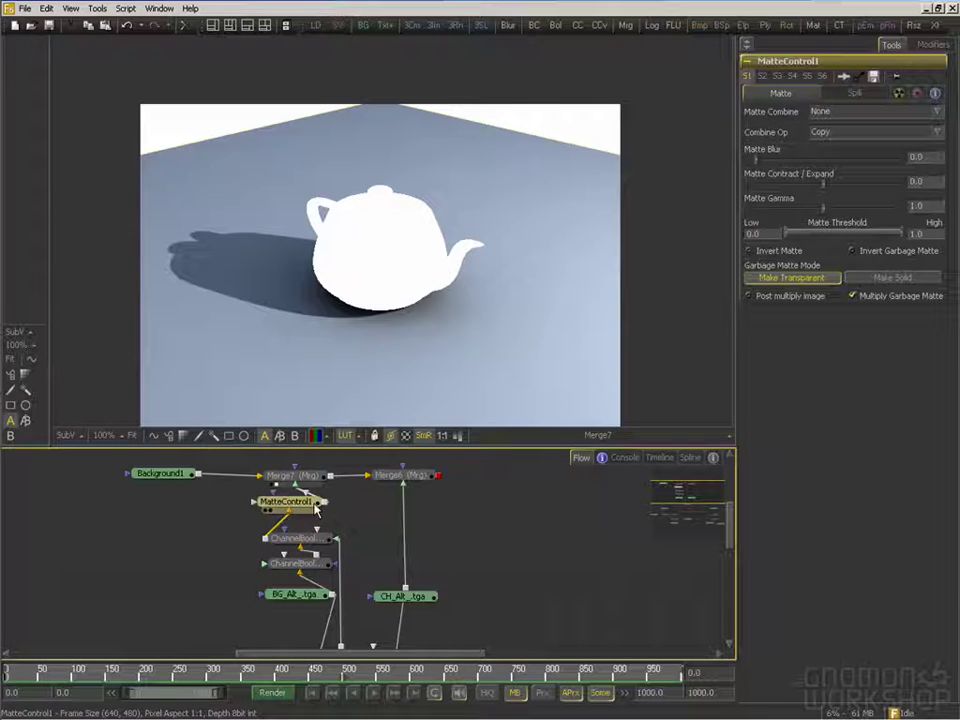
pyautogui.click(771, 297)
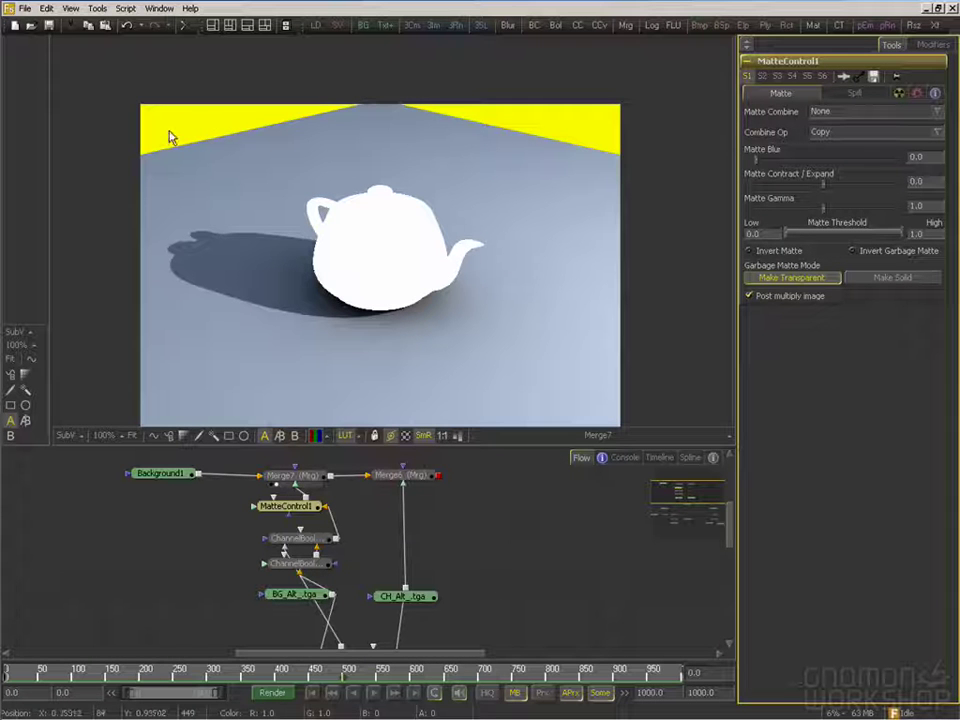
pyautogui.click(178, 474)
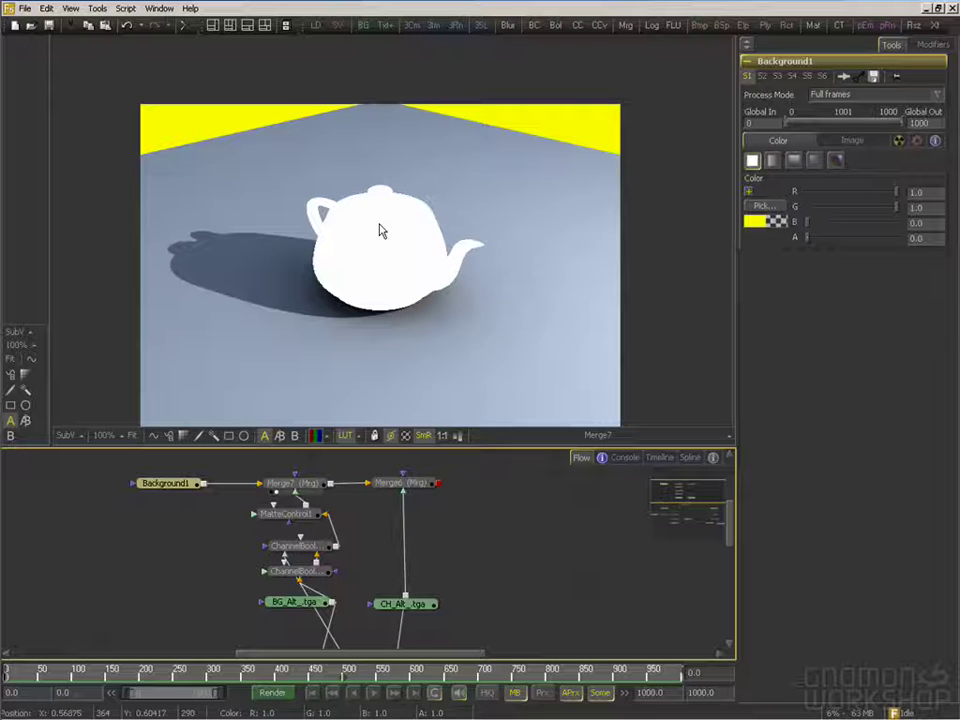
# View the Merge6 composite and zoom in on the teapot's lid, spout and handle edges
pyautogui.press('1')
pyautogui.keyDown('ctrl'); pyautogui.scroll(6, 364, 208); pyautogui.keyUp('ctrl')
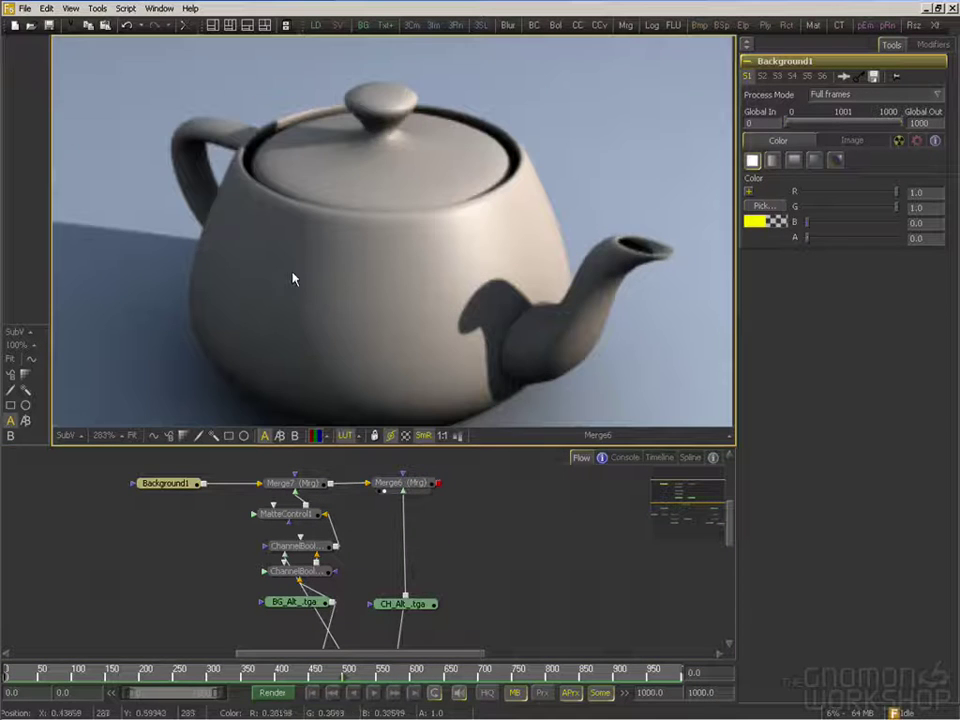
pyautogui.moveTo(293, 279); pyautogui.dragTo(291, 197, button='middle')
pyautogui.keyDown('ctrl'); pyautogui.scroll(1, 291, 197); pyautogui.keyUp('ctrl')
pyautogui.moveTo(204, 124); pyautogui.dragTo(247, 309, button='middle')
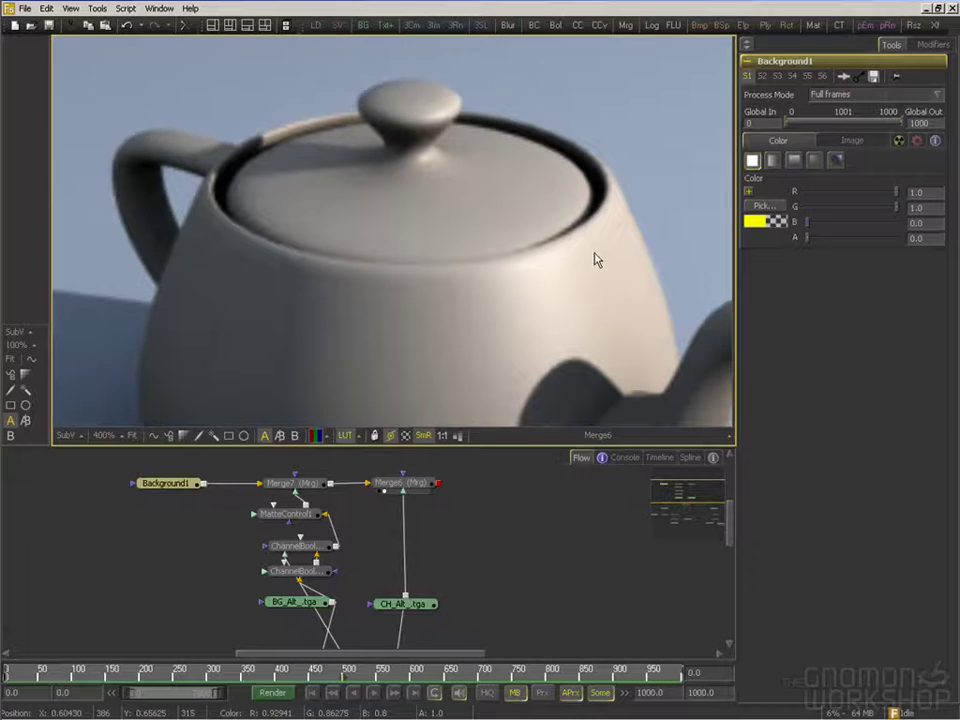
pyautogui.moveTo(596, 259); pyautogui.dragTo(447, 176, button='middle')
pyautogui.moveTo(313, 206); pyautogui.dragTo(334, 228, button='middle')
pyautogui.moveTo(261, 296); pyautogui.dragTo(420, 306, button='middle')
pyautogui.moveTo(277, 301); pyautogui.dragTo(362, 281, button='middle')
pyautogui.scroll(-1, 401, 576)
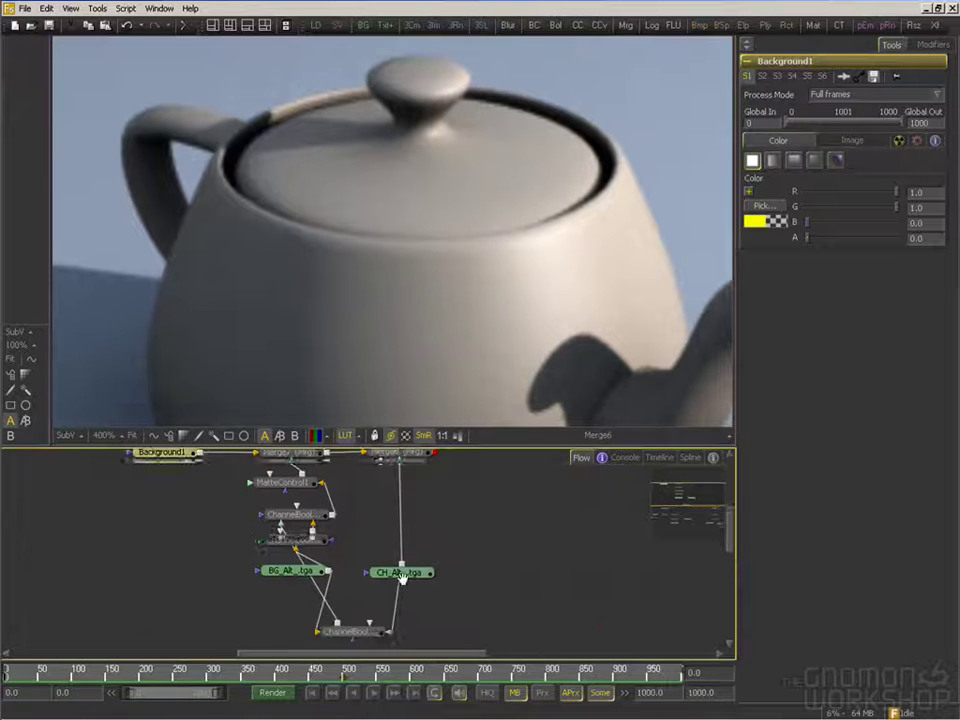
pyautogui.scroll(-1, 401, 576)
pyautogui.scroll(1, 380, 600)
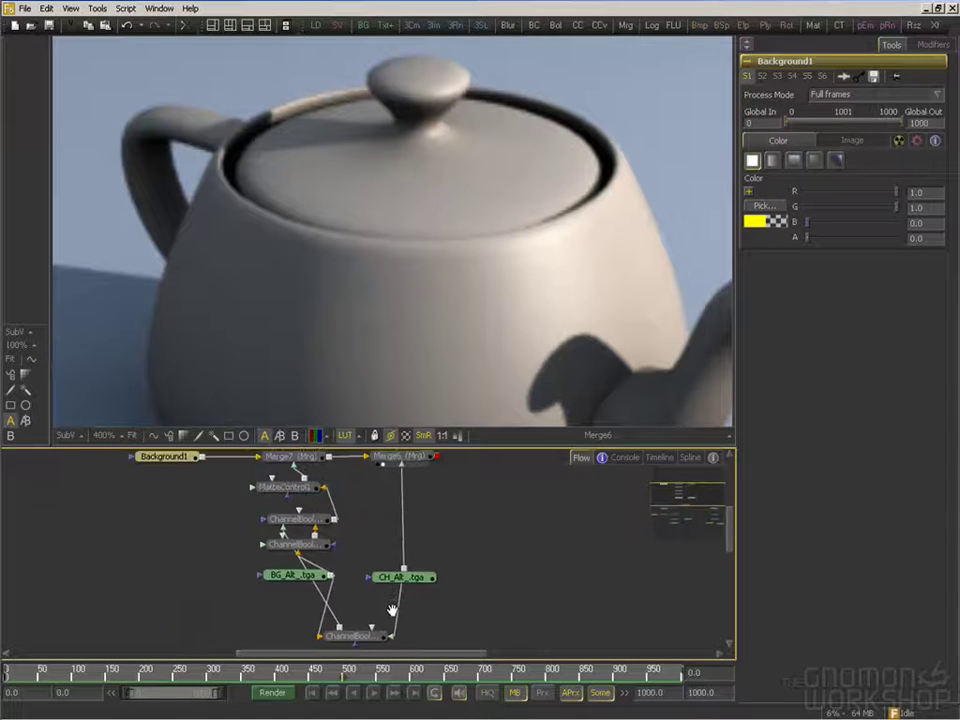
# Select MatteControl1 and zoom the viewer back out to the full teapot render
pyautogui.click(300, 487)
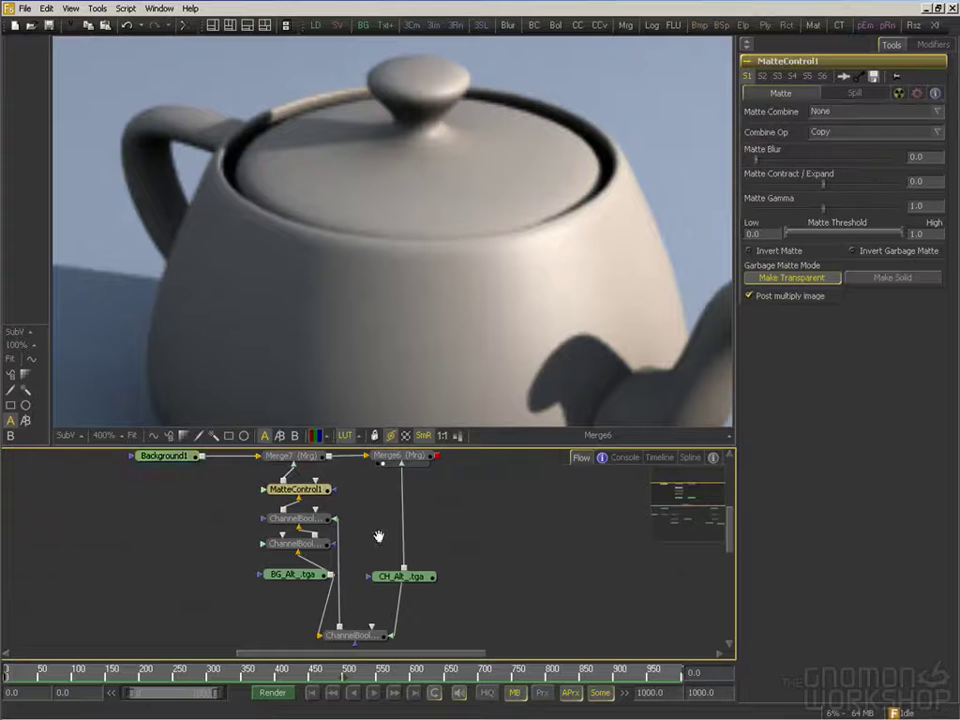
pyautogui.scroll(1, 378, 504)
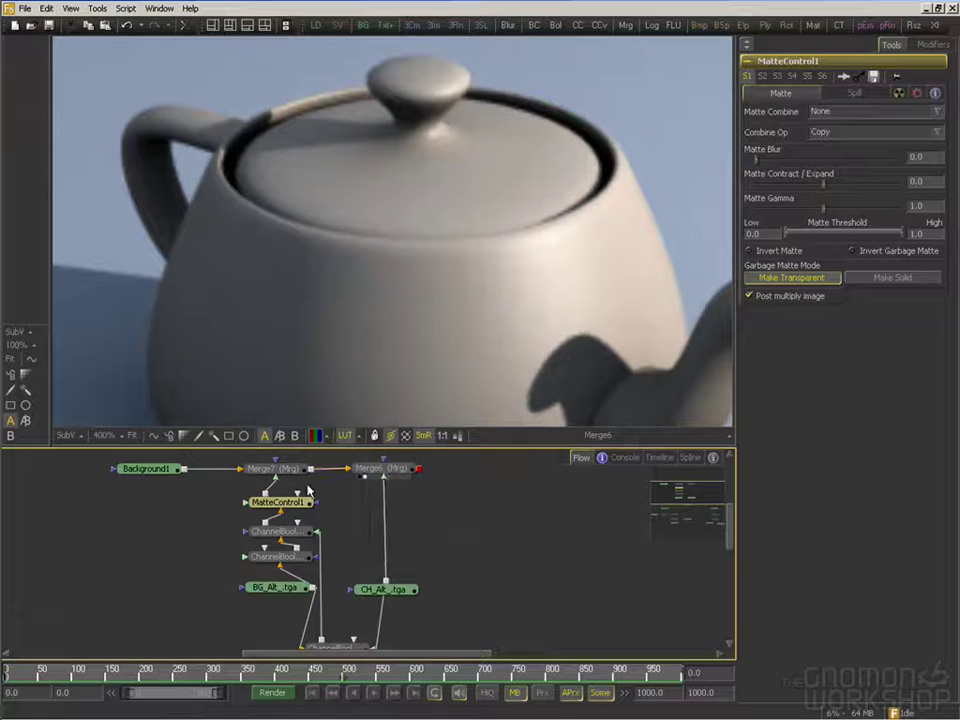
pyautogui.scroll(1, 306, 518)
pyautogui.scroll(1, 360, 572)
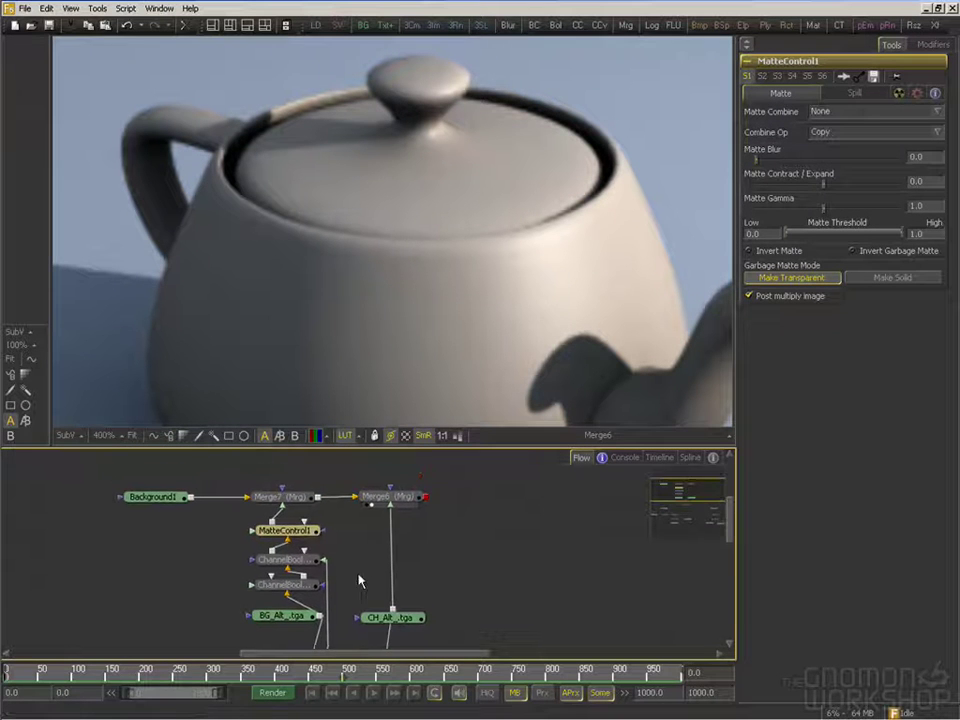
pyautogui.keyDown('ctrl'); pyautogui.scroll(-4, 386, 308); pyautogui.keyUp('ctrl')
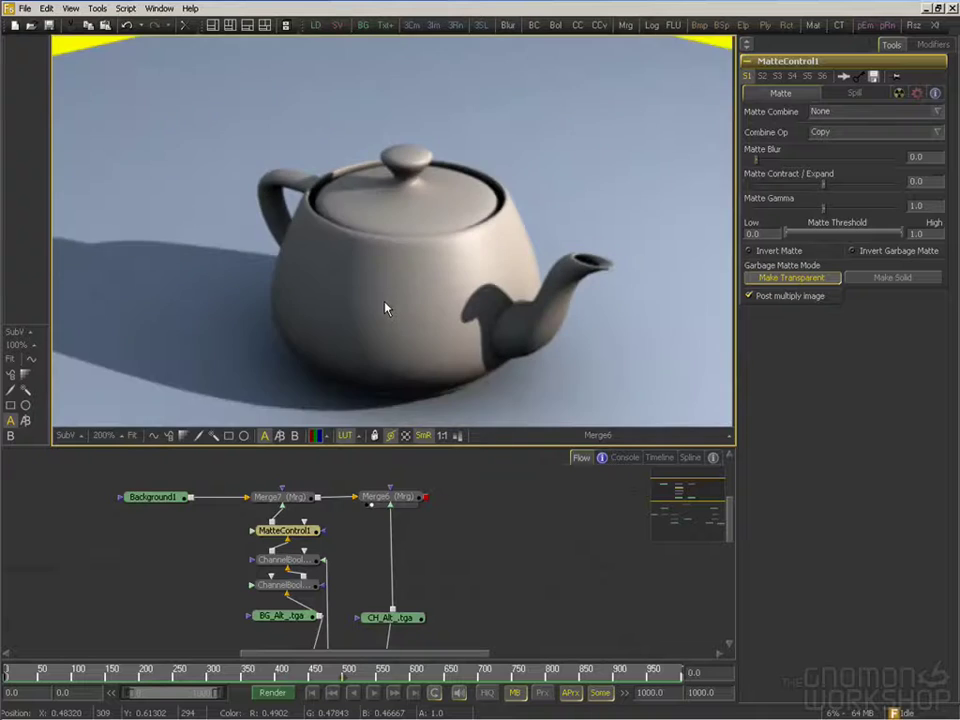
pyautogui.moveTo(396, 306); pyautogui.dragTo(388, 279, button='middle')
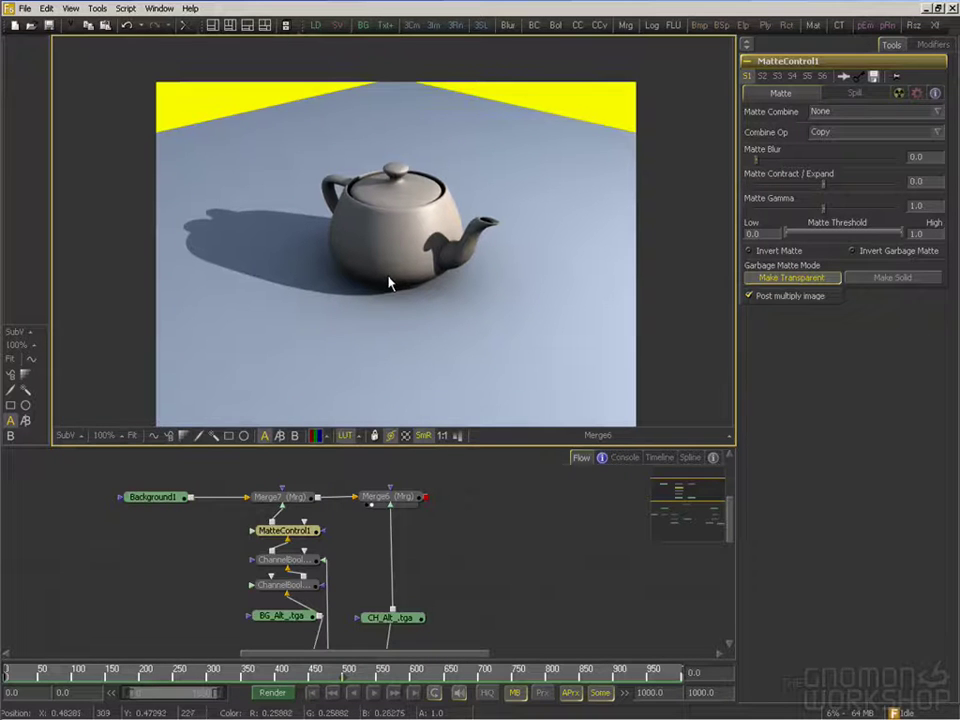
pyautogui.scroll(-1, 348, 562)
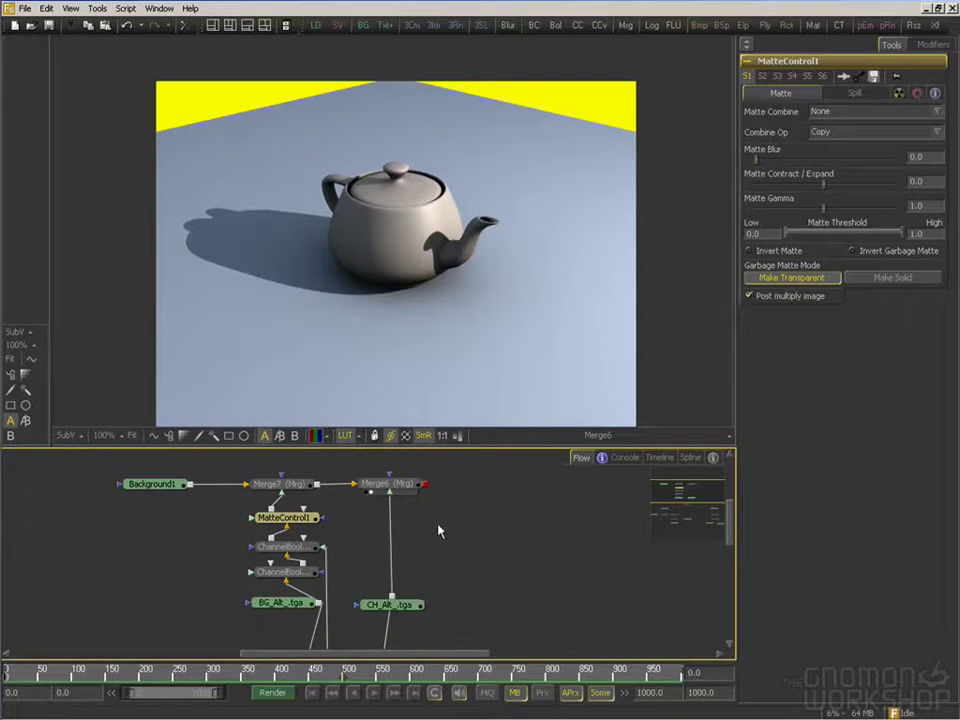